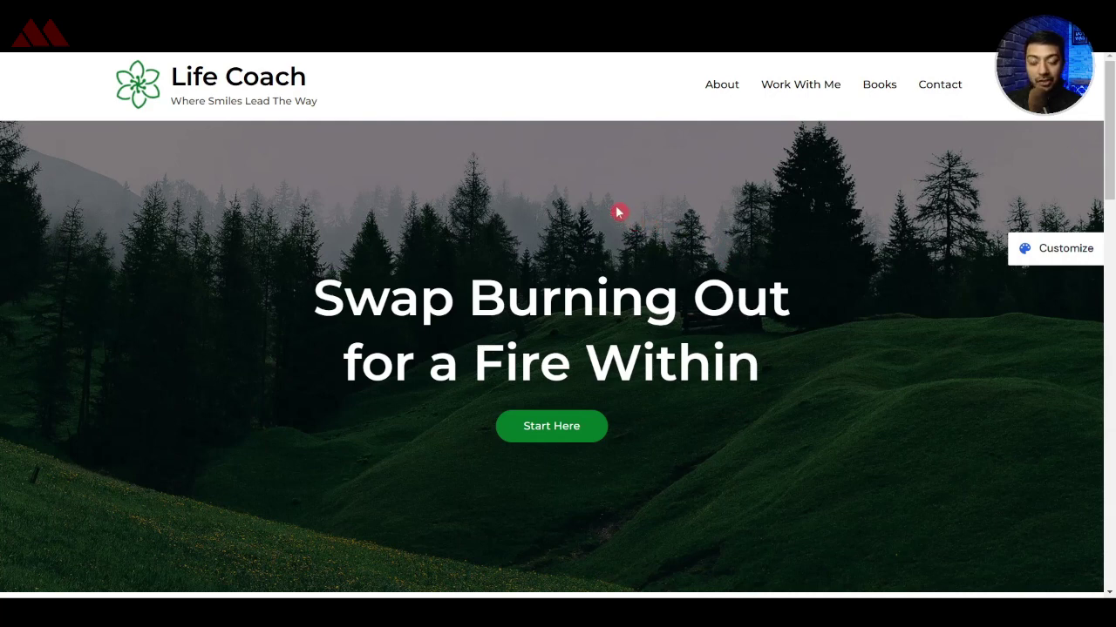
{"action": "left_click_drag", "start_coordinate": [1112, 101], "coordinate": [1112, 495]}
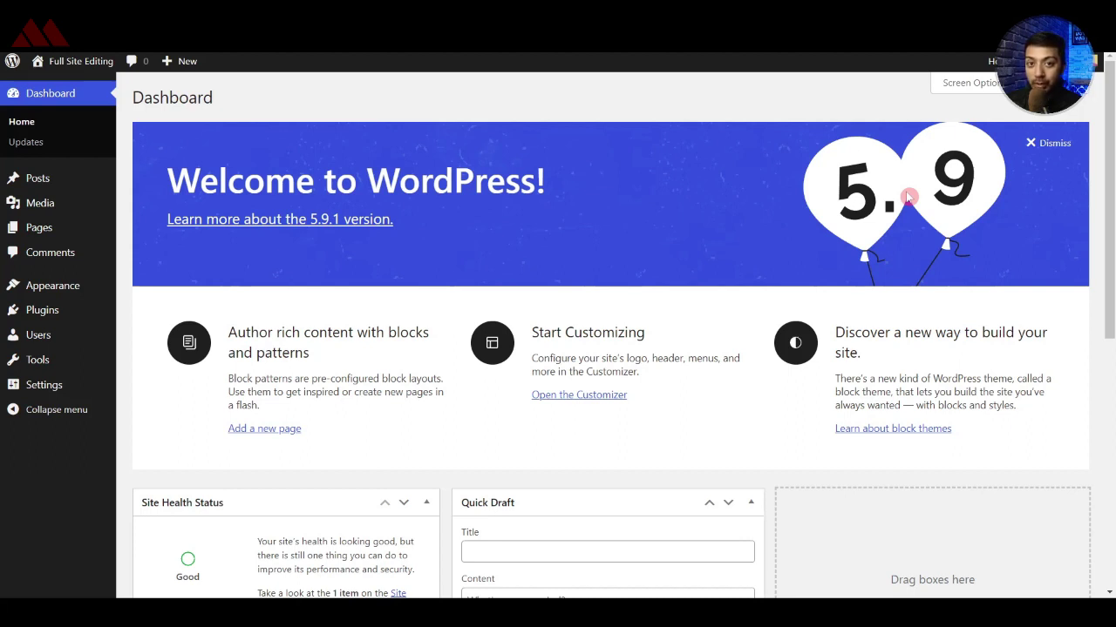
- Install and activate the Twenty Twenty-Two theme
{"action": "mouse_move", "coordinate": [49, 287]}
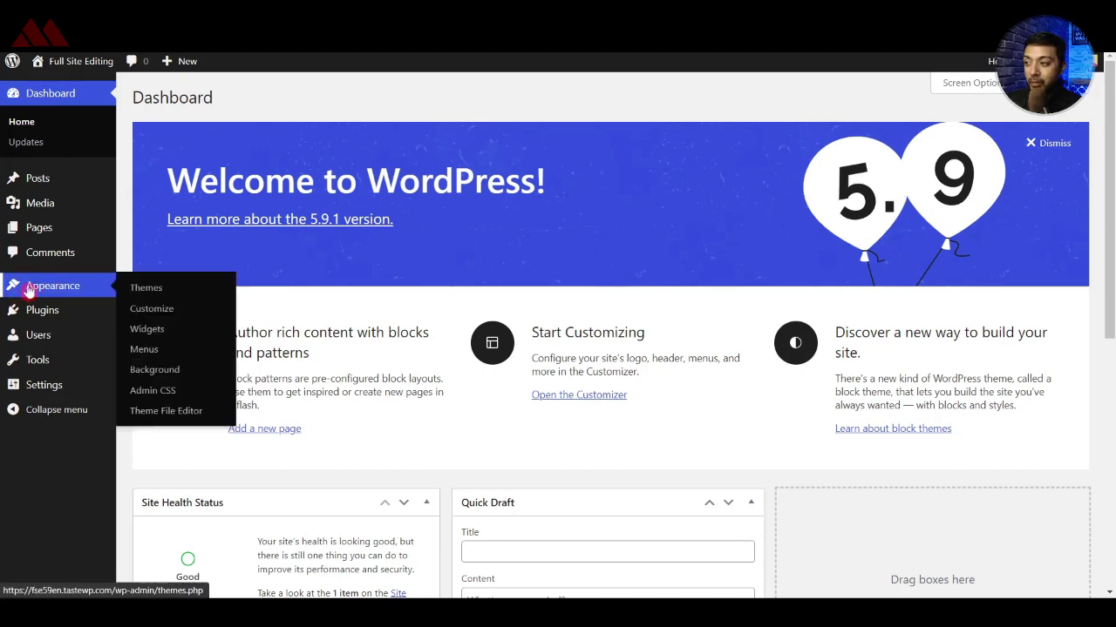
{"action": "left_click", "coordinate": [146, 292]}
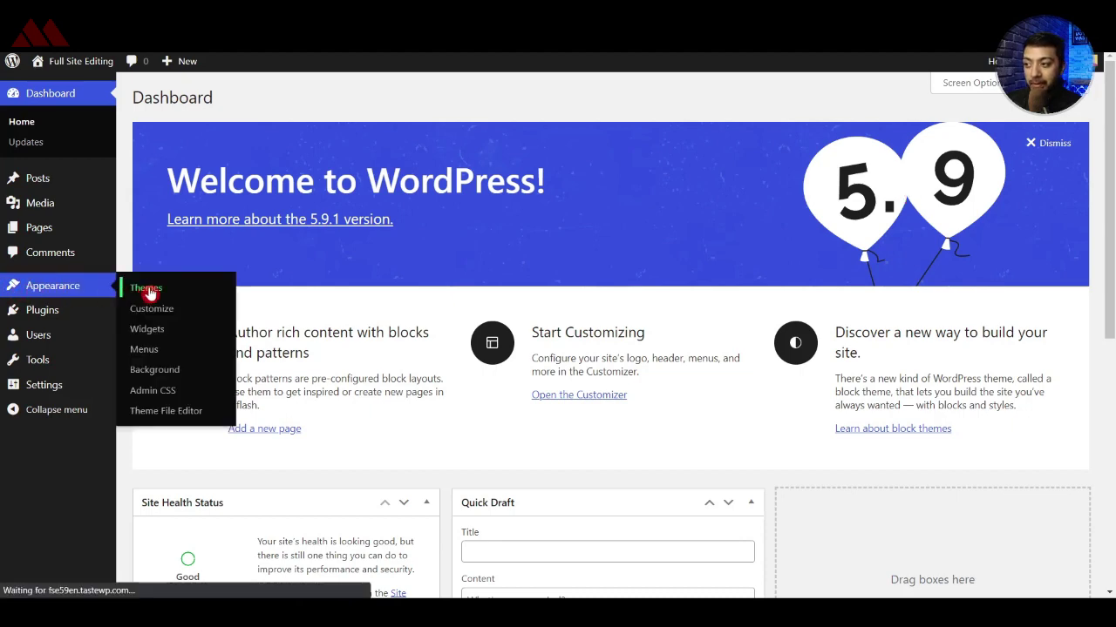
{"action": "left_click", "coordinate": [273, 99]}
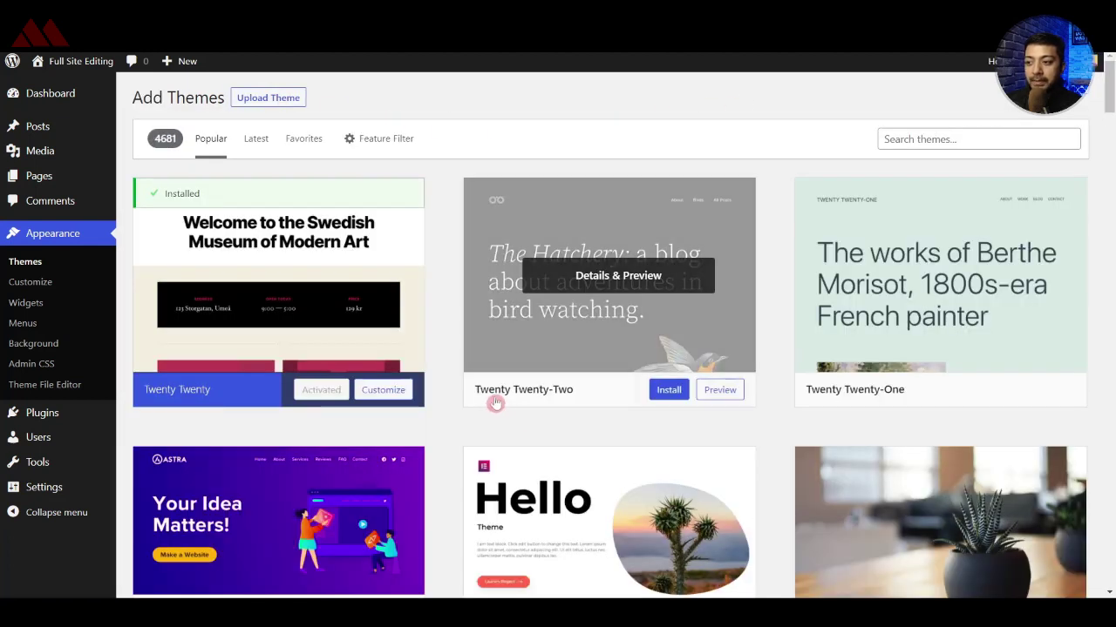
{"action": "left_click", "coordinate": [666, 391]}
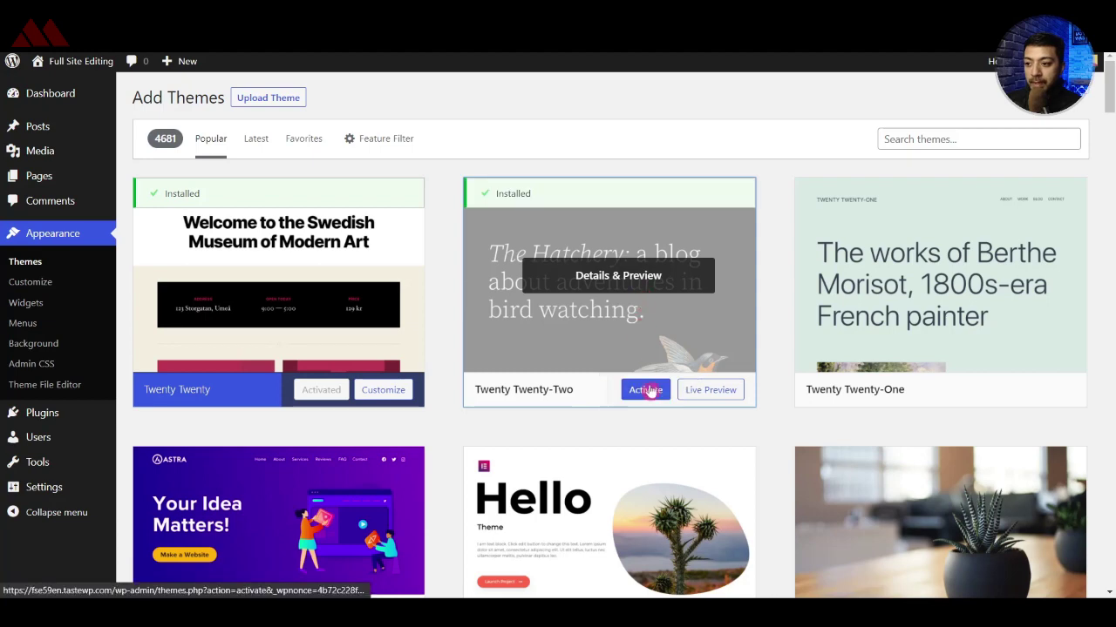
{"action": "left_click", "coordinate": [648, 395]}
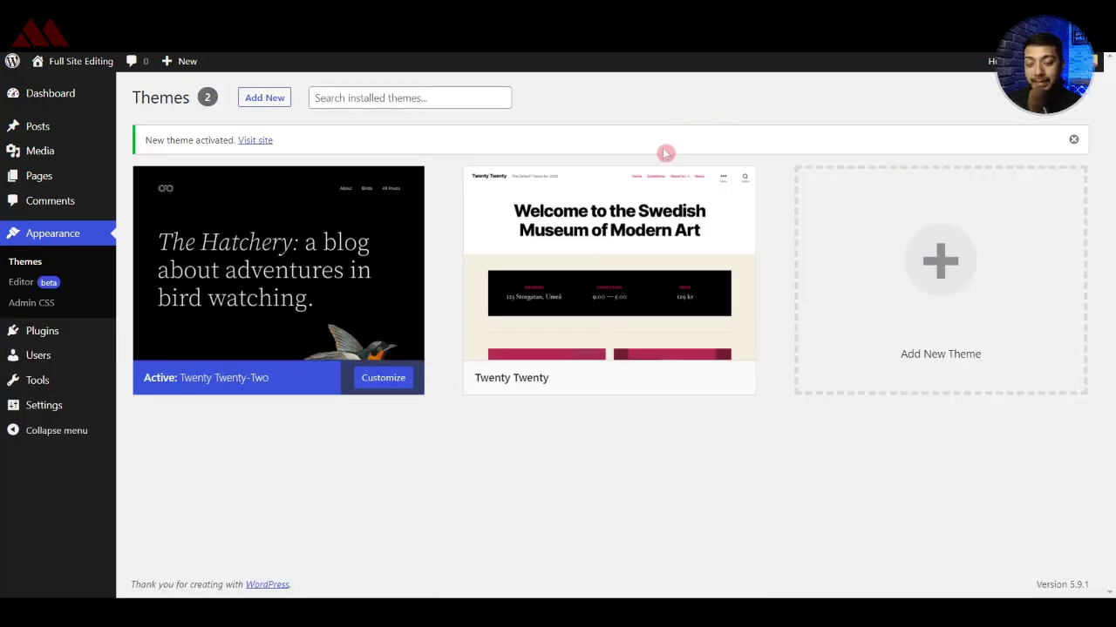
- Rename the existing Sample Page to "Home" and set its slug to "home"
{"action": "mouse_move", "coordinate": [46, 180]}
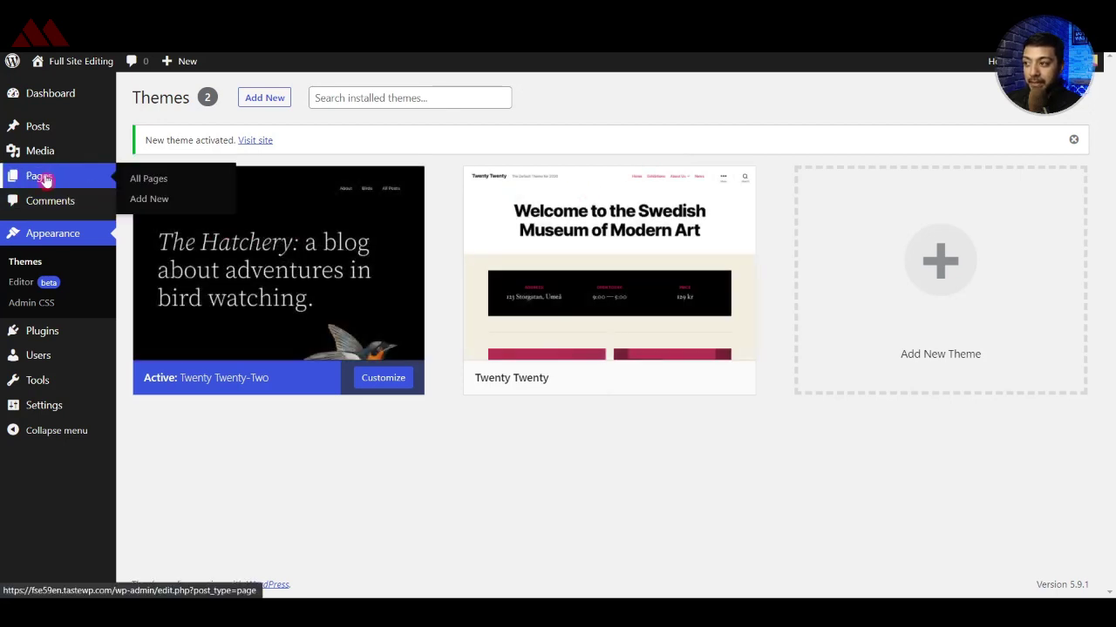
{"action": "left_click", "coordinate": [122, 179]}
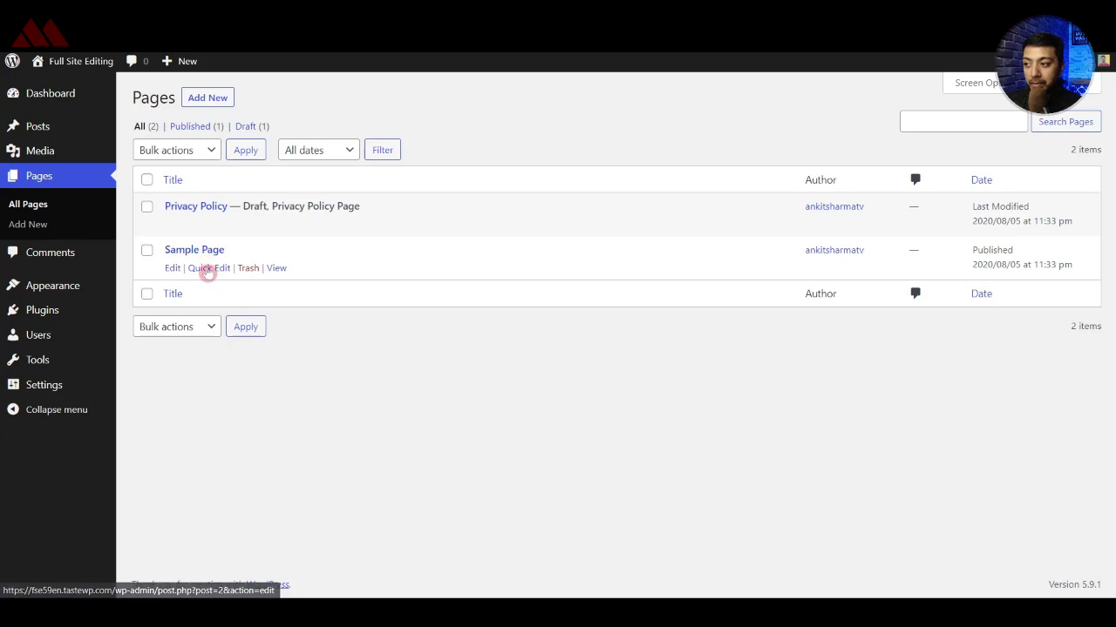
{"action": "left_click", "coordinate": [210, 269]}
{"action": "triple_click", "coordinate": [235, 274]}
{"action": "type", "text": "Home"}
{"action": "key", "text": "Tab"}
{"action": "type", "text": "home"}
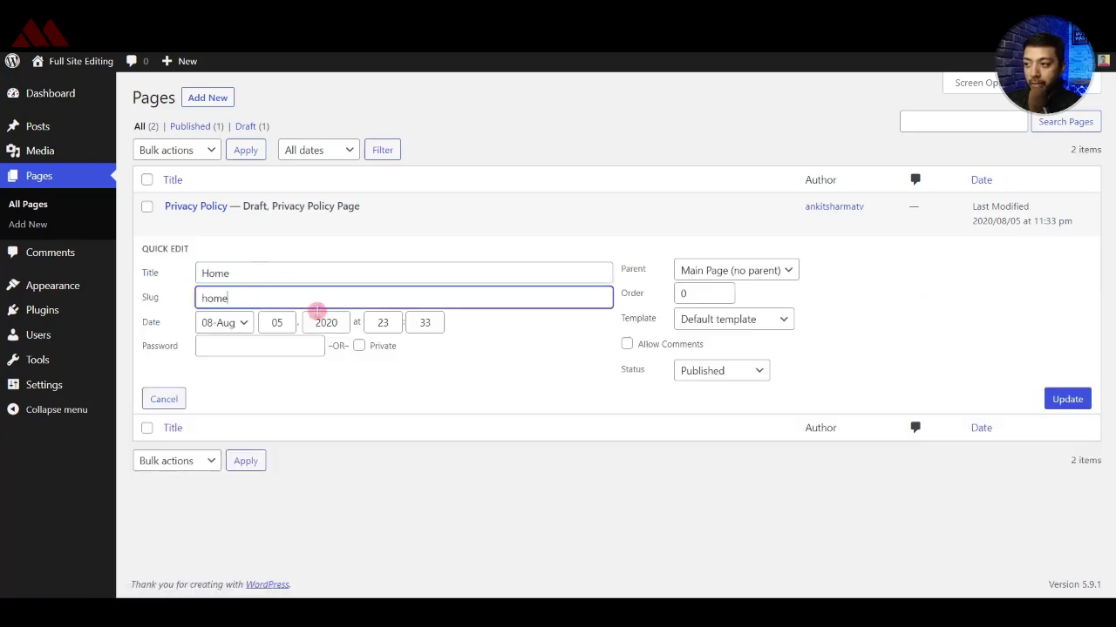
{"action": "left_click", "coordinate": [1046, 407]}
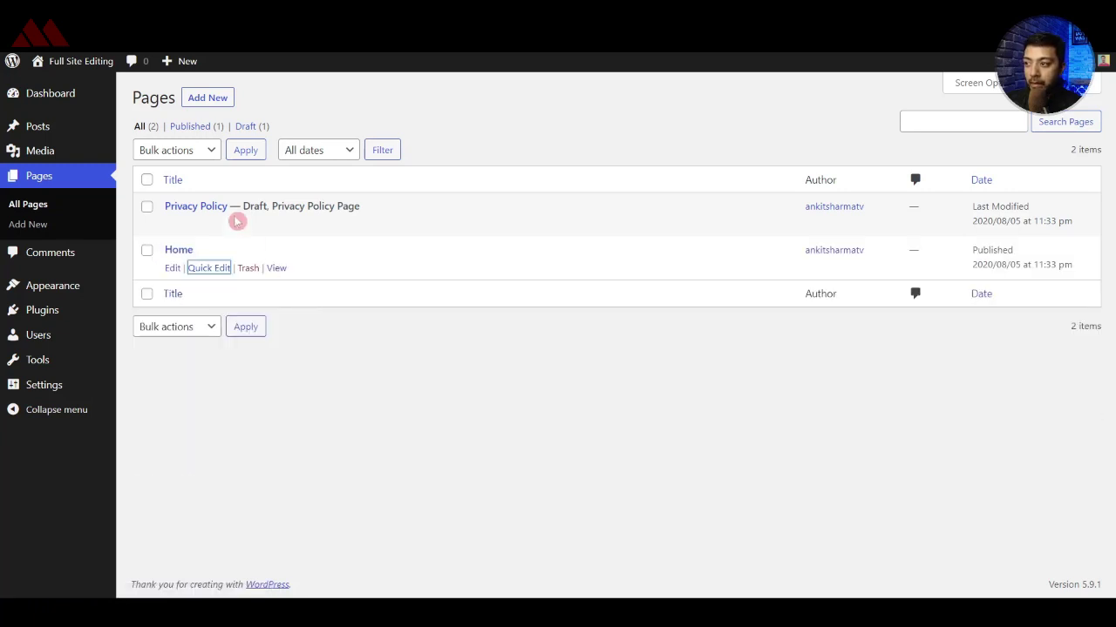
- Create and publish an empty page titled "About us", and return to the list of pages
{"action": "left_click", "coordinate": [207, 99]}
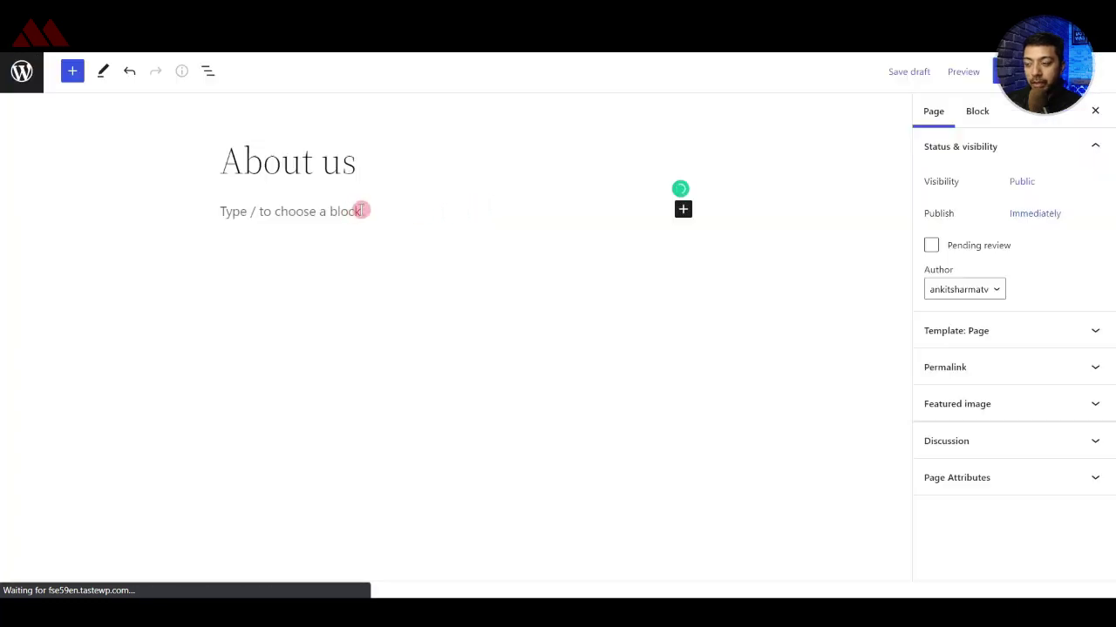
{"action": "left_click", "coordinate": [1002, 72]}
{"action": "left_click", "coordinate": [954, 70]}
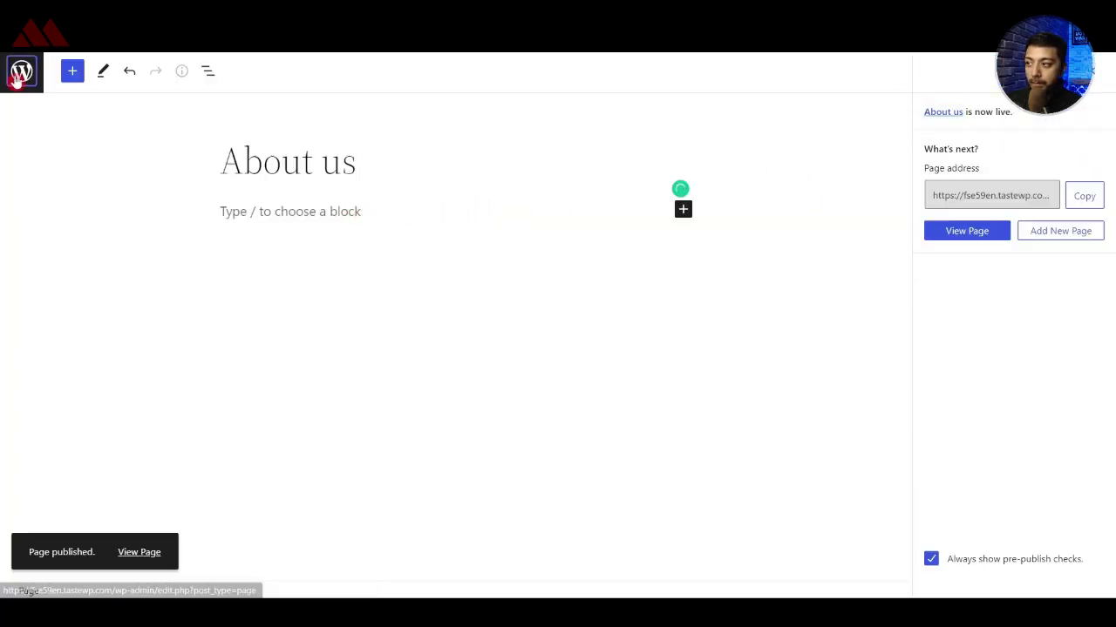
{"action": "left_click", "coordinate": [22, 71]}
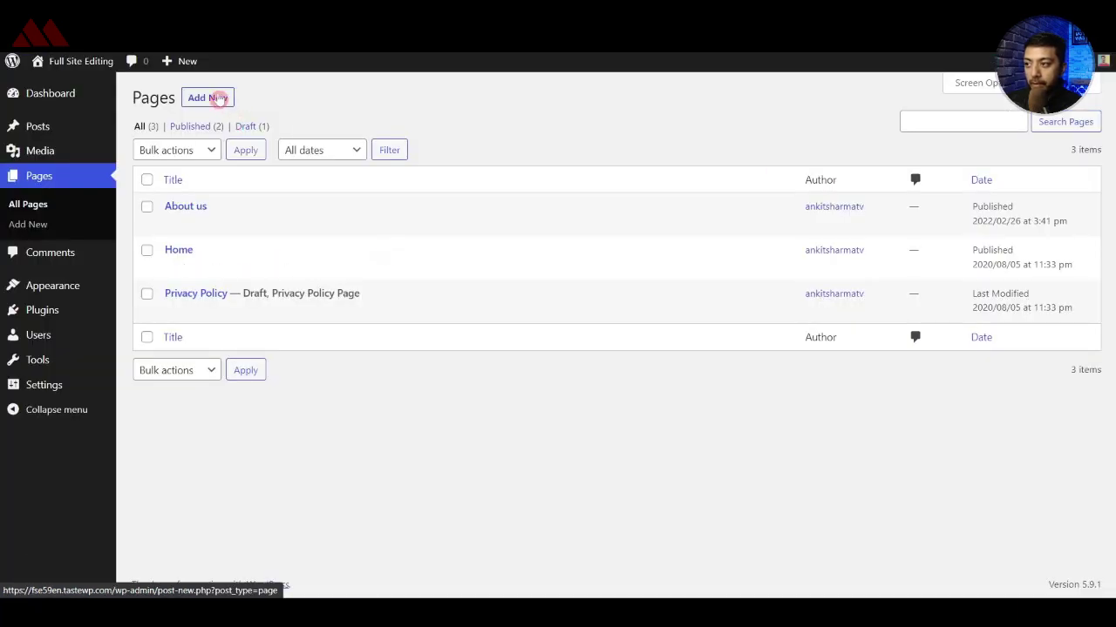
- Create and publish an empty page titled "Work with me"
{"action": "left_click", "coordinate": [217, 98]}
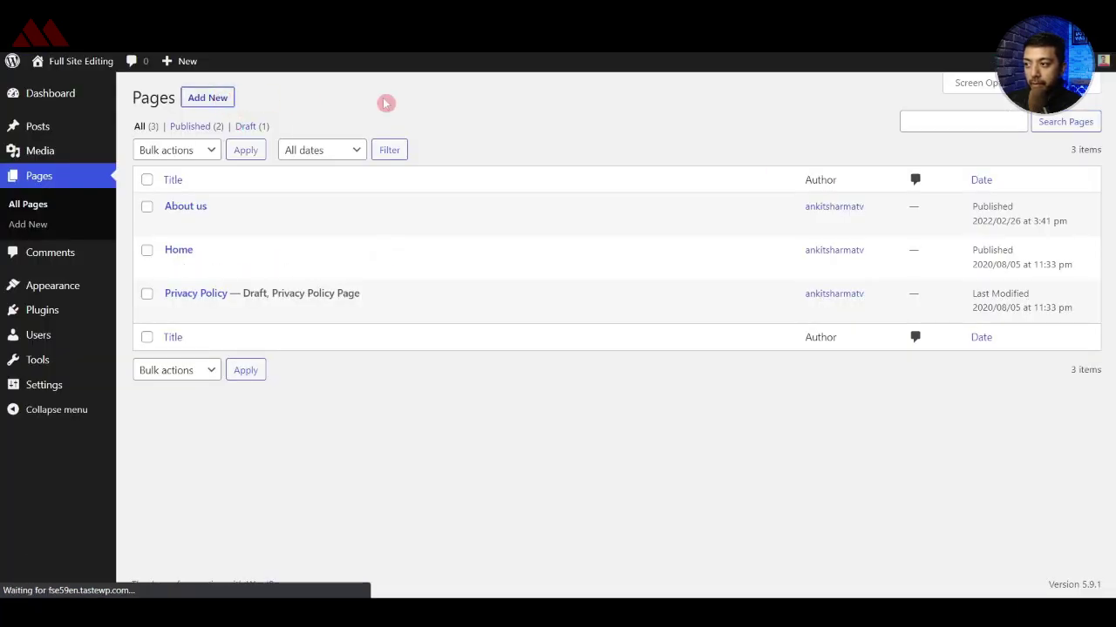
{"action": "type", "text": "Work with me"}
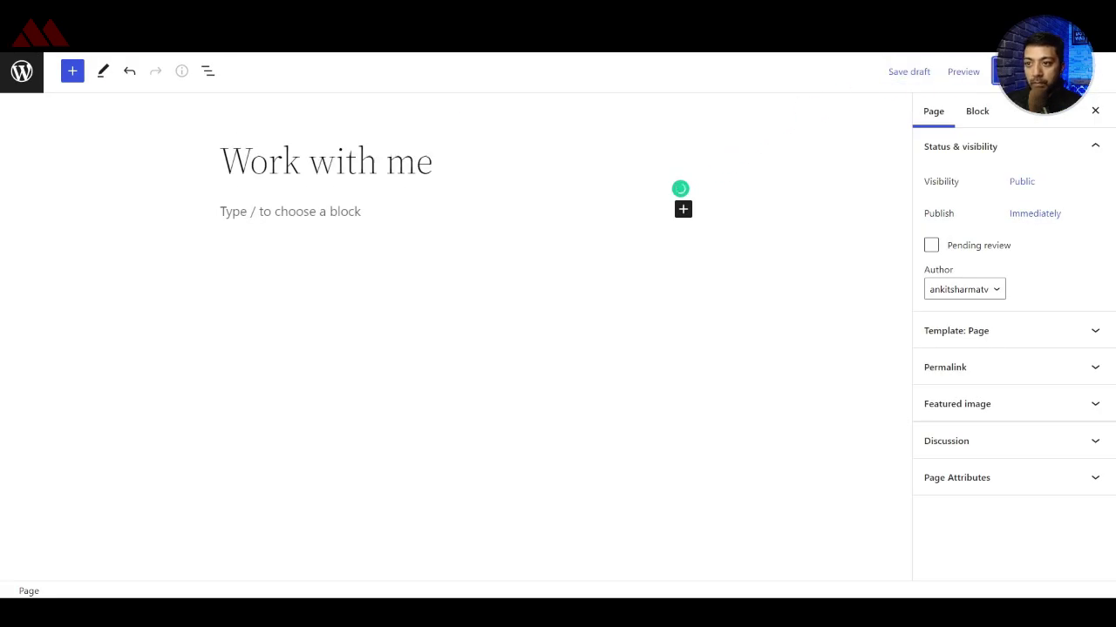
{"action": "left_click", "coordinate": [1011, 72]}
{"action": "left_click", "coordinate": [954, 71]}
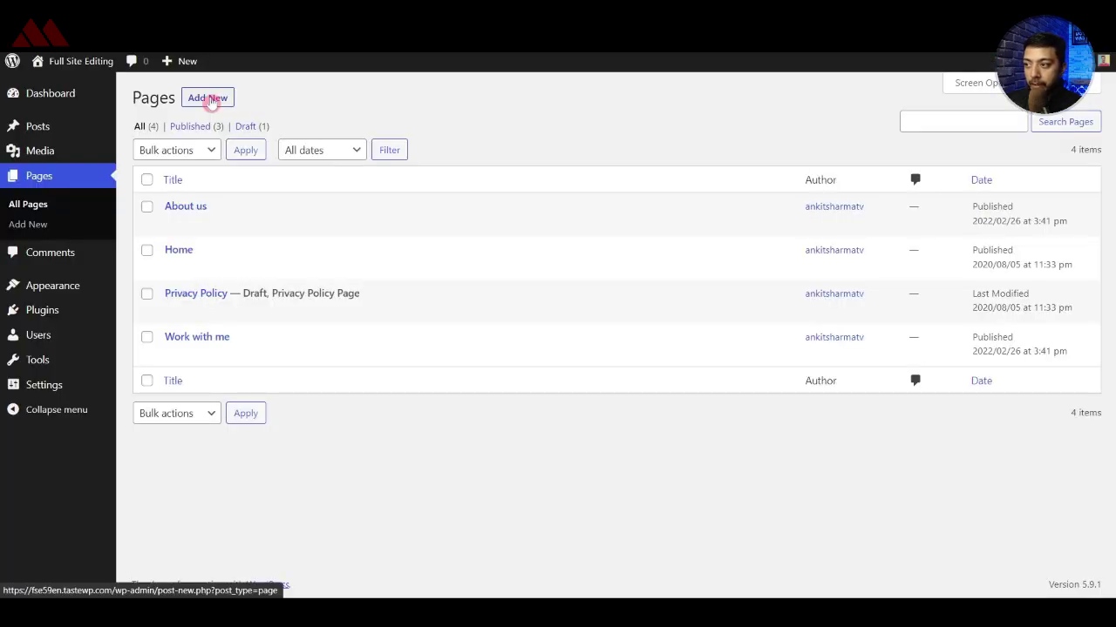
- Create and publish an empty page titled "Contact Us", and return to the list of pages
{"action": "left_click", "coordinate": [207, 97]}
{"action": "type", "text": "Conatct"}
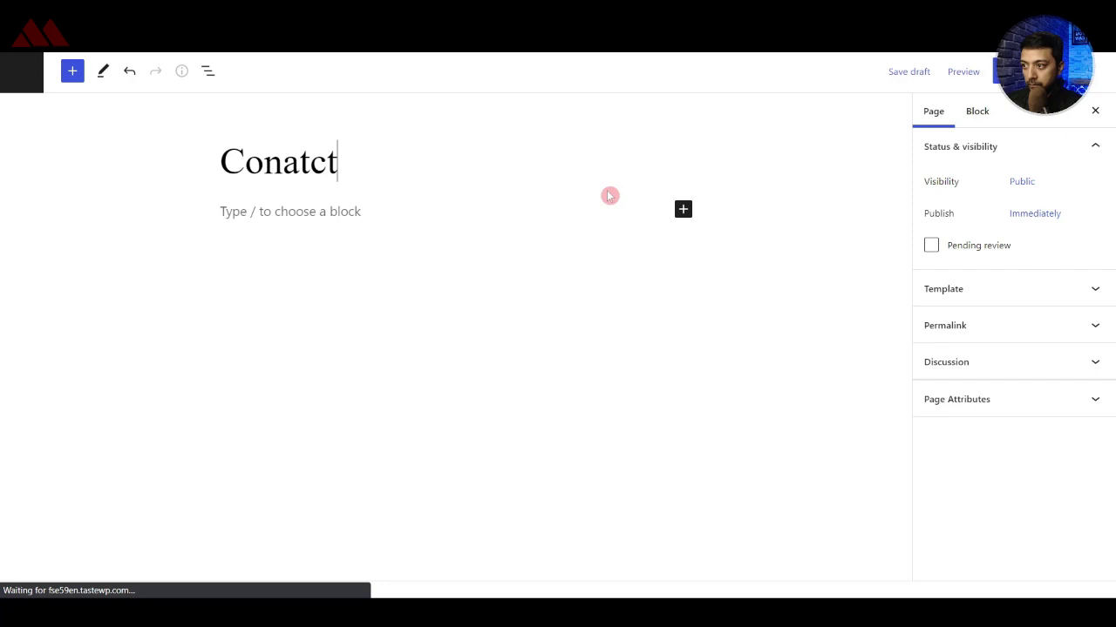
{"action": "key", "text": "BackSpace"}
{"action": "key", "text": "BackSpace"}
{"action": "key", "text": "BackSpace"}
{"action": "key", "text": "BackSpace"}
{"action": "type", "text": "tact Us"}
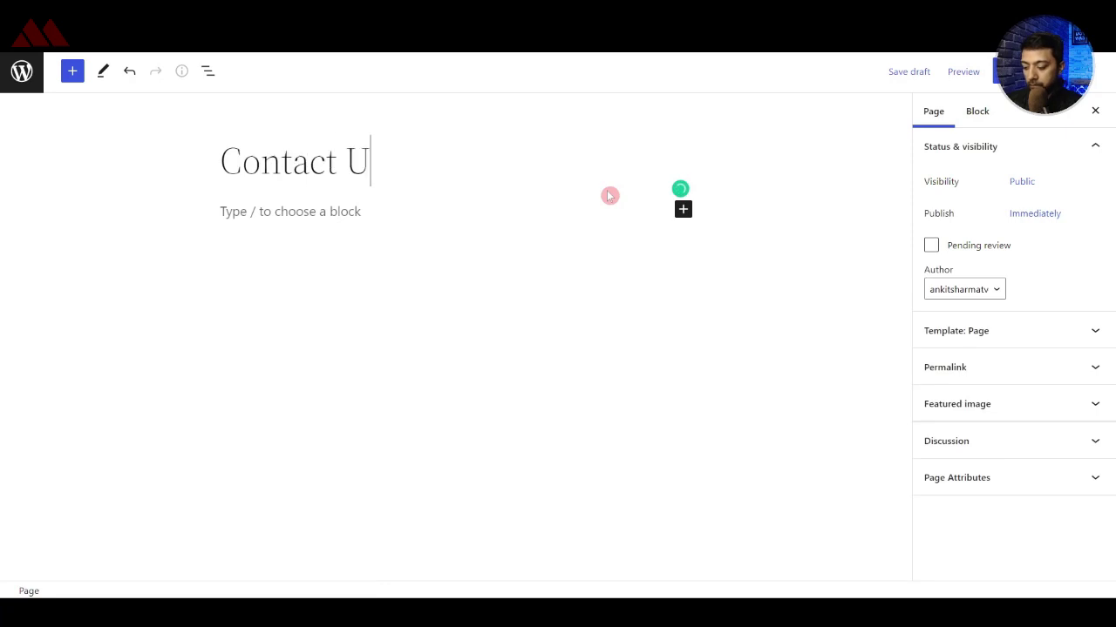
{"action": "left_click", "coordinate": [1002, 71]}
{"action": "left_click", "coordinate": [966, 75]}
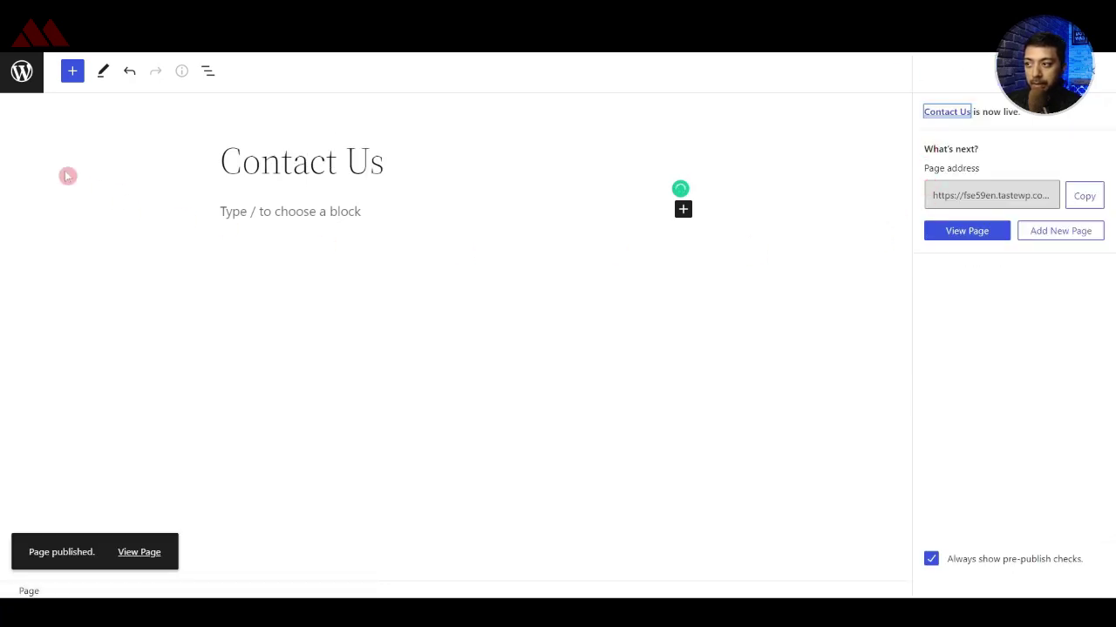
{"action": "left_click", "coordinate": [22, 71]}
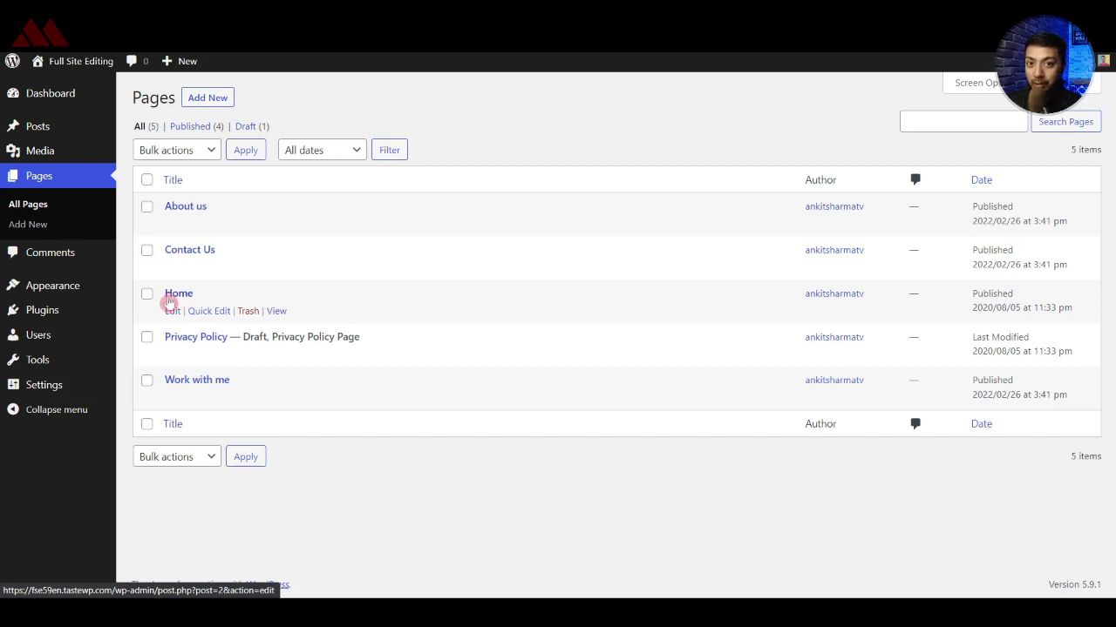
- Make the site's homepage display a static page, choose Home as that page, and save the reading settings
{"action": "mouse_move", "coordinate": [65, 395]}
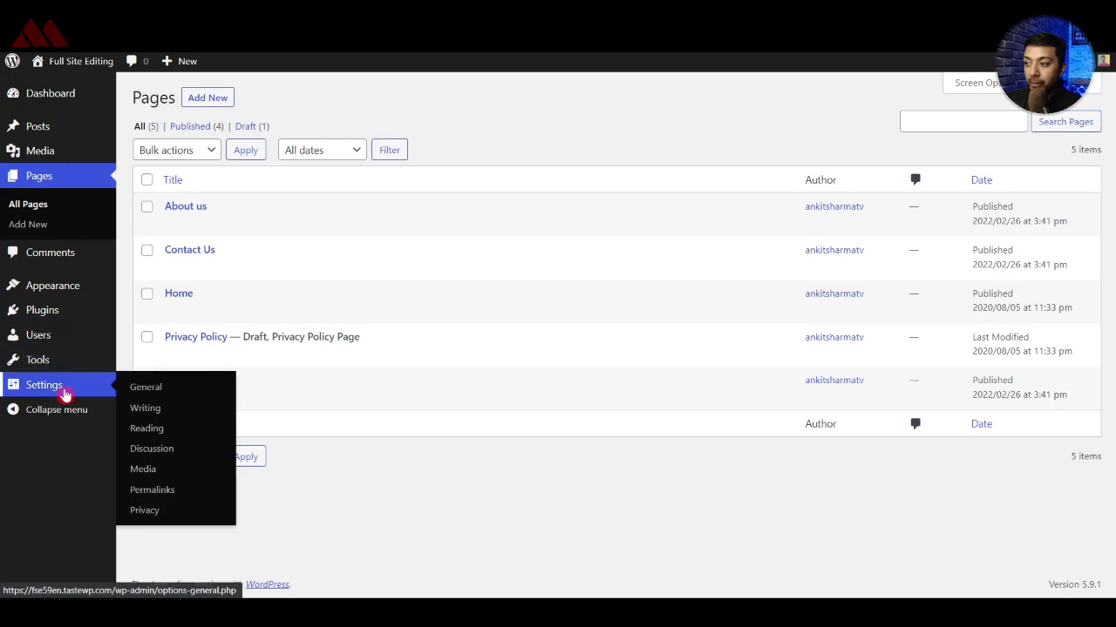
{"action": "left_click", "coordinate": [148, 430]}
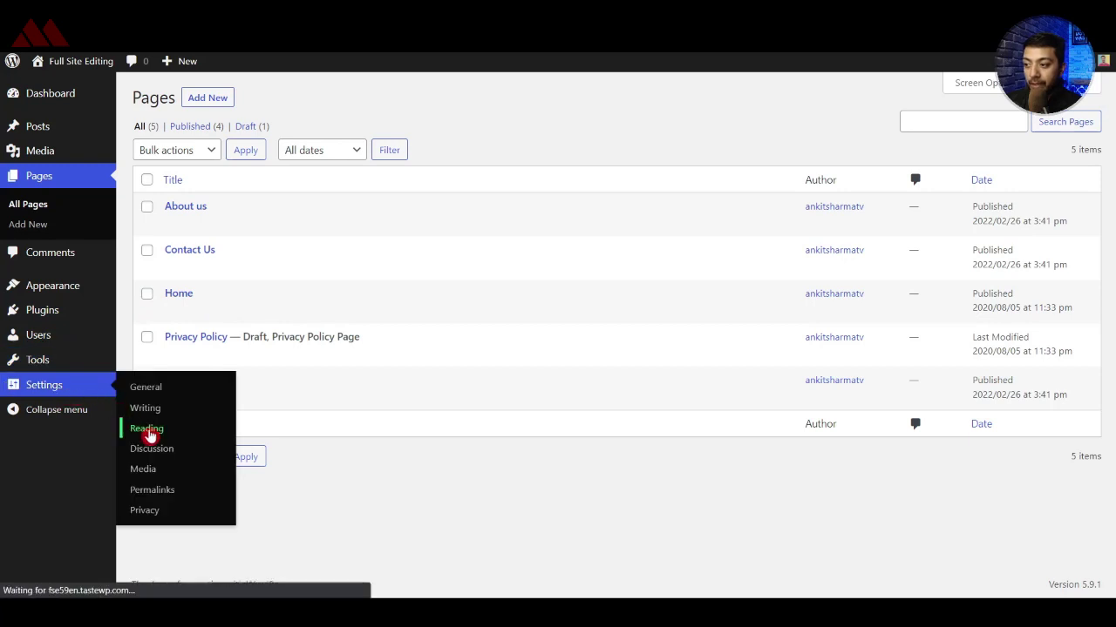
{"action": "left_click", "coordinate": [298, 160]}
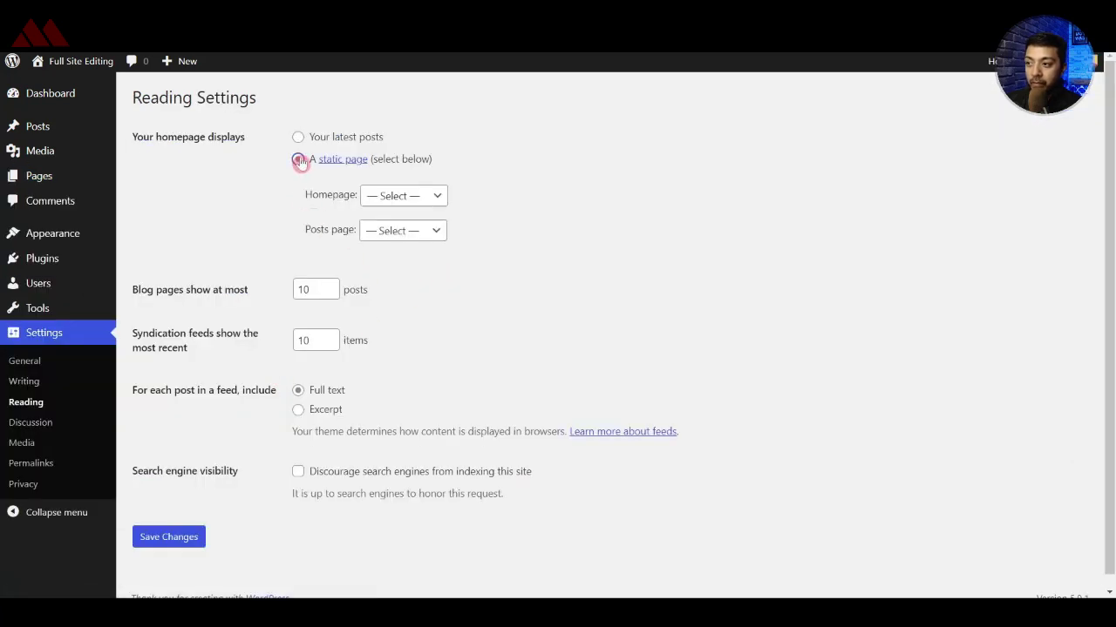
{"action": "left_click", "coordinate": [370, 195]}
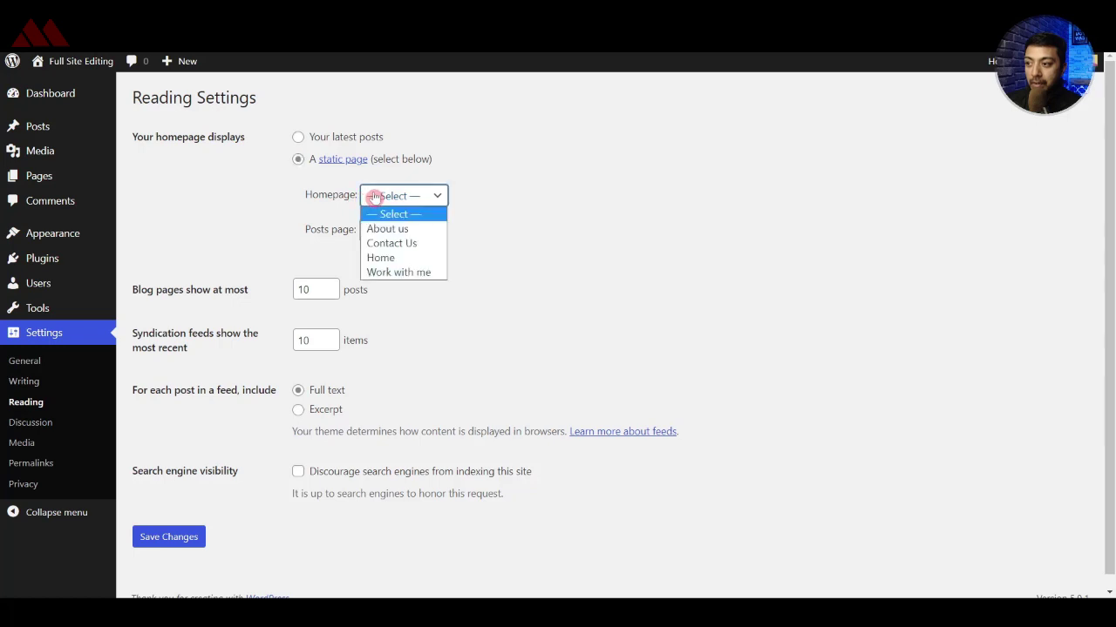
{"action": "left_click", "coordinate": [395, 259]}
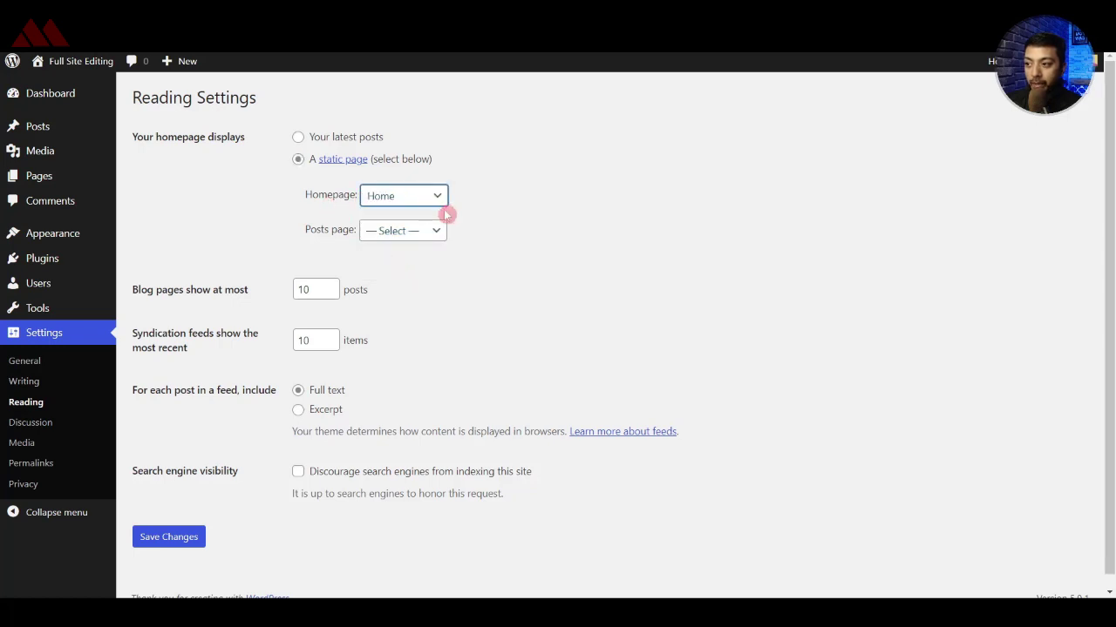
{"action": "left_click", "coordinate": [170, 542]}
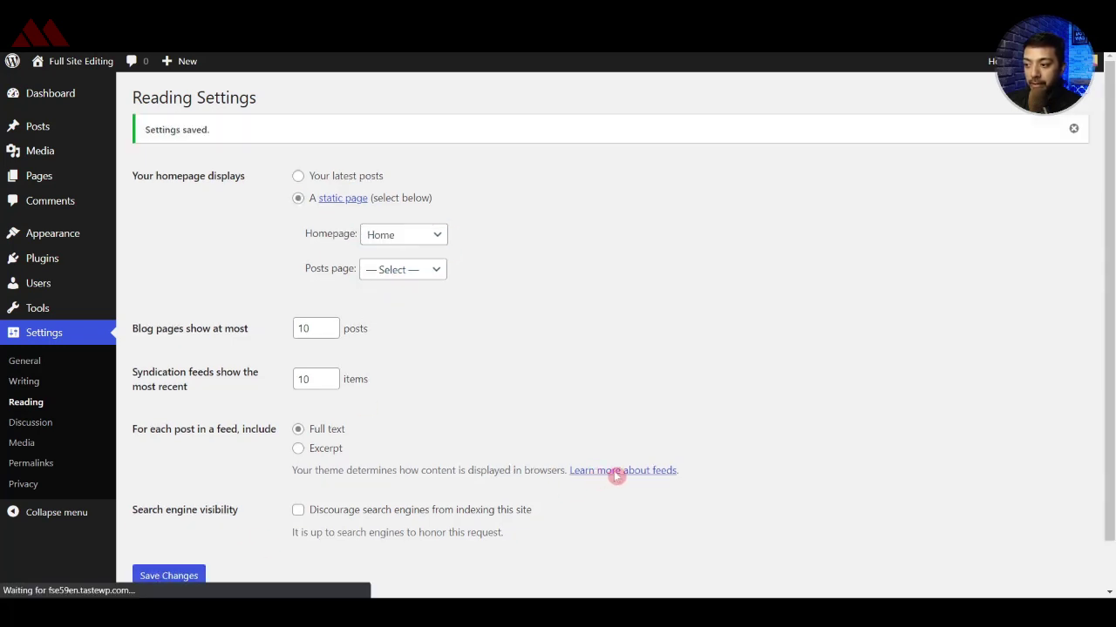
- View the live site in a separate tab and examine its navigation and the Home page title
{"action": "mouse_move", "coordinate": [69, 62]}
{"action": "right_click", "coordinate": [54, 85]}
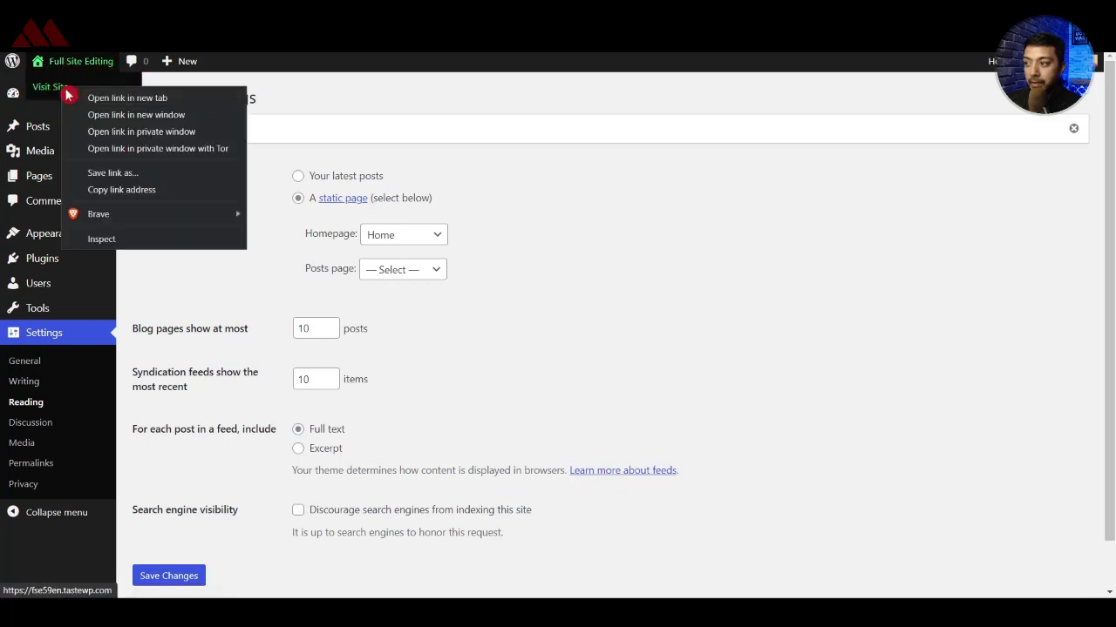
{"action": "left_click", "coordinate": [81, 100]}
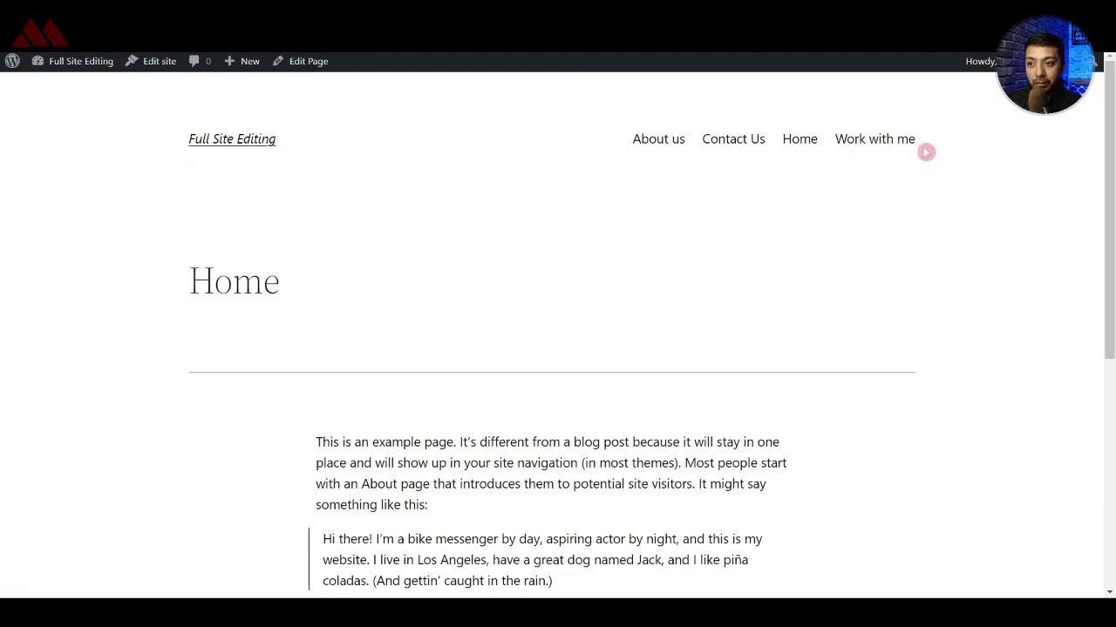
{"action": "left_click_drag", "start_coordinate": [191, 282], "coordinate": [310, 289]}
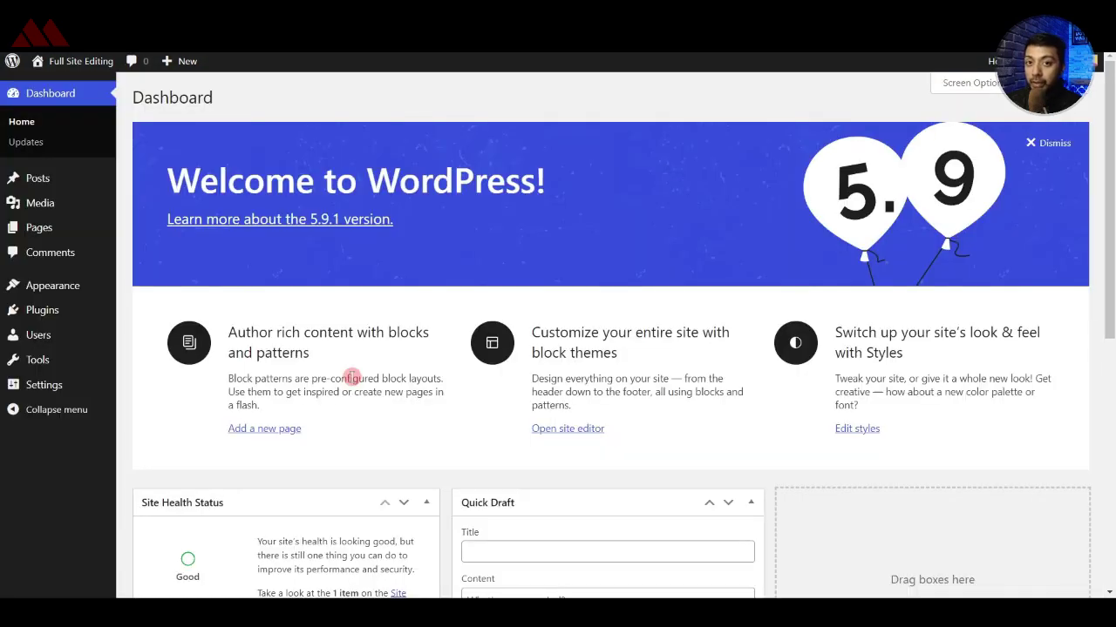
- Find the plugin Gutenberg Blocks by Kadence Blocks by searching for "kadence", and install and activate it
{"action": "mouse_move", "coordinate": [17, 318]}
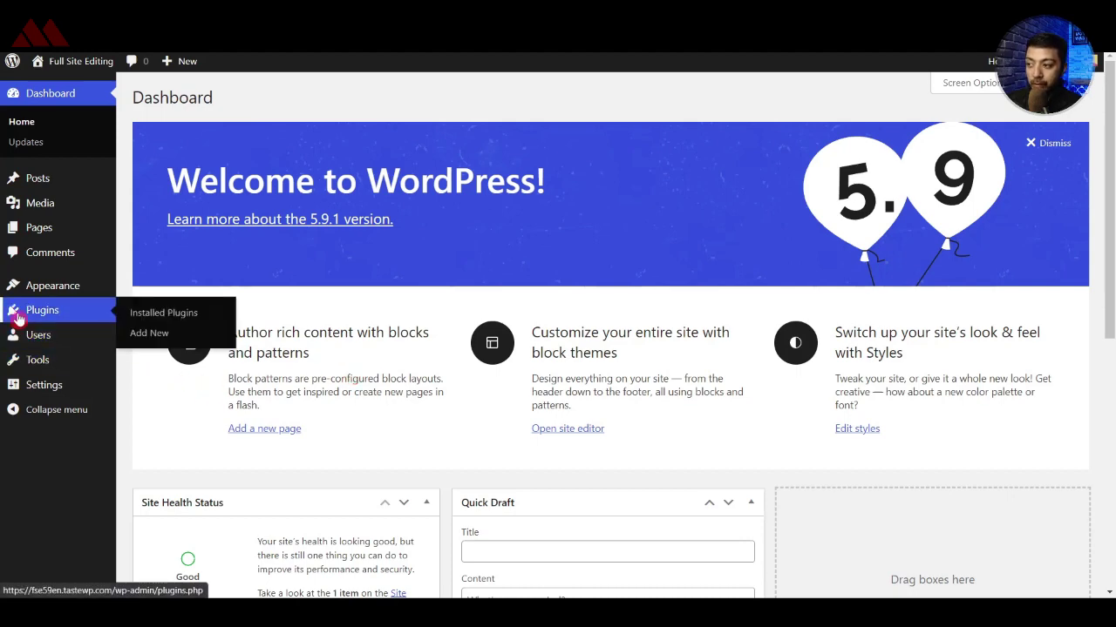
{"action": "left_click", "coordinate": [150, 334]}
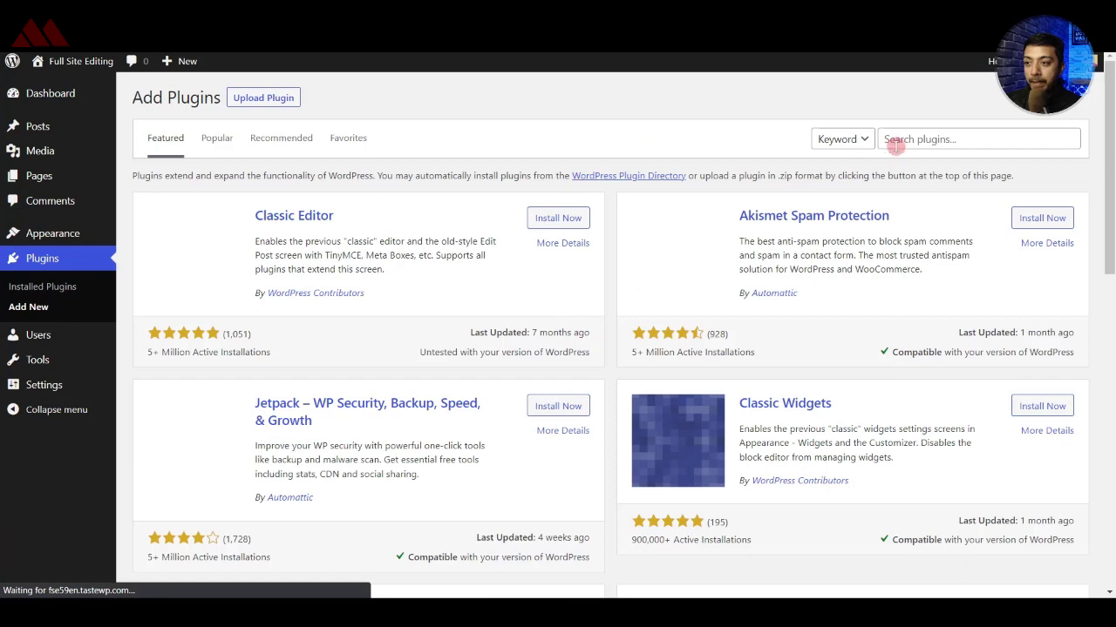
{"action": "left_click", "coordinate": [897, 144]}
{"action": "left_click", "coordinate": [922, 169]}
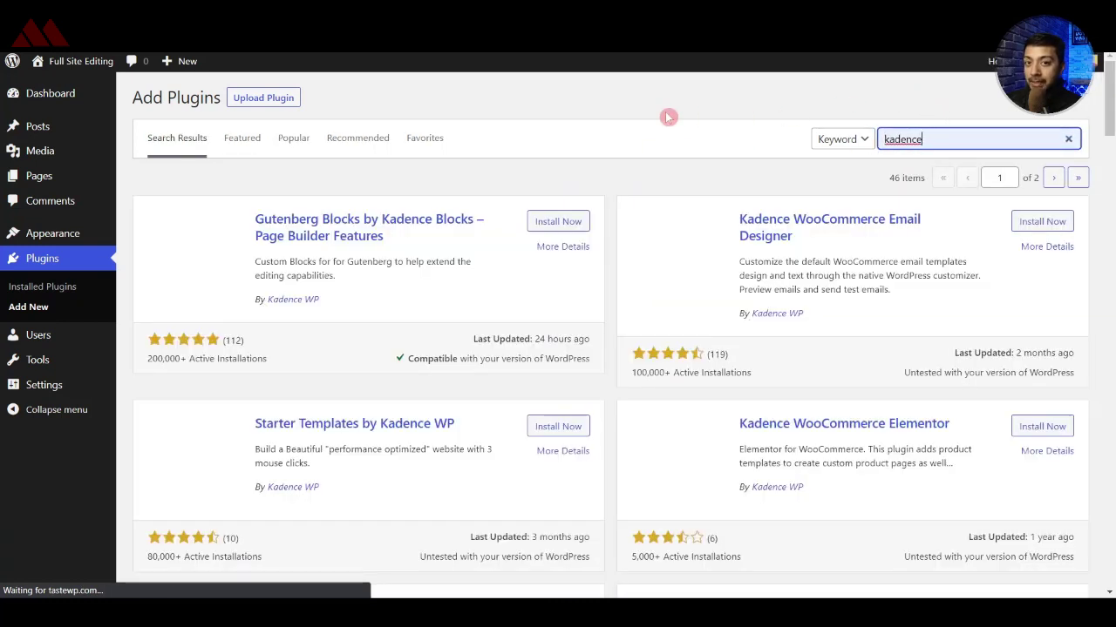
{"action": "left_click", "coordinate": [674, 120]}
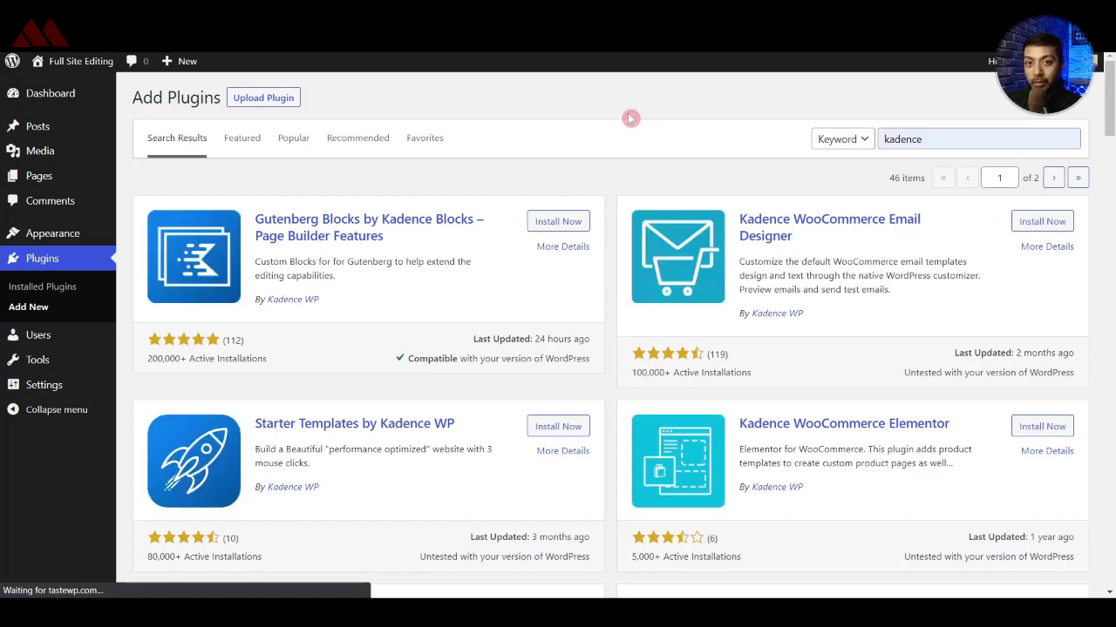
{"action": "left_click", "coordinate": [555, 225]}
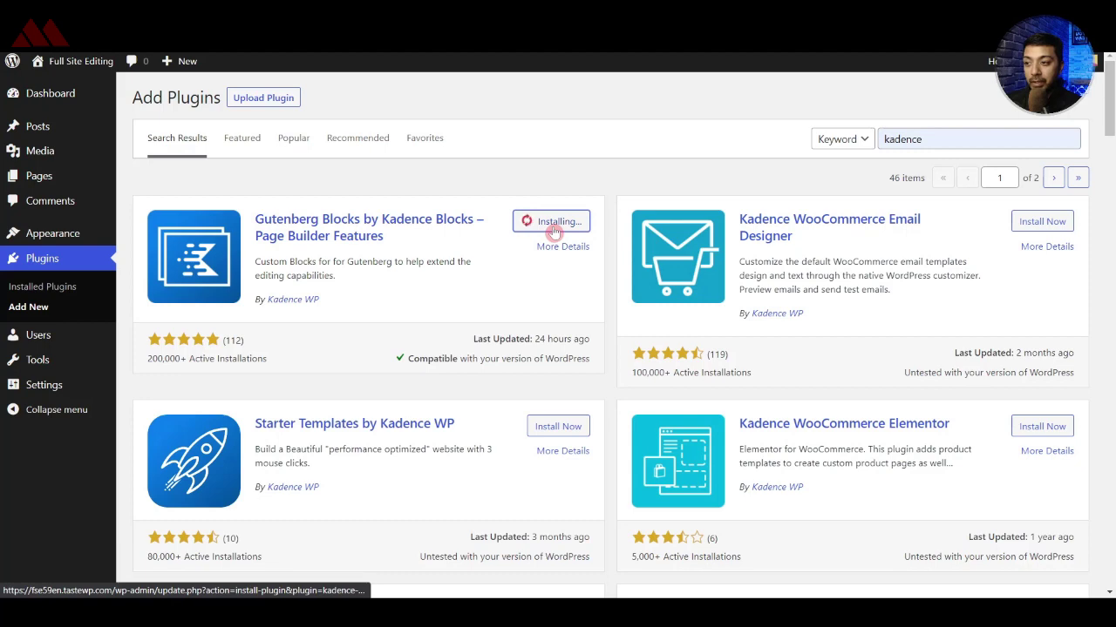
{"action": "left_click", "coordinate": [559, 225]}
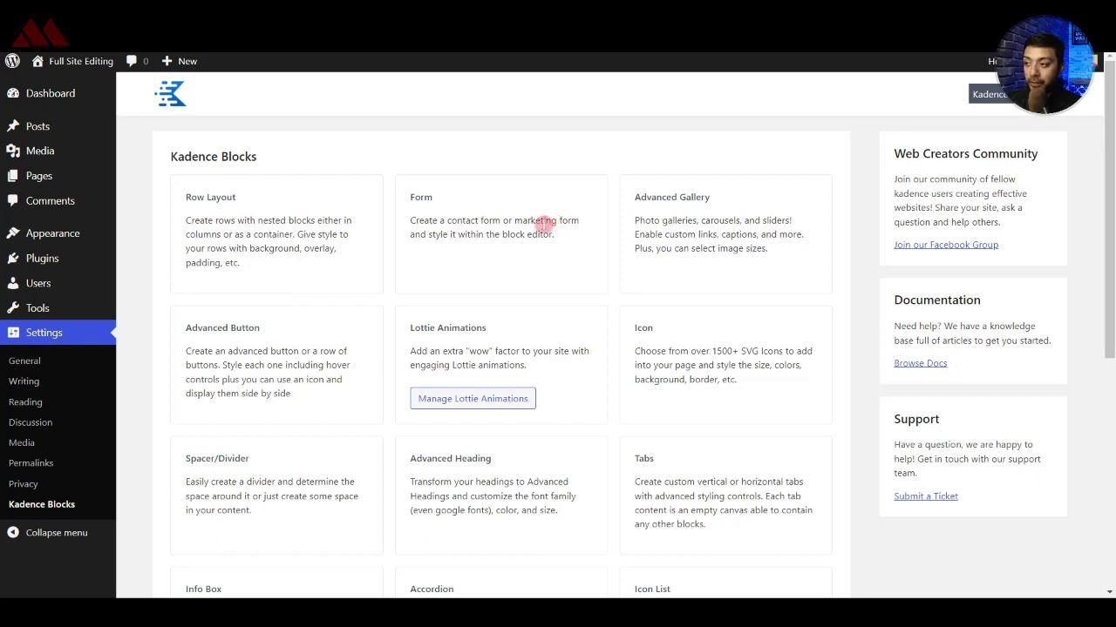
- Open the site editor, look over the Page template, and show the list view of its blocks
{"action": "mouse_move", "coordinate": [67, 236]}
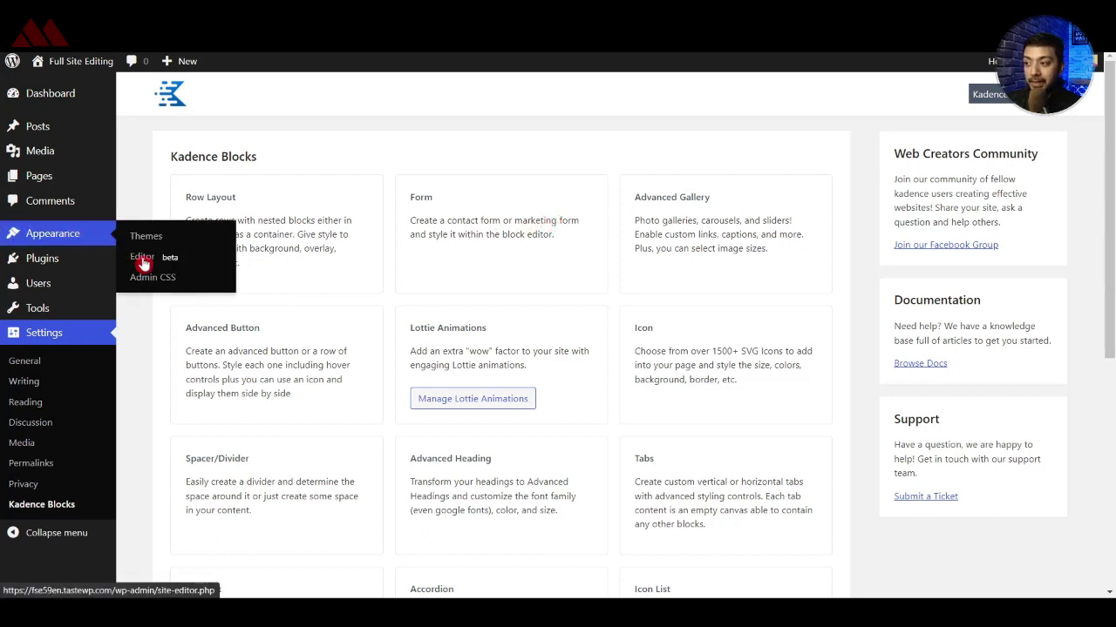
{"action": "left_click", "coordinate": [146, 259]}
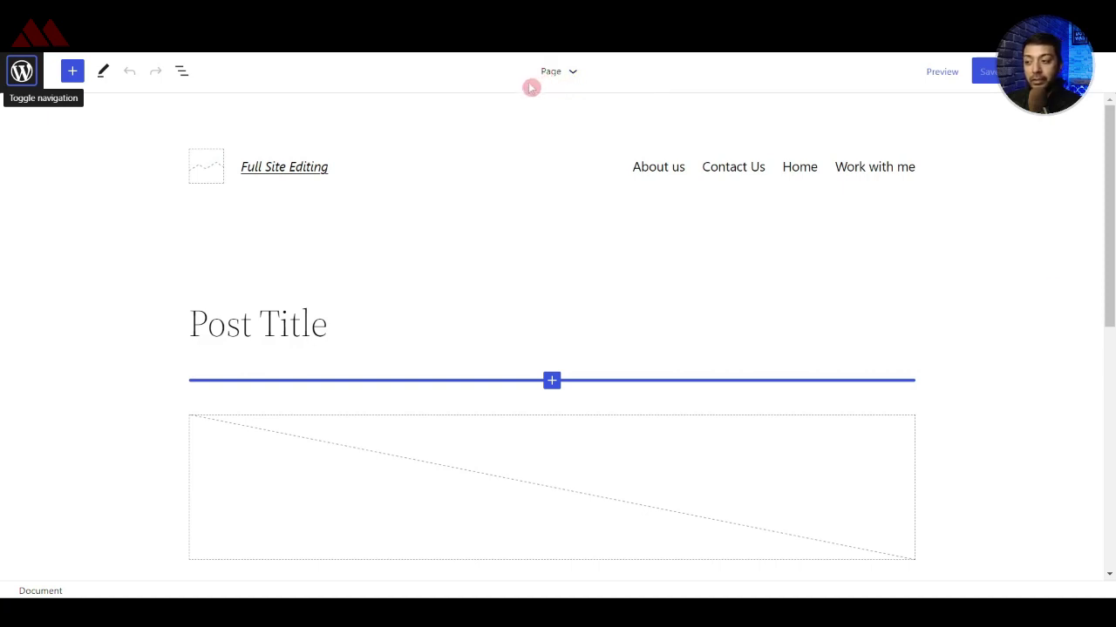
{"action": "scroll", "coordinate": [460, 311], "scroll_direction": "down", "scroll_amount": 3}
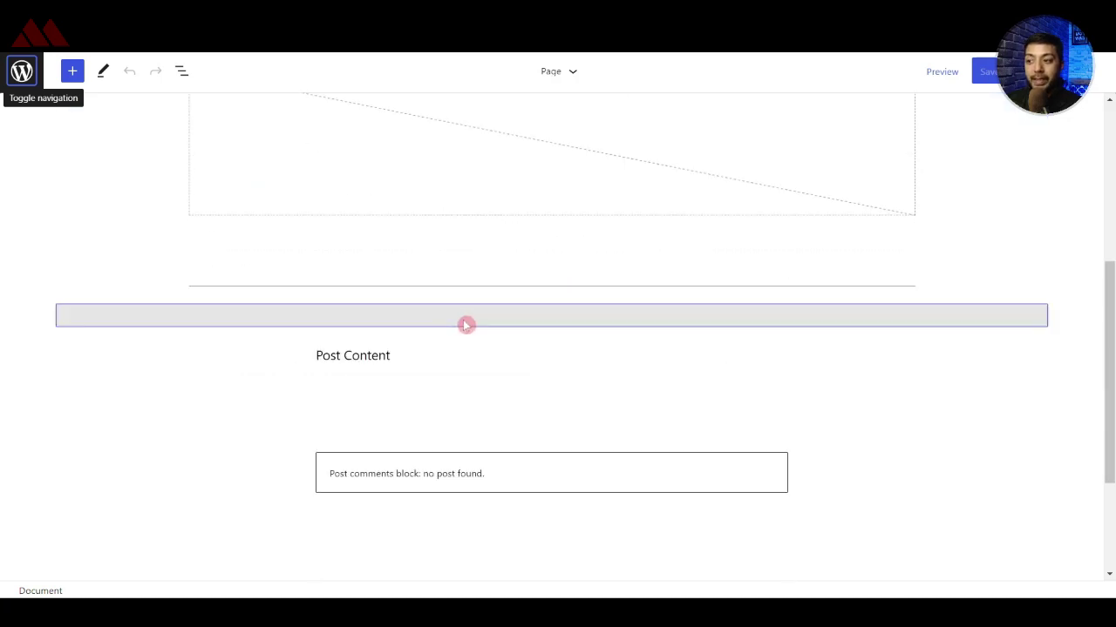
{"action": "scroll", "coordinate": [467, 325], "scroll_direction": "up", "scroll_amount": 3}
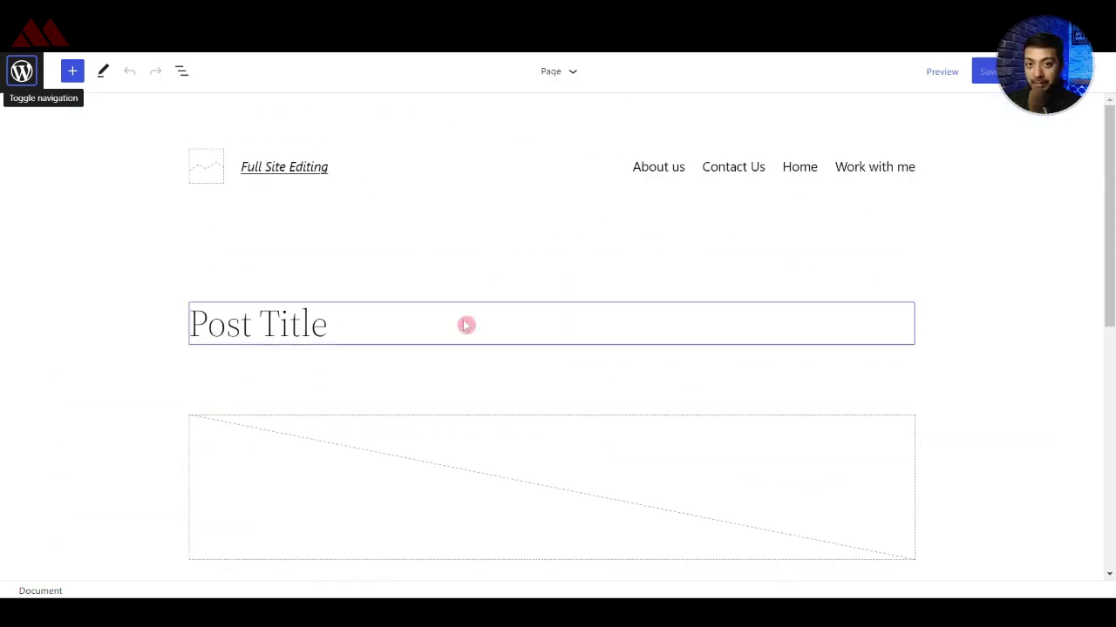
{"action": "left_click", "coordinate": [288, 166]}
{"action": "left_click", "coordinate": [181, 70]}
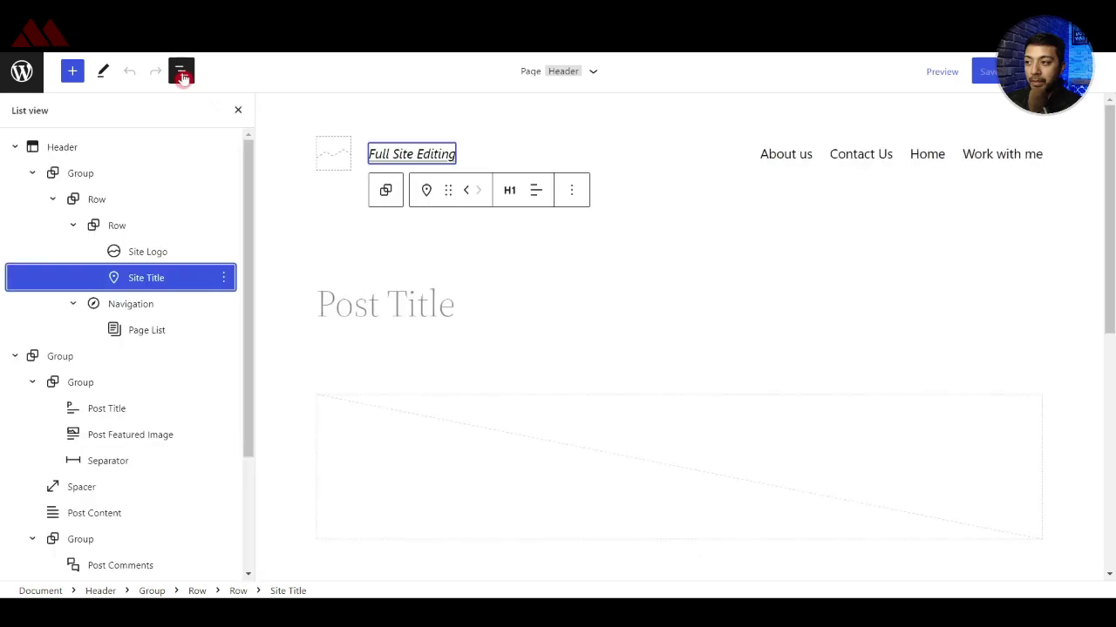
- Examine the template's header, content group and footer in turn, collapsing the header and content group in the block structure
{"action": "left_click", "coordinate": [68, 148]}
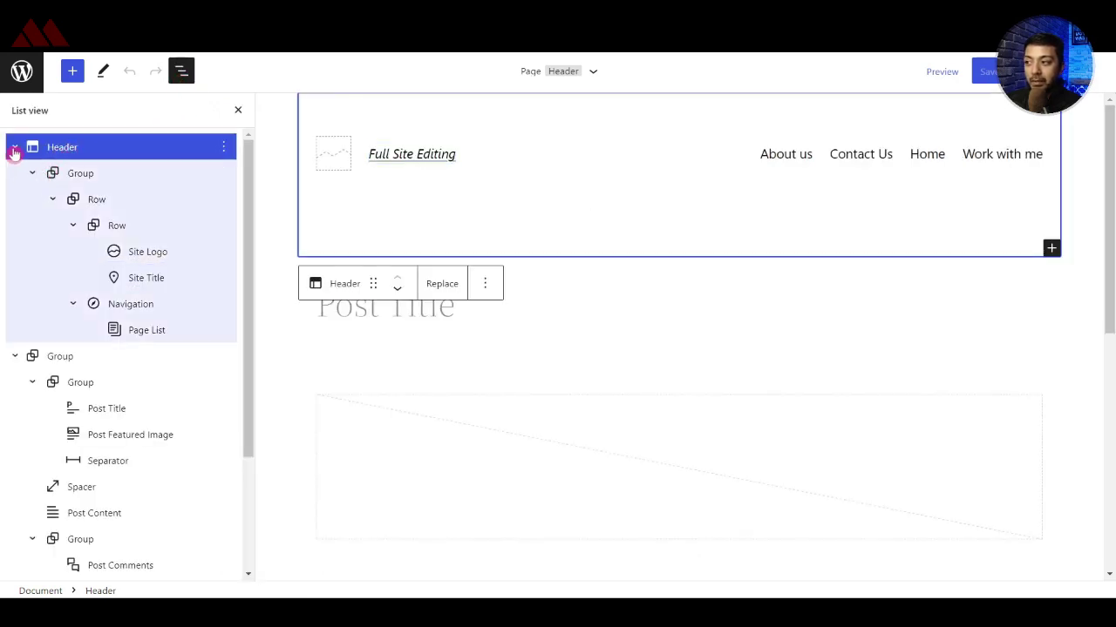
{"action": "left_click", "coordinate": [14, 148]}
{"action": "left_click", "coordinate": [14, 174]}
{"action": "left_click", "coordinate": [67, 177]}
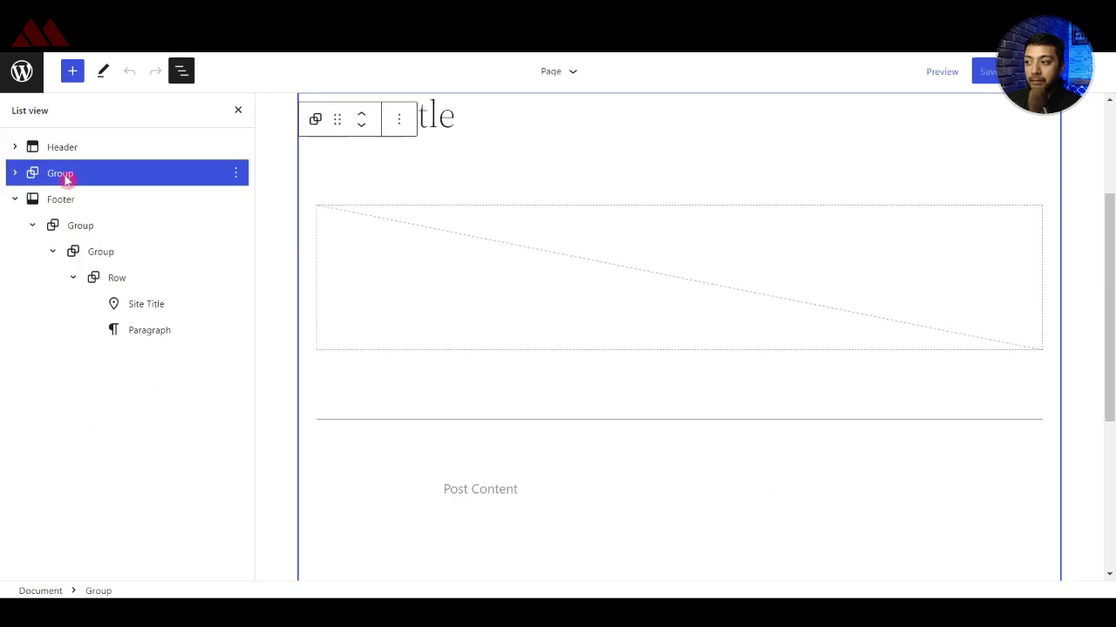
{"action": "scroll", "coordinate": [443, 289], "scroll_direction": "down", "scroll_amount": 5}
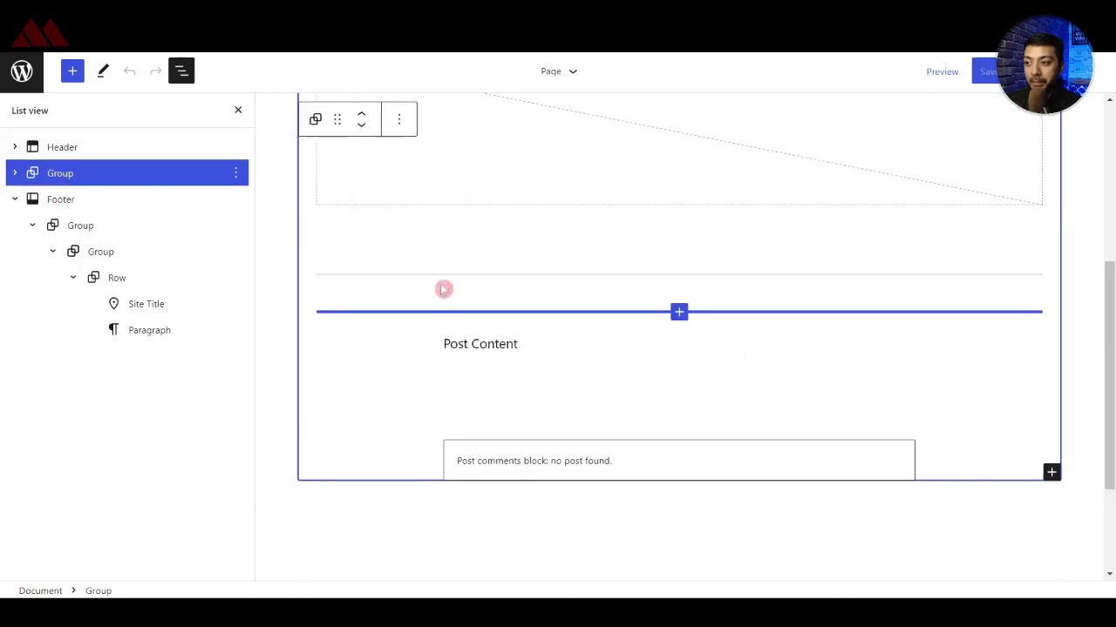
{"action": "left_click", "coordinate": [75, 209]}
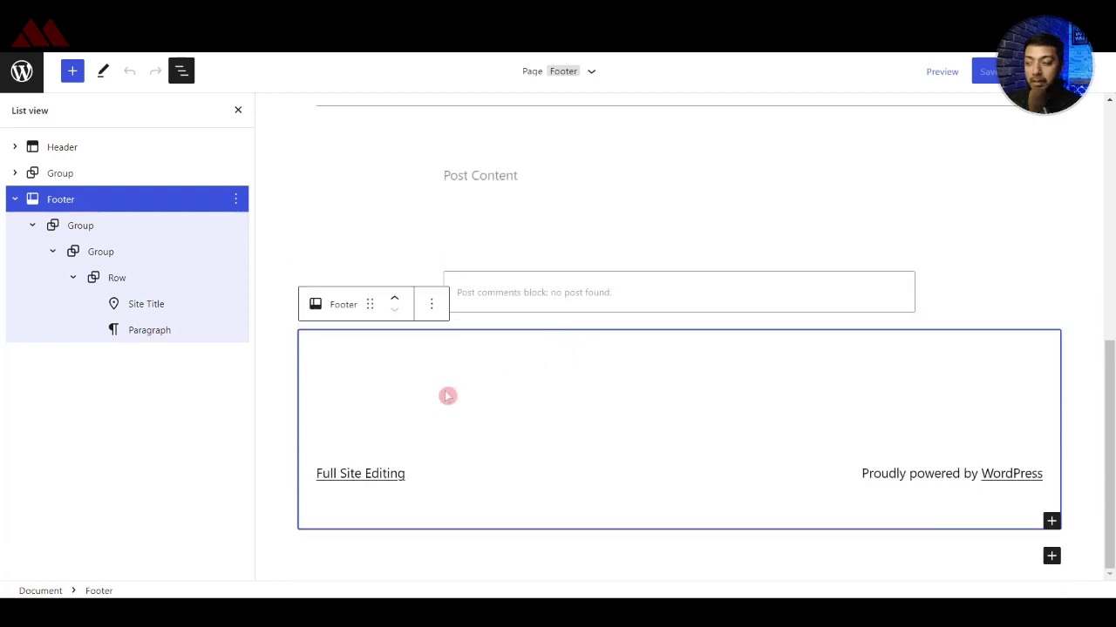
{"action": "scroll", "coordinate": [447, 397], "scroll_direction": "up", "scroll_amount": 6}
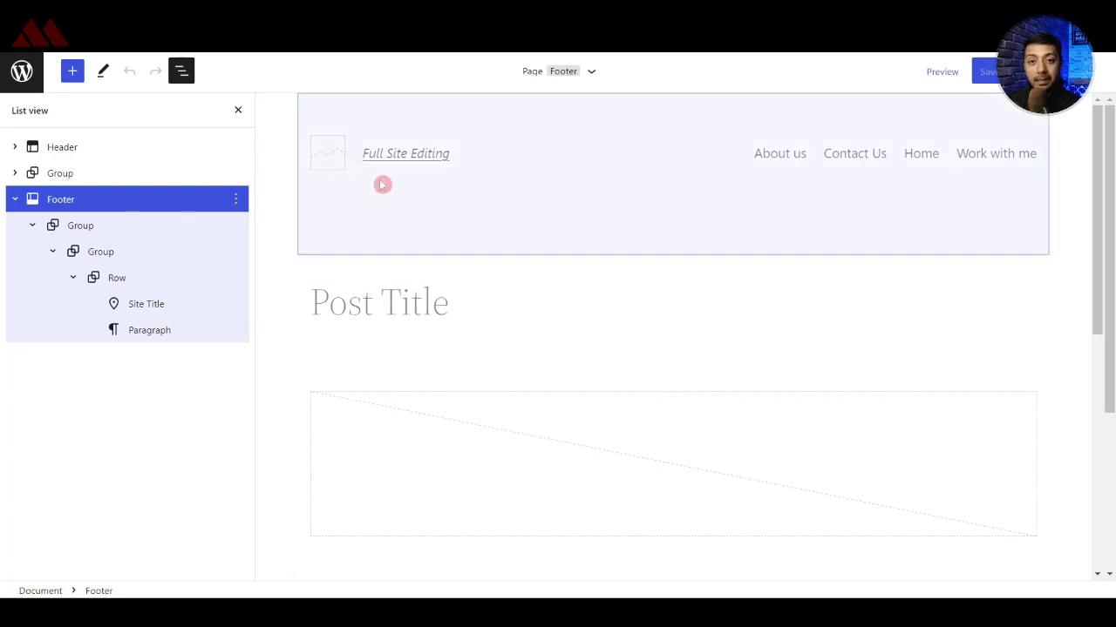
- Create a new template part named "HeaderM3" with Header as its area
{"action": "left_click", "coordinate": [20, 75]}
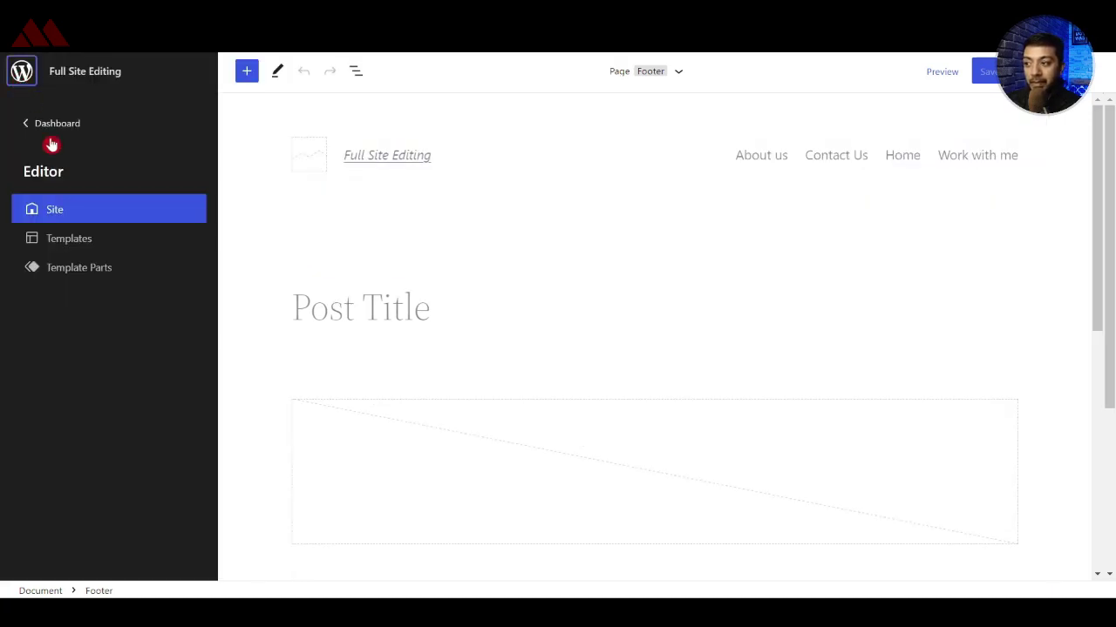
{"action": "left_click", "coordinate": [80, 276]}
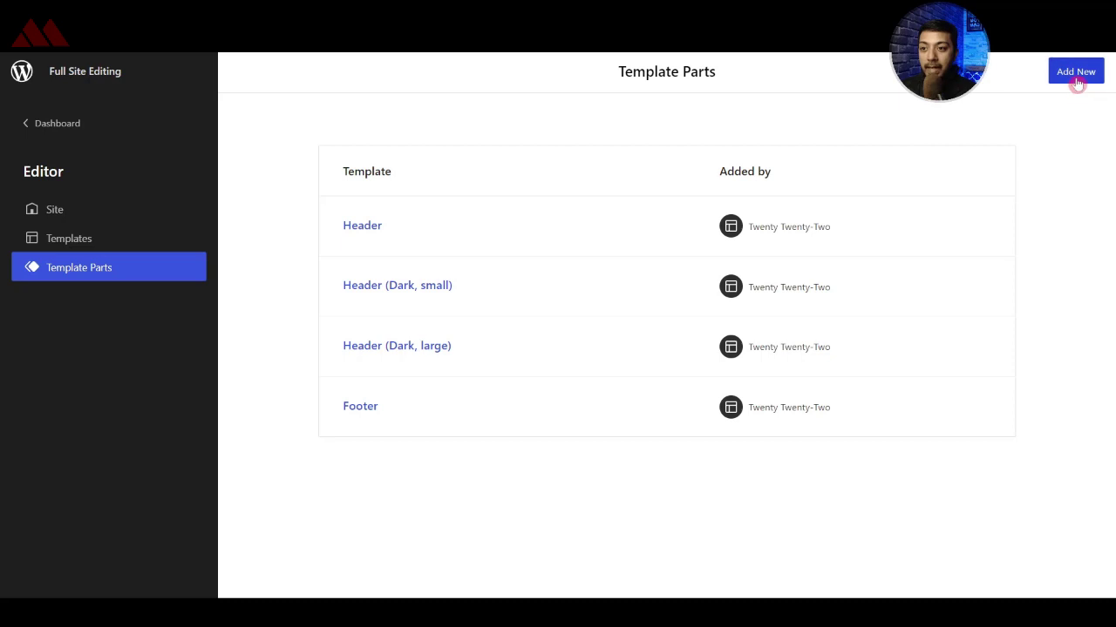
{"action": "left_click", "coordinate": [1077, 82]}
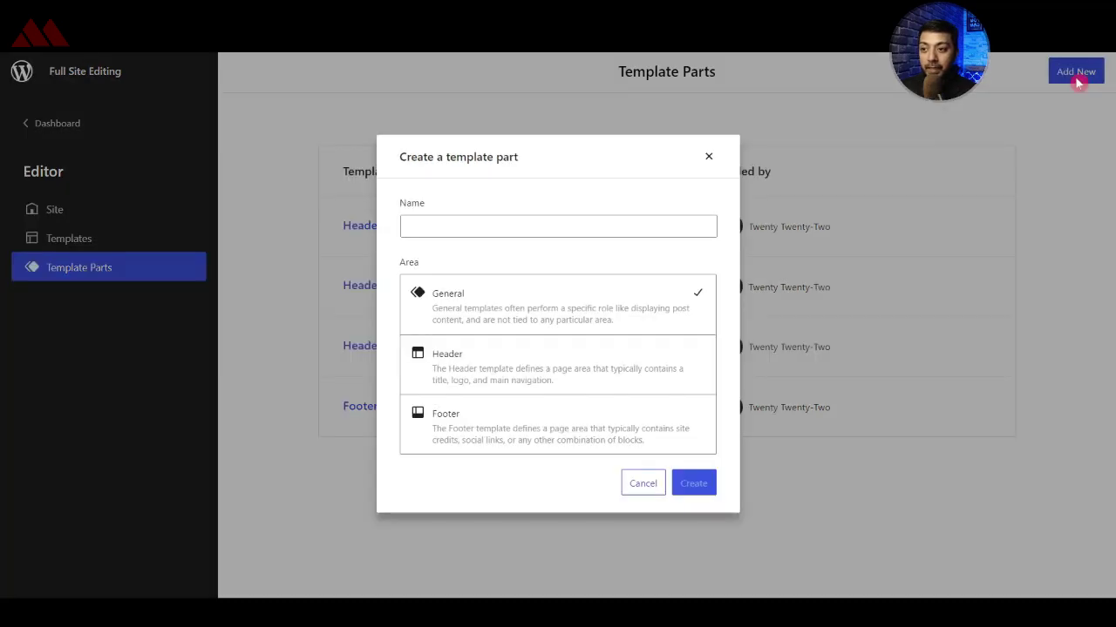
{"action": "type", "text": "HeaderM3"}
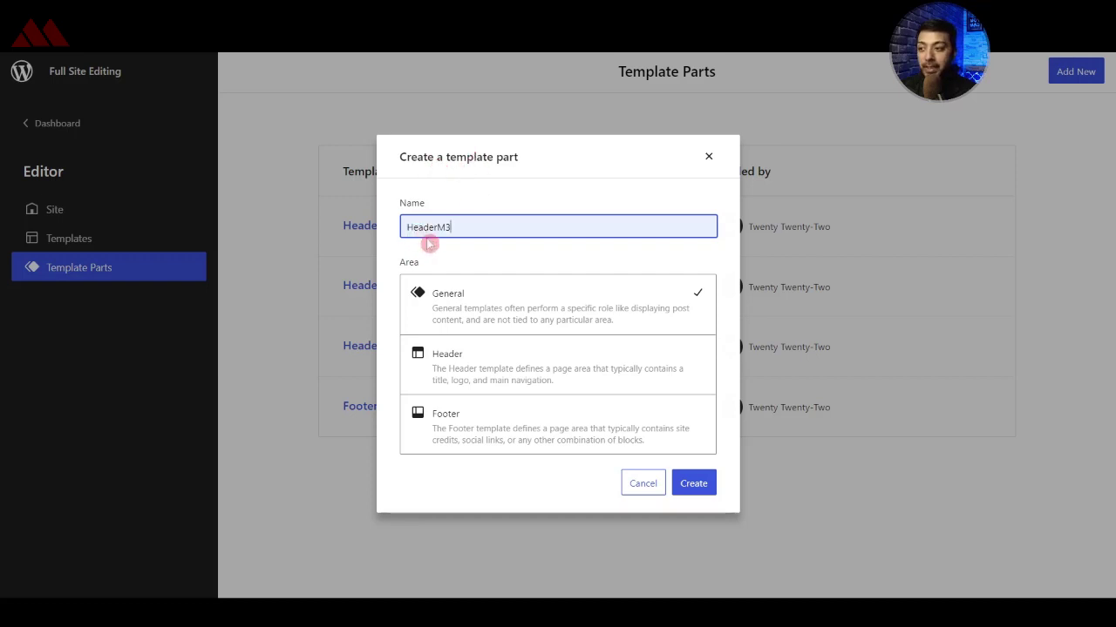
{"action": "left_click", "coordinate": [457, 381]}
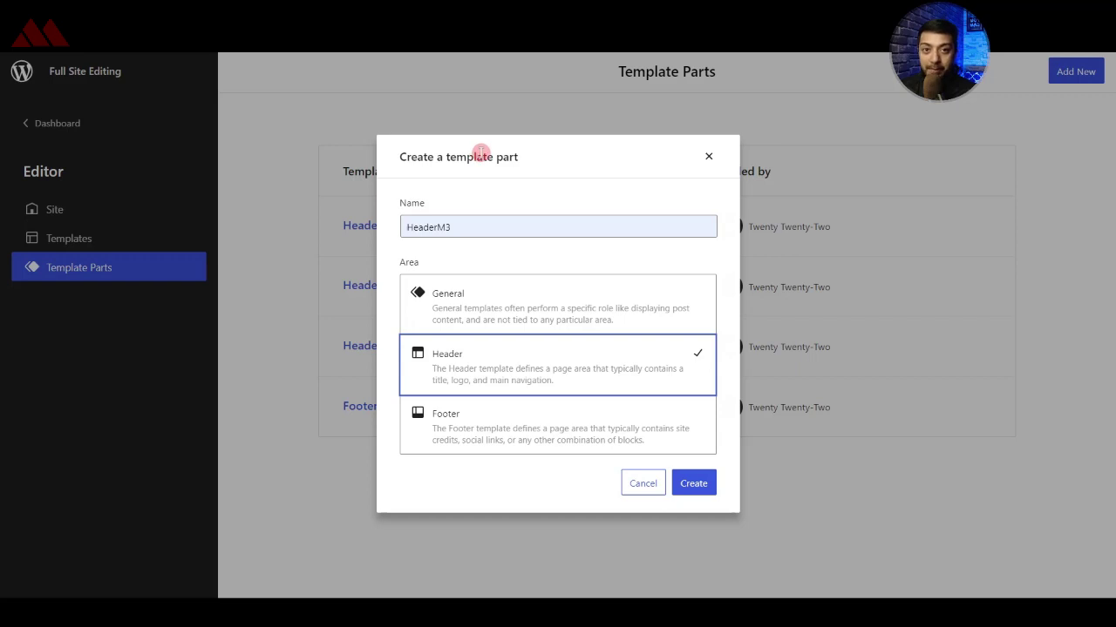
{"action": "left_click", "coordinate": [694, 484]}
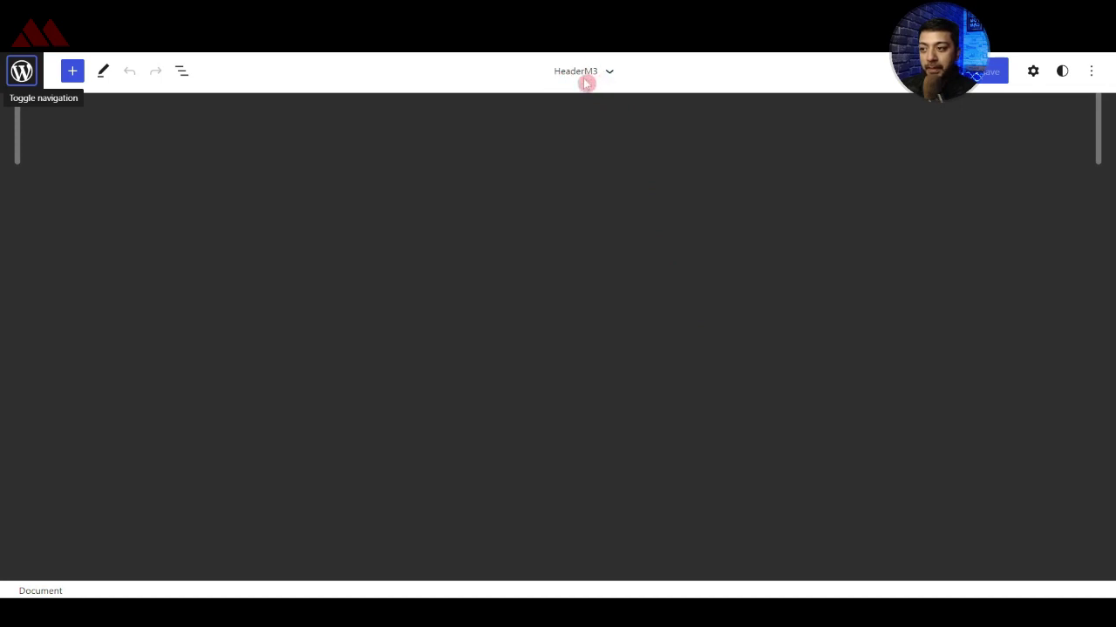
{"action": "left_click", "coordinate": [689, 487]}
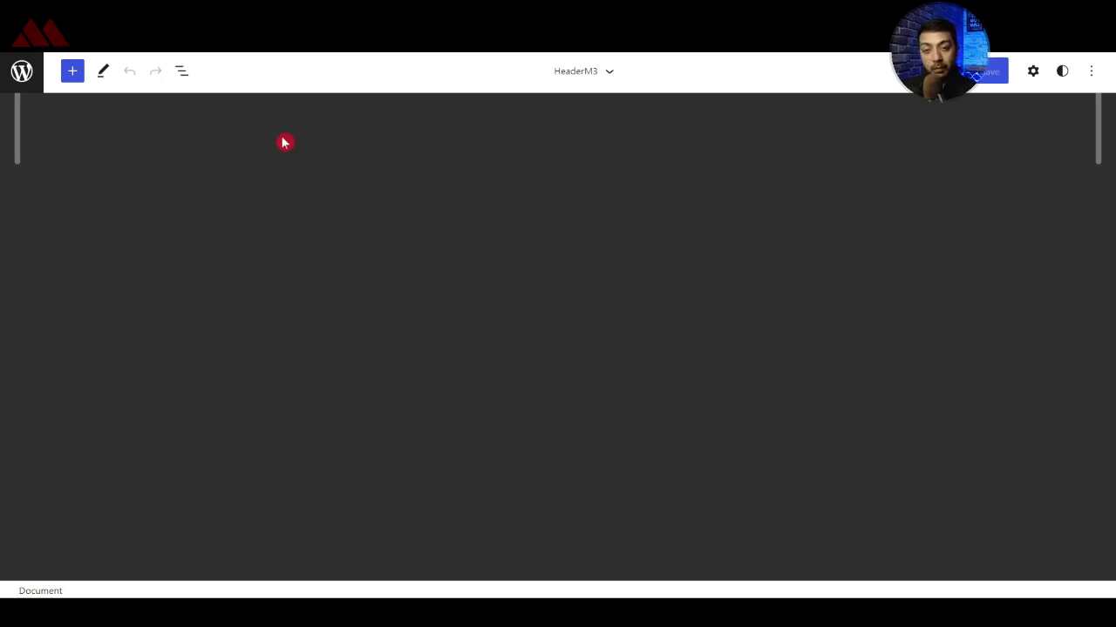
- Find the Group block by searching for "group" and insert it into the empty HeaderM3 template part
{"action": "left_click", "coordinate": [73, 72]}
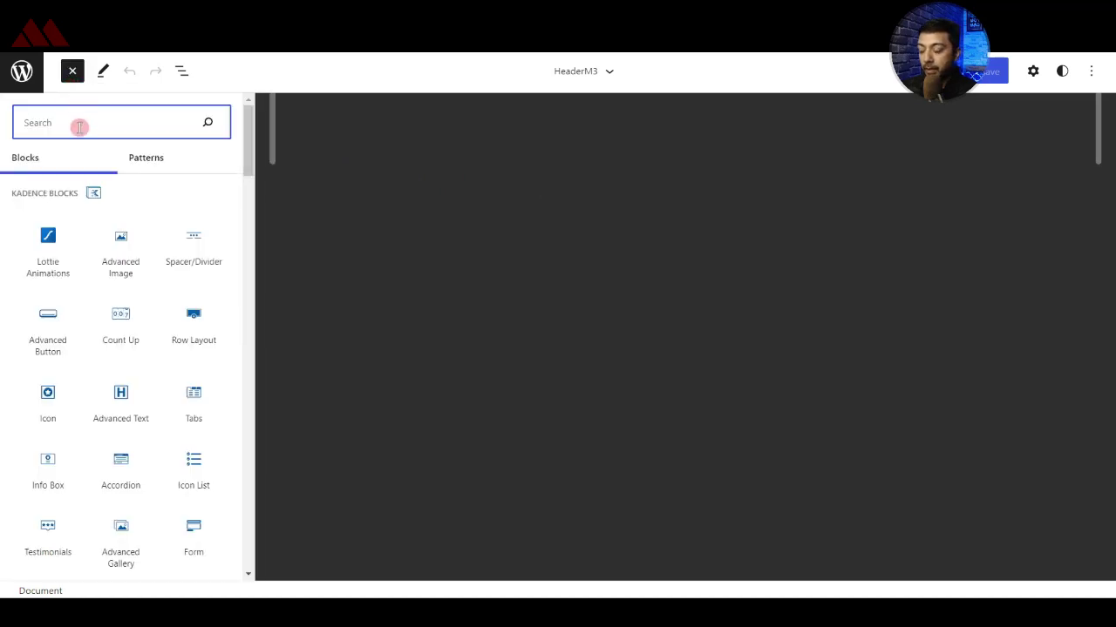
{"action": "type", "text": "group"}
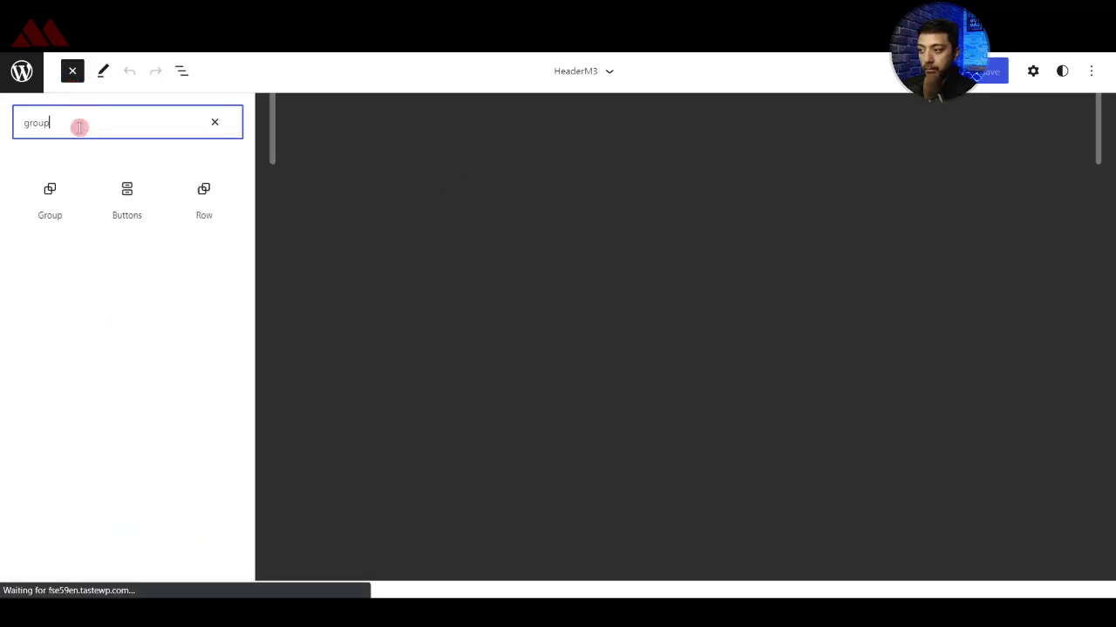
{"action": "left_click", "coordinate": [46, 193]}
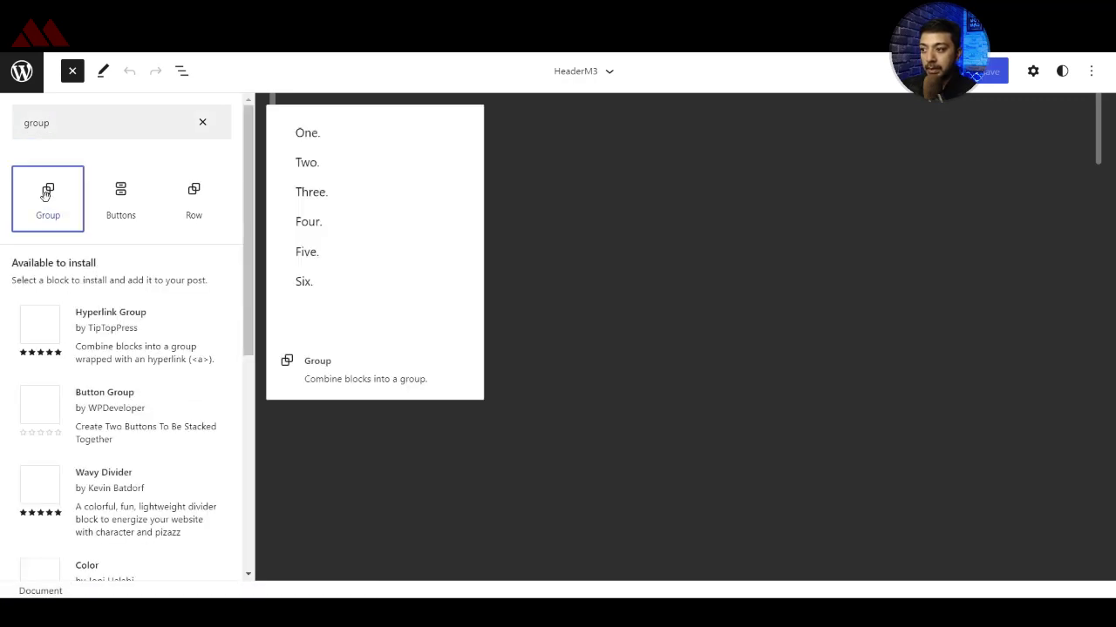
{"action": "left_click", "coordinate": [46, 193]}
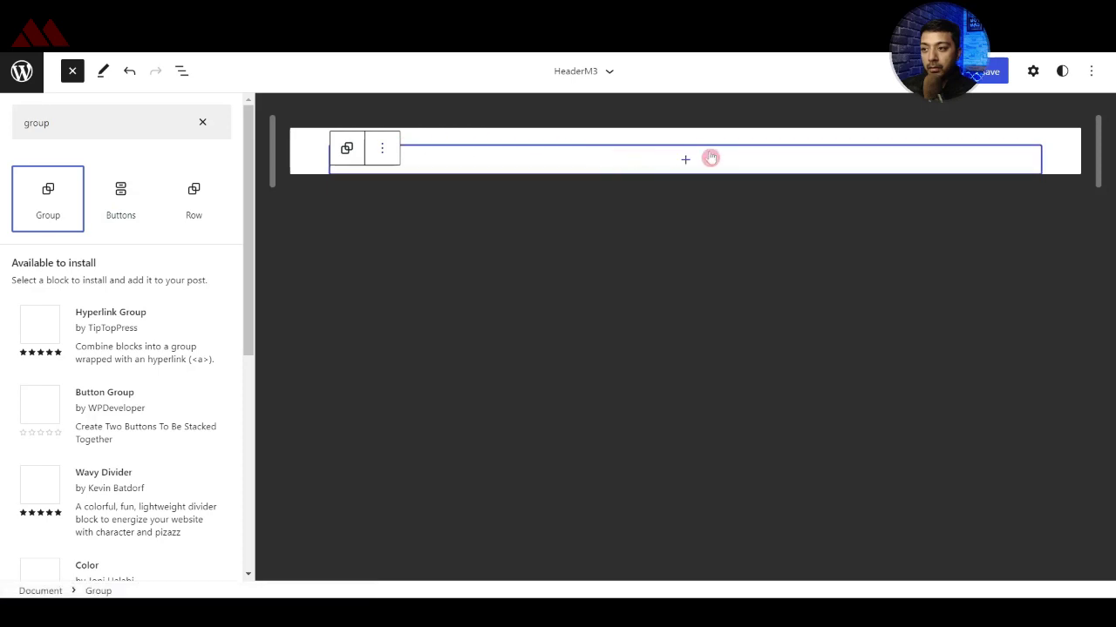
- Set the Group block's layout widths to 80% for content and 100% for wide
{"action": "left_click", "coordinate": [1034, 71]}
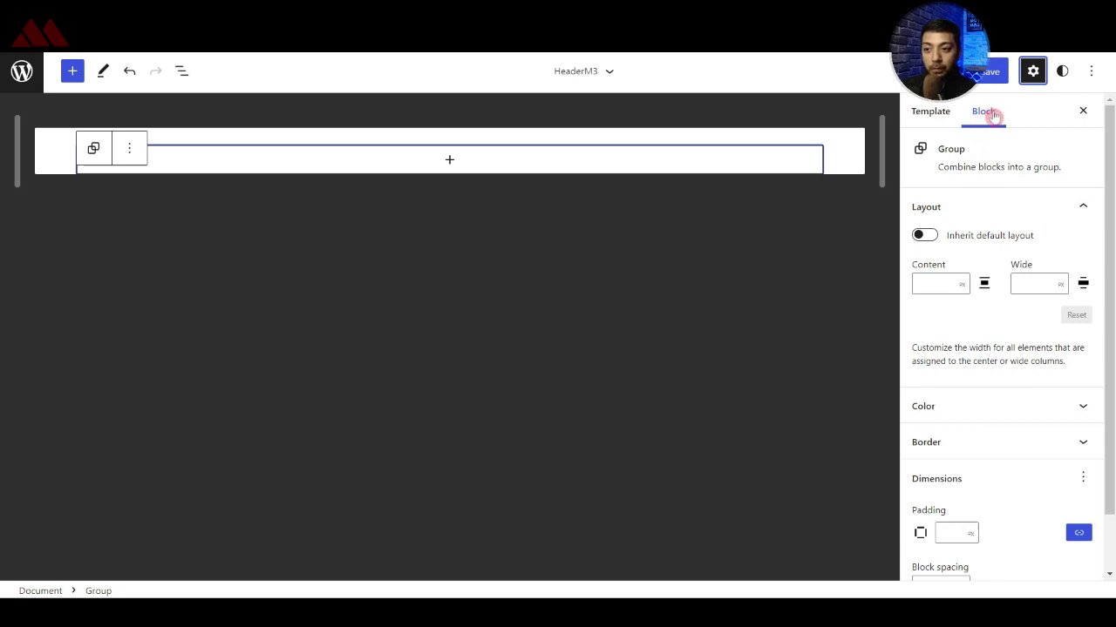
{"action": "left_click", "coordinate": [962, 287]}
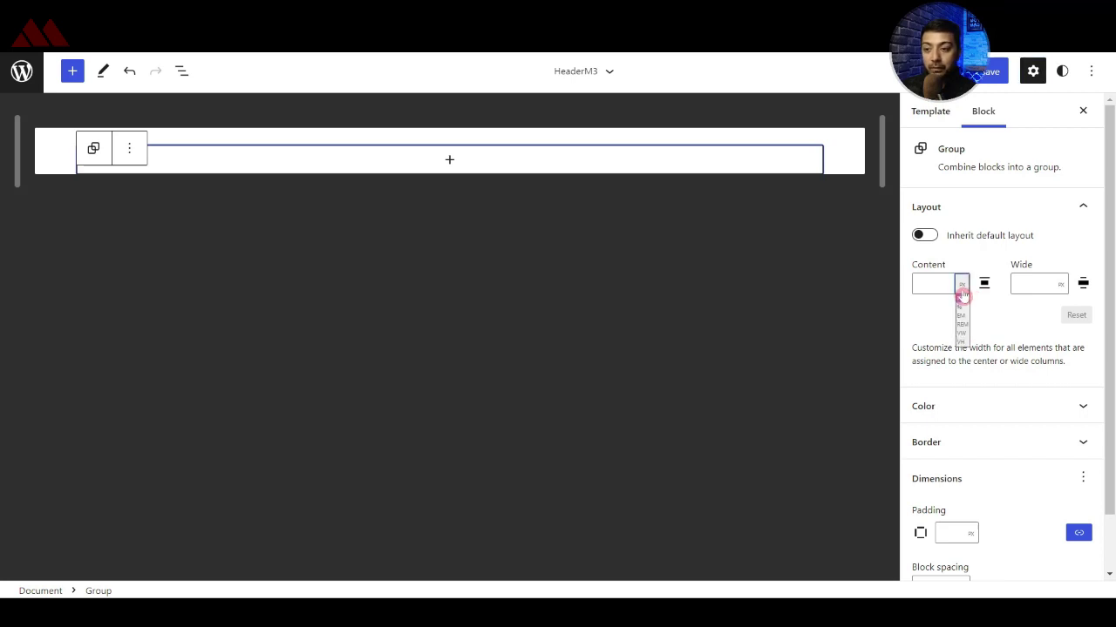
{"action": "left_click", "coordinate": [964, 310]}
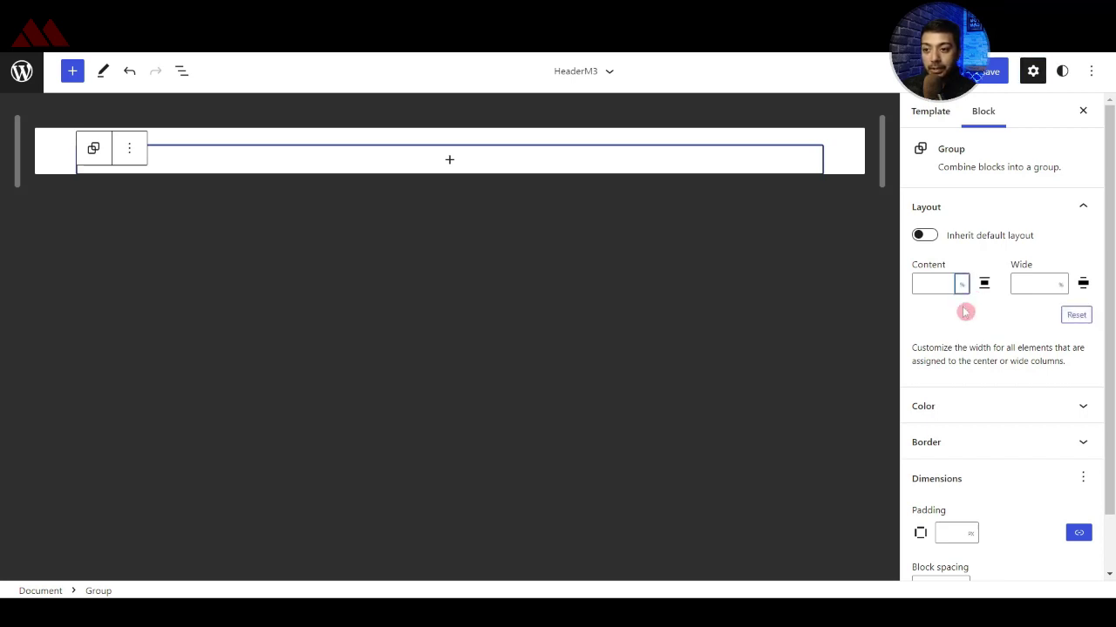
{"action": "left_click", "coordinate": [1036, 284]}
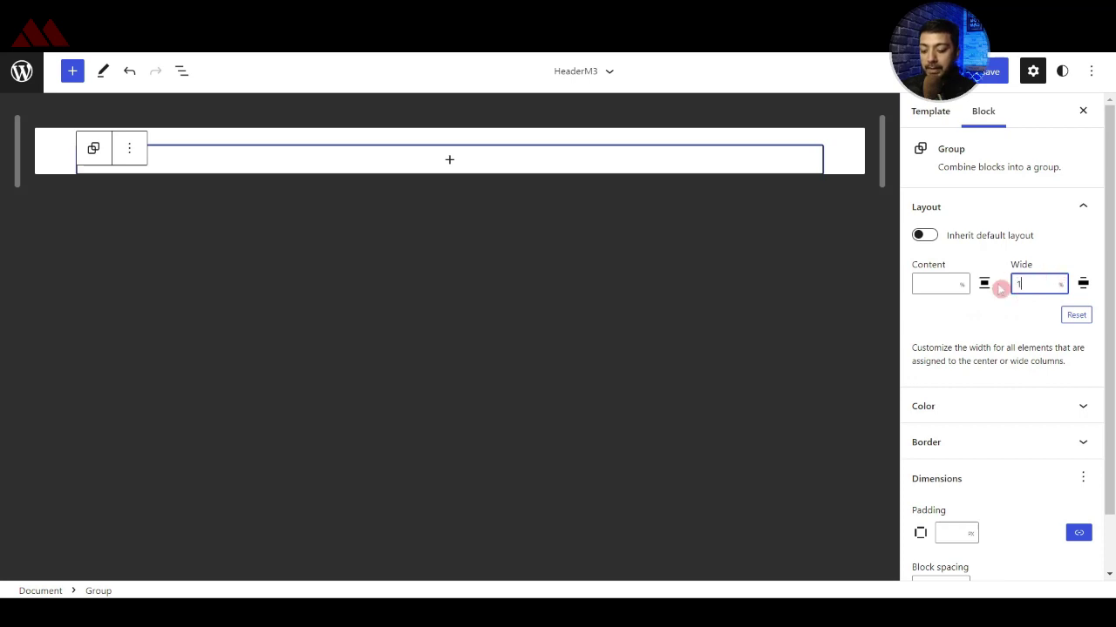
{"action": "left_click", "coordinate": [944, 284]}
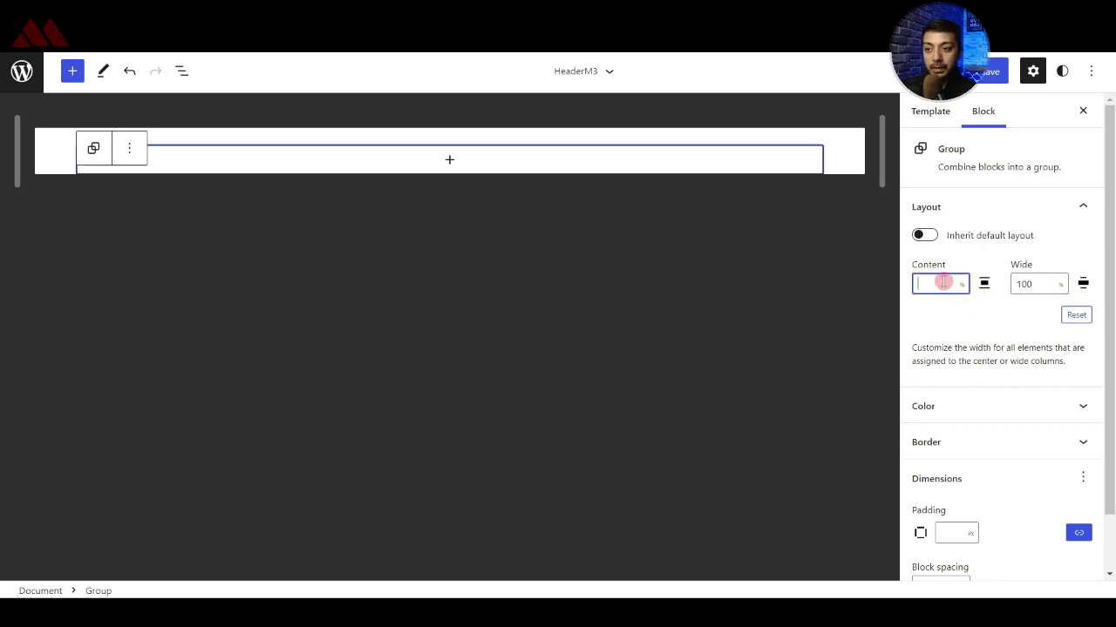
{"action": "type", "text": "80"}
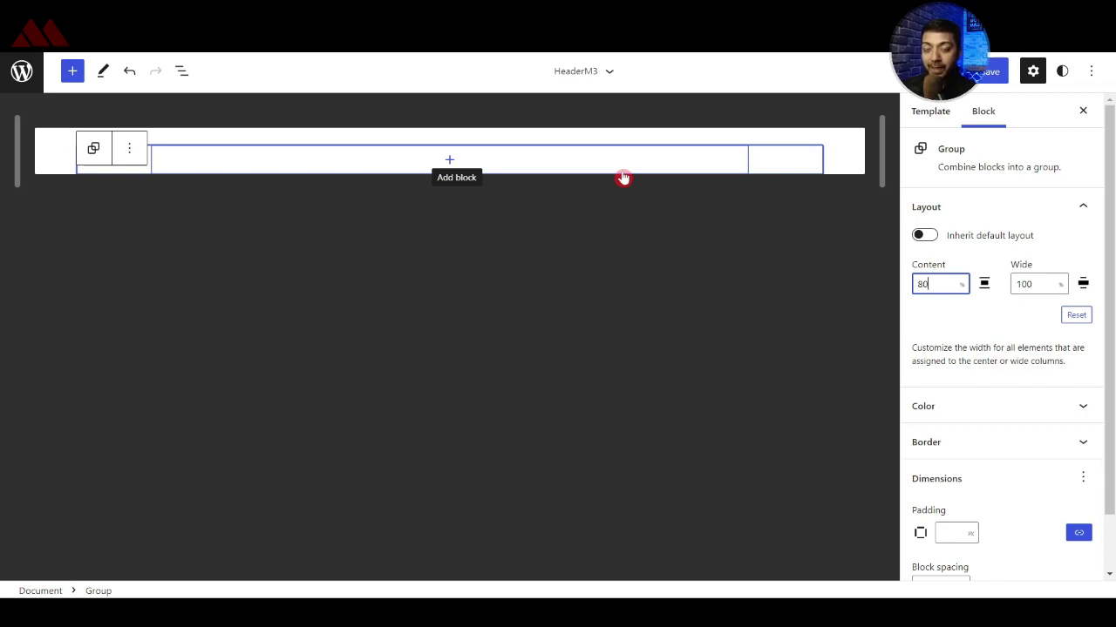
- Give the Group block a solid grey background, #abb8c3, from the default colors
{"action": "left_click", "coordinate": [1083, 409]}
{"action": "scroll", "coordinate": [1081, 393], "scroll_direction": "down", "scroll_amount": 2}
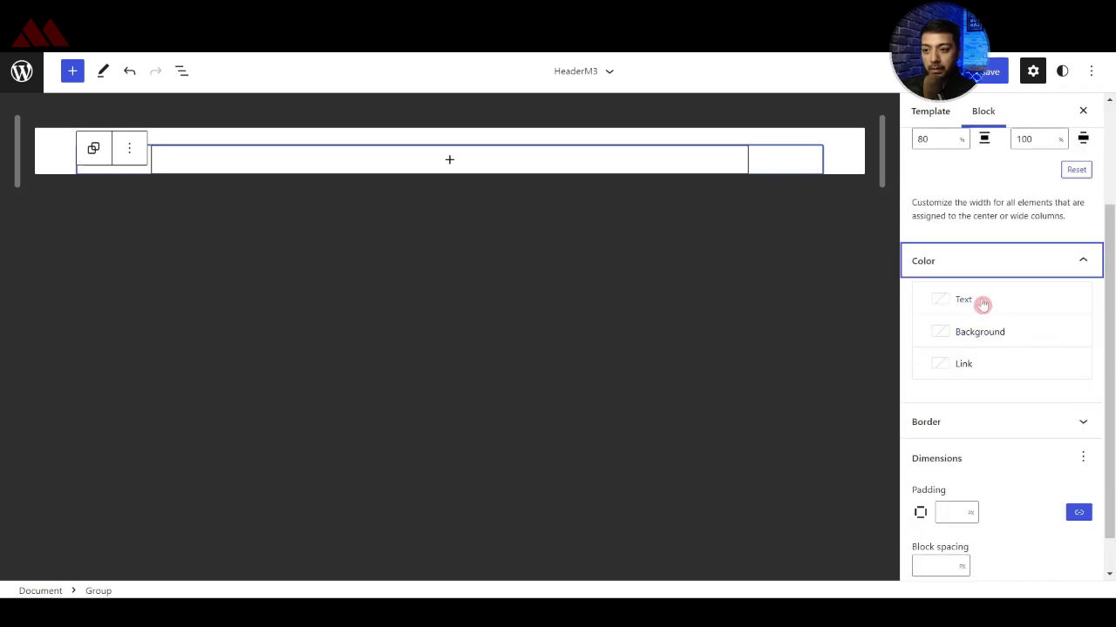
{"action": "left_click", "coordinate": [1003, 346]}
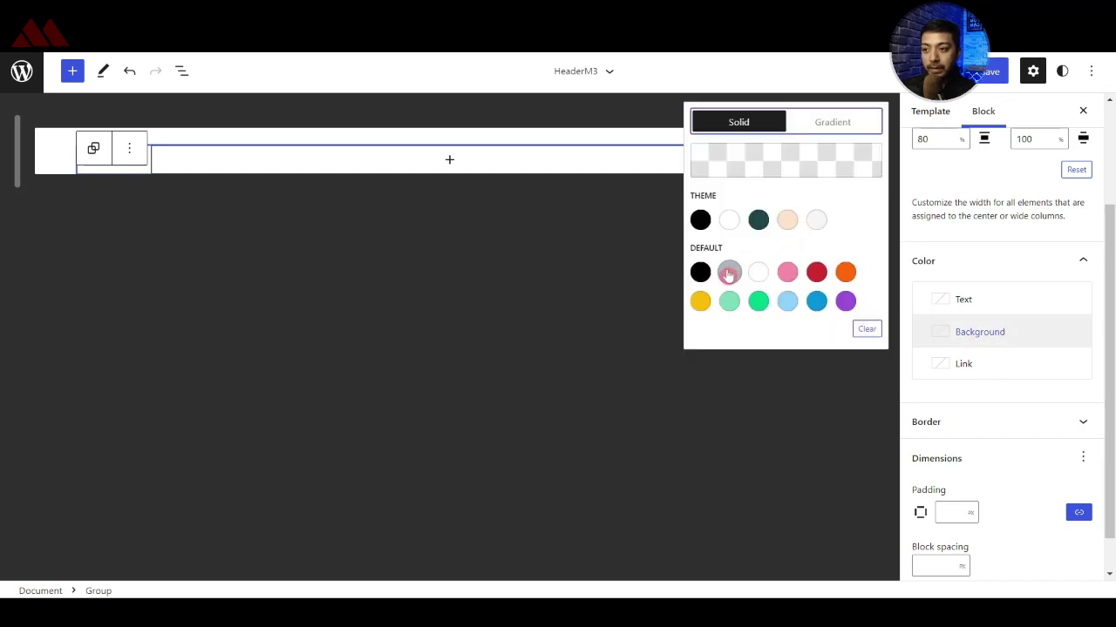
{"action": "left_click", "coordinate": [729, 274]}
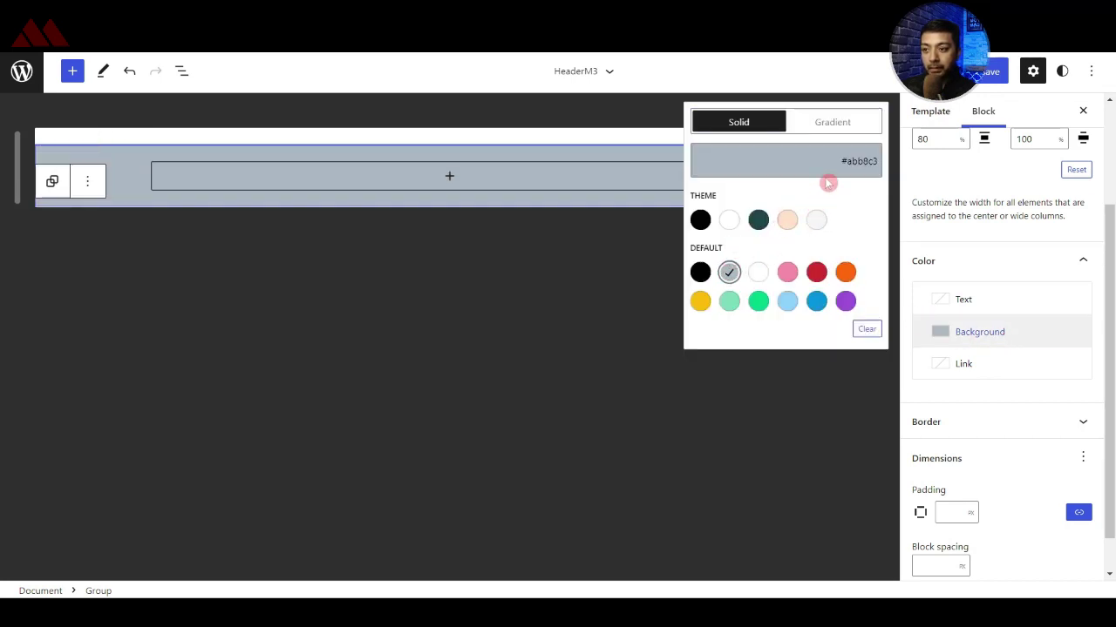
{"action": "left_click", "coordinate": [1044, 371]}
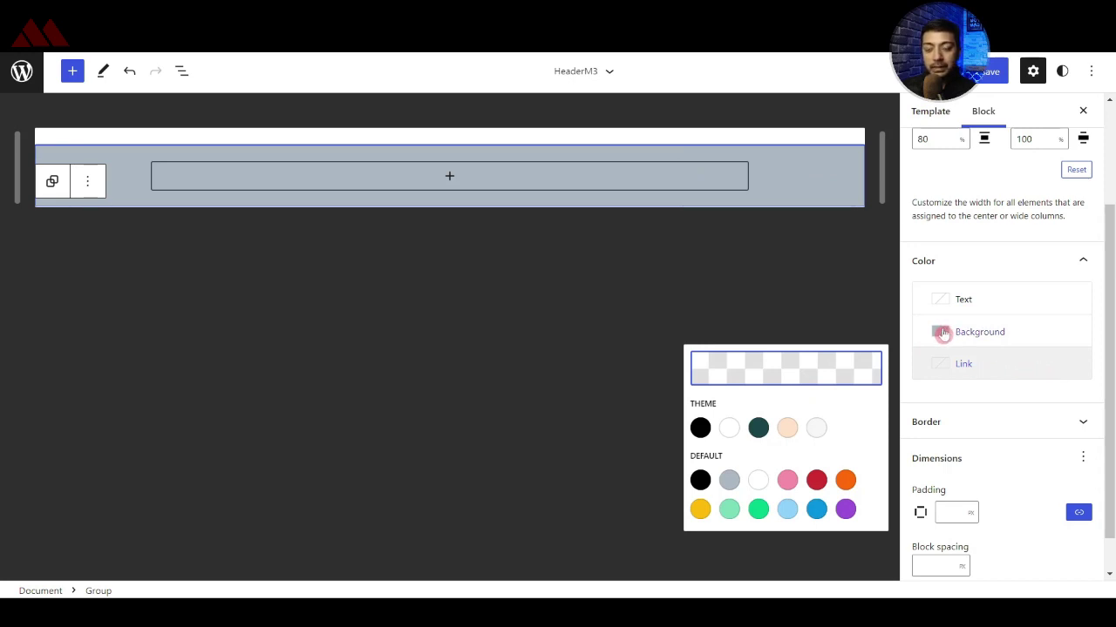
{"action": "left_click", "coordinate": [998, 393]}
{"action": "scroll", "coordinate": [994, 397], "scroll_direction": "down", "scroll_amount": 1}
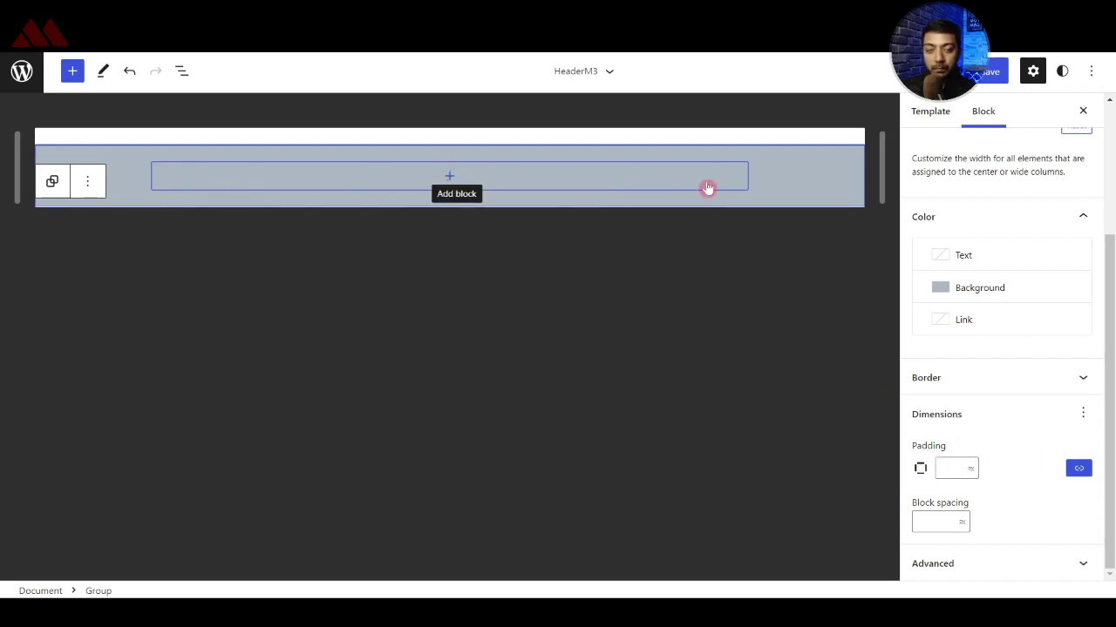
- Search for "row" and insert a Kadence Row Layout block inside the Group block
{"action": "left_click", "coordinate": [451, 180]}
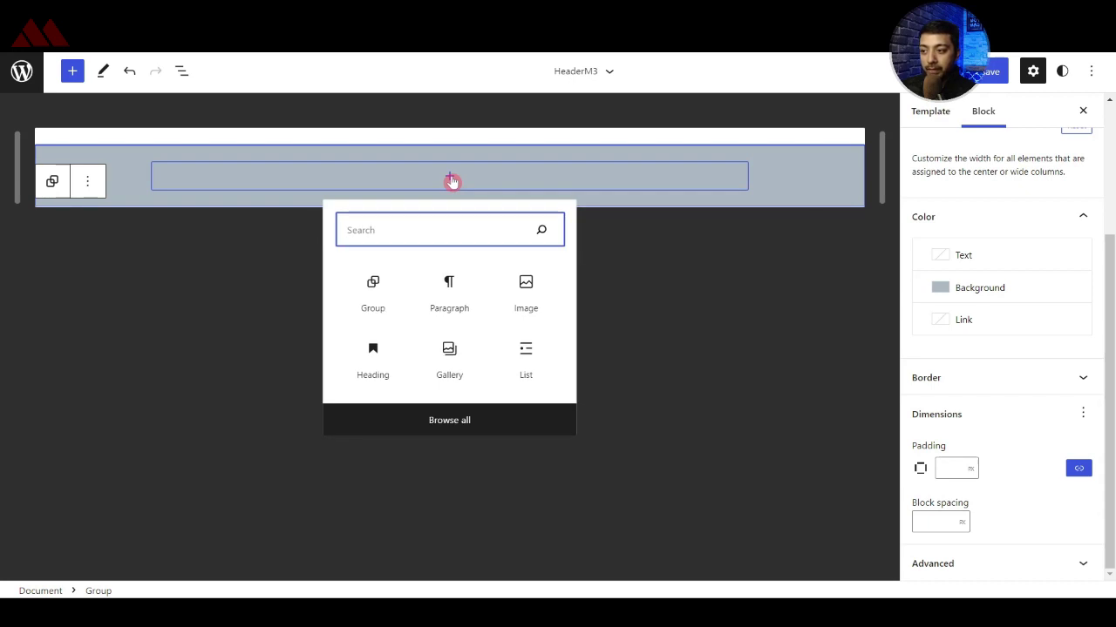
{"action": "type", "text": "row"}
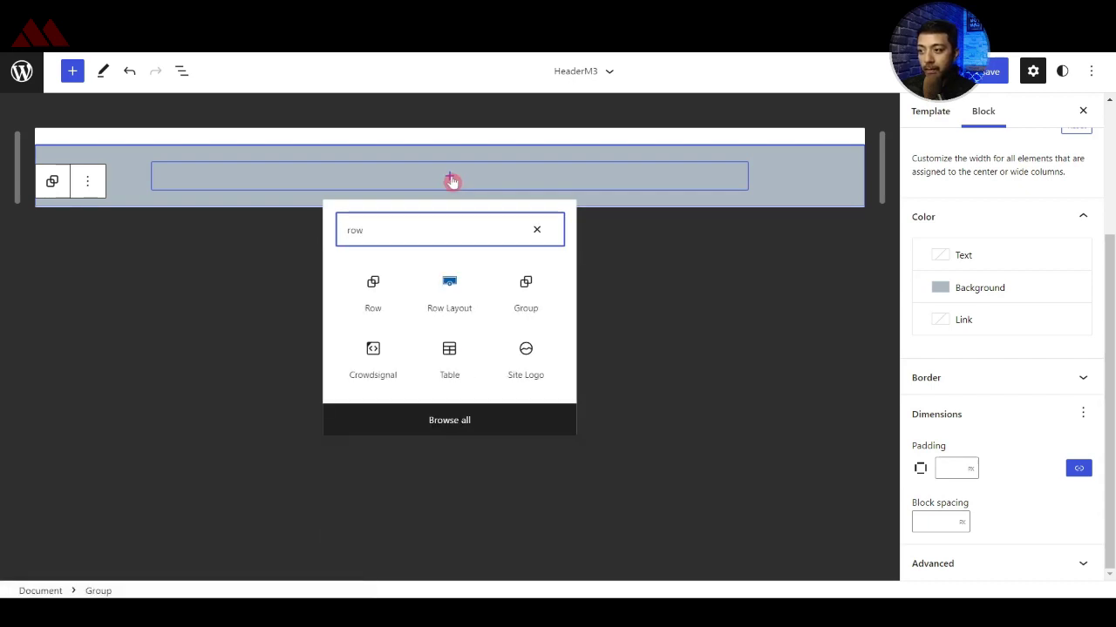
{"action": "left_click", "coordinate": [450, 296]}
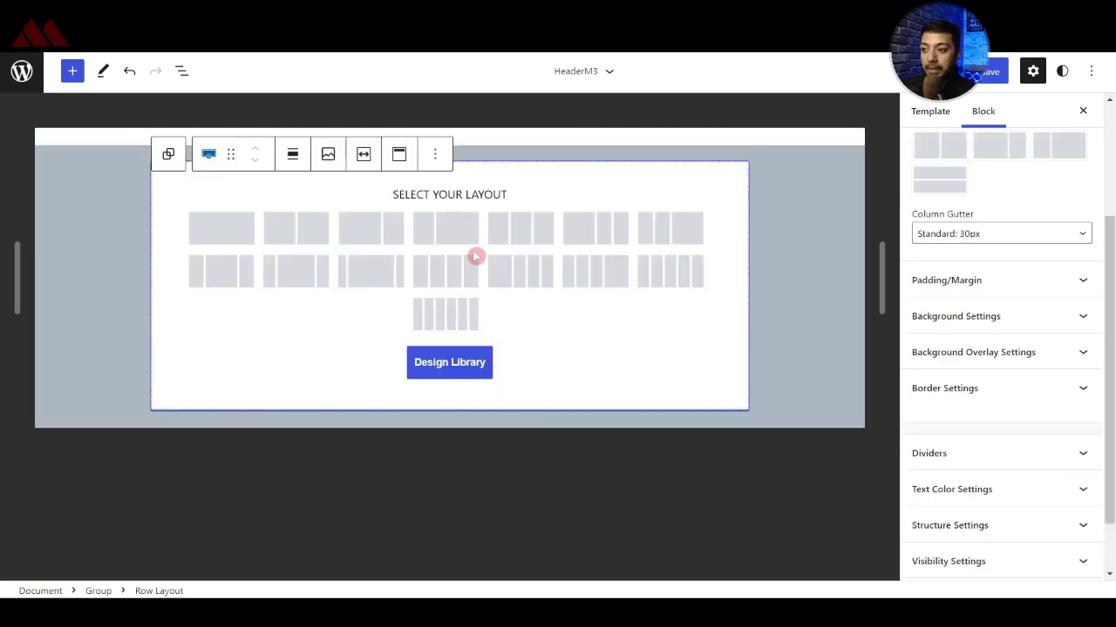
- Give the Row Layout three columns at 20%, 60% and 20%, then insert a Site Logo block in the first column
{"action": "left_click", "coordinate": [313, 280]}
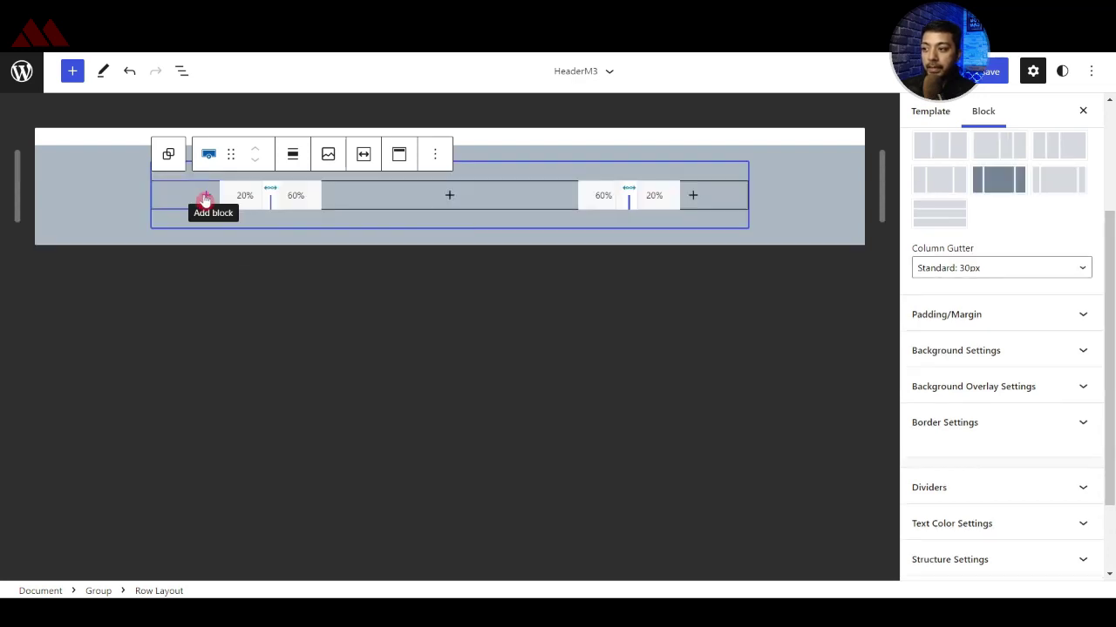
{"action": "left_click", "coordinate": [207, 197]}
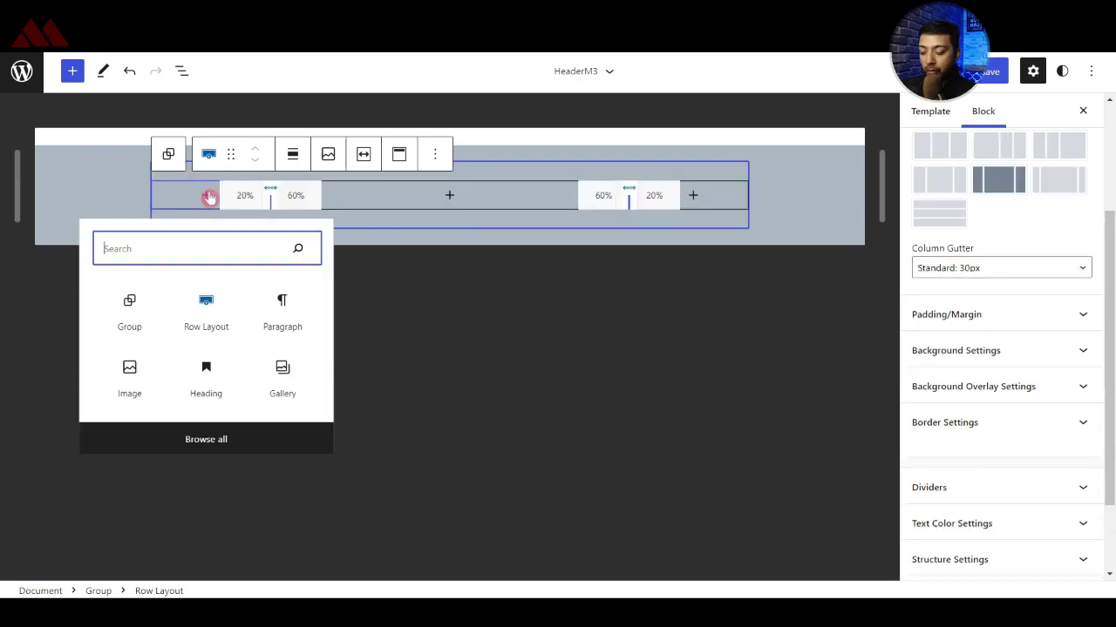
{"action": "type", "text": "logo"}
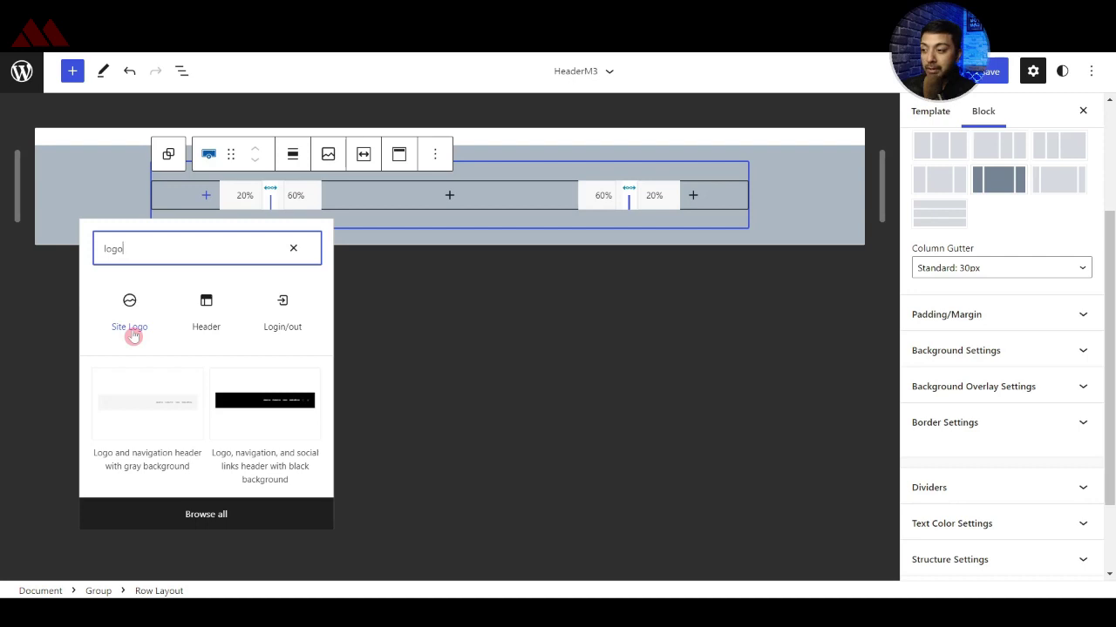
{"action": "left_click", "coordinate": [129, 326]}
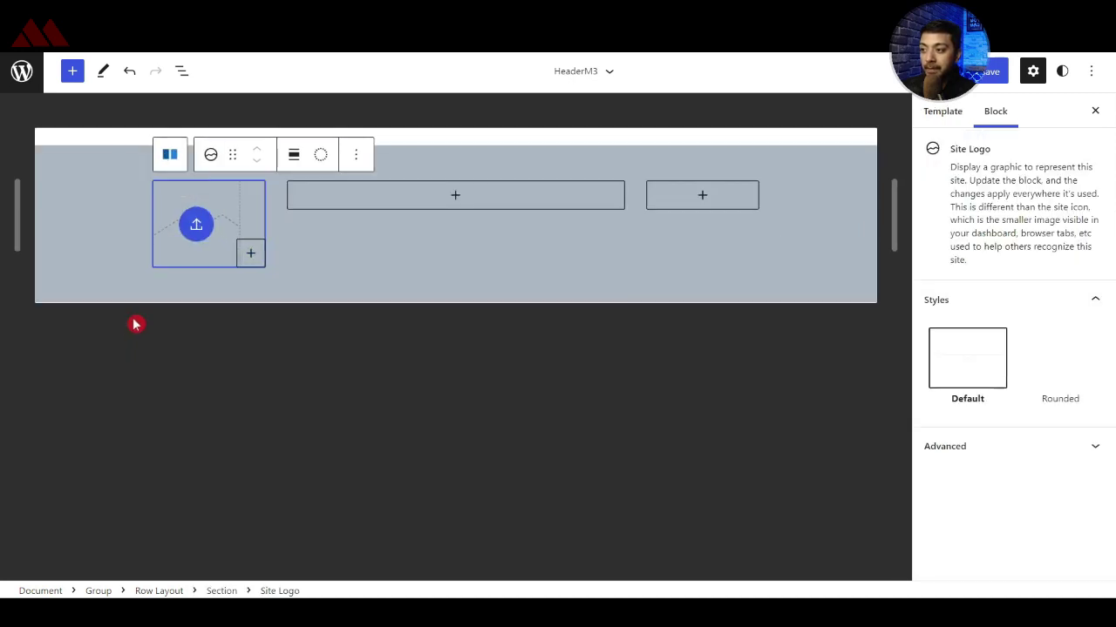
- Use the Life Coach image, logo.png, from the Media Library as the site logo
{"action": "left_click", "coordinate": [194, 224]}
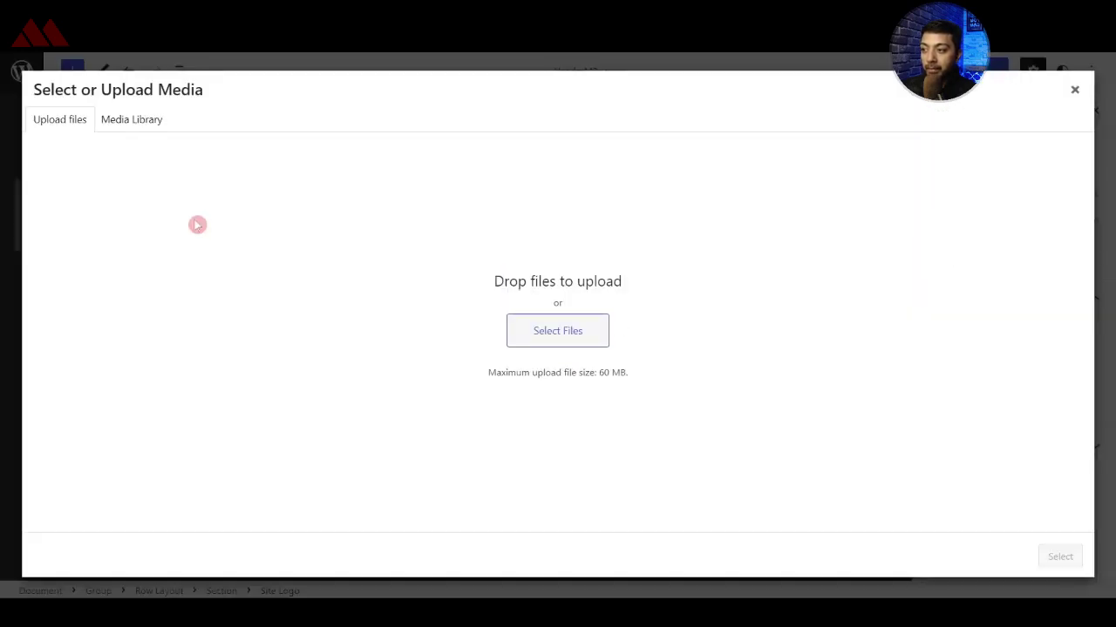
{"action": "left_click", "coordinate": [147, 130]}
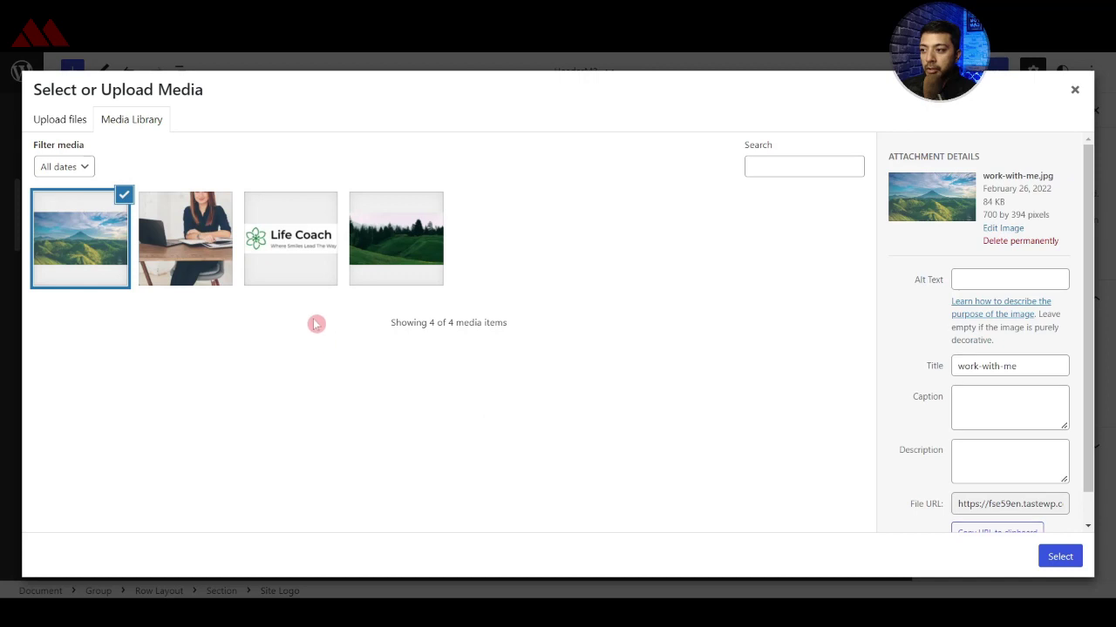
{"action": "left_click", "coordinate": [277, 279]}
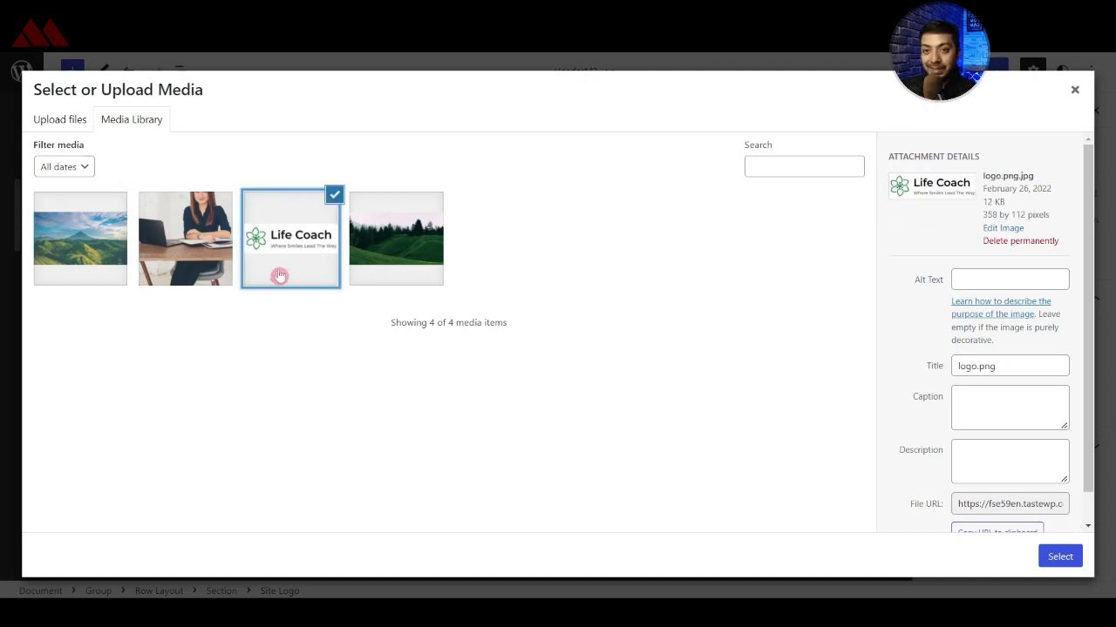
{"action": "left_click", "coordinate": [1046, 556]}
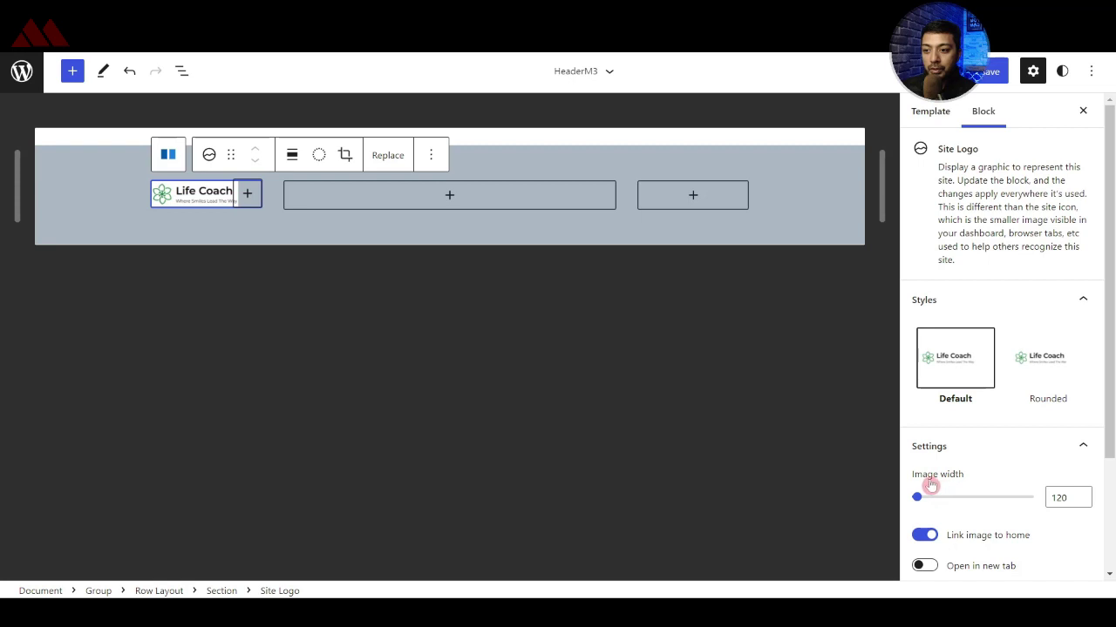
- Set the site logo's image width to 200
{"action": "left_click", "coordinate": [1058, 499]}
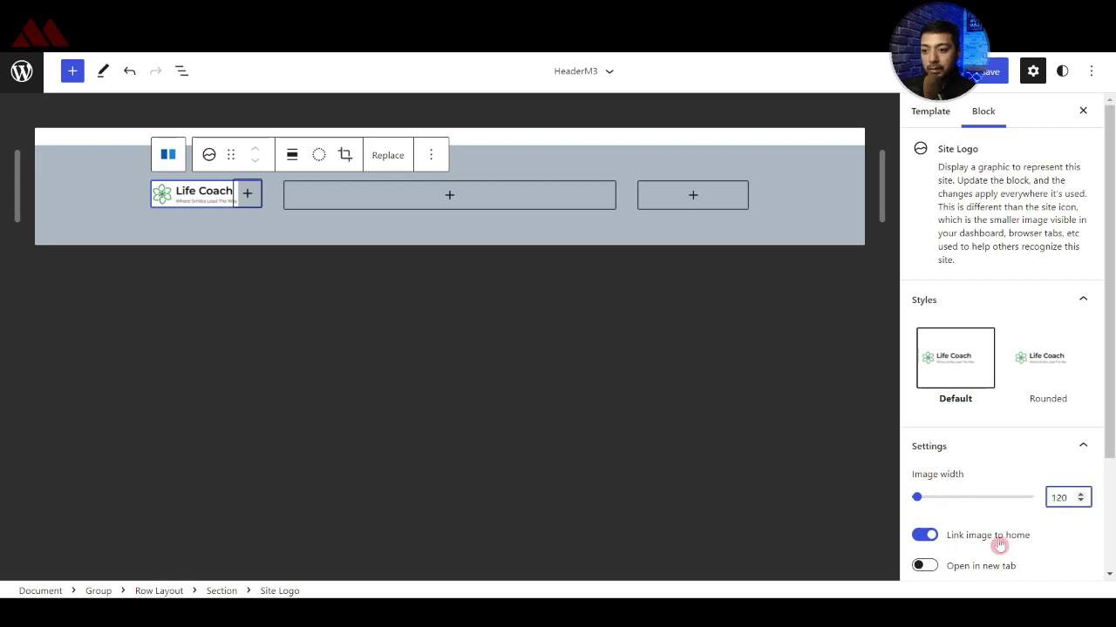
{"action": "type", "text": "2"}
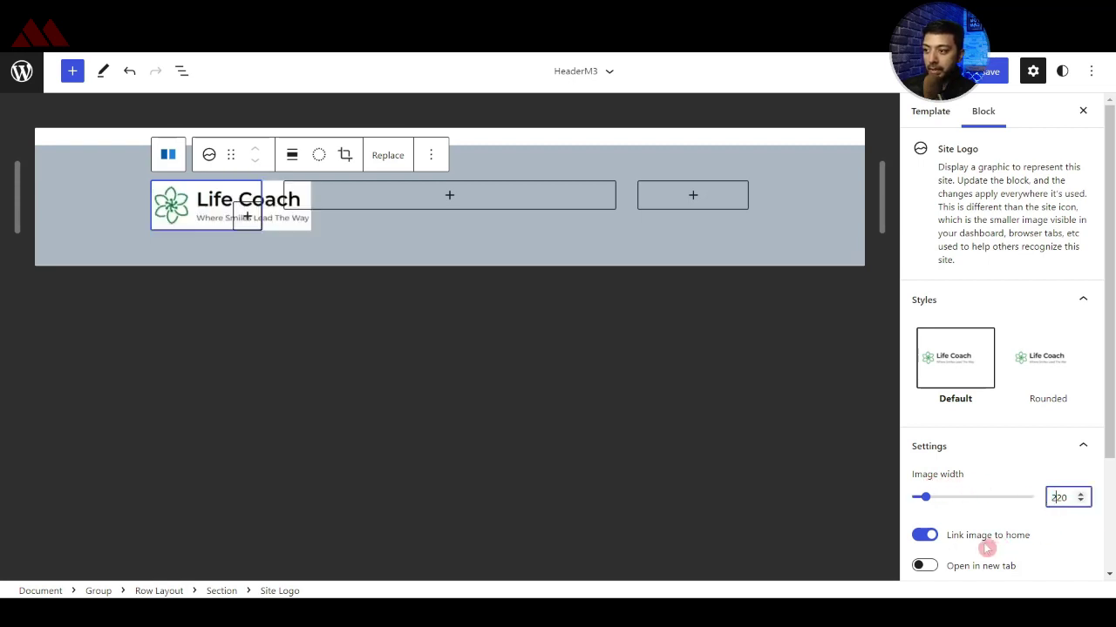
{"action": "type", "text": "0"}
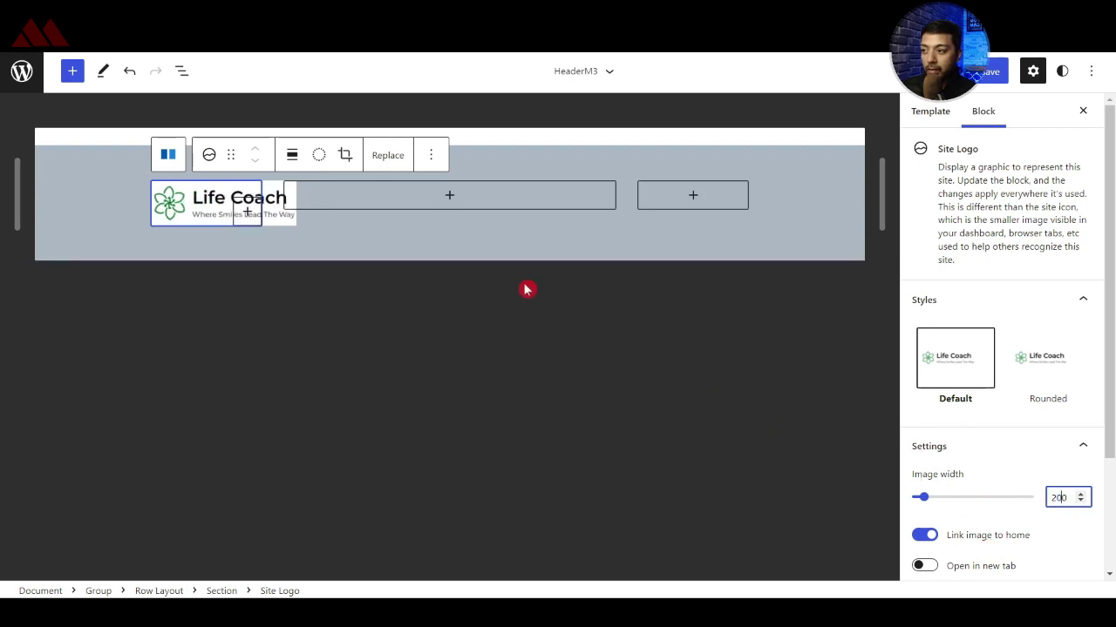
- Search for "navi" and insert a Navigation block in the middle column, starting it as an empty menu
{"action": "left_click", "coordinate": [452, 199]}
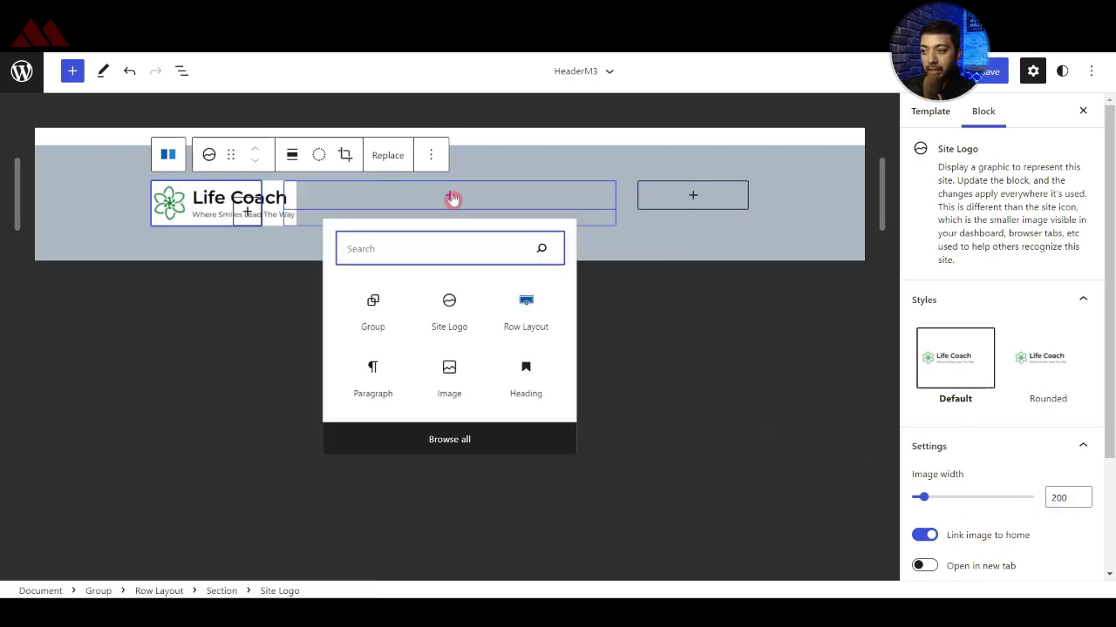
{"action": "type", "text": "navi"}
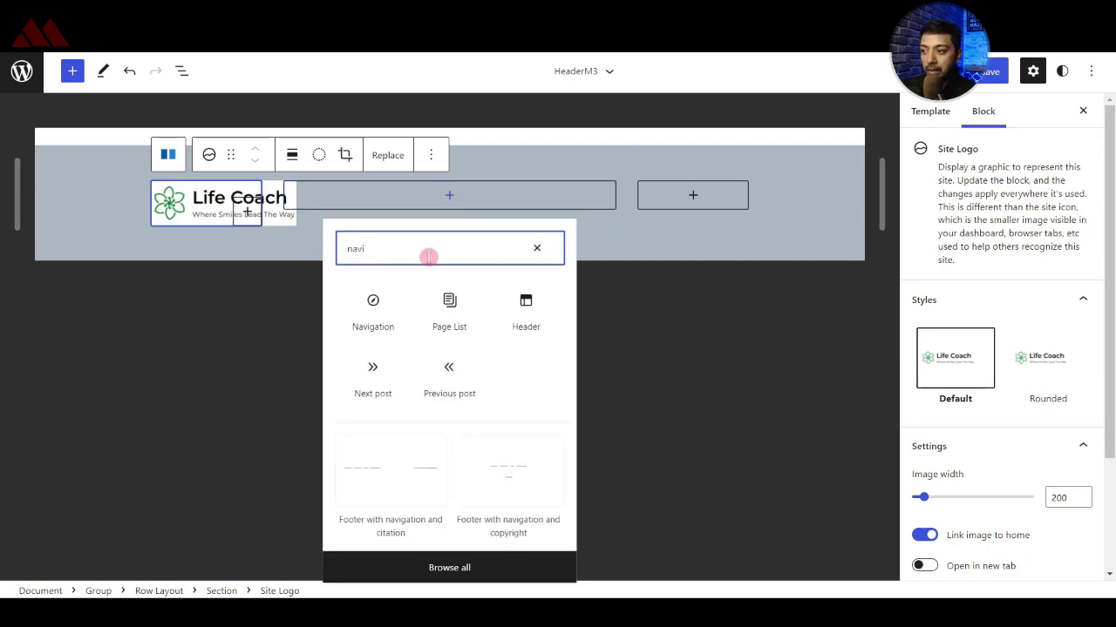
{"action": "left_click", "coordinate": [372, 320]}
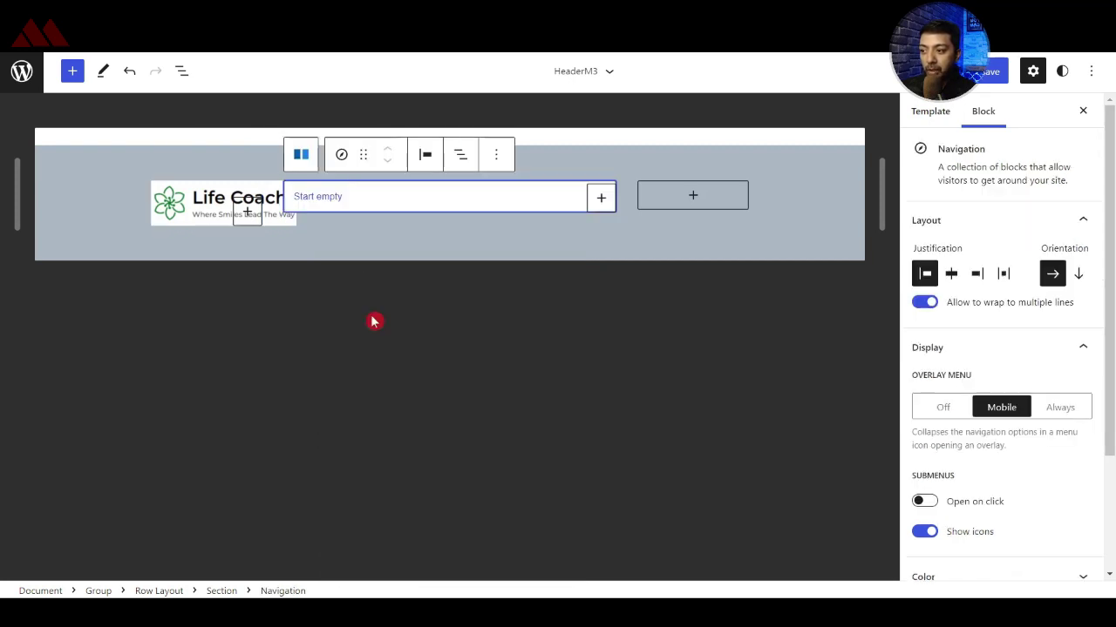
{"action": "left_click", "coordinate": [324, 202]}
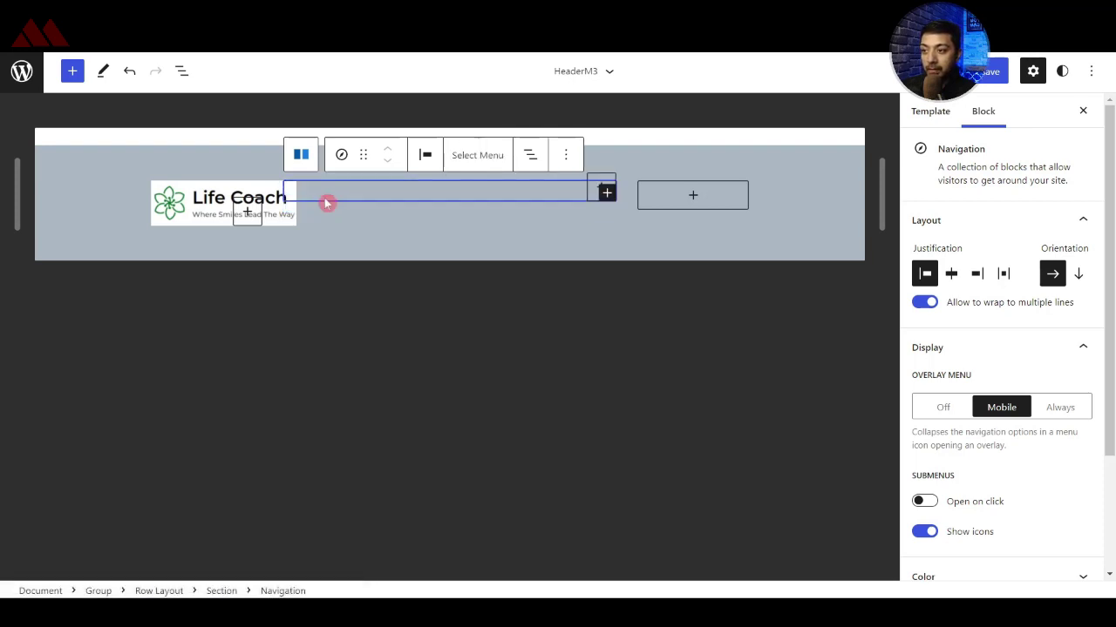
- Add page links to the navigation menu for Home, About us, Work with me and Contact Us, in that order
{"action": "left_click", "coordinate": [607, 194]}
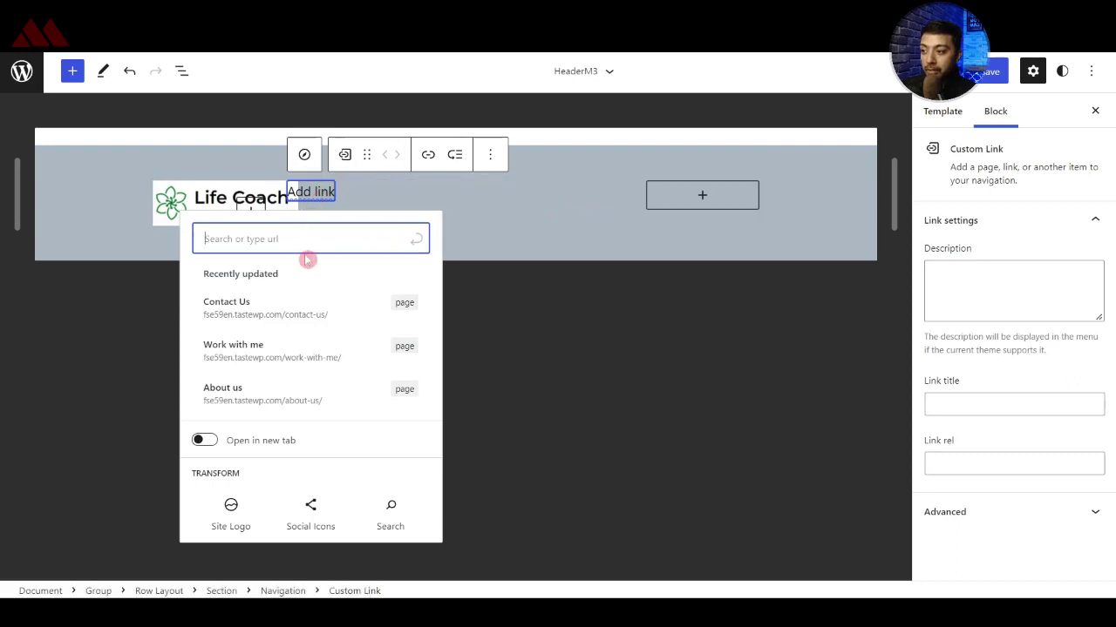
{"action": "type", "text": "home"}
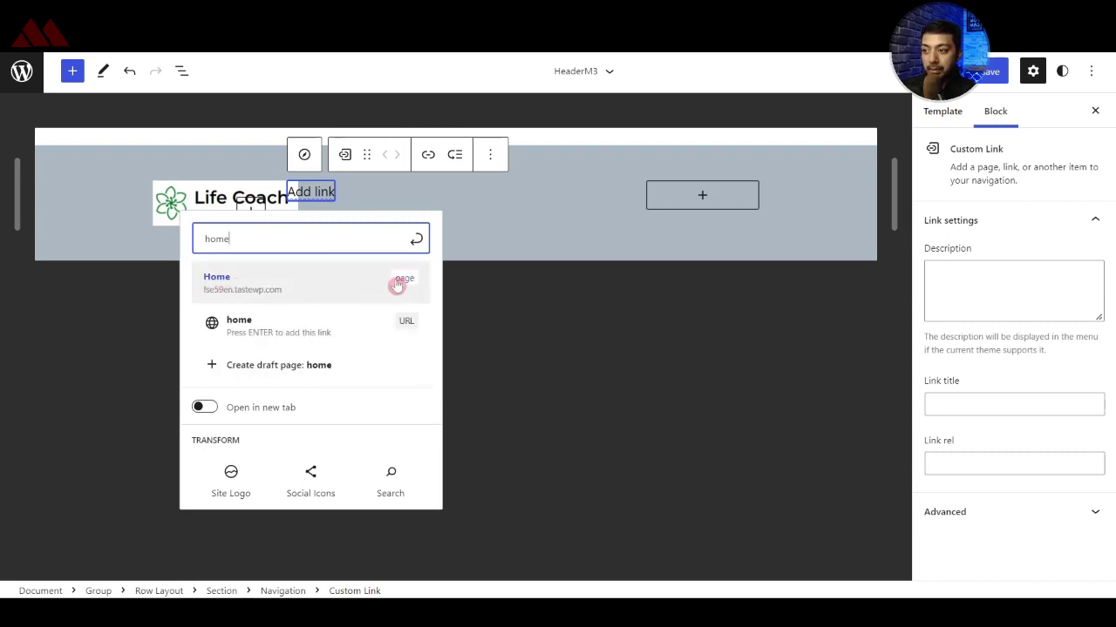
{"action": "left_click", "coordinate": [232, 286]}
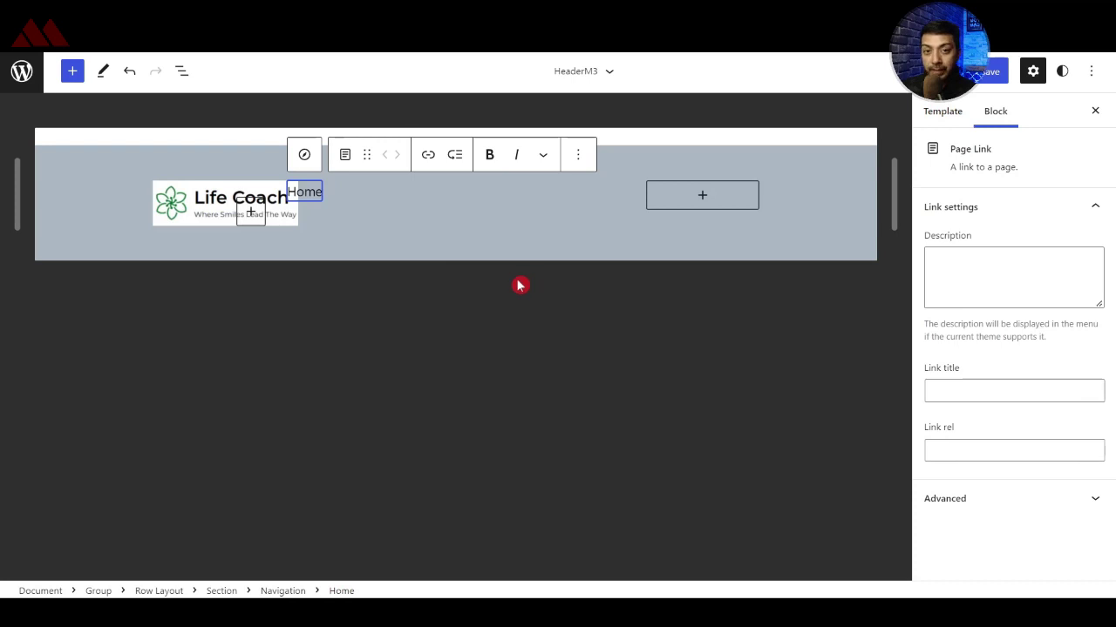
{"action": "key", "text": "Return"}
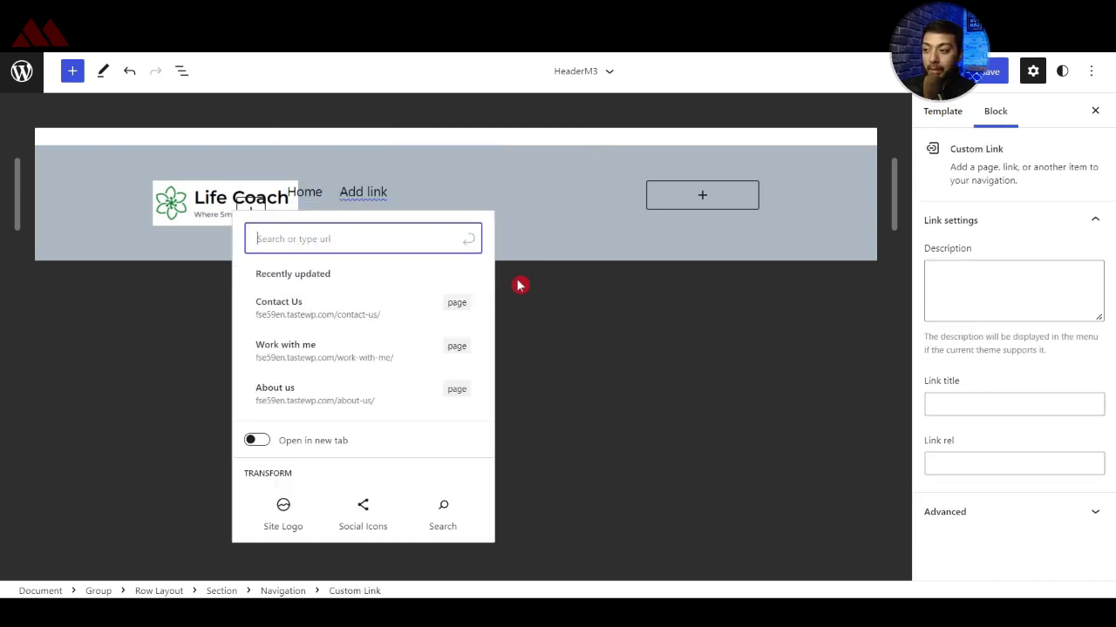
{"action": "left_click", "coordinate": [404, 405]}
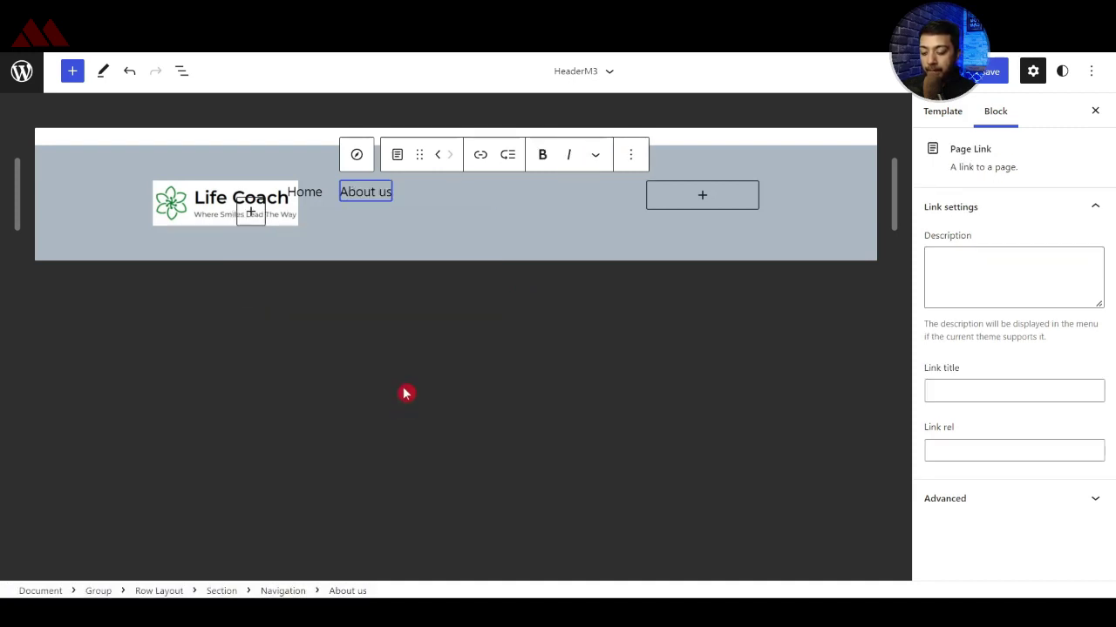
{"action": "key", "text": "Return"}
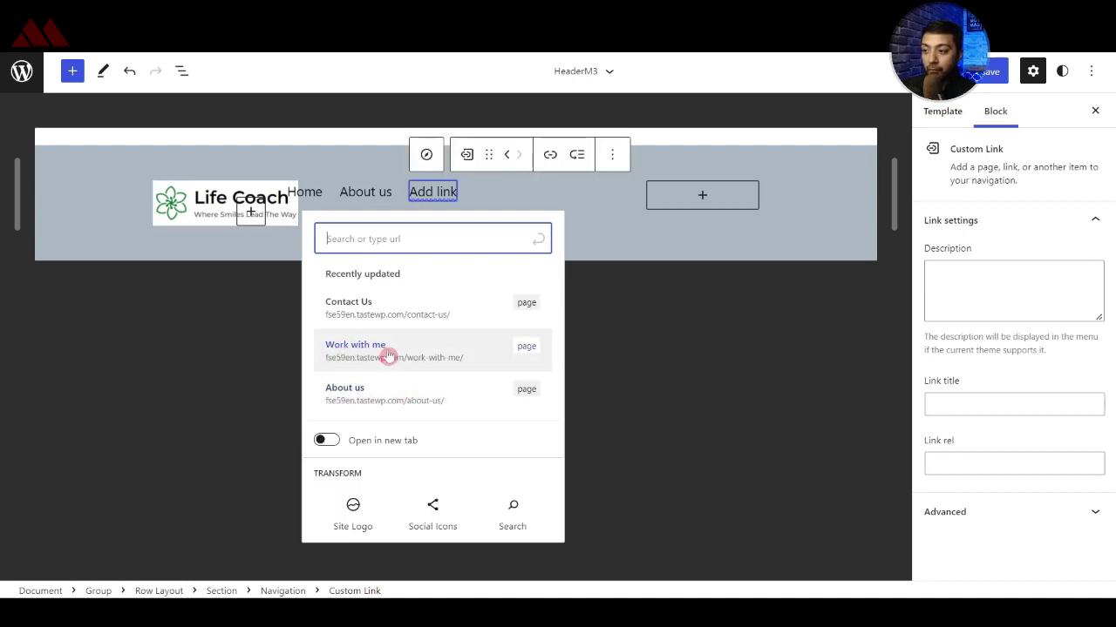
{"action": "left_click", "coordinate": [489, 354]}
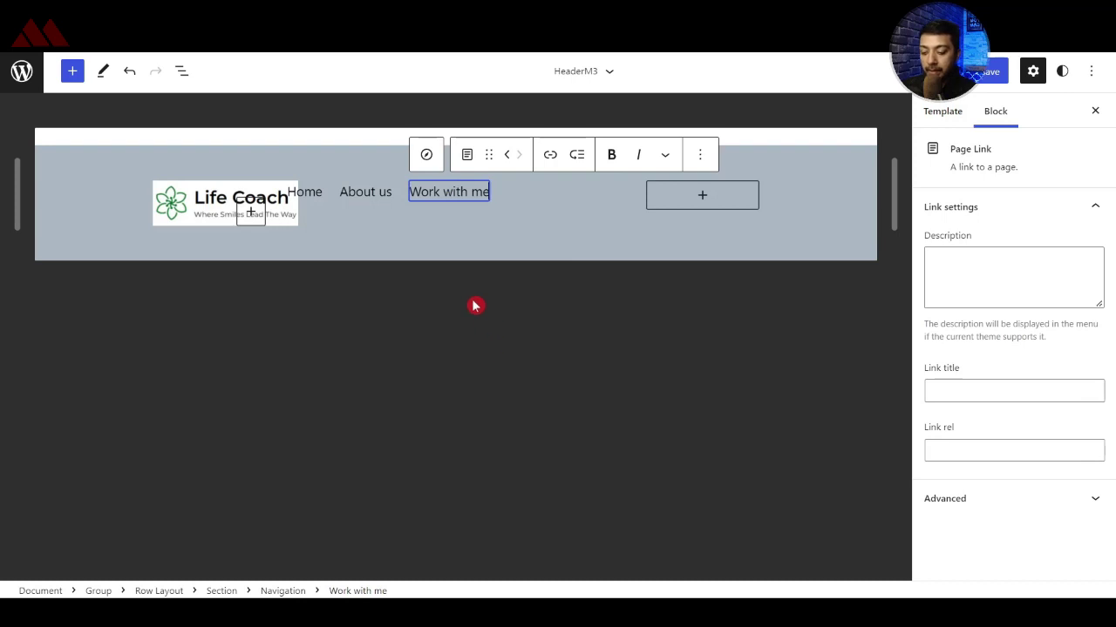
{"action": "key", "text": "Return"}
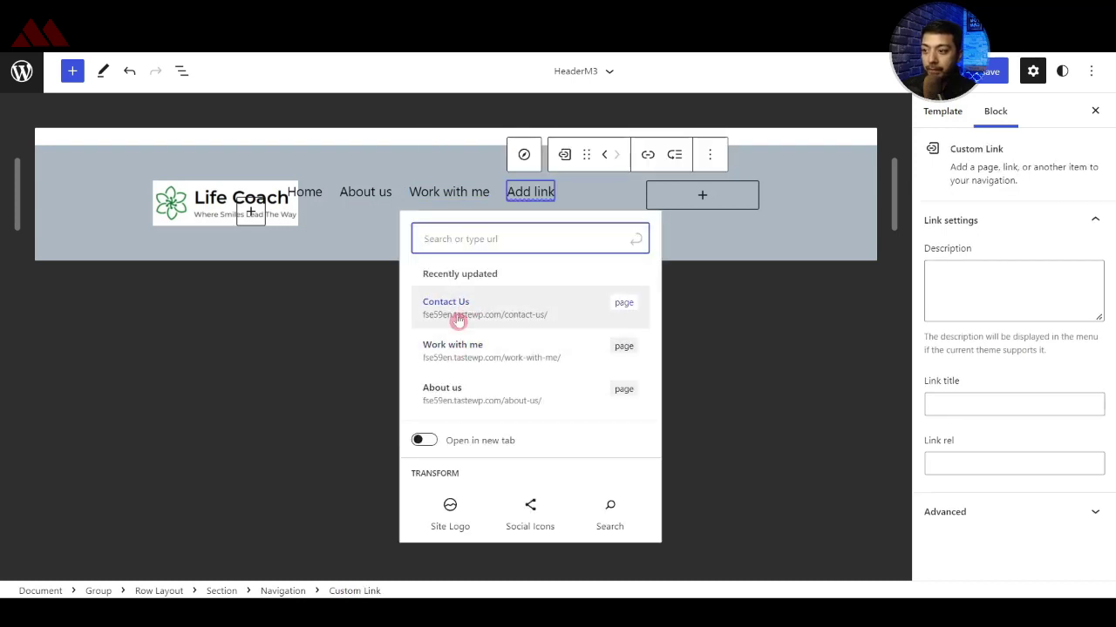
{"action": "left_click", "coordinate": [458, 320]}
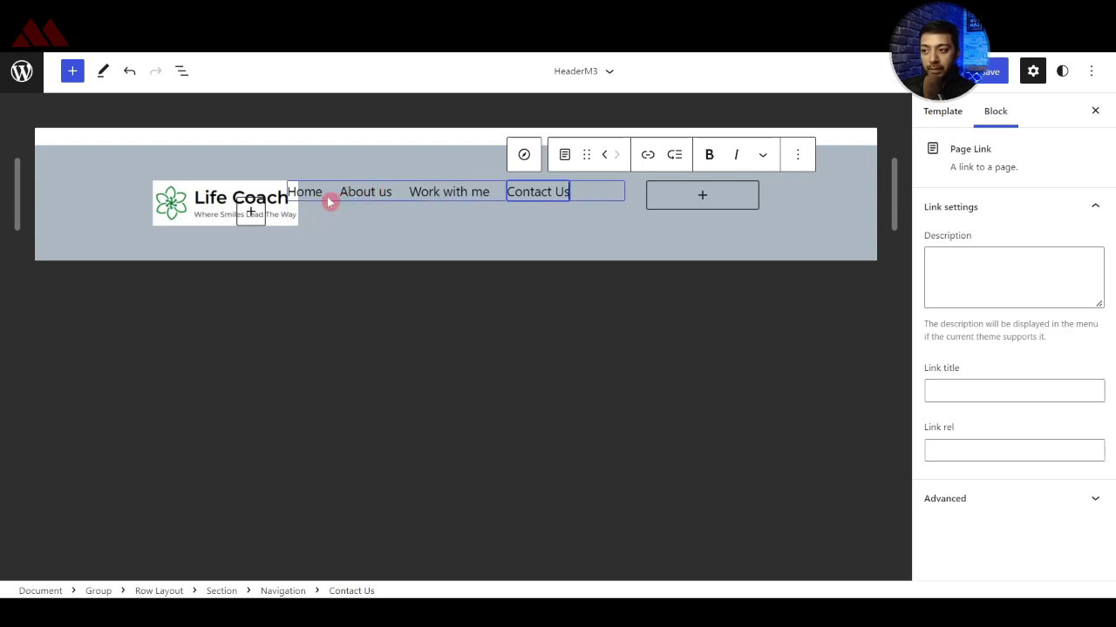
- Select the whole Navigation block and justify its items to the right
{"action": "left_click", "coordinate": [355, 206]}
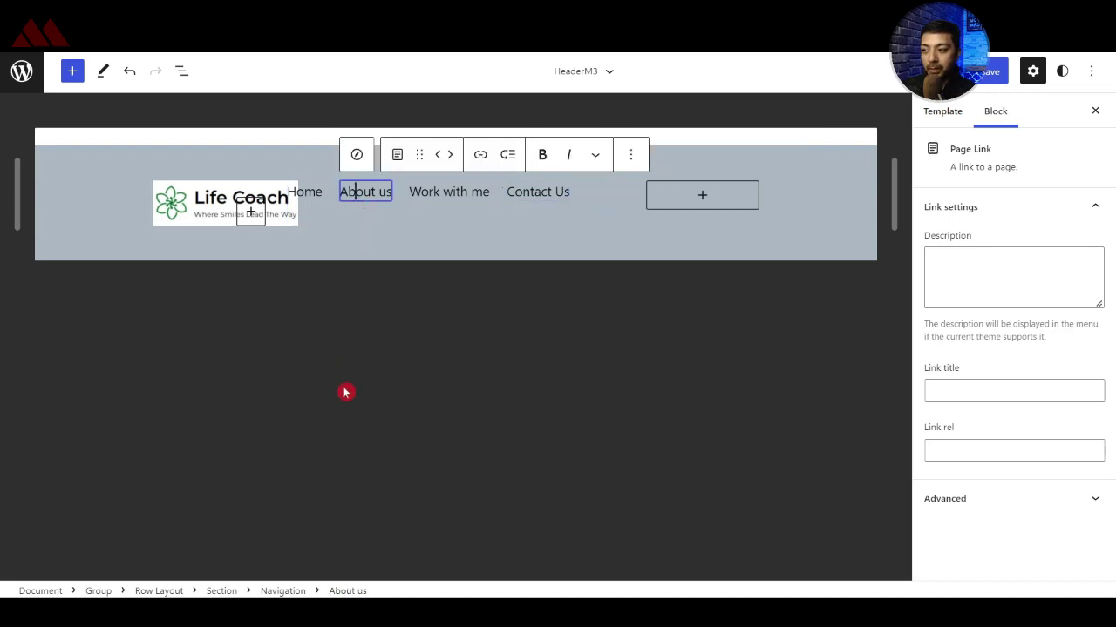
{"action": "left_click", "coordinate": [183, 73]}
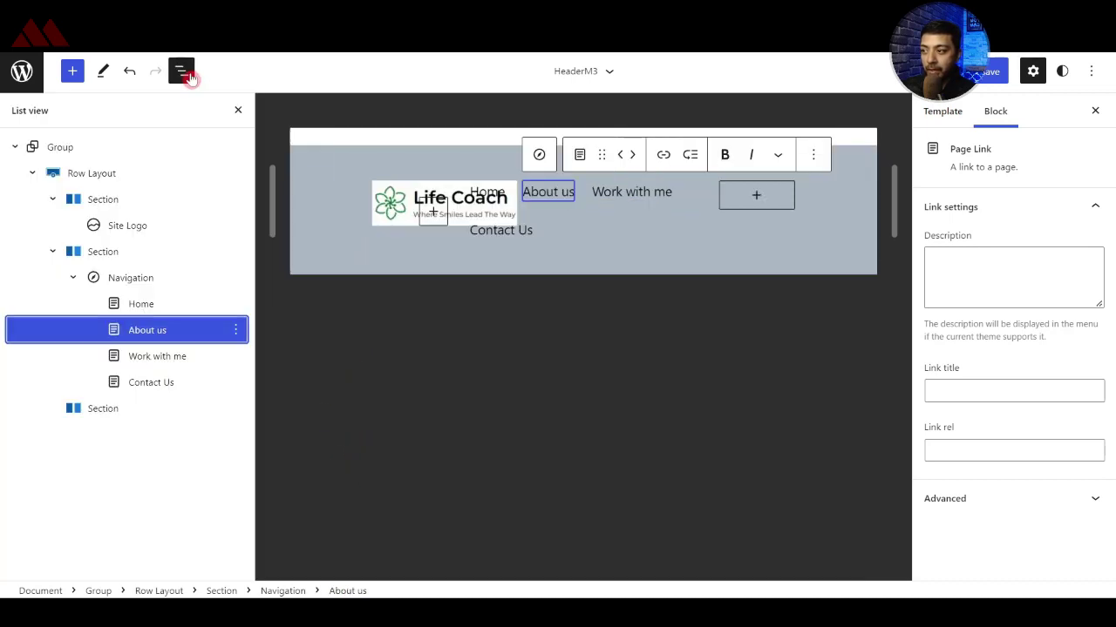
{"action": "left_click", "coordinate": [130, 278]}
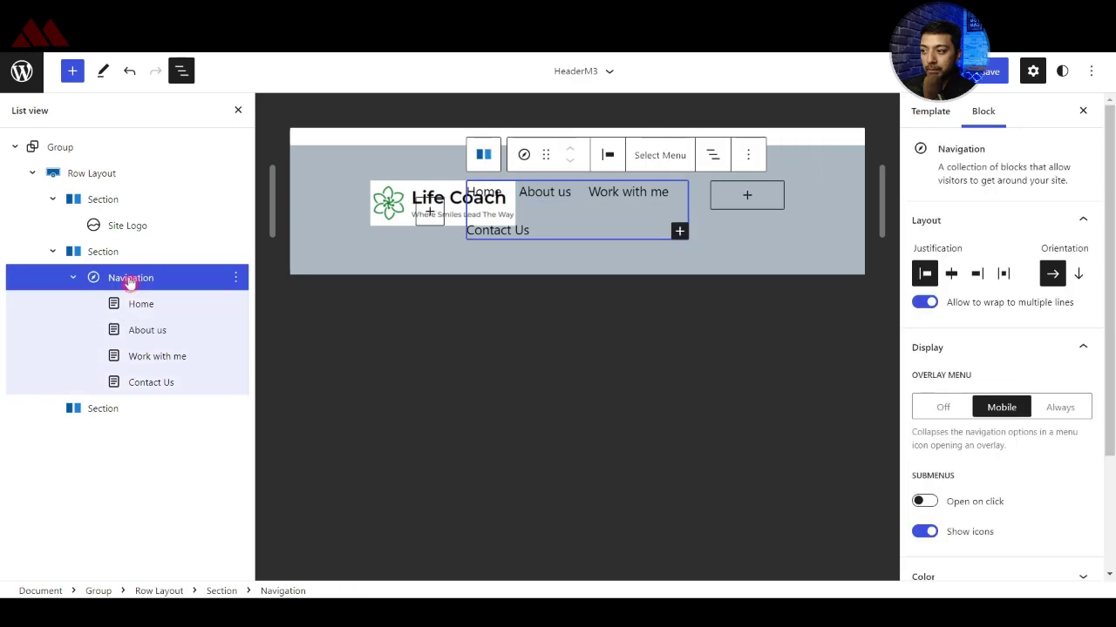
{"action": "left_click", "coordinate": [978, 276]}
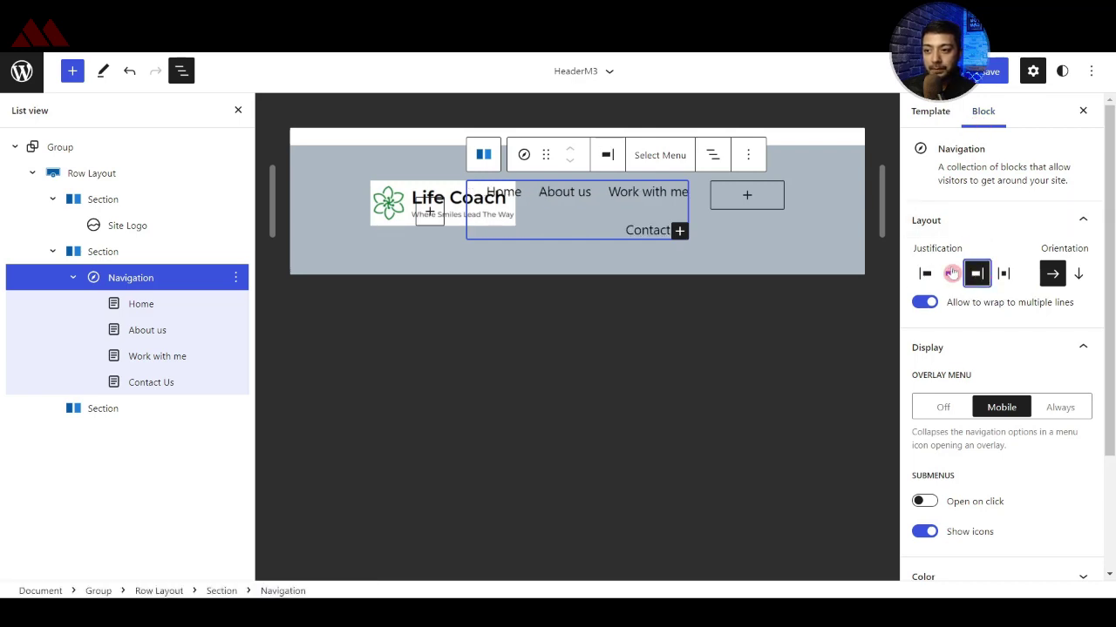
- Search for "button", insert an Advanced Button in the third column and label it "Book a Call"
{"action": "left_click", "coordinate": [750, 199]}
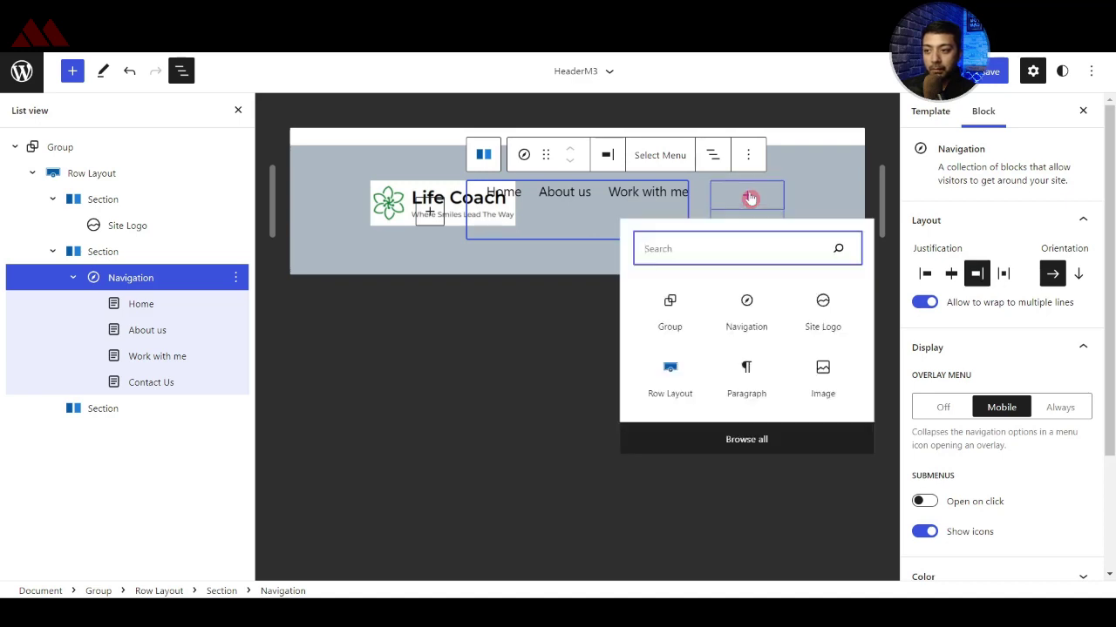
{"action": "type", "text": "button"}
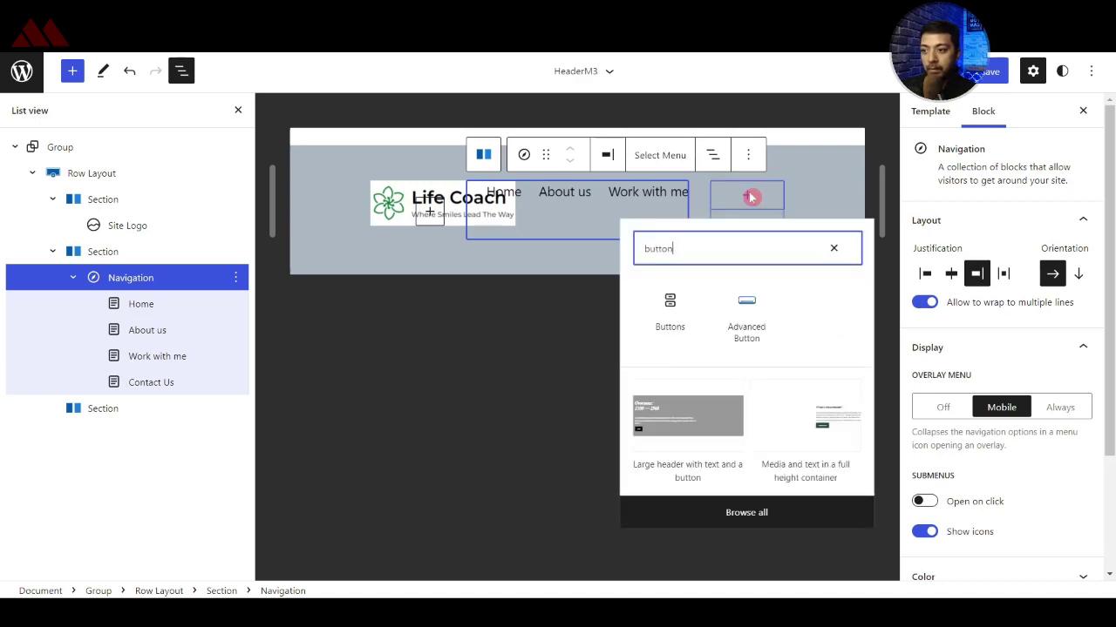
{"action": "left_click", "coordinate": [748, 315]}
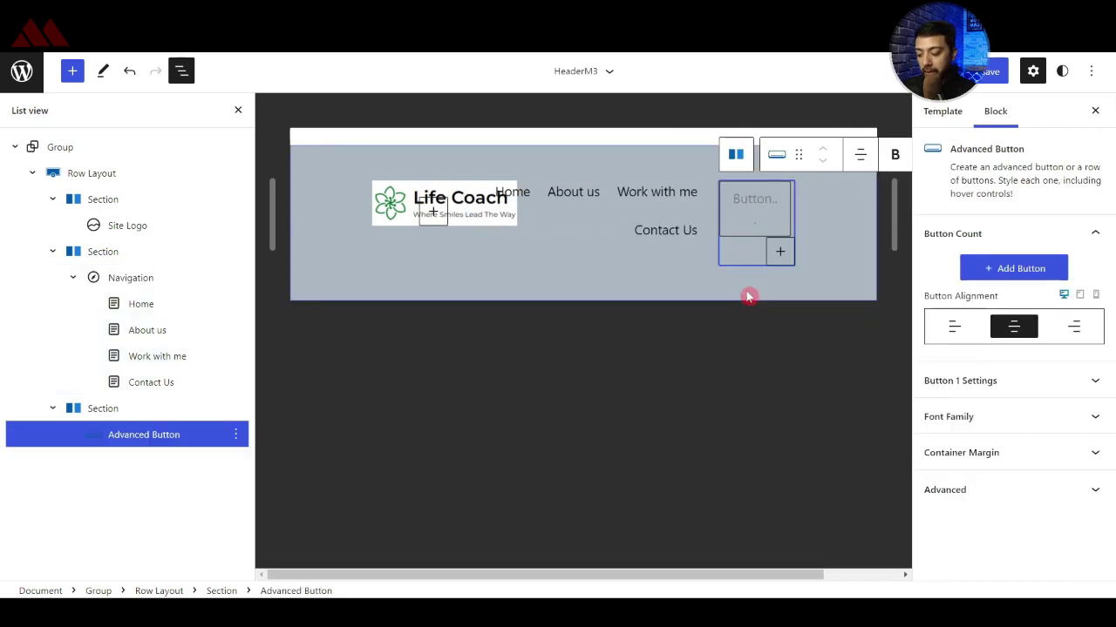
{"action": "type", "text": "Book a Call"}
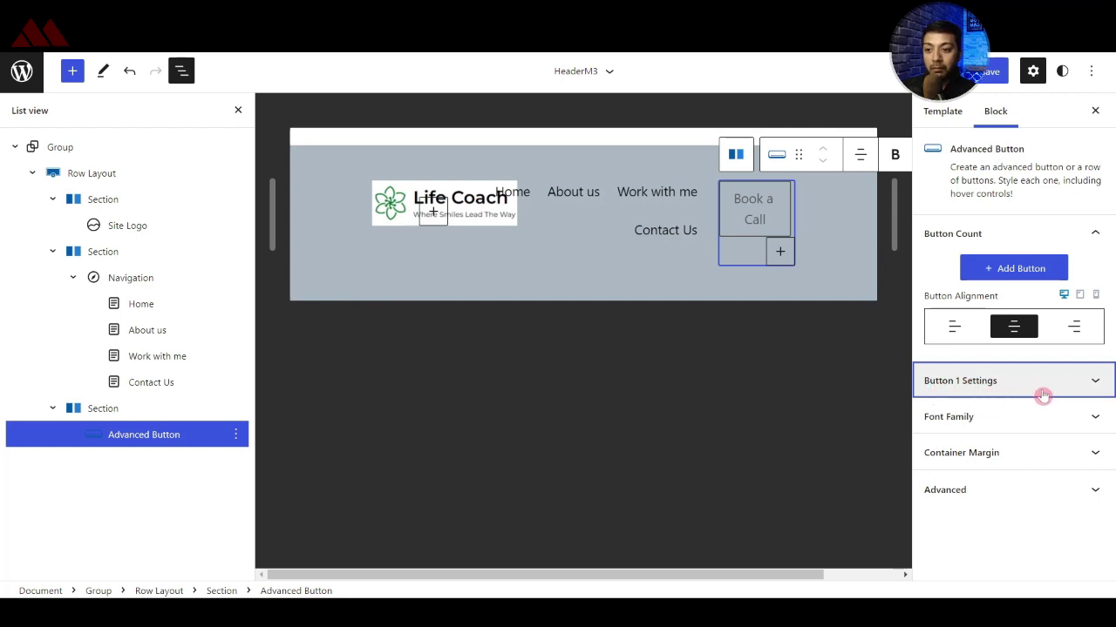
- Set the Book a Call button's width to Full and its text color to #F6F6F6
{"action": "left_click", "coordinate": [1086, 391]}
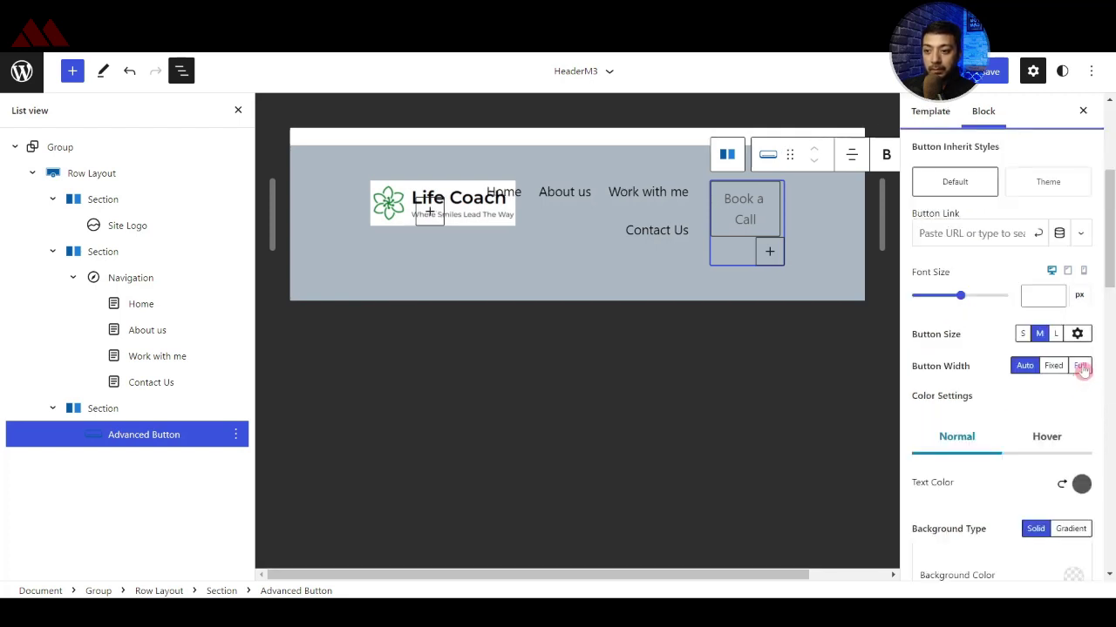
{"action": "left_click", "coordinate": [1079, 366]}
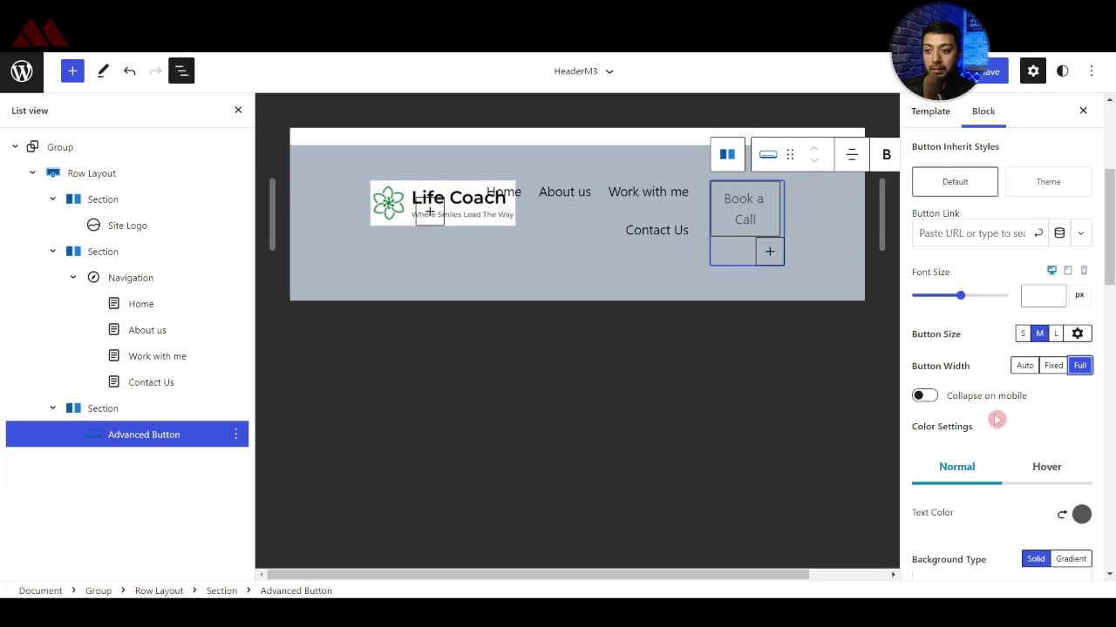
{"action": "left_click", "coordinate": [1081, 515]}
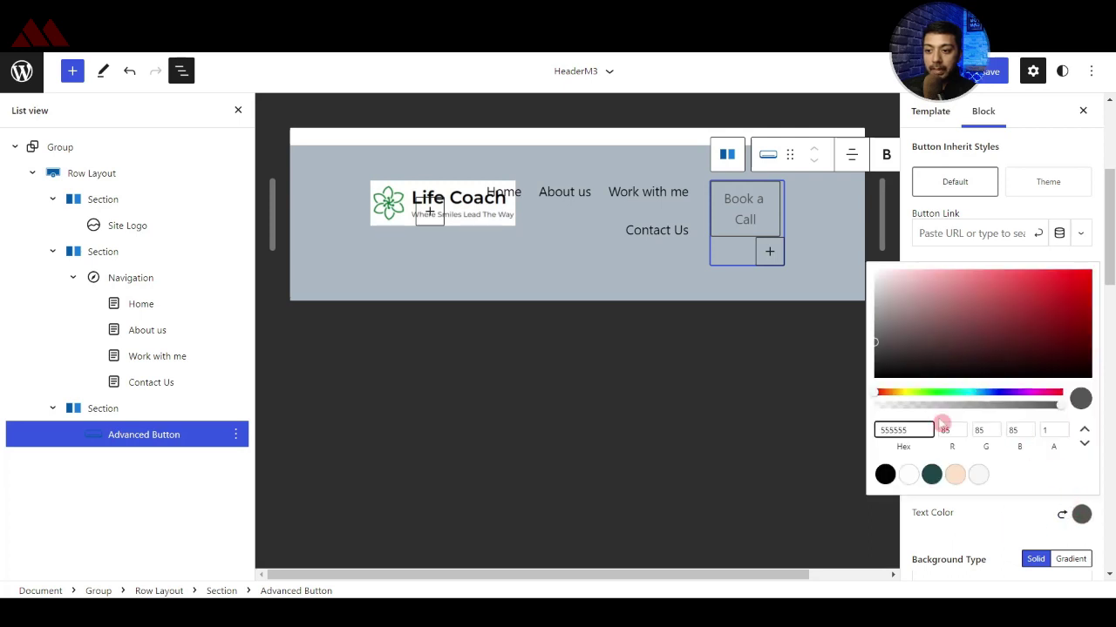
{"action": "left_click", "coordinate": [979, 477]}
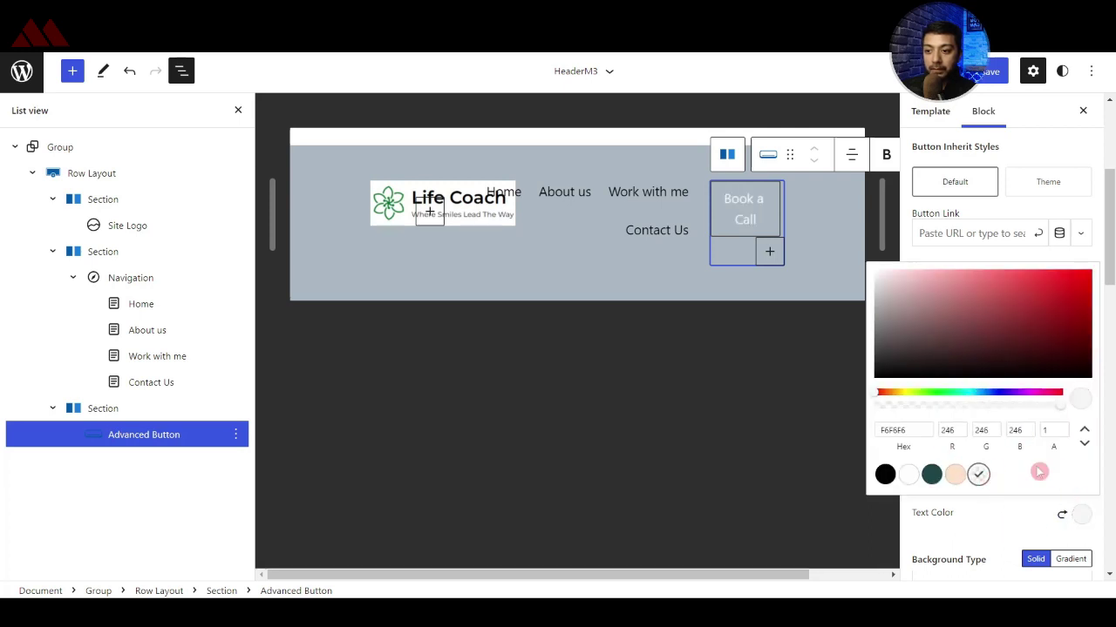
{"action": "left_click", "coordinate": [1000, 515]}
- Give the Book a Call button a solid background color of #007527
{"action": "scroll", "coordinate": [1004, 514], "scroll_direction": "down", "scroll_amount": 3}
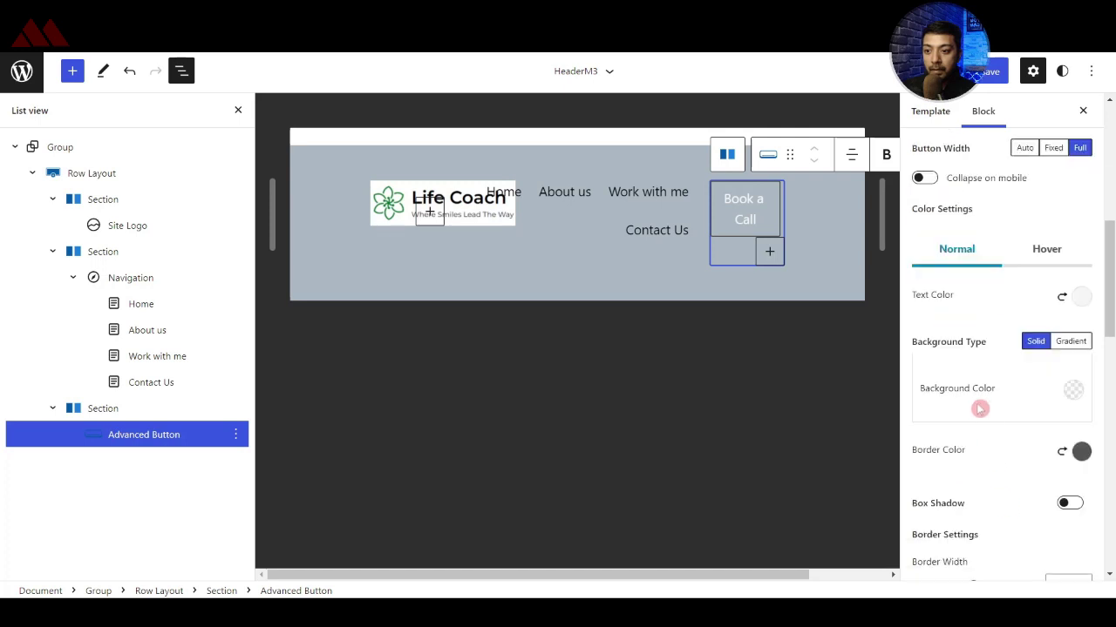
{"action": "left_click", "coordinate": [1071, 390]}
{"action": "key", "text": "ctrl+a"}
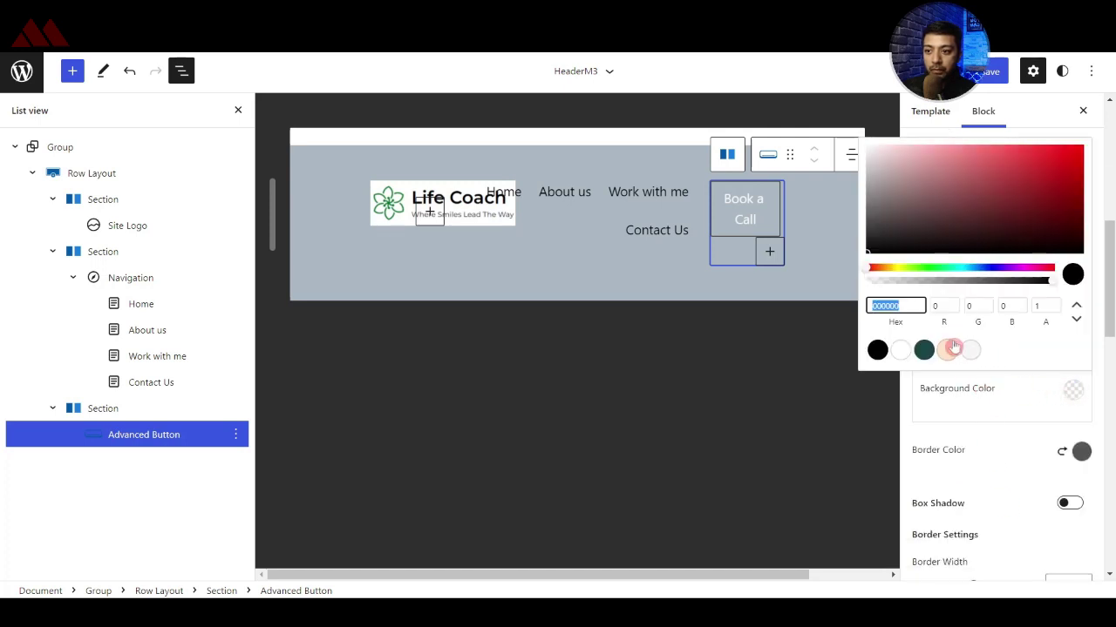
{"action": "type", "text": "007527"}
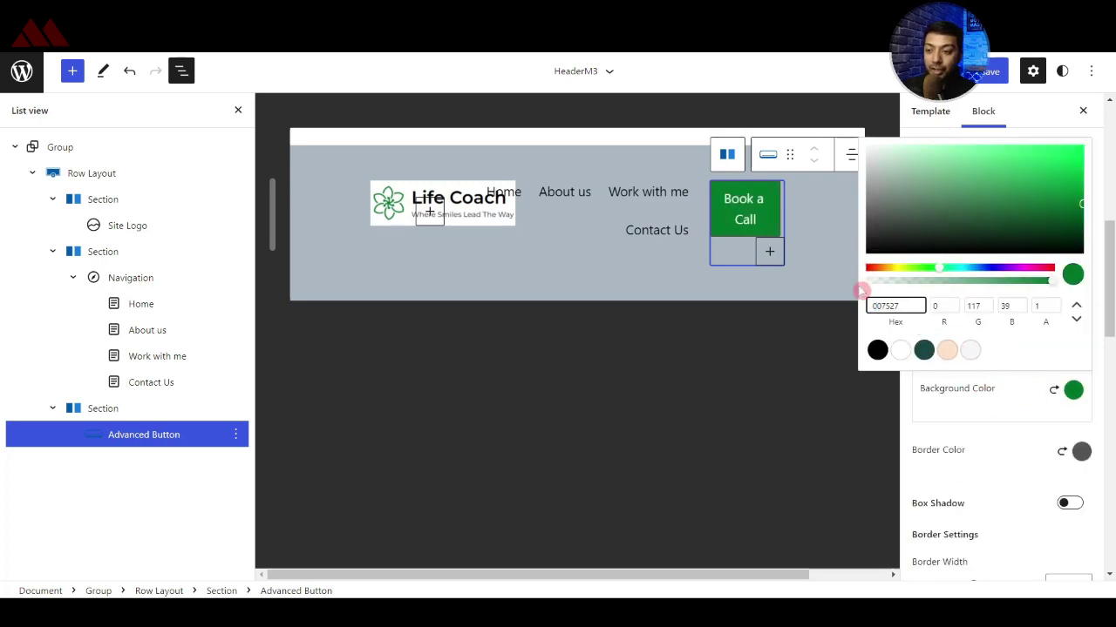
{"action": "left_click", "coordinate": [846, 293]}
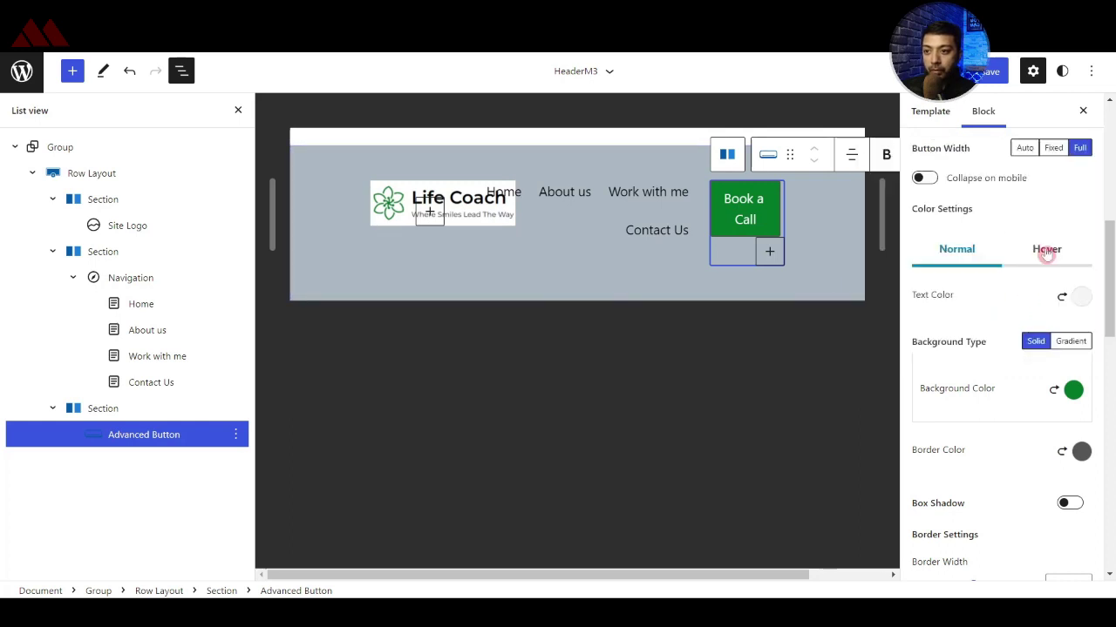
- Set the Book a Call button's hover background color to #cf2e2e
{"action": "left_click", "coordinate": [1046, 251]}
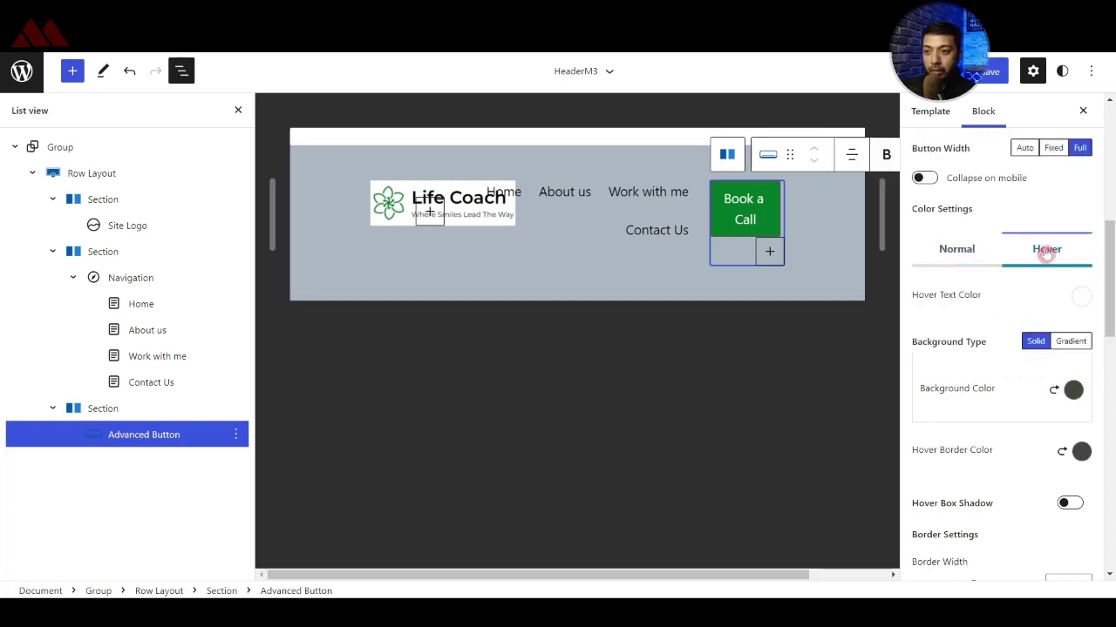
{"action": "left_click", "coordinate": [1073, 392]}
{"action": "left_click", "coordinate": [926, 344]}
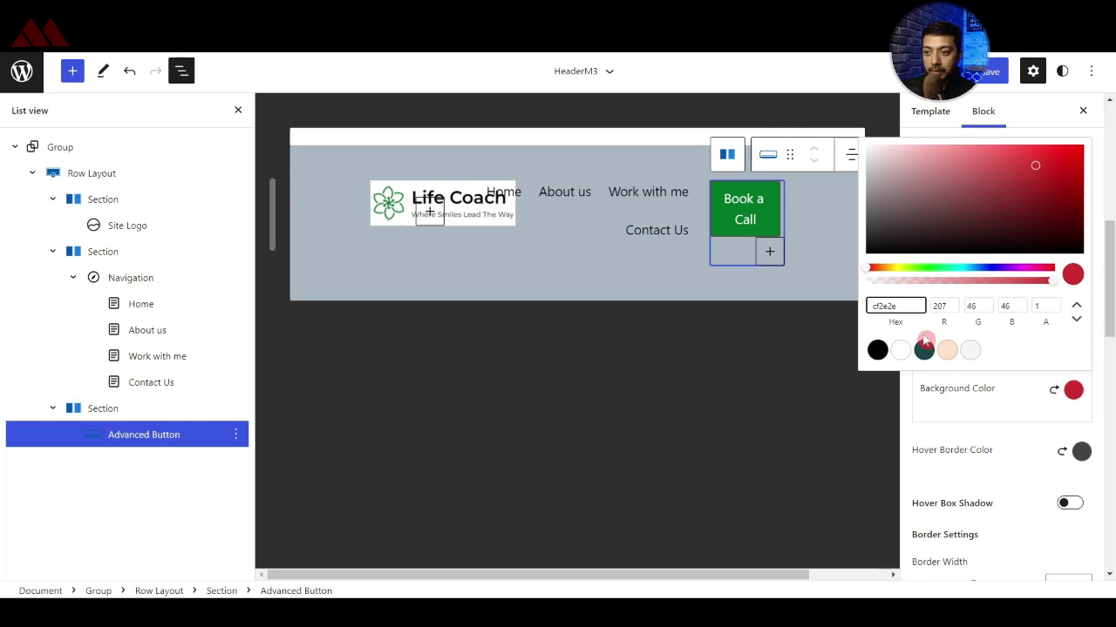
- Set the Book a Call button's border width to 0 and its border radius to 10
{"action": "scroll", "coordinate": [978, 346], "scroll_direction": "down", "scroll_amount": 2}
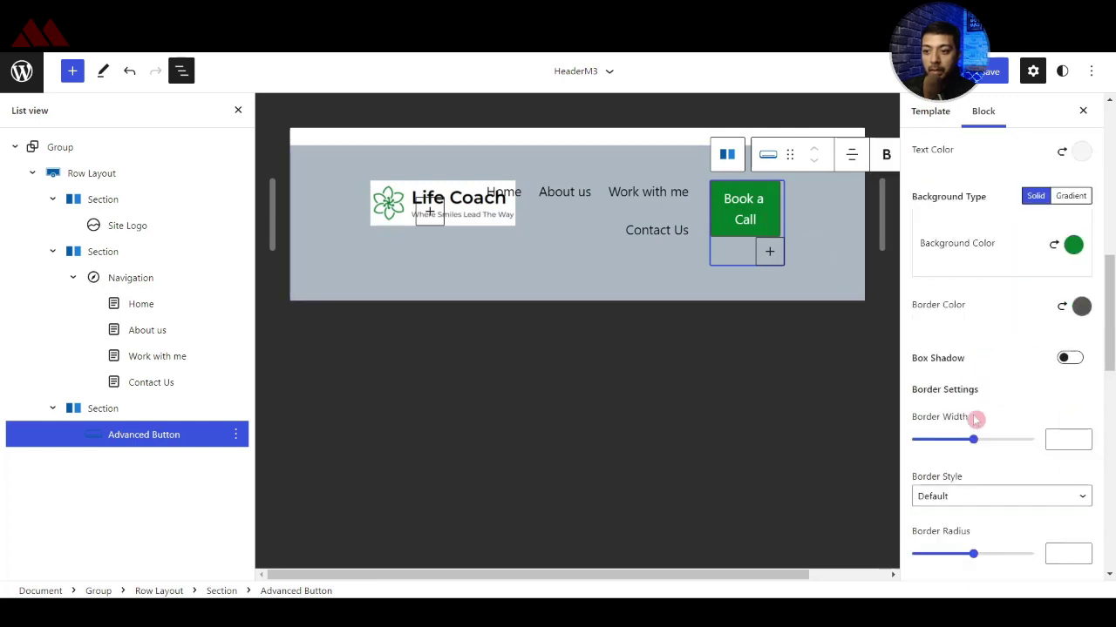
{"action": "left_click", "coordinate": [1065, 439]}
{"action": "type", "text": "0"}
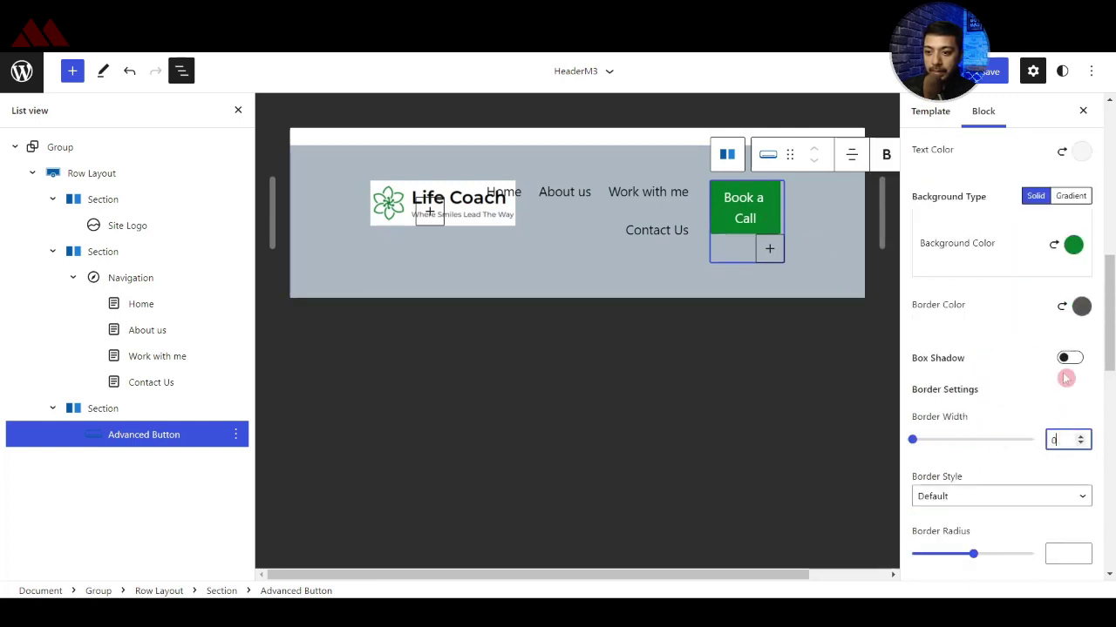
{"action": "scroll", "coordinate": [1037, 362], "scroll_direction": "down", "scroll_amount": 1}
{"action": "scroll", "coordinate": [1034, 371], "scroll_direction": "down", "scroll_amount": 2}
{"action": "left_click", "coordinate": [1056, 337]}
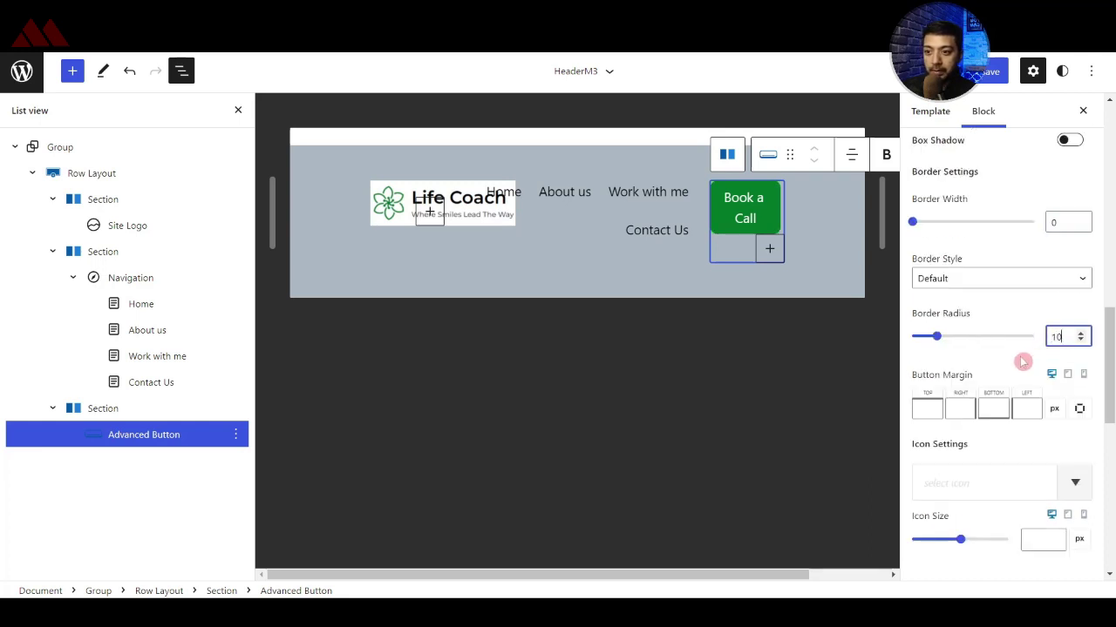
- Vertically align the header's Row Layout to the middle and close the block list view
{"action": "left_click", "coordinate": [97, 176]}
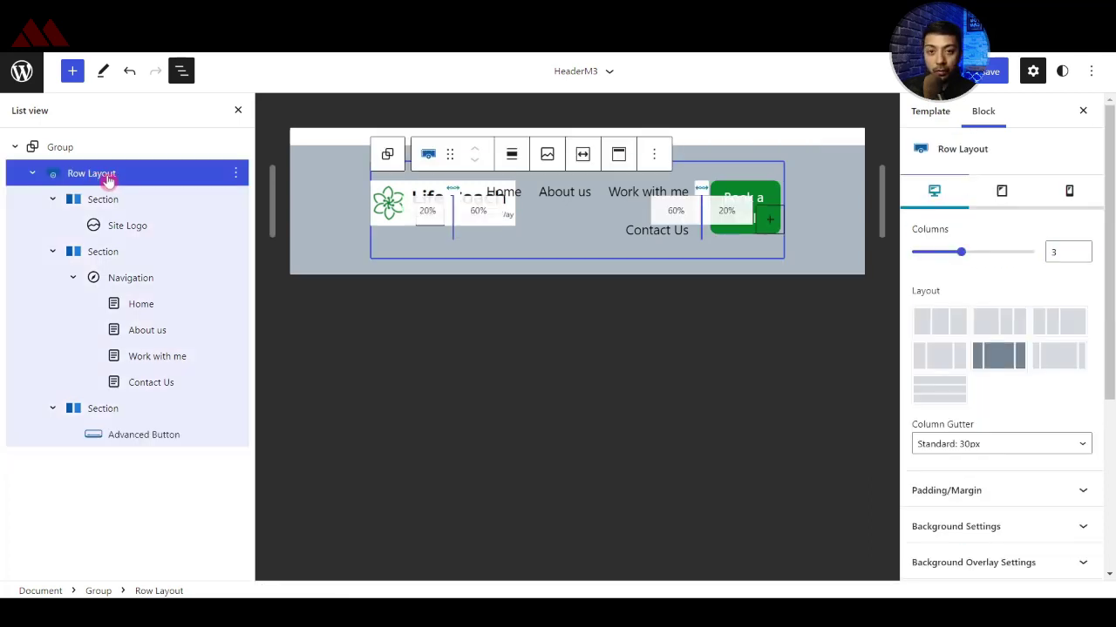
{"action": "left_click", "coordinate": [618, 154]}
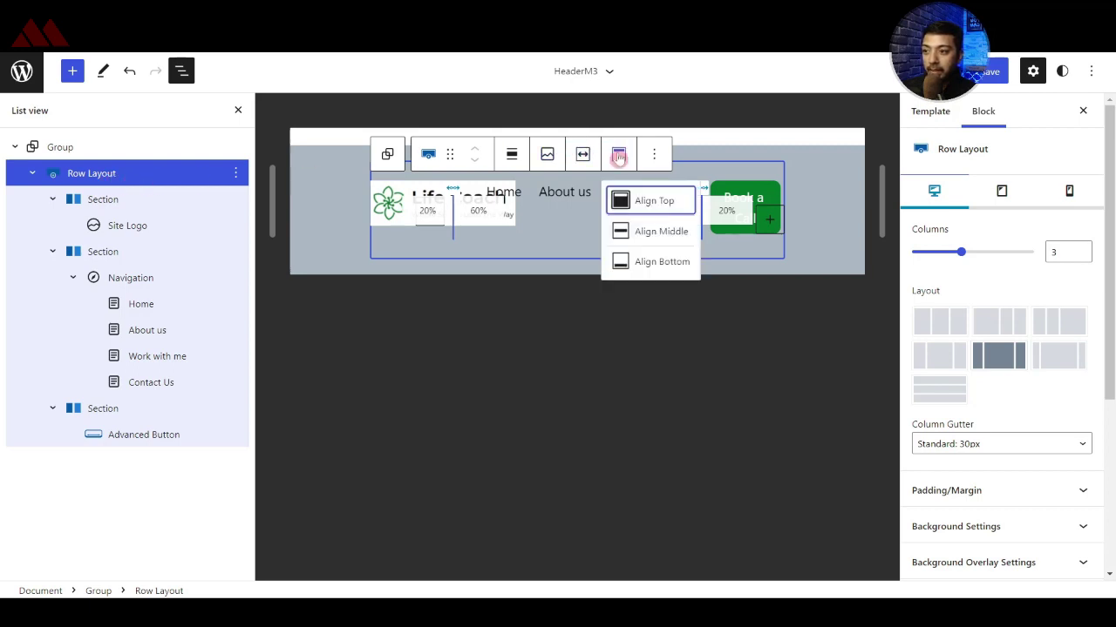
{"action": "left_click", "coordinate": [645, 232]}
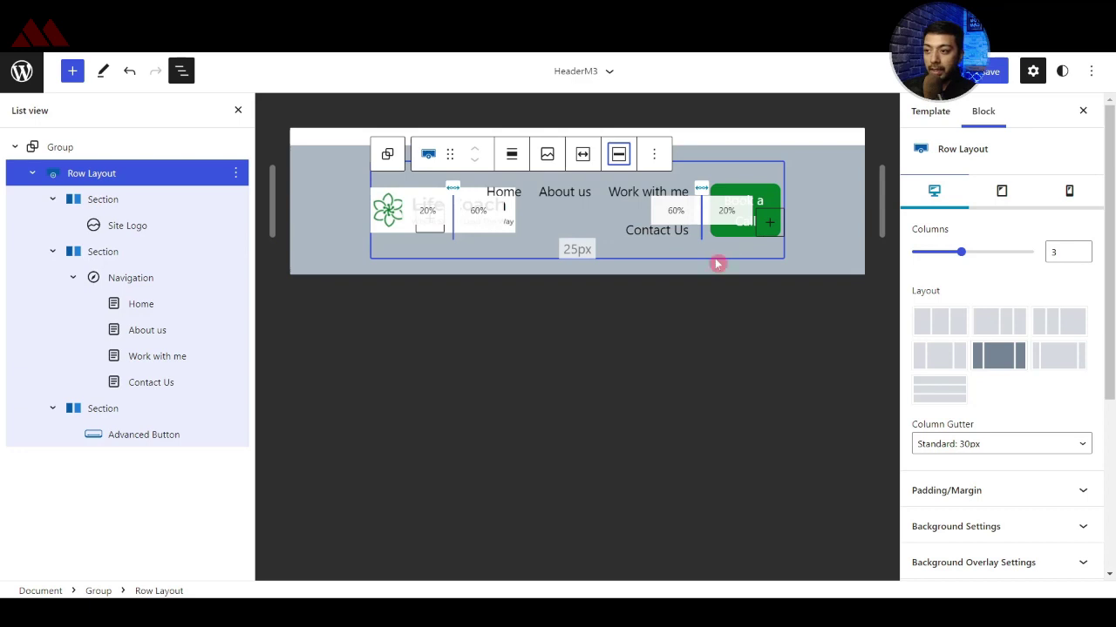
{"action": "left_click", "coordinate": [237, 110]}
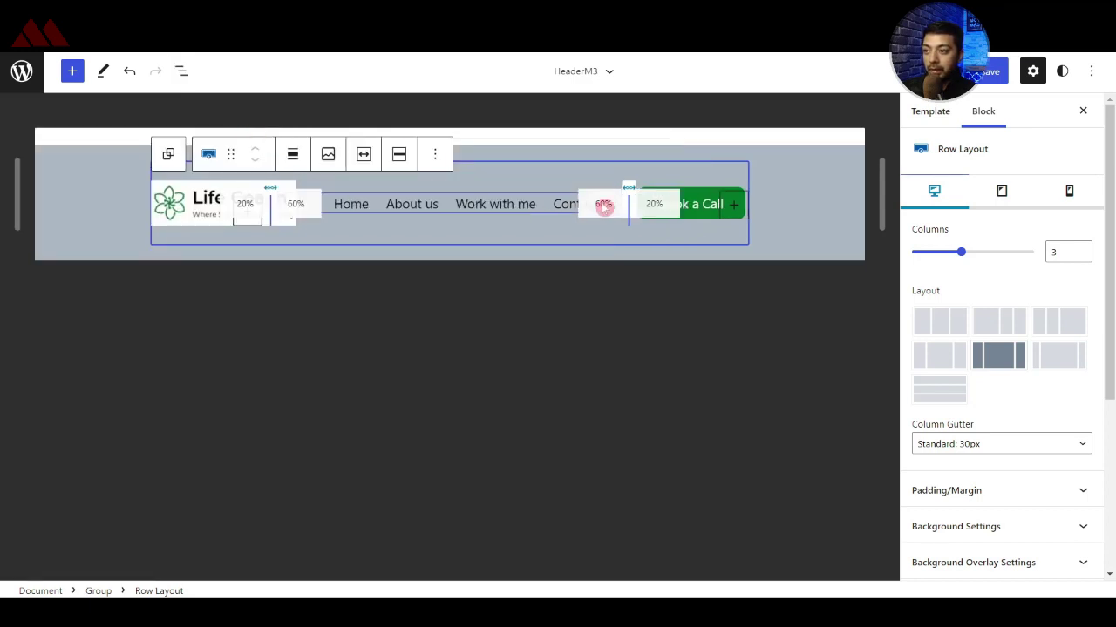
- Save the HeaderM3 template part and go to the list of template parts
{"action": "left_click", "coordinate": [990, 71]}
{"action": "left_click", "coordinate": [1010, 71]}
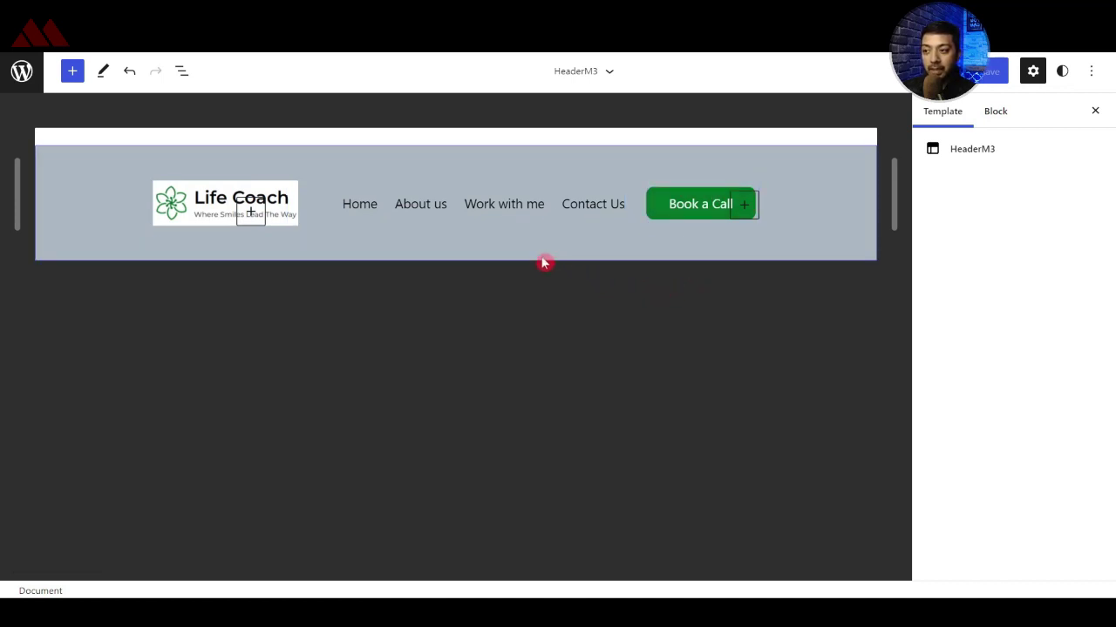
{"action": "left_click", "coordinate": [21, 71]}
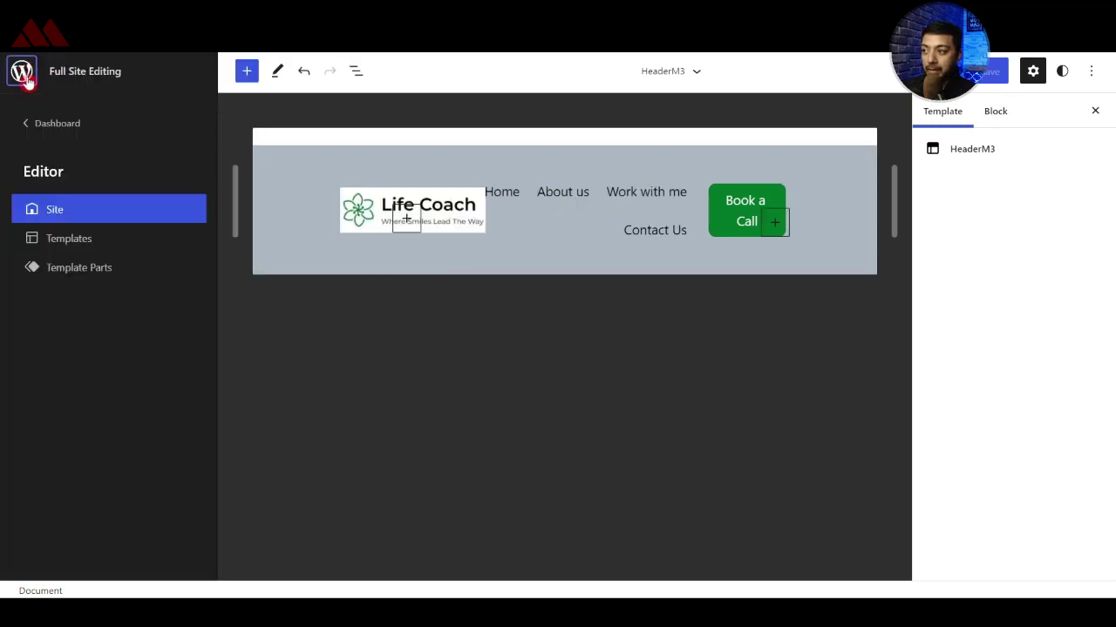
{"action": "left_click", "coordinate": [83, 272]}
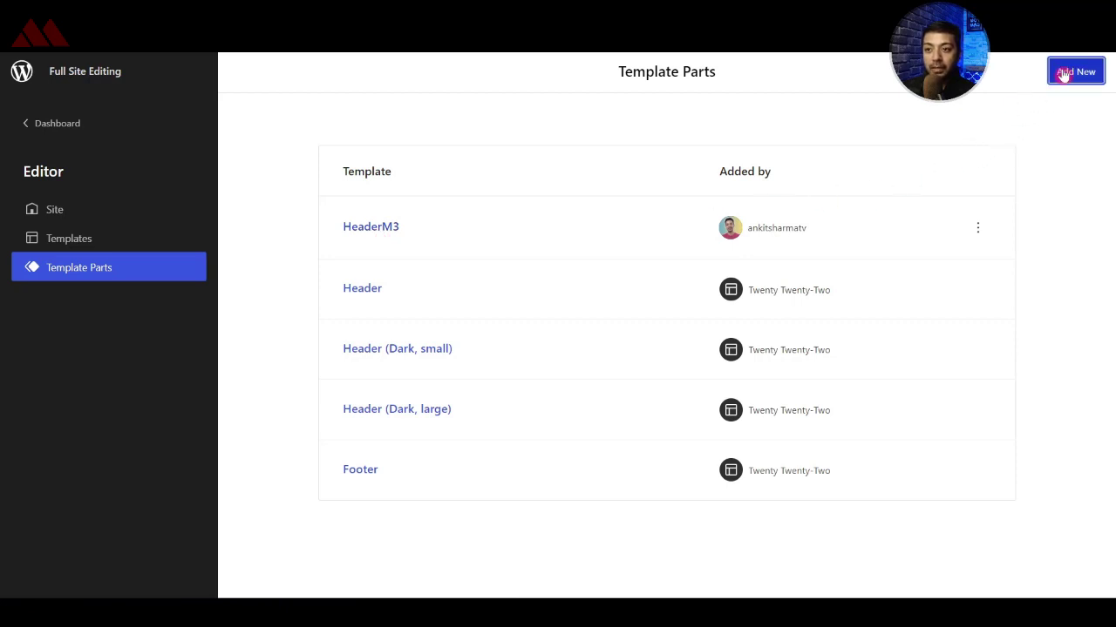
- Create a new template part named FooterM3 for the Footer area
{"action": "left_click", "coordinate": [1064, 73]}
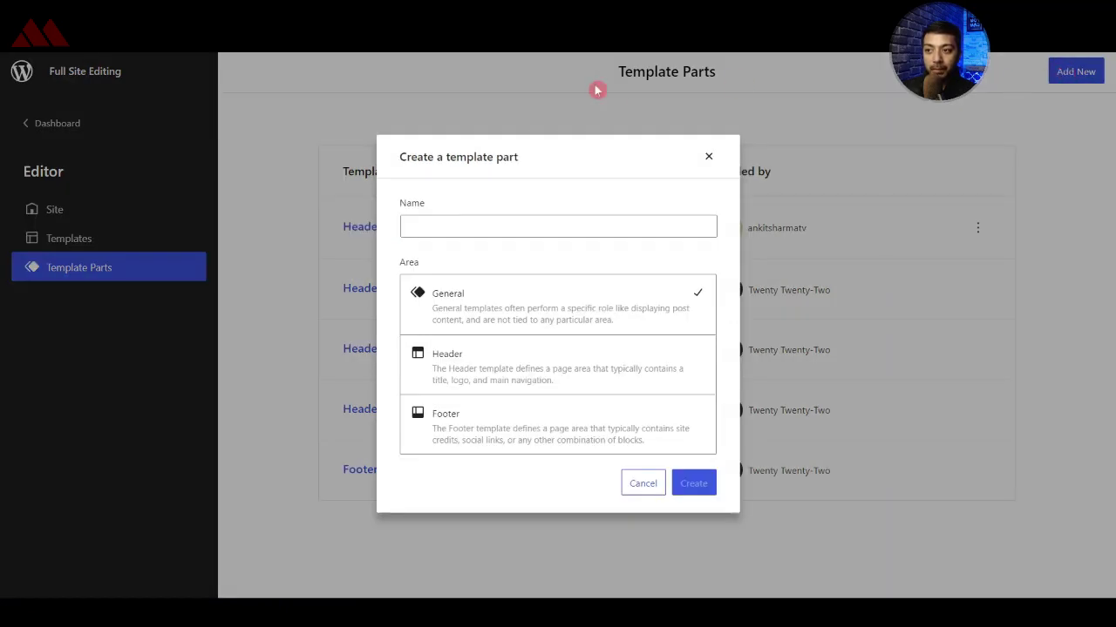
{"action": "left_click", "coordinate": [504, 228]}
{"action": "type", "text": "FooterM3"}
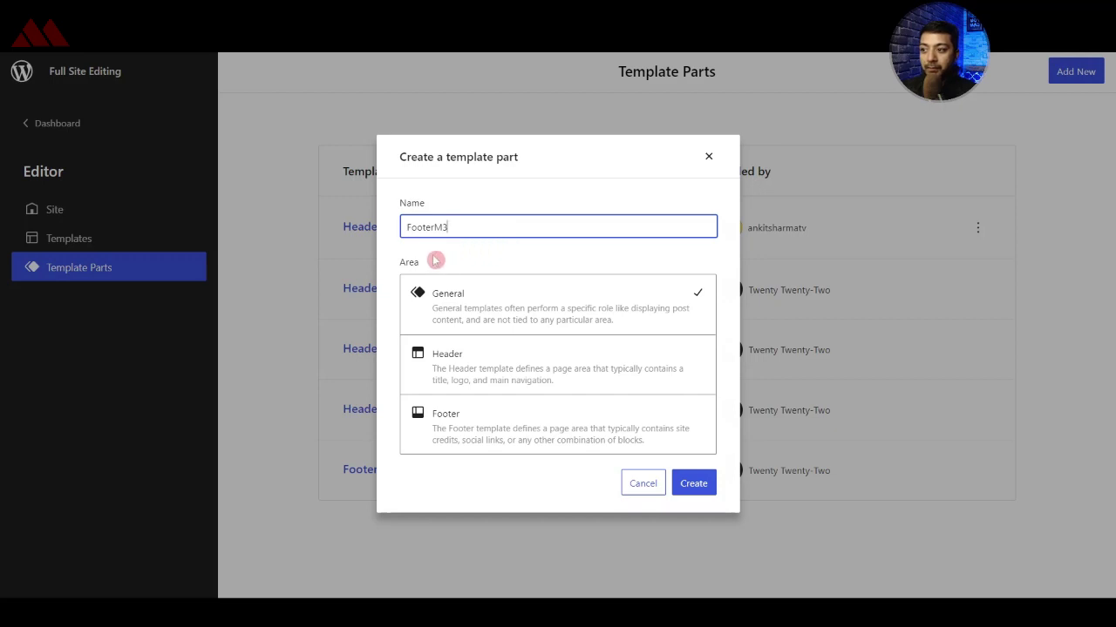
{"action": "left_click", "coordinate": [418, 440]}
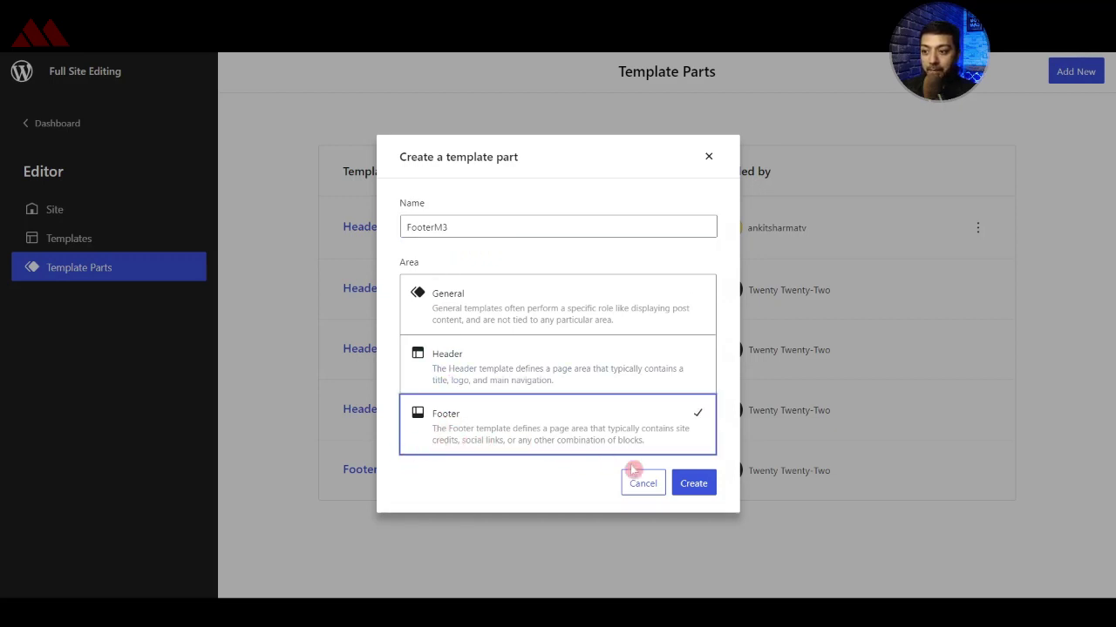
{"action": "left_click", "coordinate": [694, 484]}
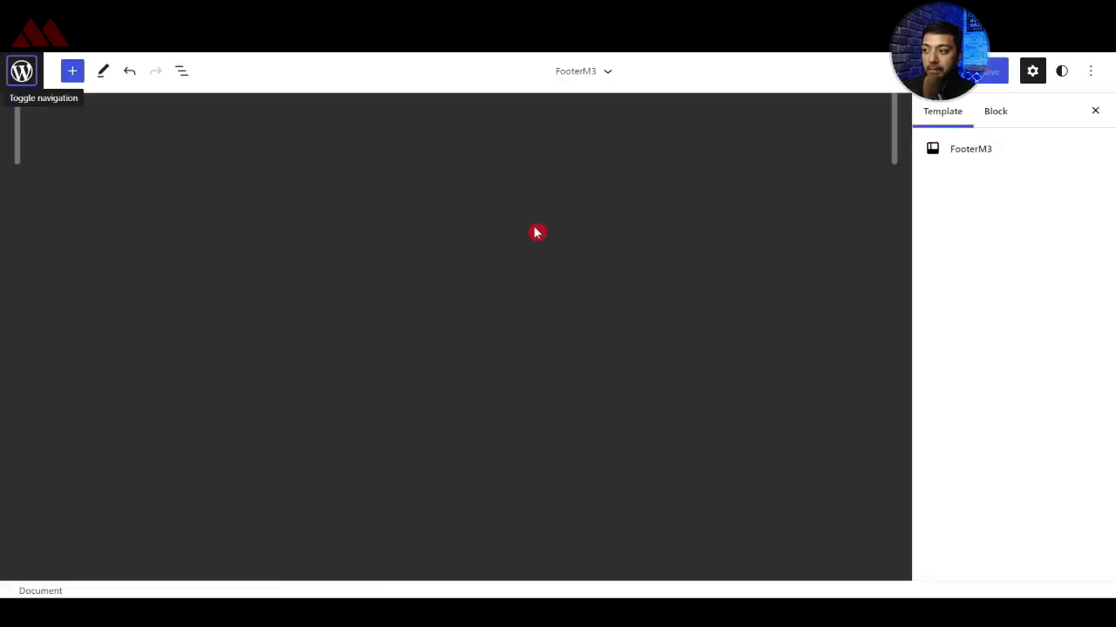
- Search for "group", insert a Group block in FooterM3, and set its content width to 80% and wide width to 100 px
{"action": "left_click", "coordinate": [72, 72]}
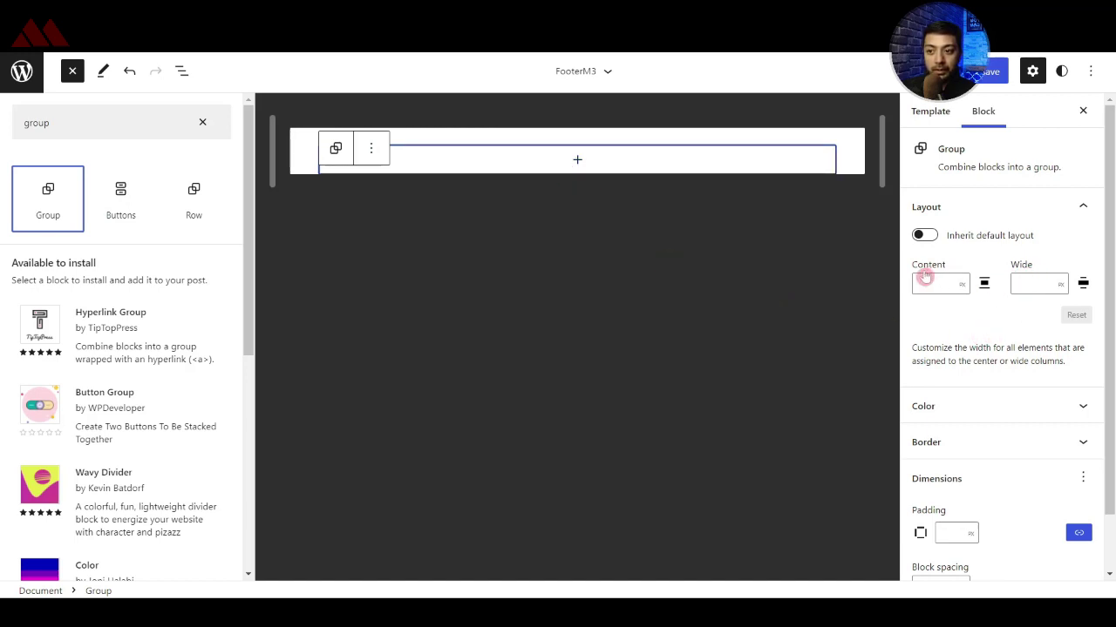
{"action": "left_click", "coordinate": [1017, 284]}
{"action": "type", "text": "100"}
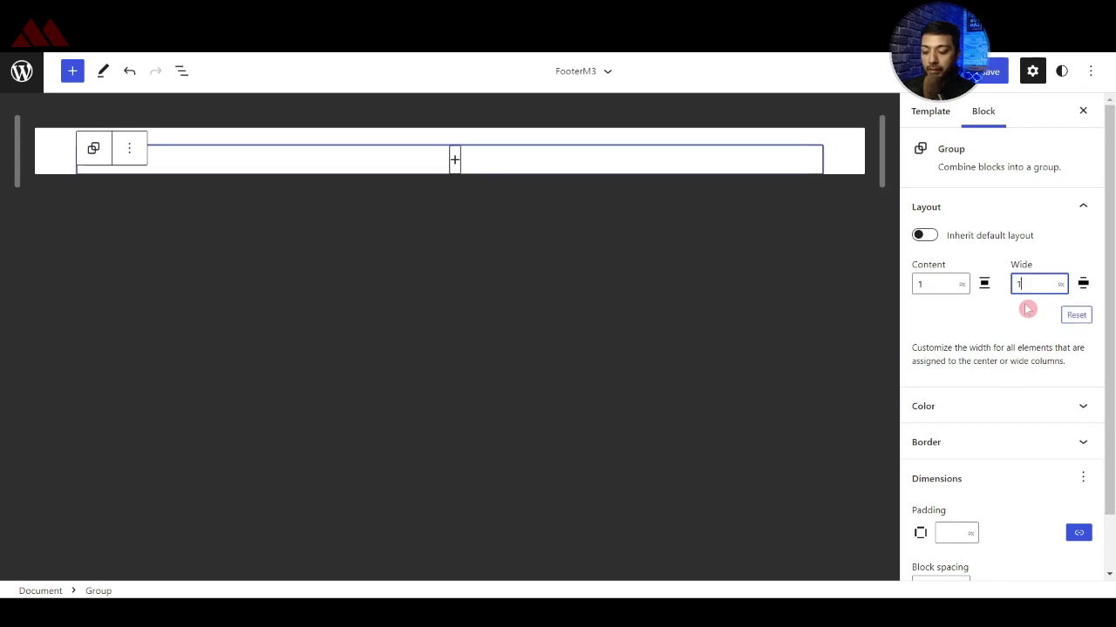
{"action": "left_click", "coordinate": [962, 285]}
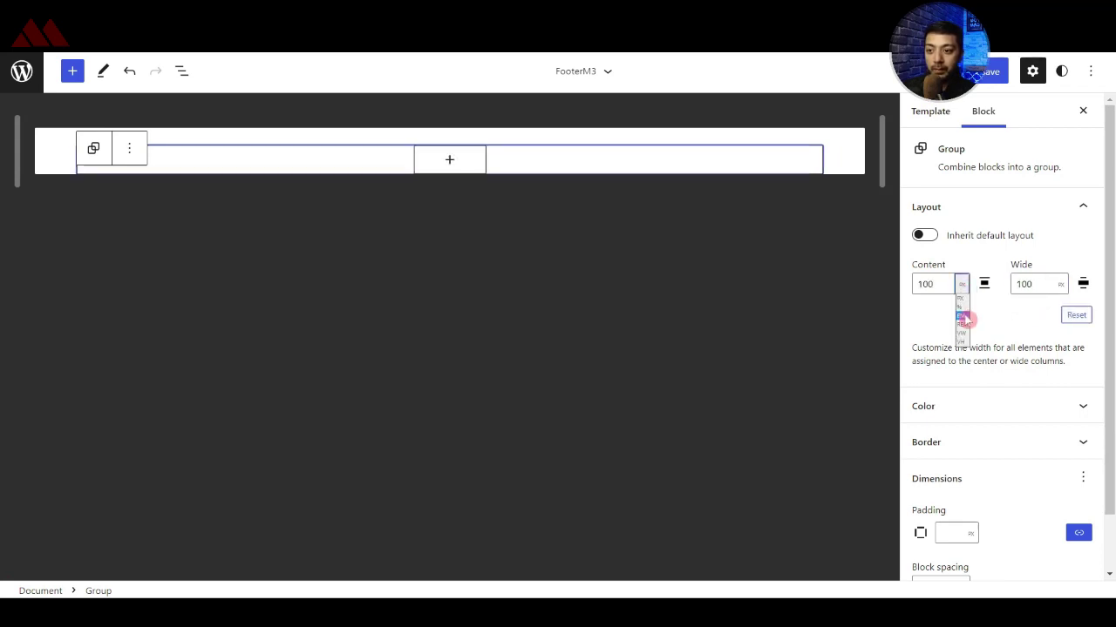
{"action": "left_click", "coordinate": [962, 320]}
{"action": "left_click", "coordinate": [1034, 284]}
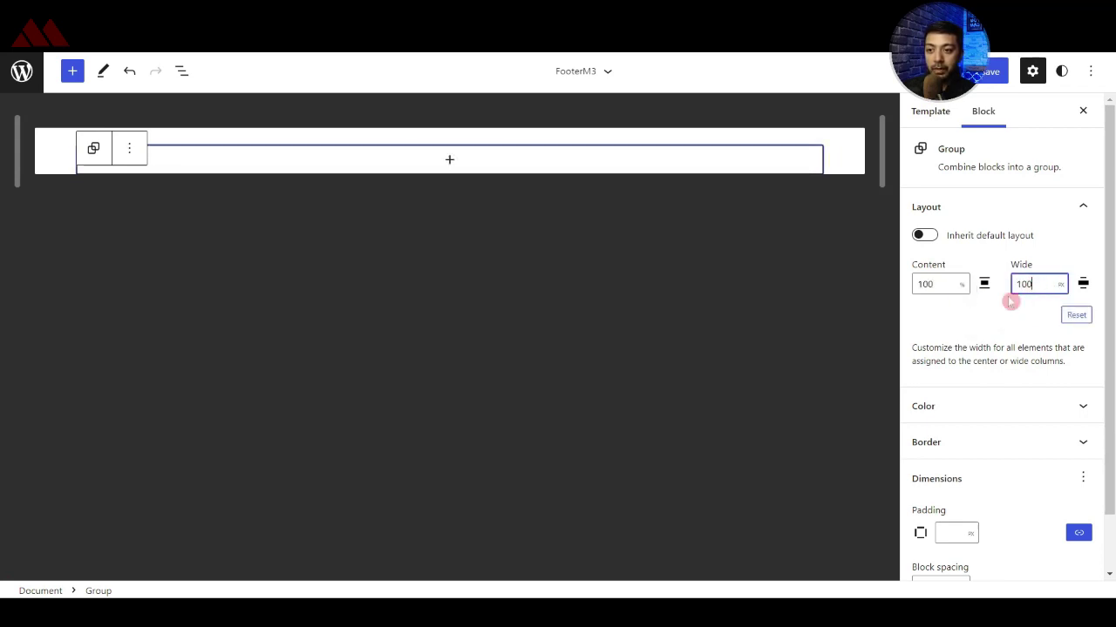
{"action": "left_click", "coordinate": [931, 285]}
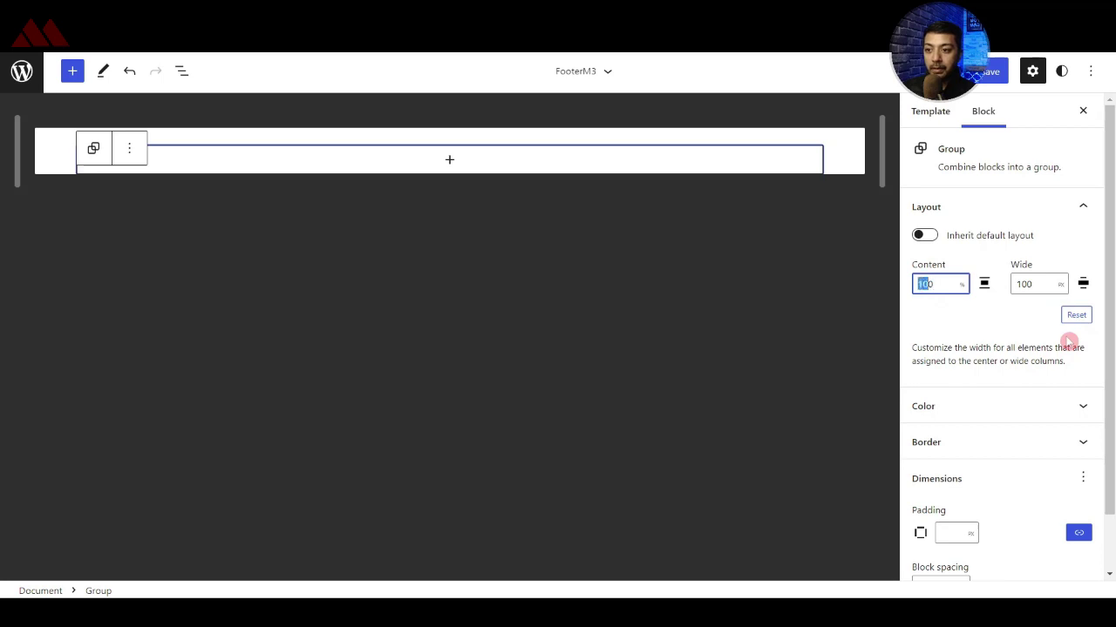
{"action": "type", "text": "80"}
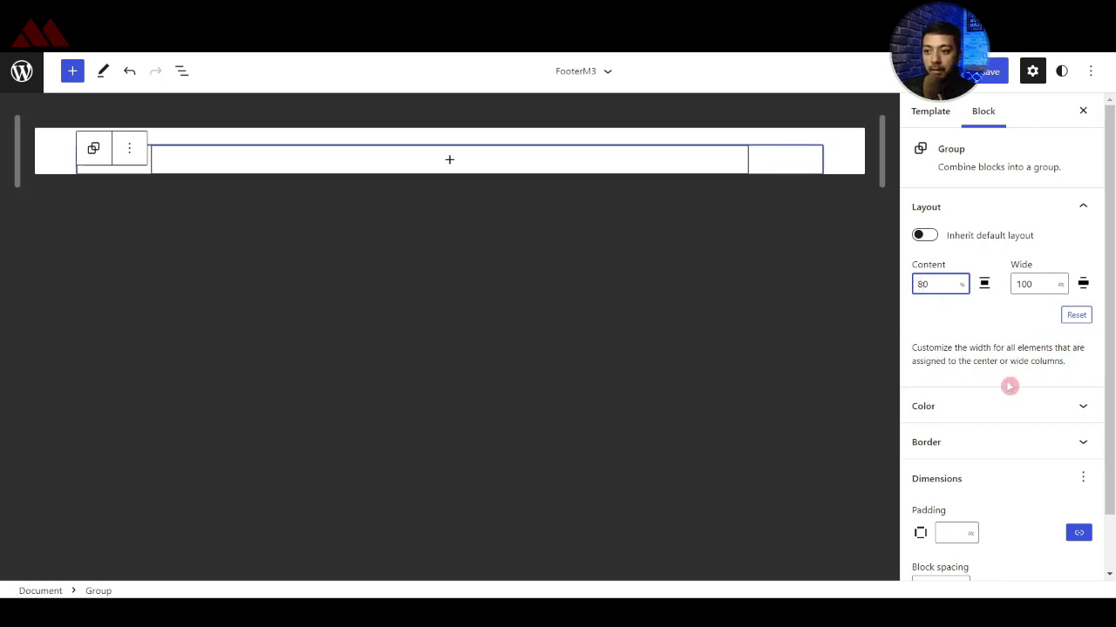
- Give the footer group a black background and a text color of #F6F6F6
{"action": "left_click", "coordinate": [1073, 408]}
{"action": "scroll", "coordinate": [994, 392], "scroll_direction": "down", "scroll_amount": 2}
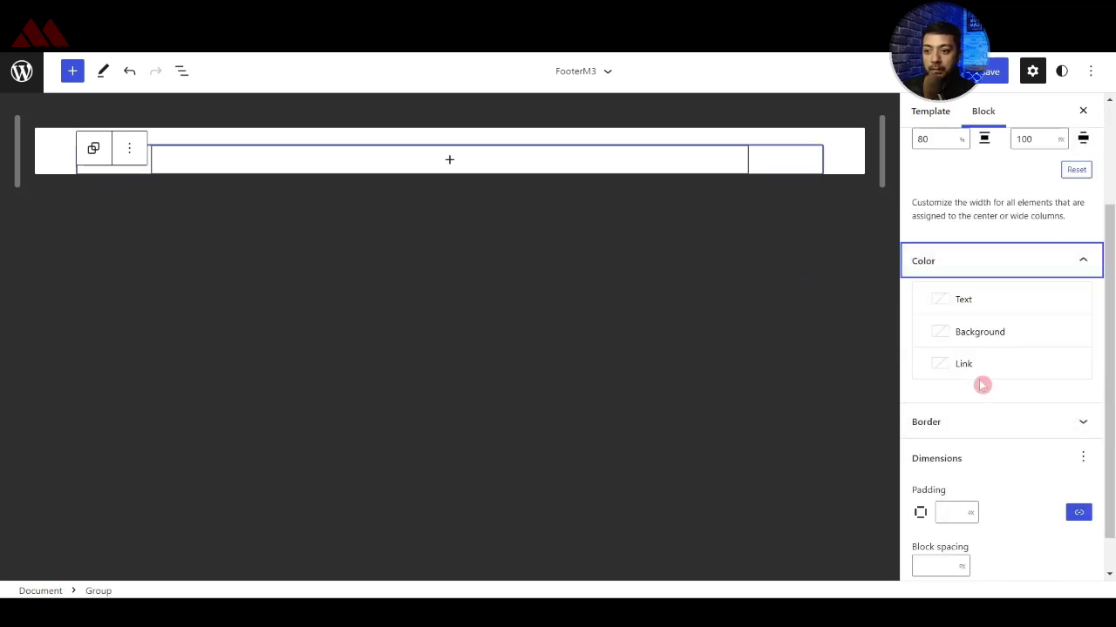
{"action": "left_click", "coordinate": [1050, 339]}
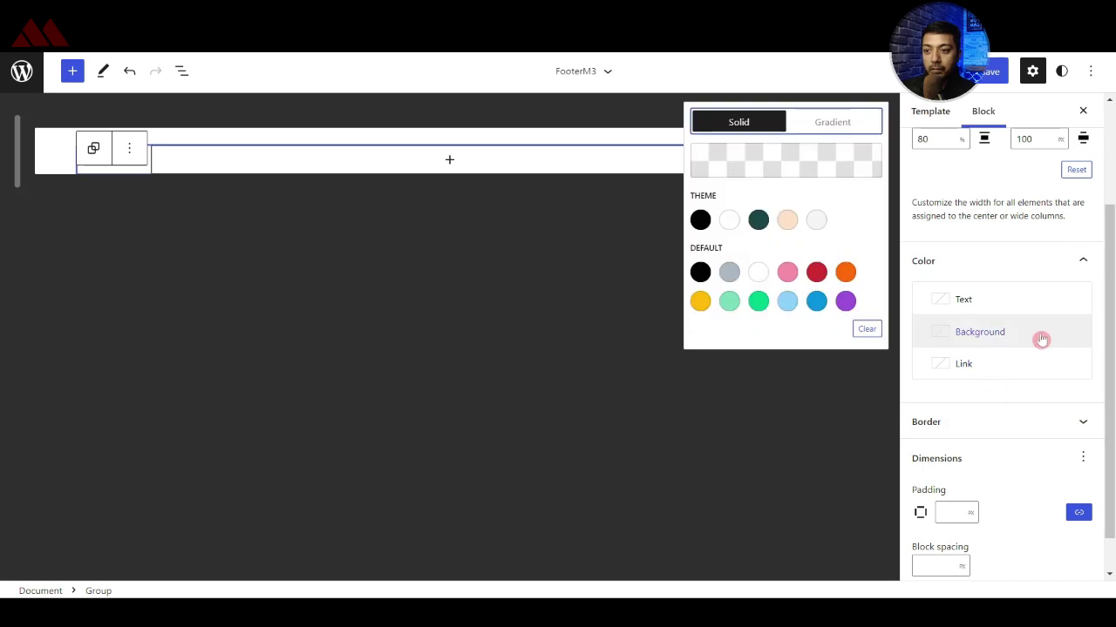
{"action": "left_click", "coordinate": [700, 220]}
{"action": "left_click", "coordinate": [996, 305]}
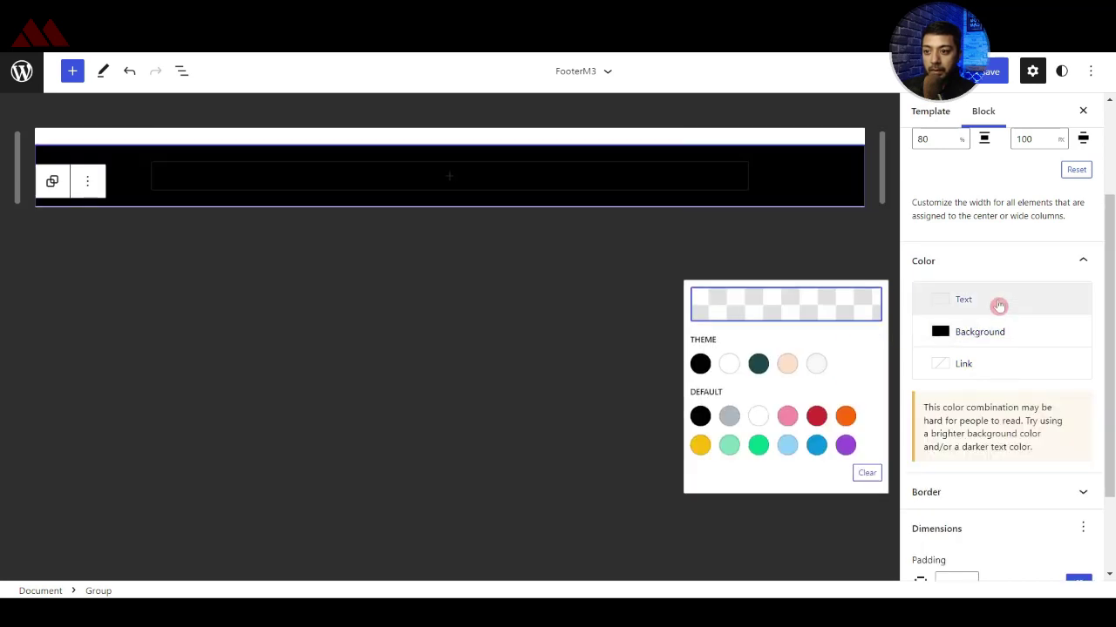
{"action": "left_click", "coordinate": [815, 365]}
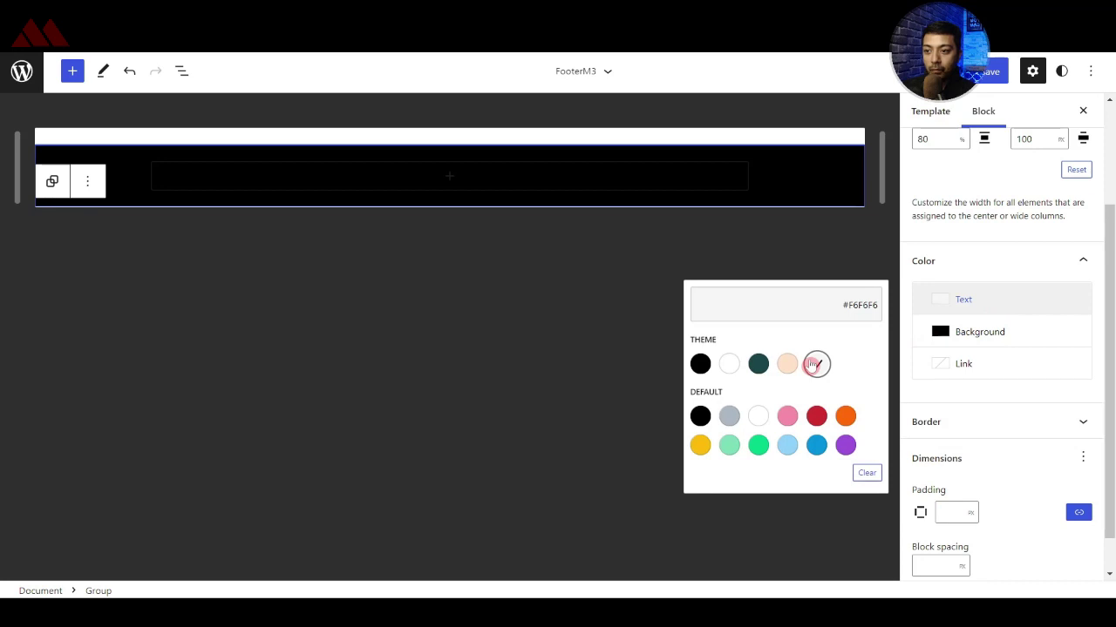
{"action": "left_click", "coordinate": [961, 380]}
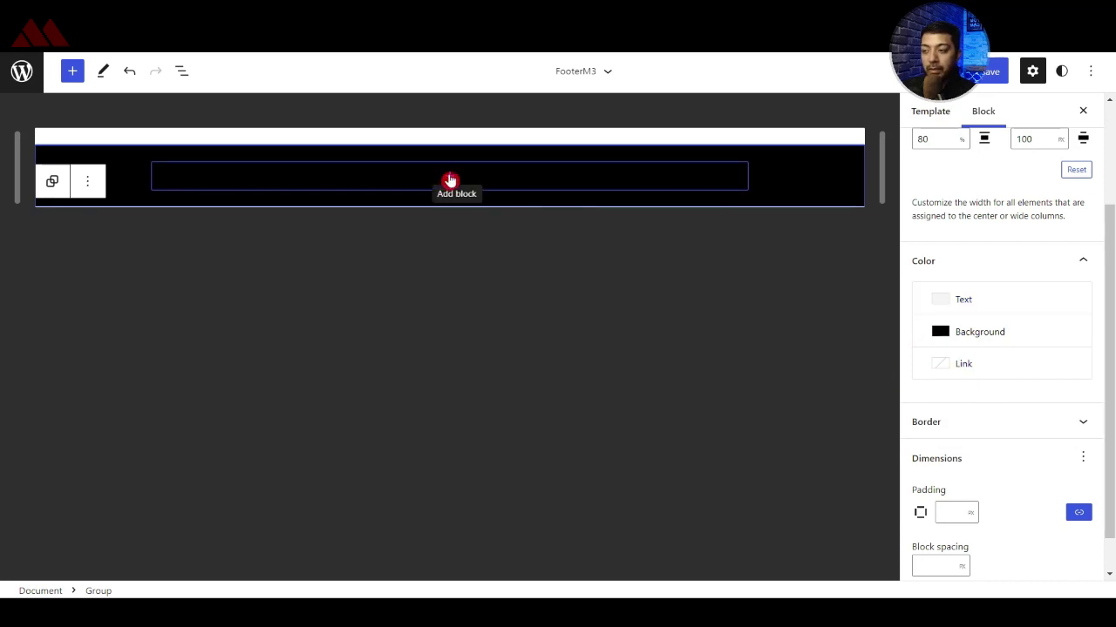
- Insert a Row Layout block in the footer group with three columns split 25%, 25% and 50%
{"action": "left_click", "coordinate": [449, 181]}
{"action": "left_click", "coordinate": [448, 361]}
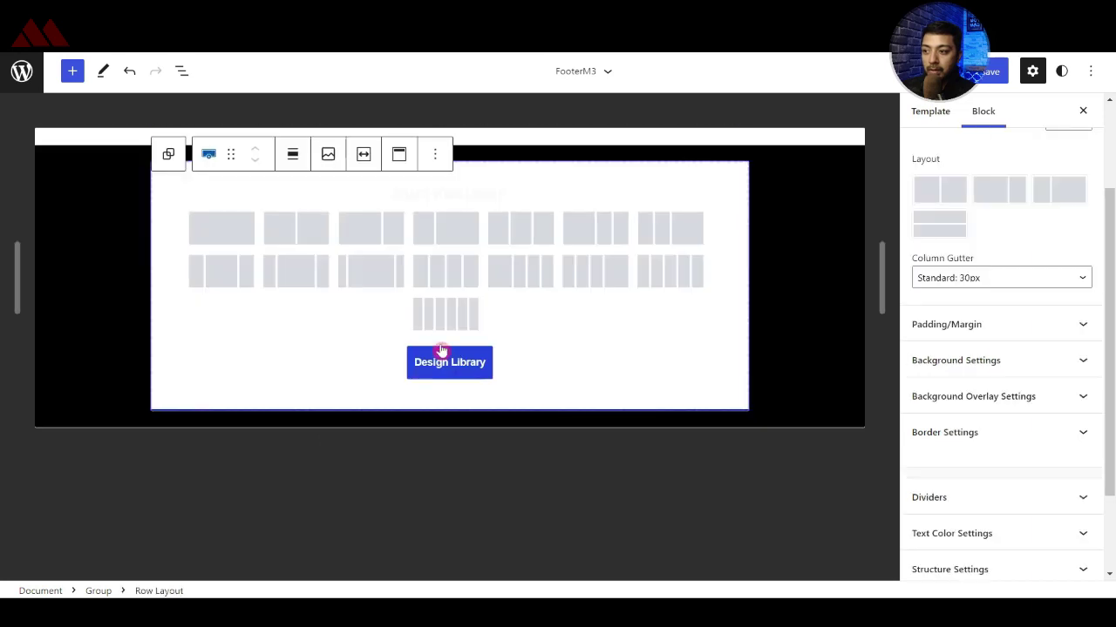
{"action": "left_click", "coordinate": [682, 234]}
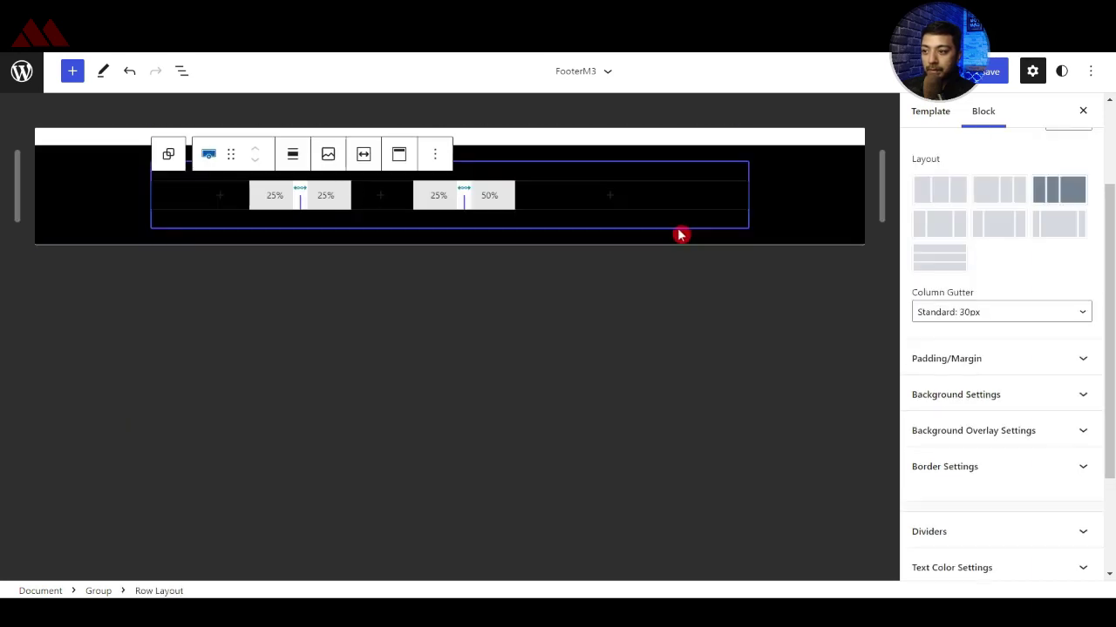
- Search for "adva", insert an Advanced Text block in the row's first column, and enter "Subscribe to My Newsletter"
{"action": "left_click", "coordinate": [219, 196]}
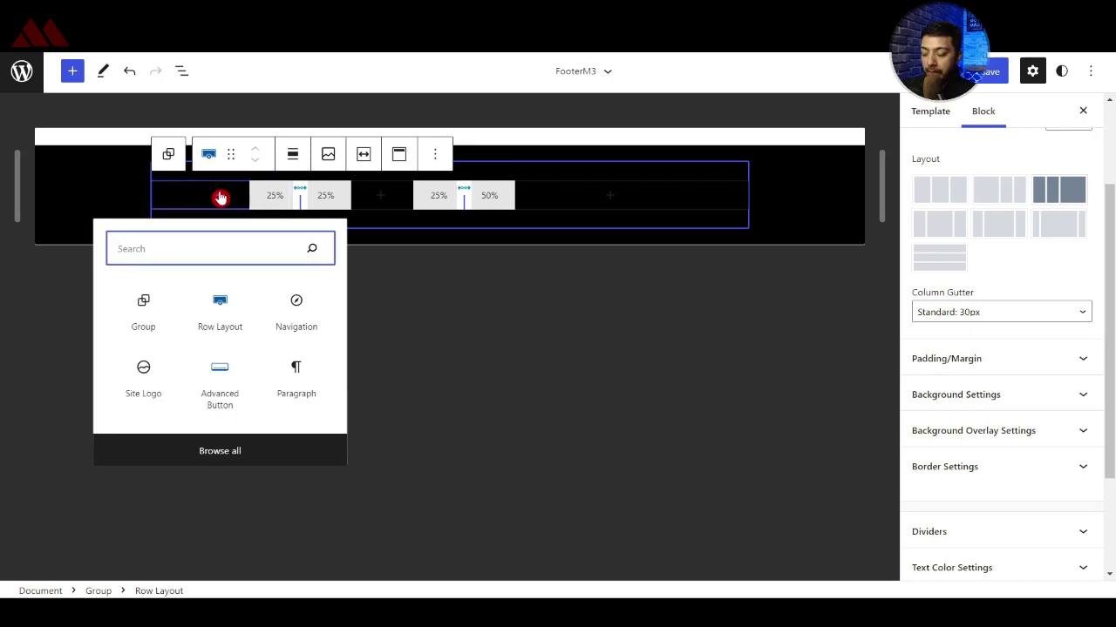
{"action": "type", "text": "adva"}
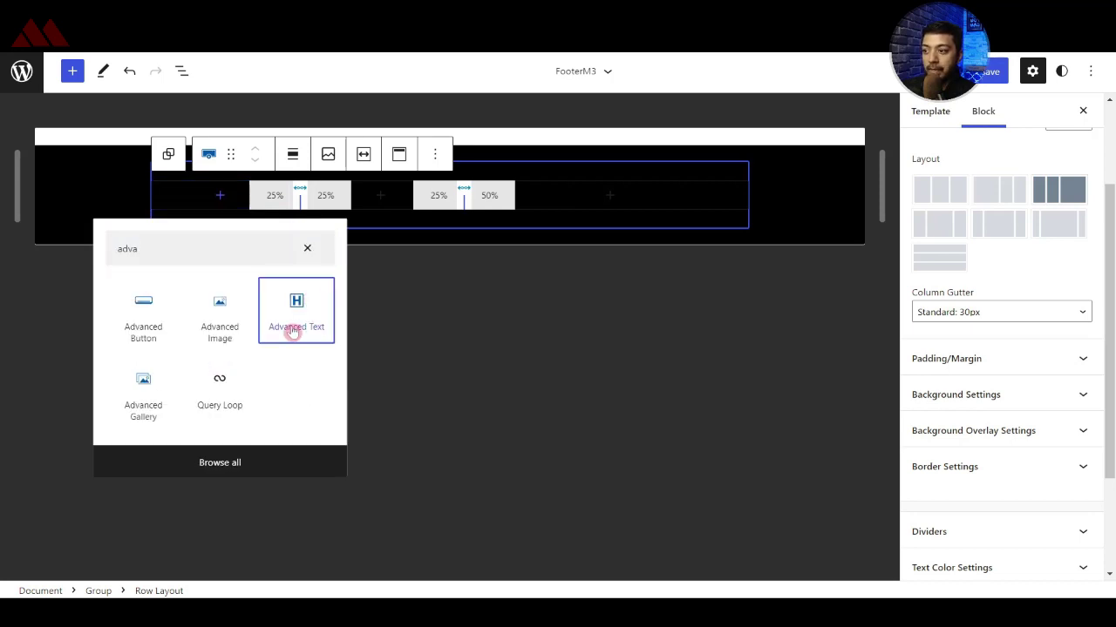
{"action": "left_click", "coordinate": [294, 328]}
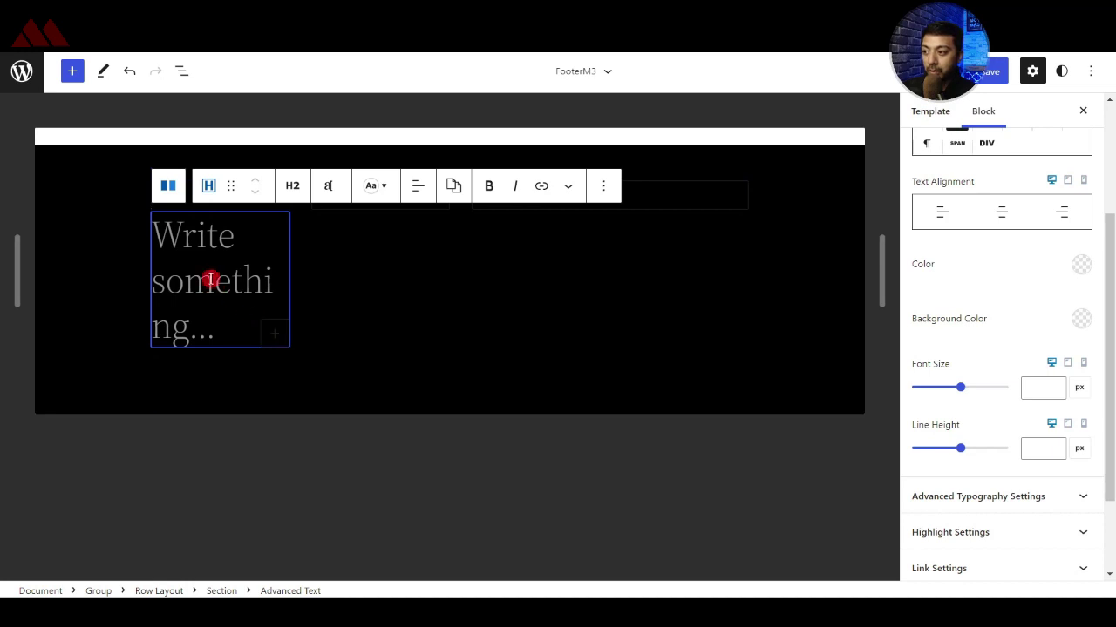
{"action": "left_click", "coordinate": [212, 279]}
{"action": "type", "text": "Subscribe to My Newsletter"}
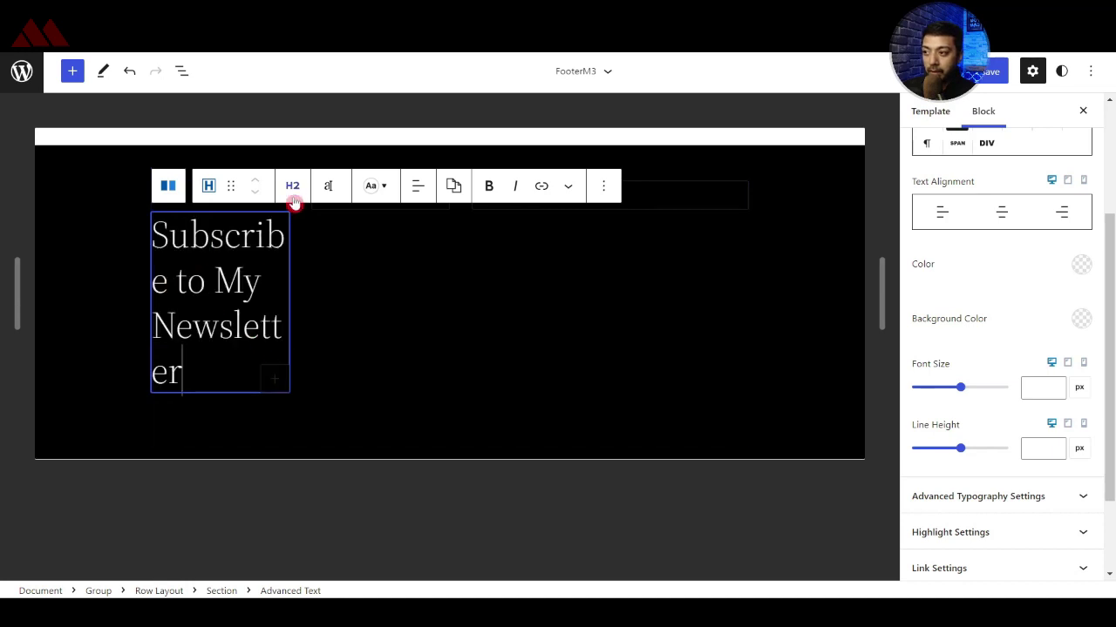
- Make the newsletter title a bold Heading 4 with a font size of 30 px
{"action": "left_click", "coordinate": [294, 201]}
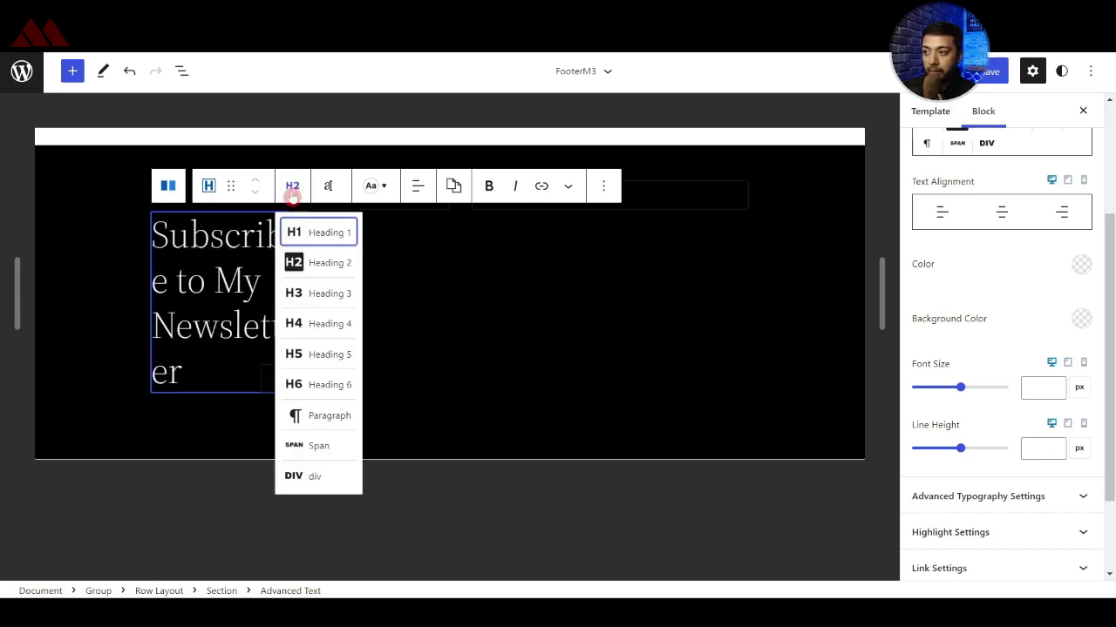
{"action": "left_click", "coordinate": [309, 322]}
{"action": "triple_click", "coordinate": [316, 227]}
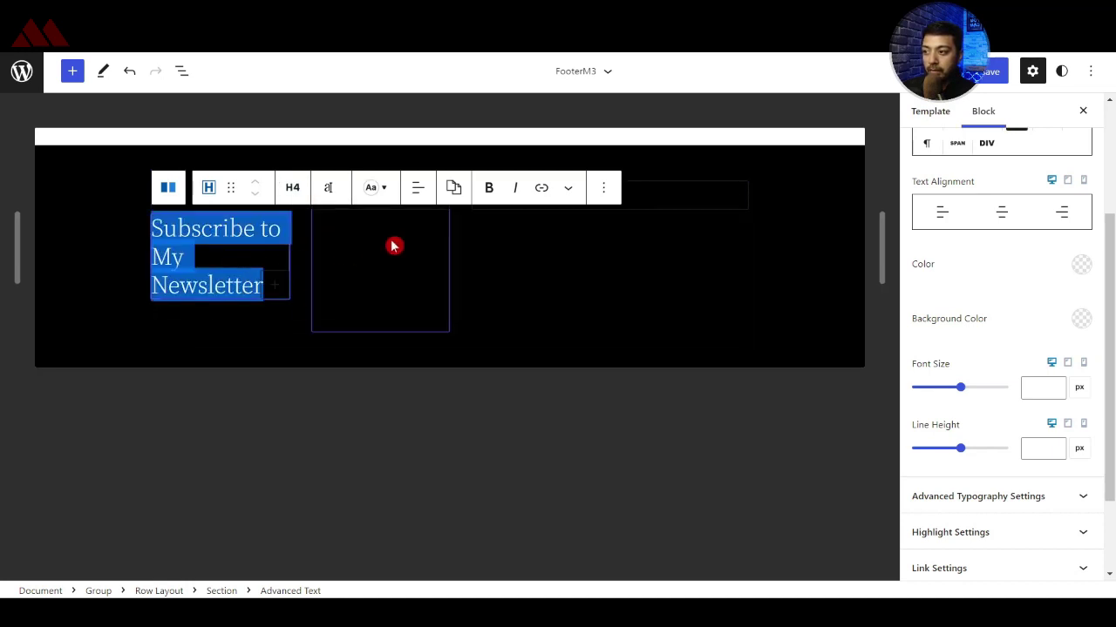
{"action": "left_click", "coordinate": [488, 189]}
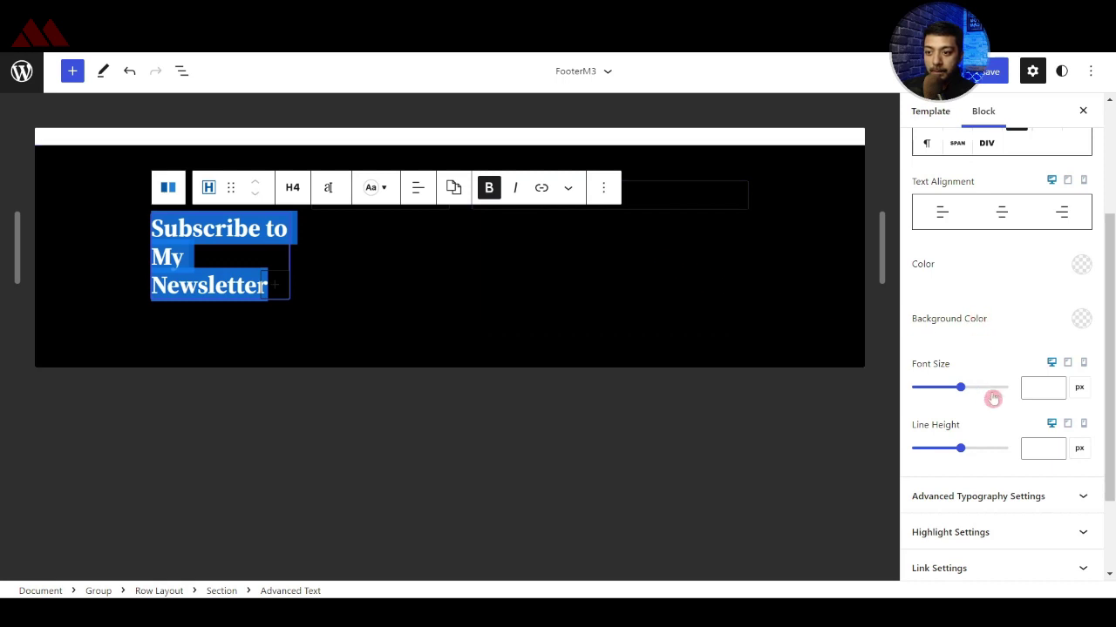
{"action": "left_click", "coordinate": [1030, 392]}
{"action": "type", "text": "30"}
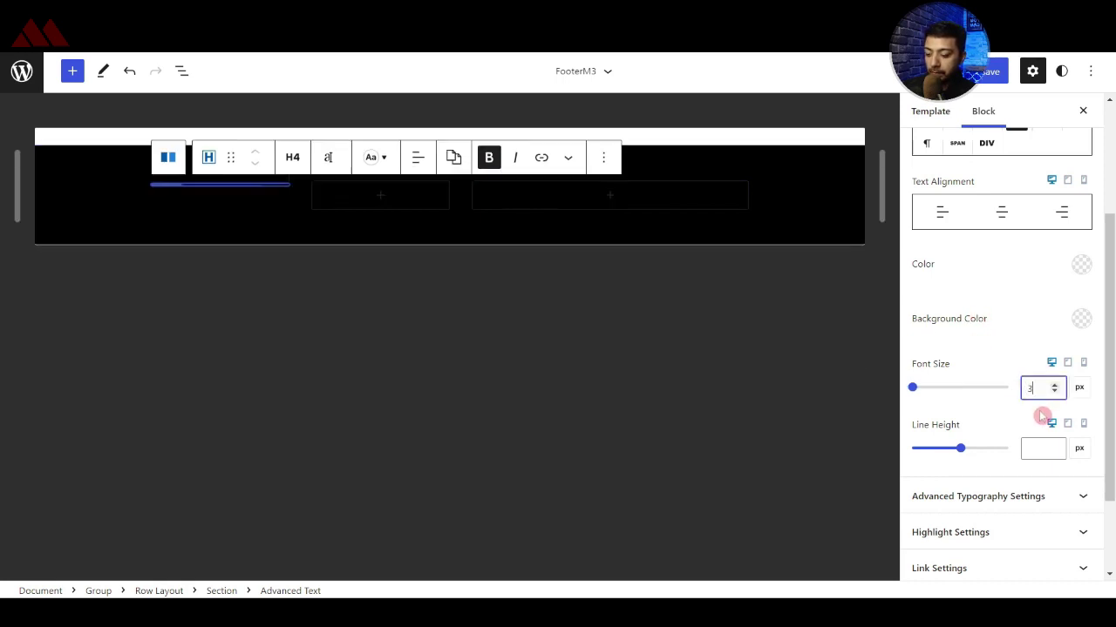
{"action": "left_click", "coordinate": [1025, 442]}
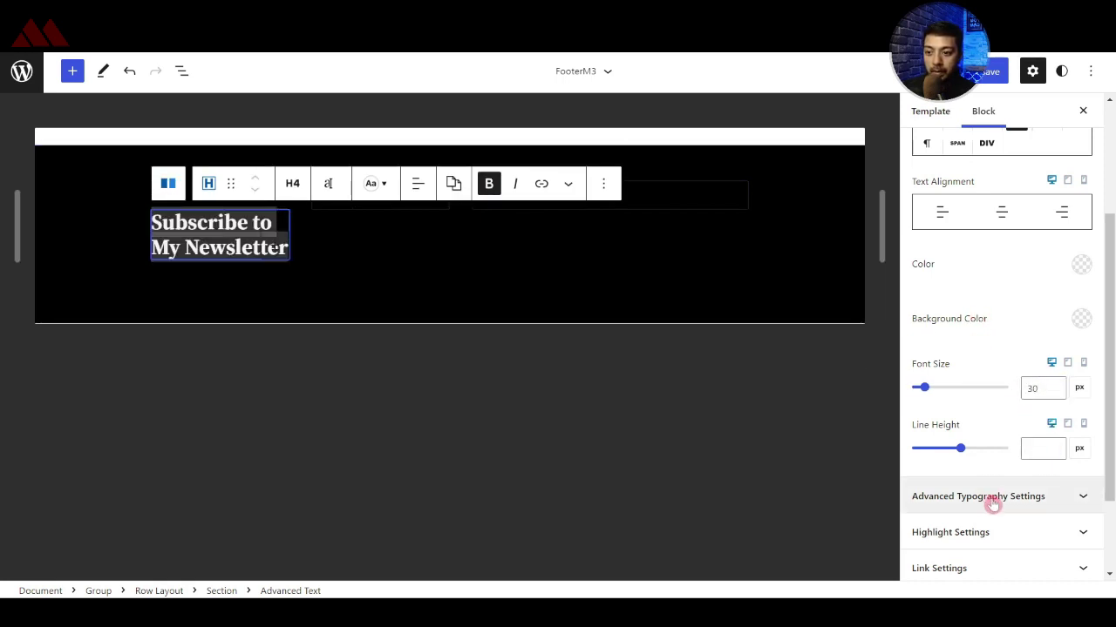
- Set the newsletter heading's font family to Arial, Helvetica, sans-serif and its font size to 25 px
{"action": "left_click", "coordinate": [956, 504]}
{"action": "left_click", "coordinate": [955, 504]}
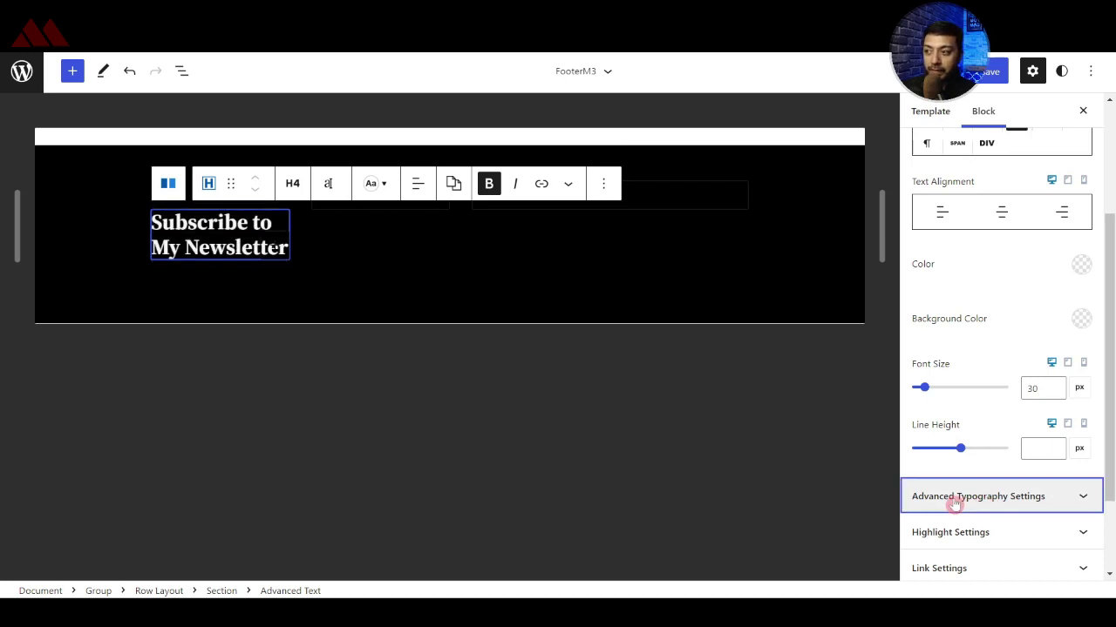
{"action": "scroll", "coordinate": [993, 451], "scroll_direction": "down", "scroll_amount": 2}
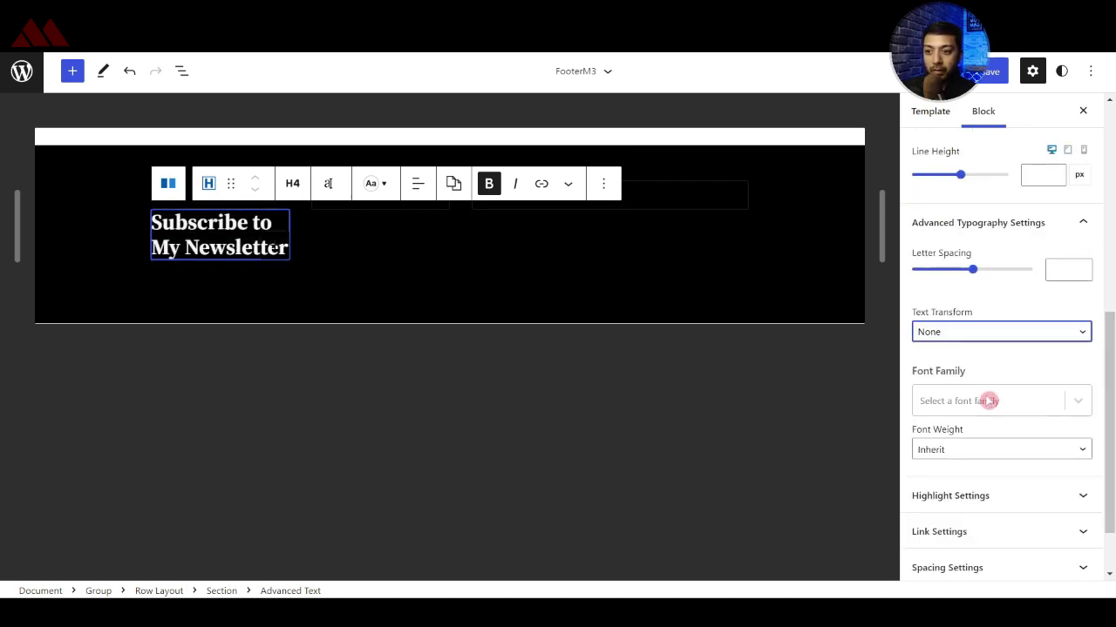
{"action": "left_click", "coordinate": [999, 398]}
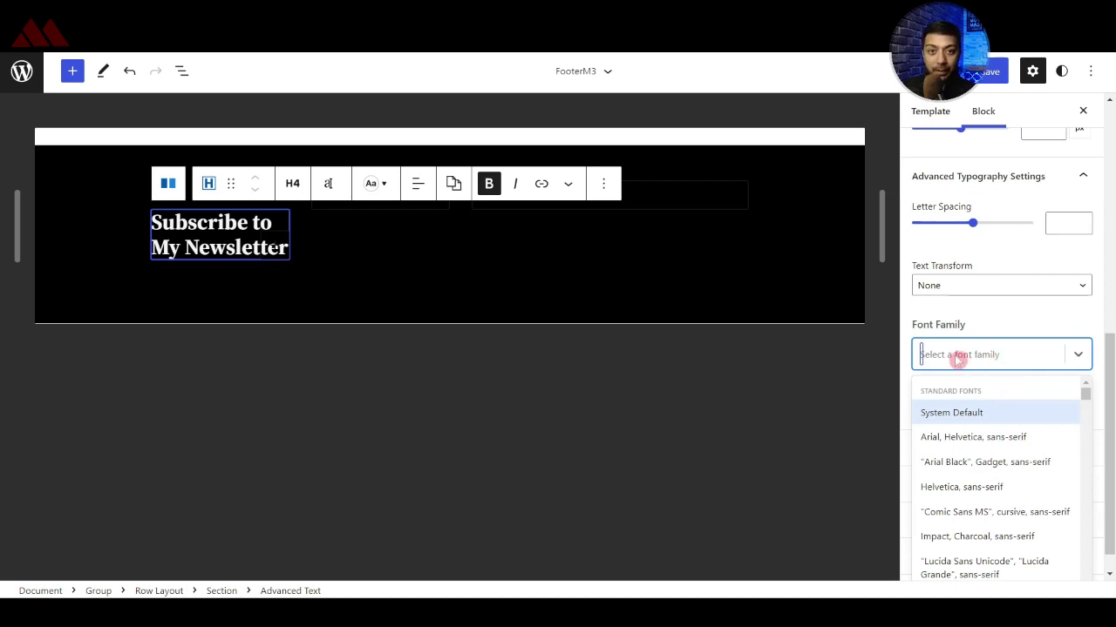
{"action": "left_click", "coordinate": [958, 438]}
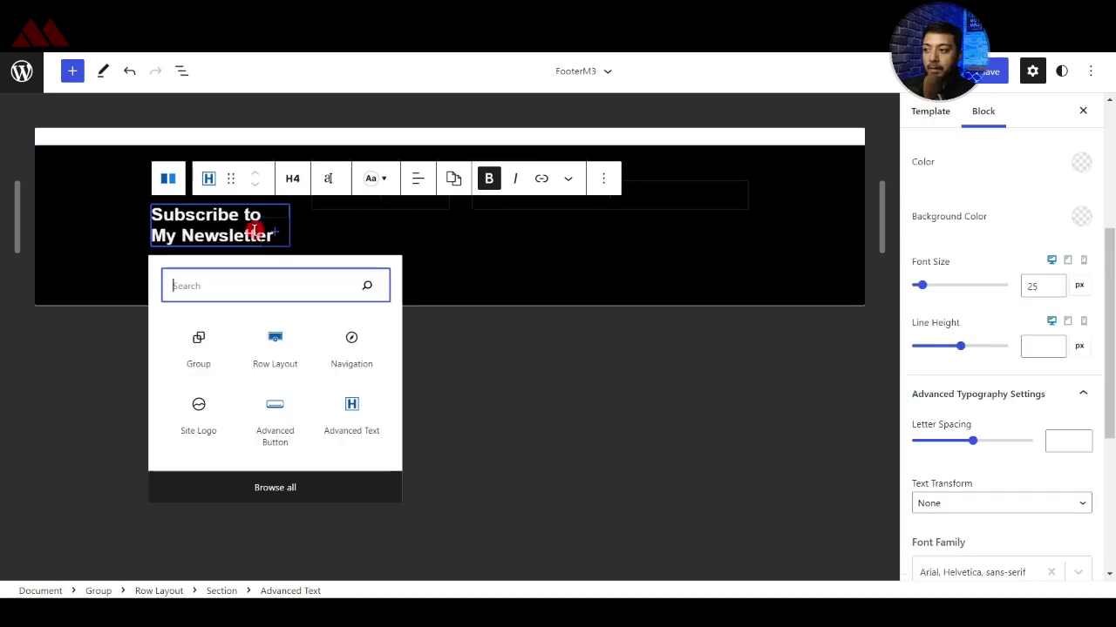
- Add a paragraph reading "Consider subscribing if you don't want to miss it when new posts go up!!" below the heading, with custom size 14
{"action": "triple_click", "coordinate": [242, 240]}
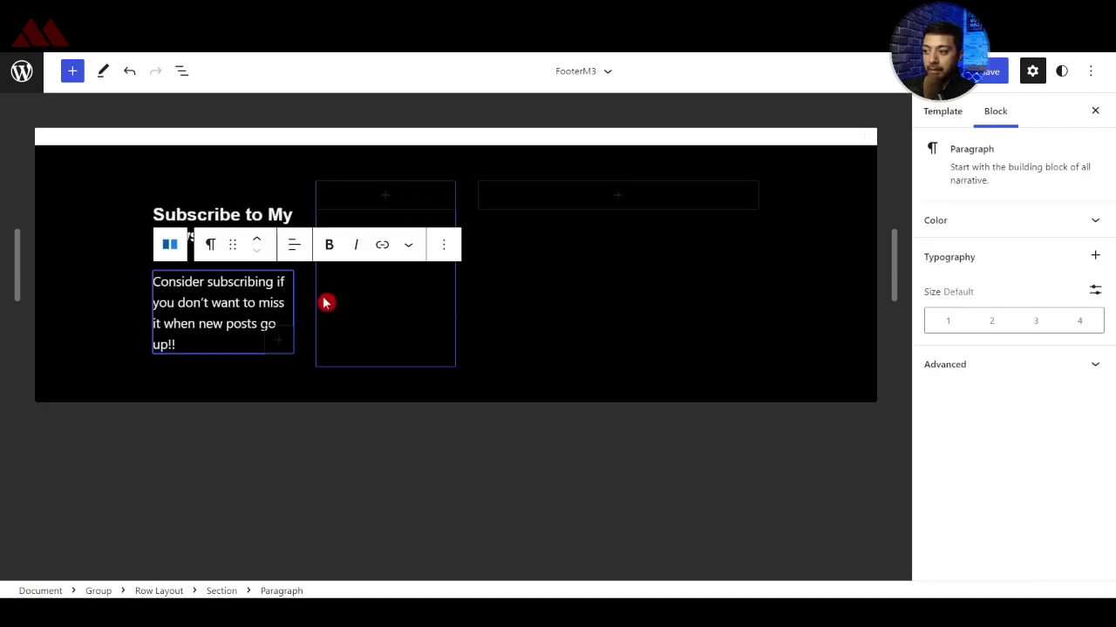
{"action": "left_click", "coordinate": [1094, 294]}
{"action": "left_click", "coordinate": [967, 319]}
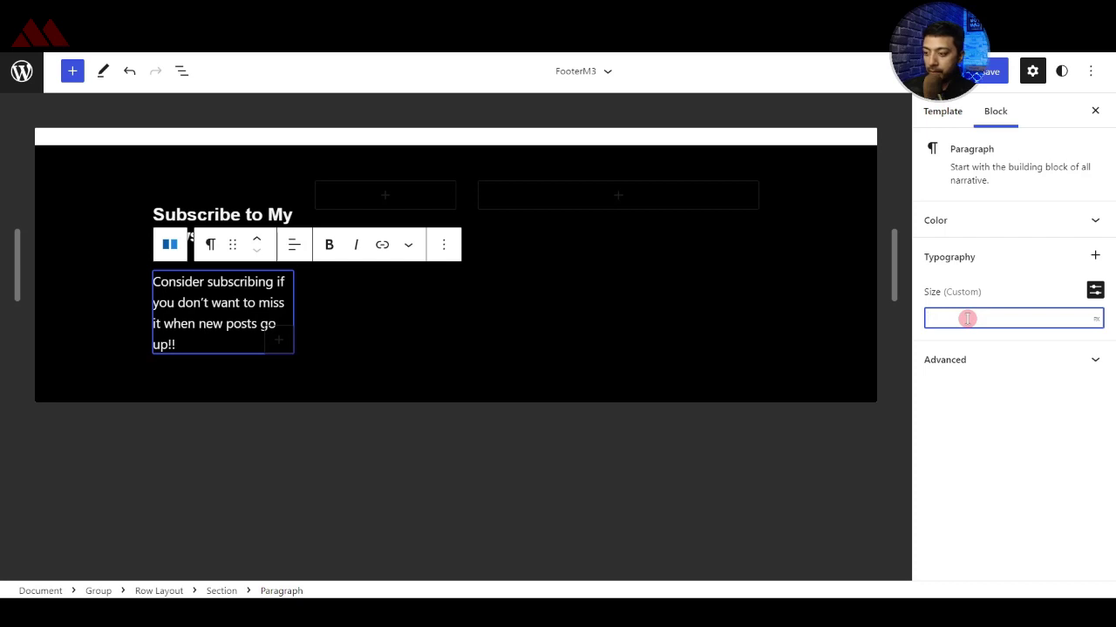
{"action": "type", "text": "14"}
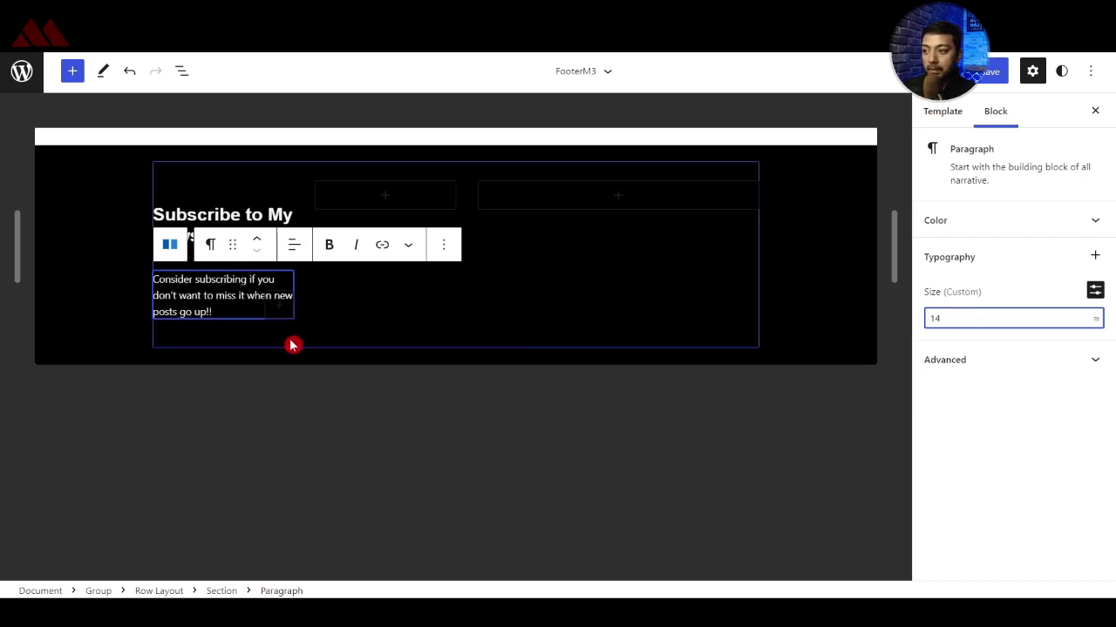
- Insert an Icon block after the newsletter paragraph and align it left
{"action": "left_click", "coordinate": [451, 246]}
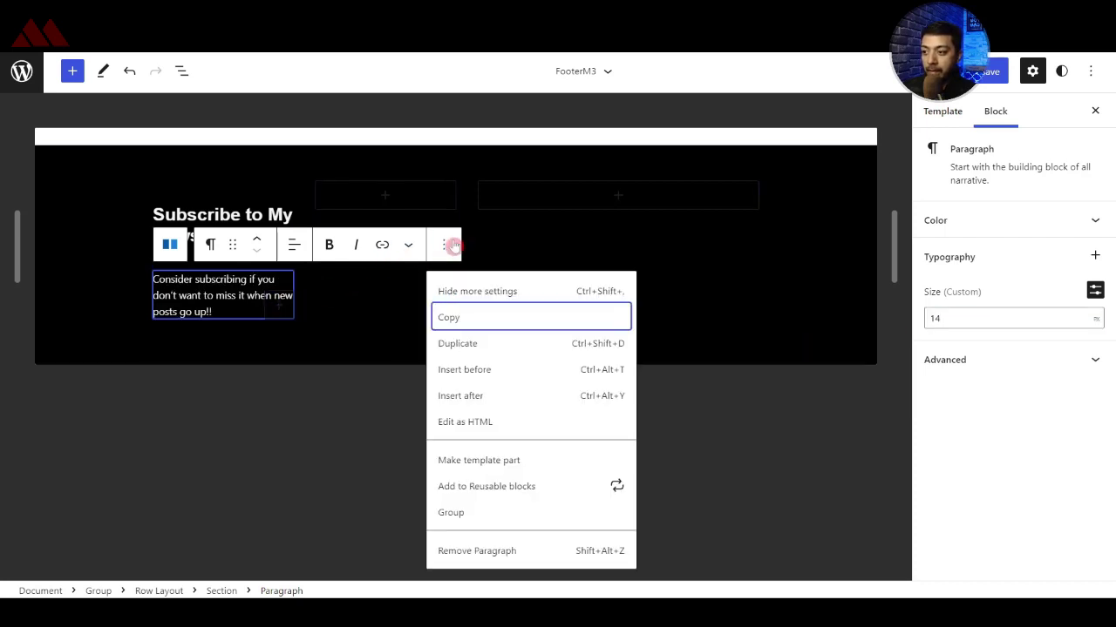
{"action": "left_click", "coordinate": [482, 397]}
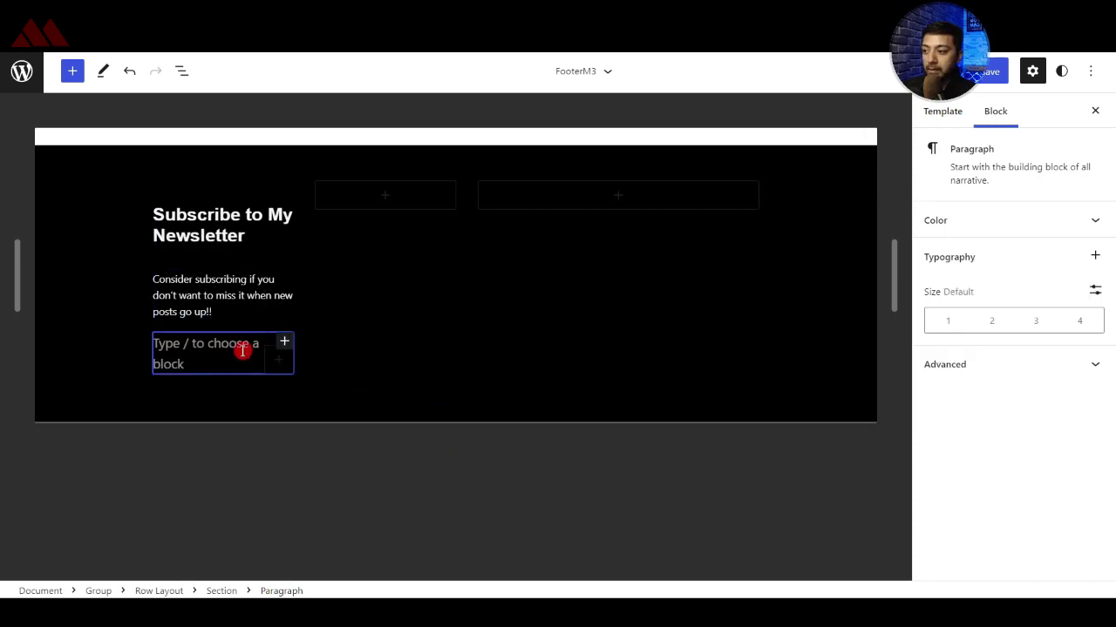
{"action": "type", "text": "/icon"}
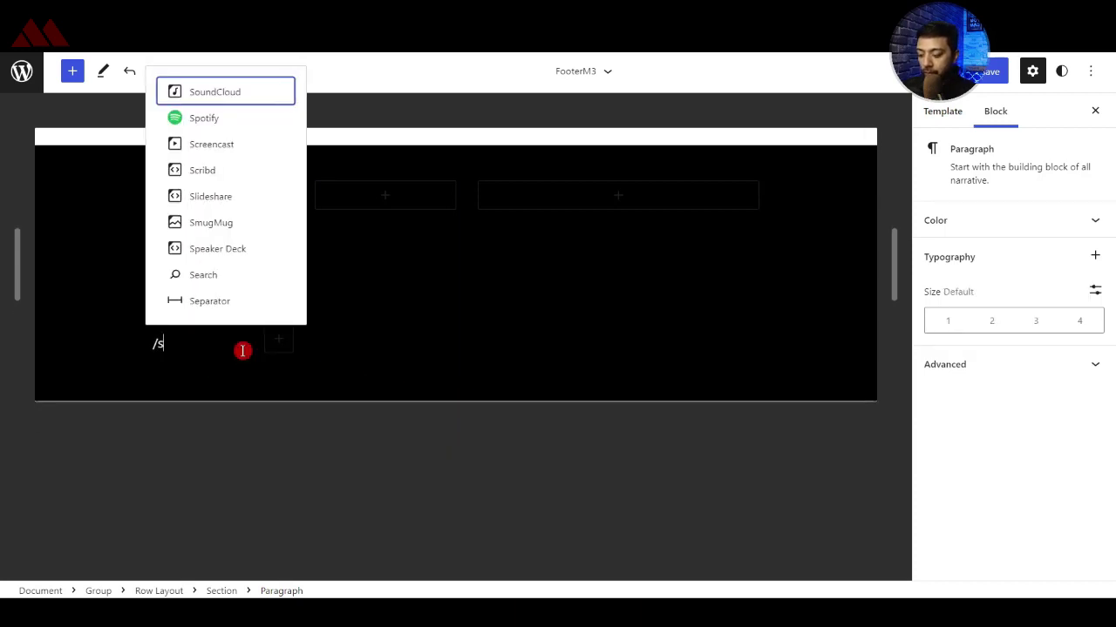
{"action": "left_click", "coordinate": [216, 172]}
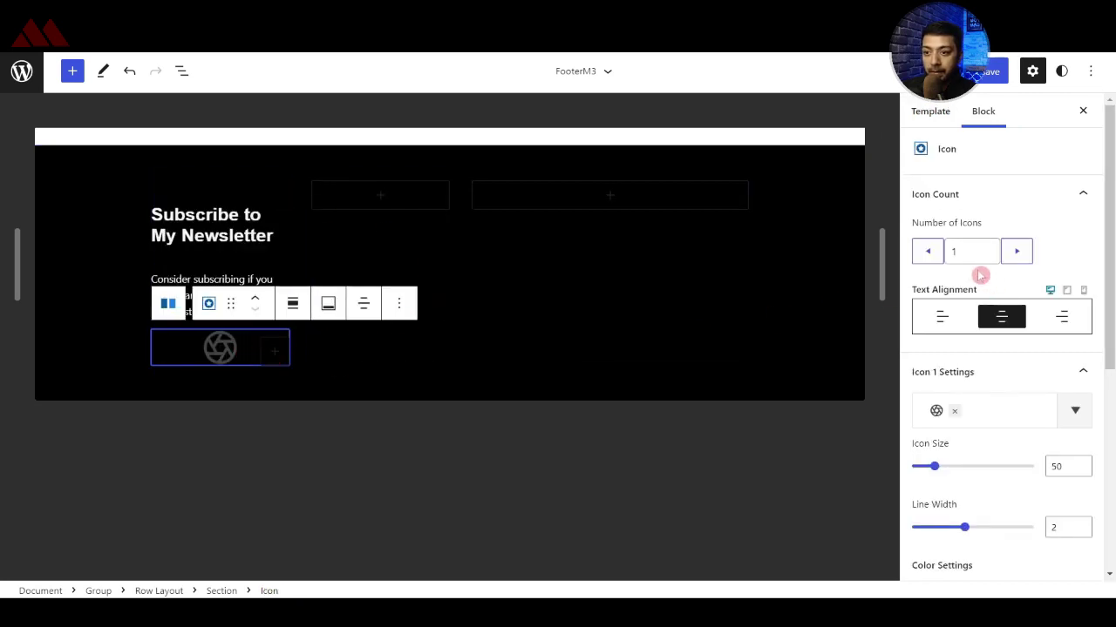
{"action": "left_click", "coordinate": [945, 319]}
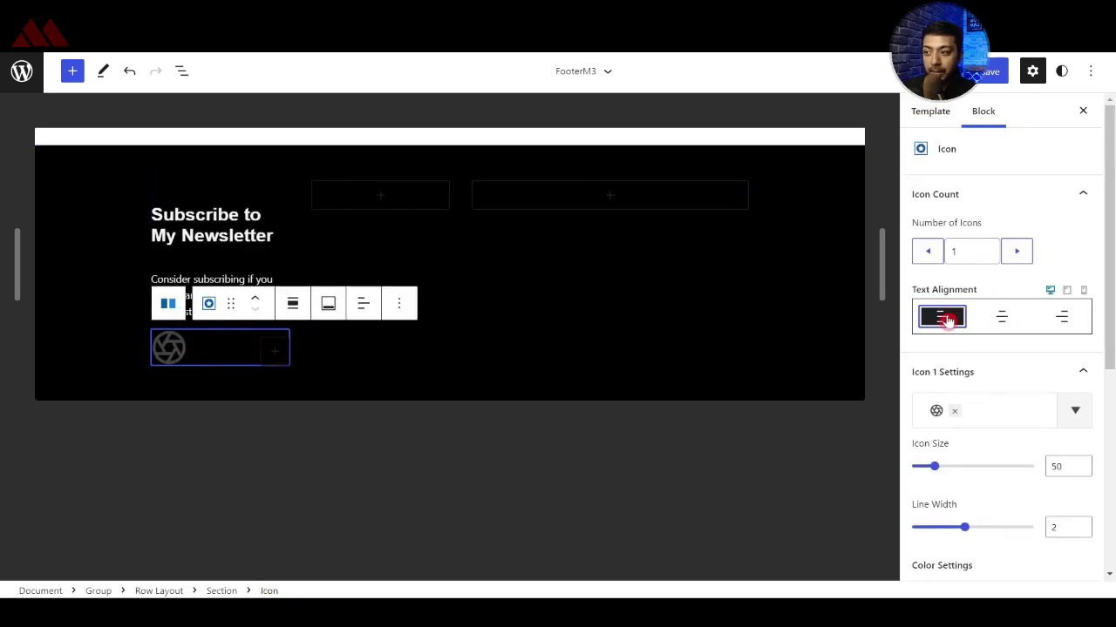
- Search the icon library for "face" and choose the outlined Facebook icon
{"action": "left_click", "coordinate": [993, 412]}
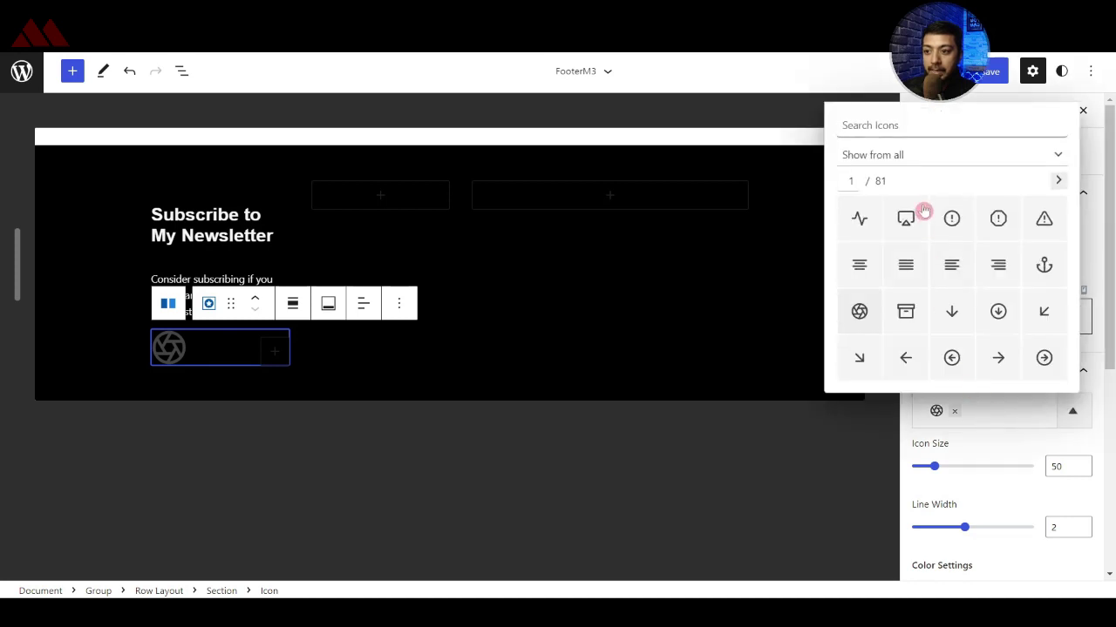
{"action": "type", "text": "face"}
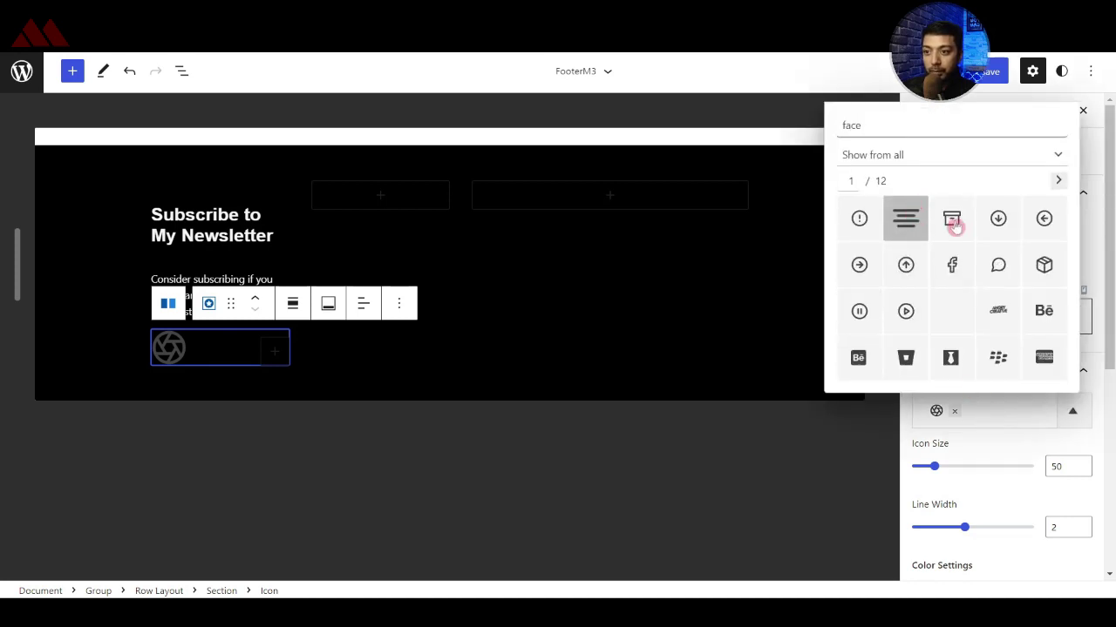
{"action": "left_click", "coordinate": [952, 264]}
- Set the Facebook icon's size to 30 and its color to the light grey palette swatch
{"action": "left_click", "coordinate": [1049, 466]}
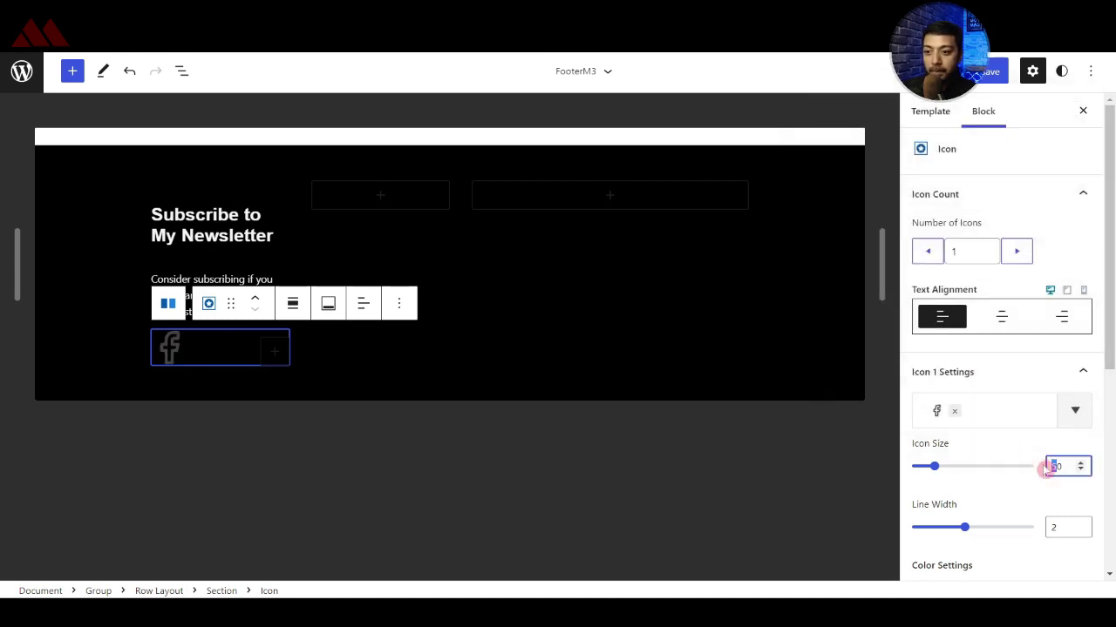
{"action": "type", "text": "3"}
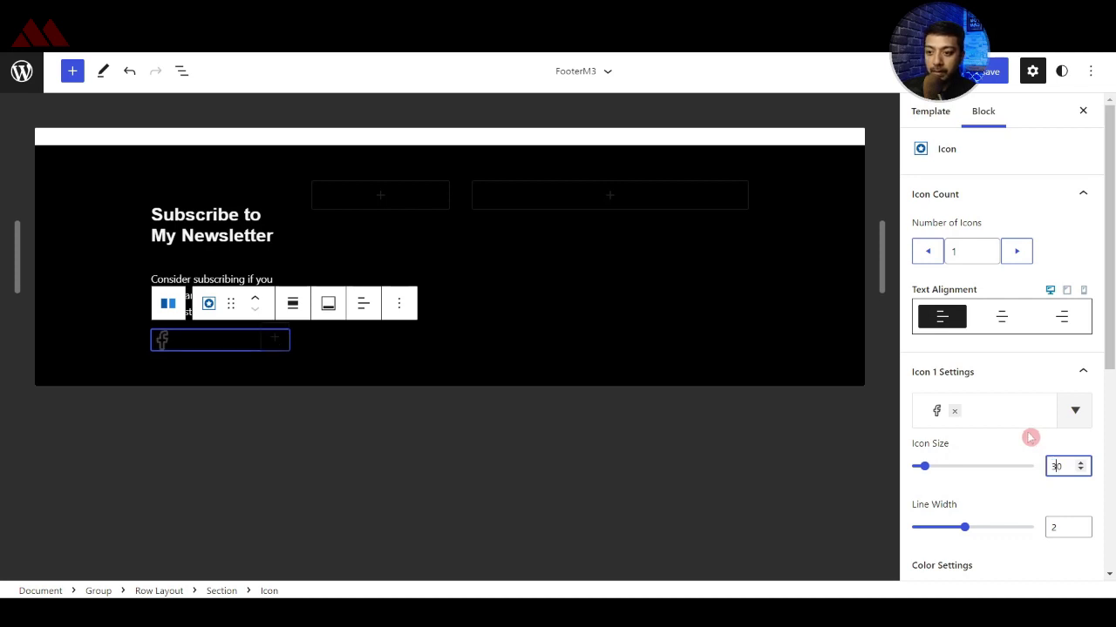
{"action": "scroll", "coordinate": [1030, 437], "scroll_direction": "down", "scroll_amount": 3}
{"action": "left_click", "coordinate": [1080, 508]}
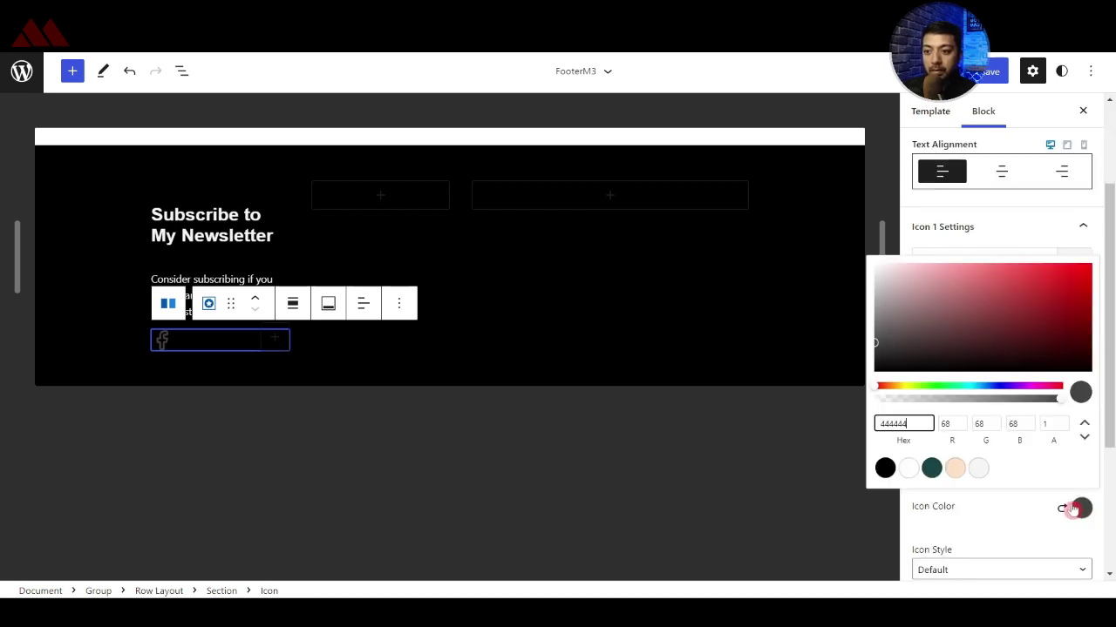
{"action": "left_click", "coordinate": [978, 468]}
- Link the Facebook icon to the placeholder "#"
{"action": "scroll", "coordinate": [991, 513], "scroll_direction": "down", "scroll_amount": 3}
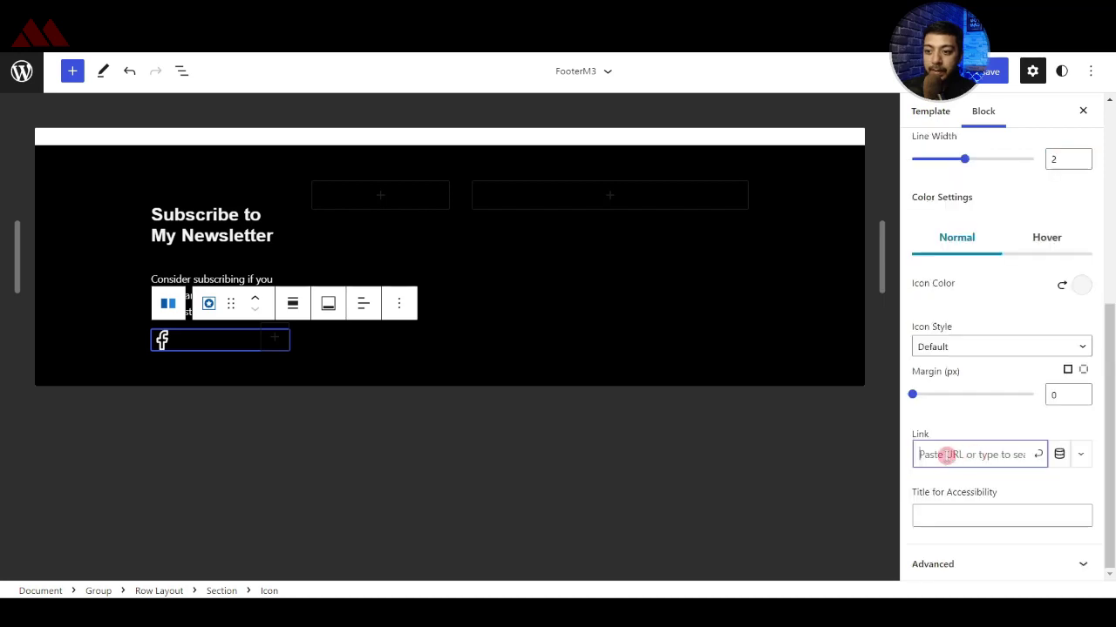
{"action": "left_click", "coordinate": [963, 455]}
{"action": "type", "text": "#"}
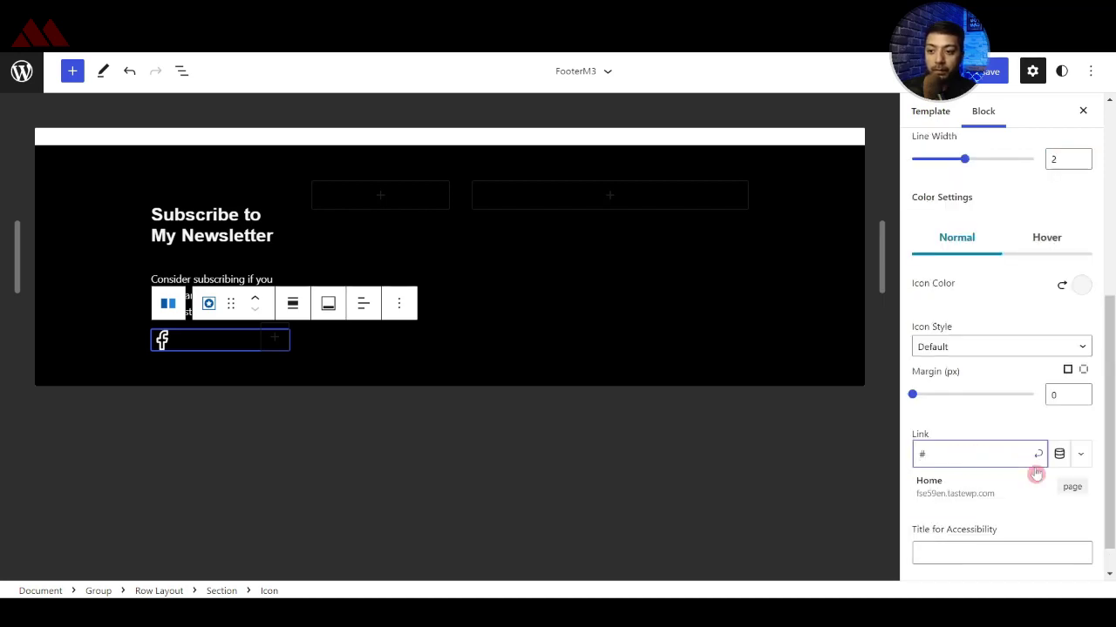
{"action": "left_click", "coordinate": [1037, 455]}
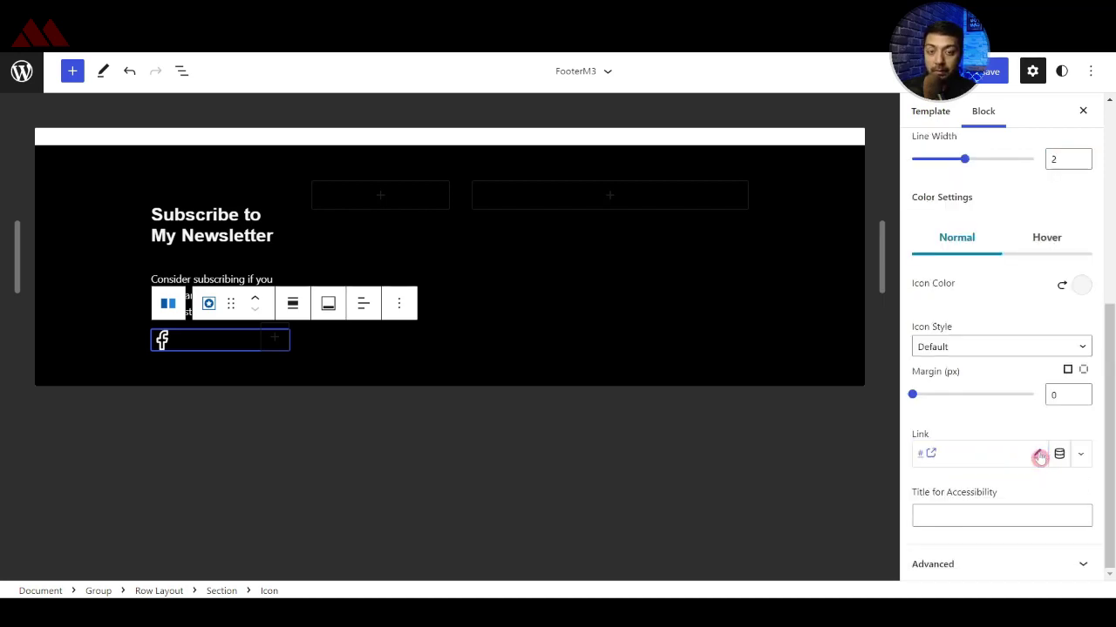
- Increase the number of icons in the Icon block to 3
{"action": "scroll", "coordinate": [1030, 453], "scroll_direction": "up", "scroll_amount": 5}
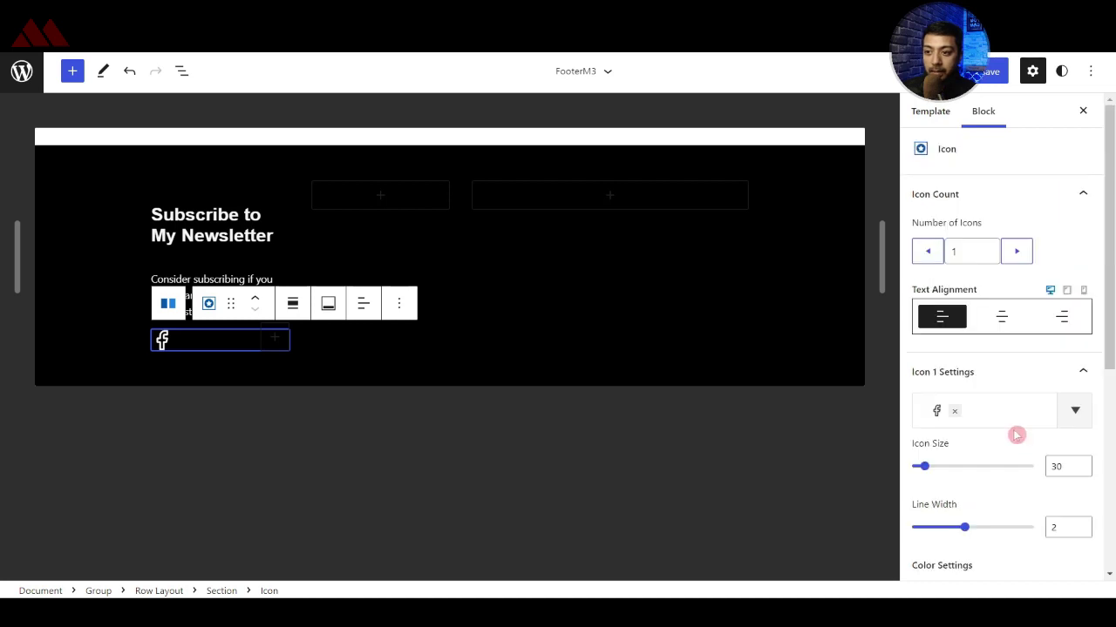
{"action": "left_click", "coordinate": [1022, 257]}
{"action": "left_click", "coordinate": [1029, 254]}
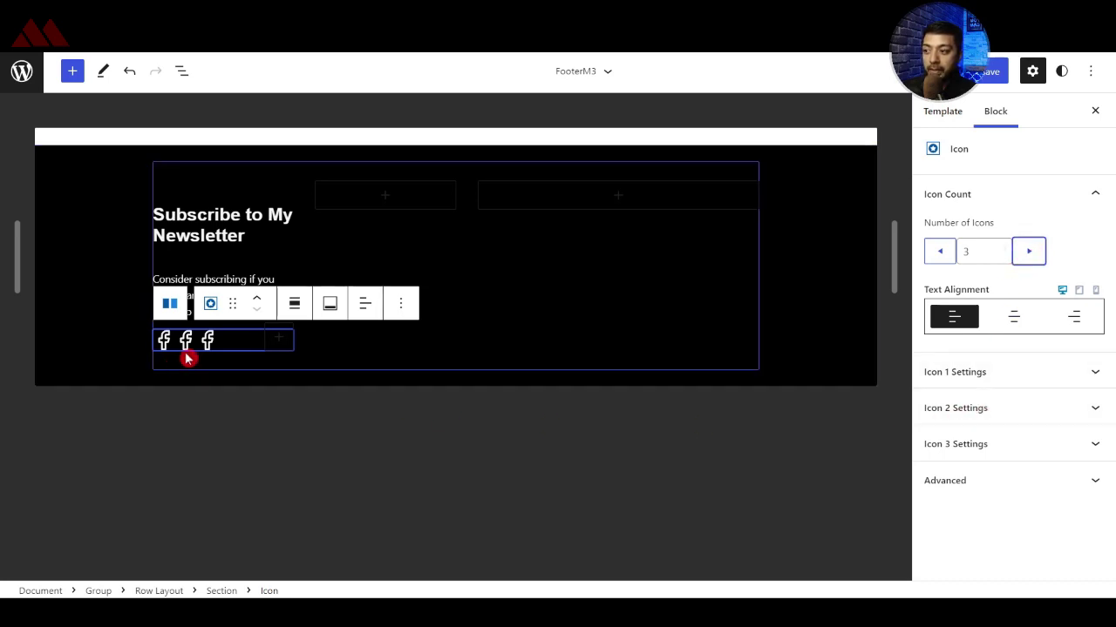
- Change the second icon to the Twitter icon and the third icon to the Instagram icon
{"action": "left_click", "coordinate": [981, 410]}
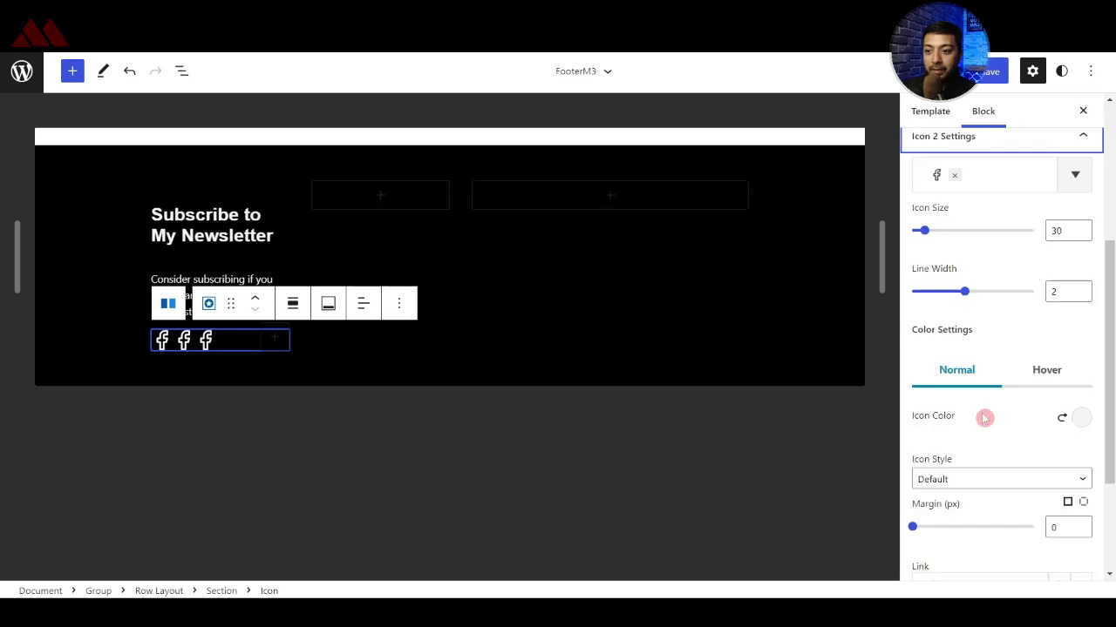
{"action": "left_click", "coordinate": [986, 183]}
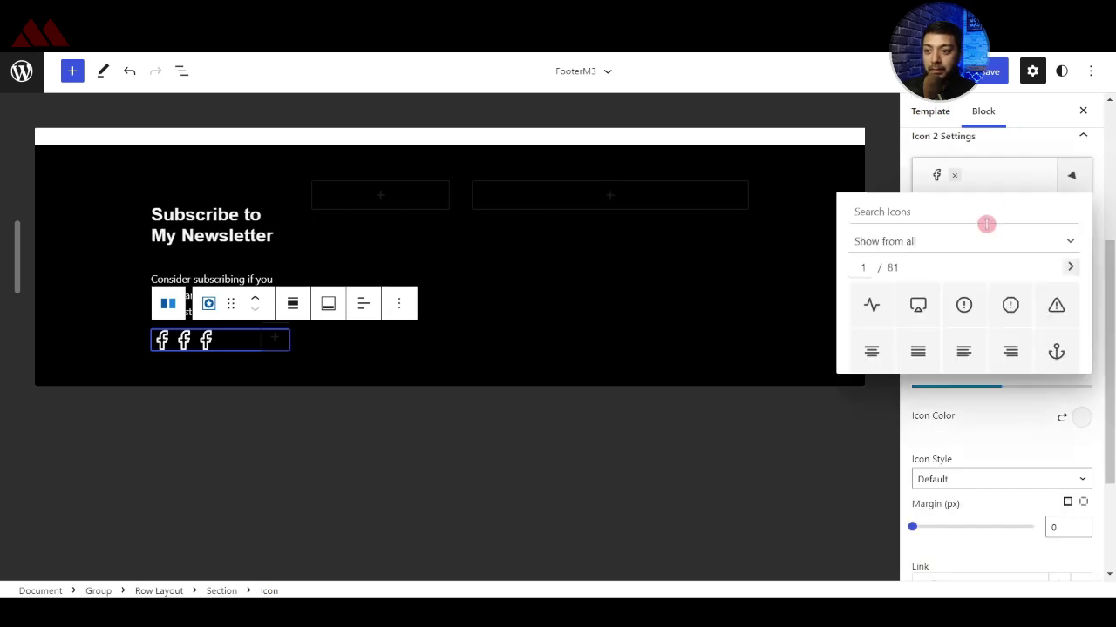
{"action": "type", "text": "tw"}
{"action": "left_click", "coordinate": [961, 355]}
{"action": "left_click", "coordinate": [986, 177]}
{"action": "type", "text": "ins"}
{"action": "left_click", "coordinate": [1011, 308]}
{"action": "left_click", "coordinate": [998, 138]}
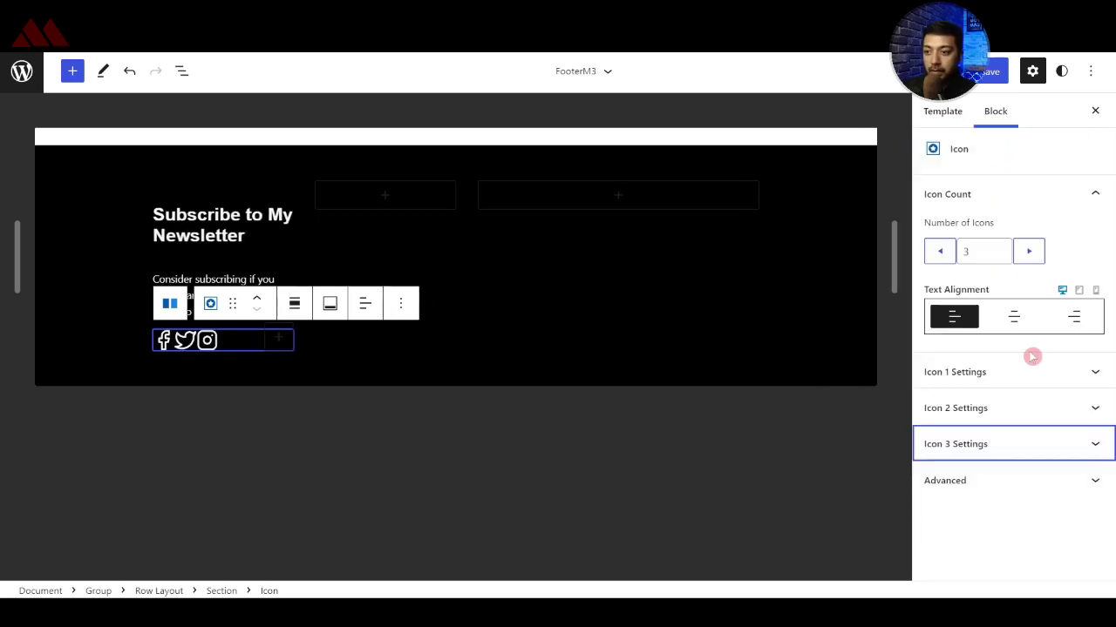
- Give the Twitter icon individual margins of 10 px on its right and left sides
{"action": "left_click", "coordinate": [1021, 372]}
{"action": "left_click", "coordinate": [992, 137]}
{"action": "left_click", "coordinate": [1013, 416]}
{"action": "scroll", "coordinate": [1011, 414], "scroll_direction": "down", "scroll_amount": 3}
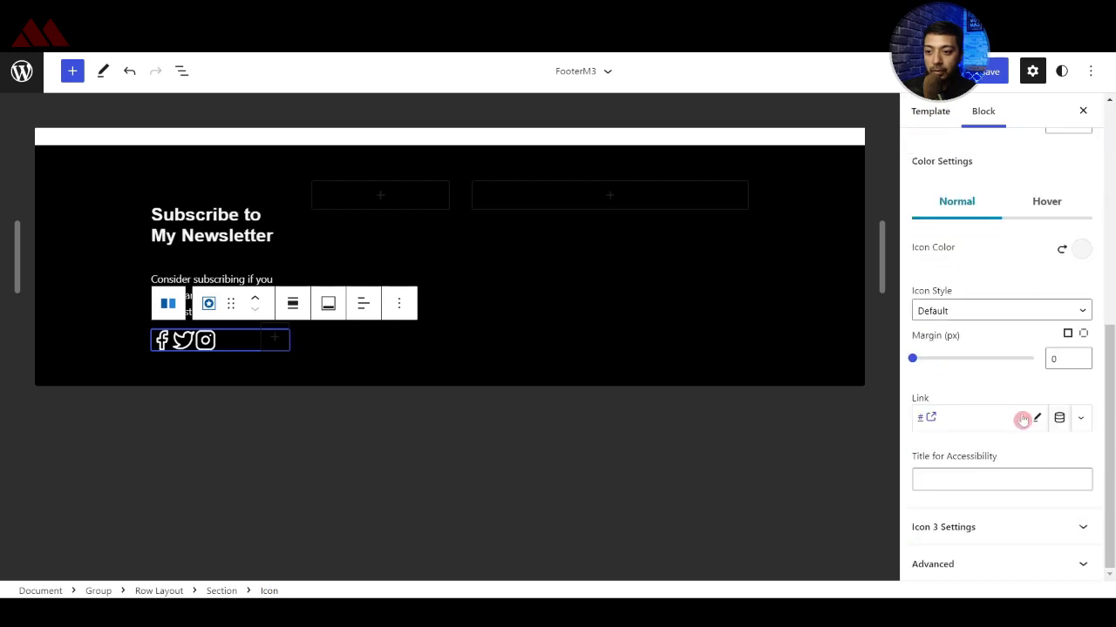
{"action": "left_click", "coordinate": [1083, 333]}
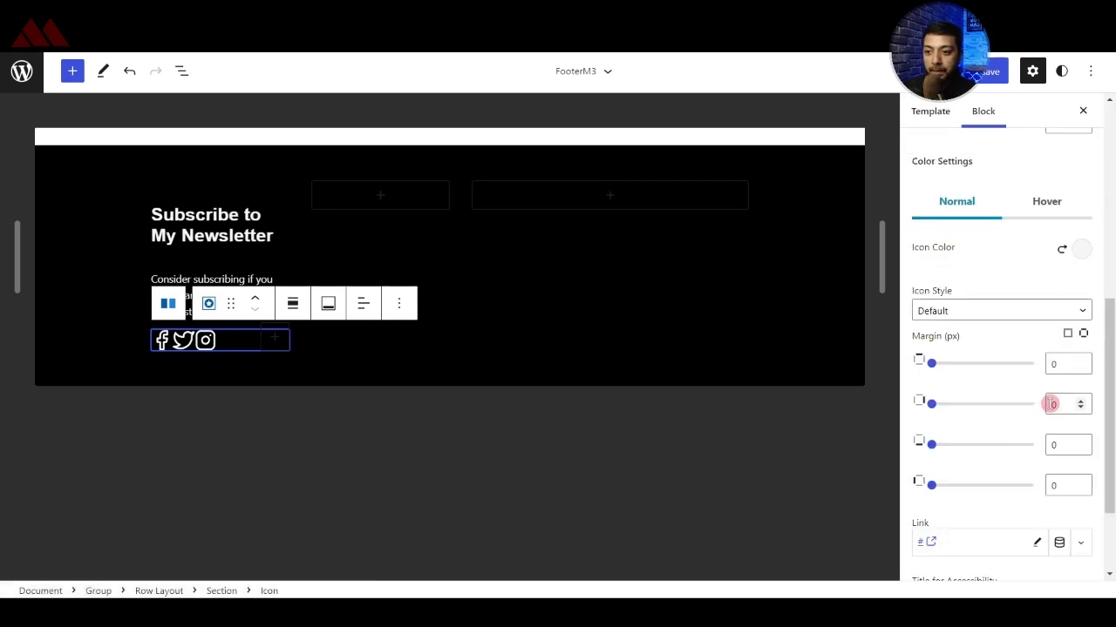
{"action": "left_click", "coordinate": [1050, 404]}
{"action": "type", "text": "1"}
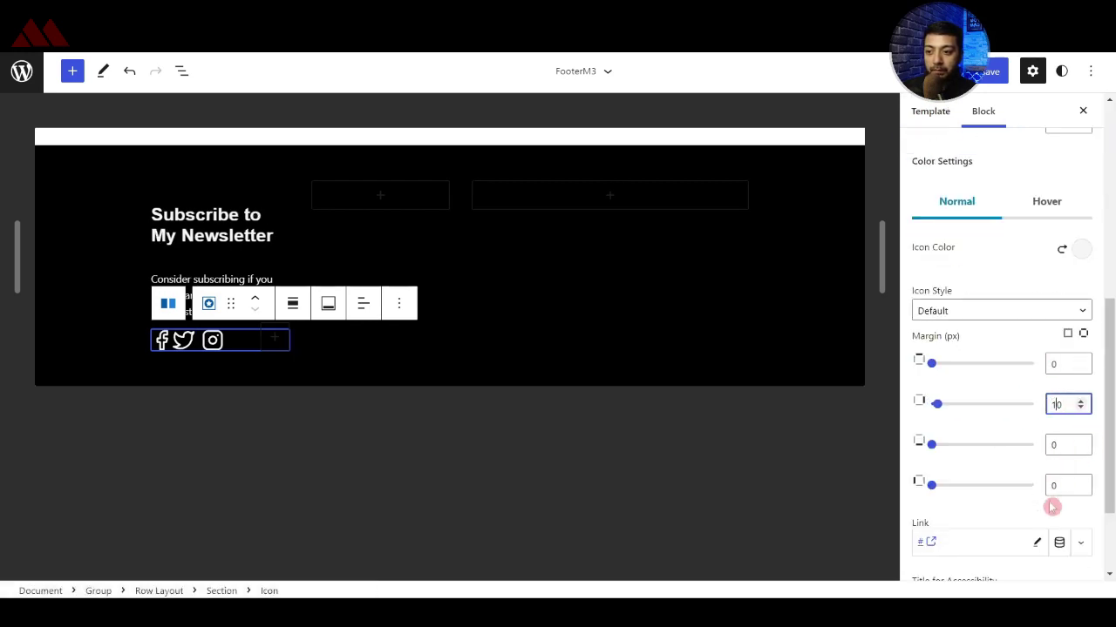
{"action": "left_click", "coordinate": [1052, 485]}
{"action": "type", "text": "1"}
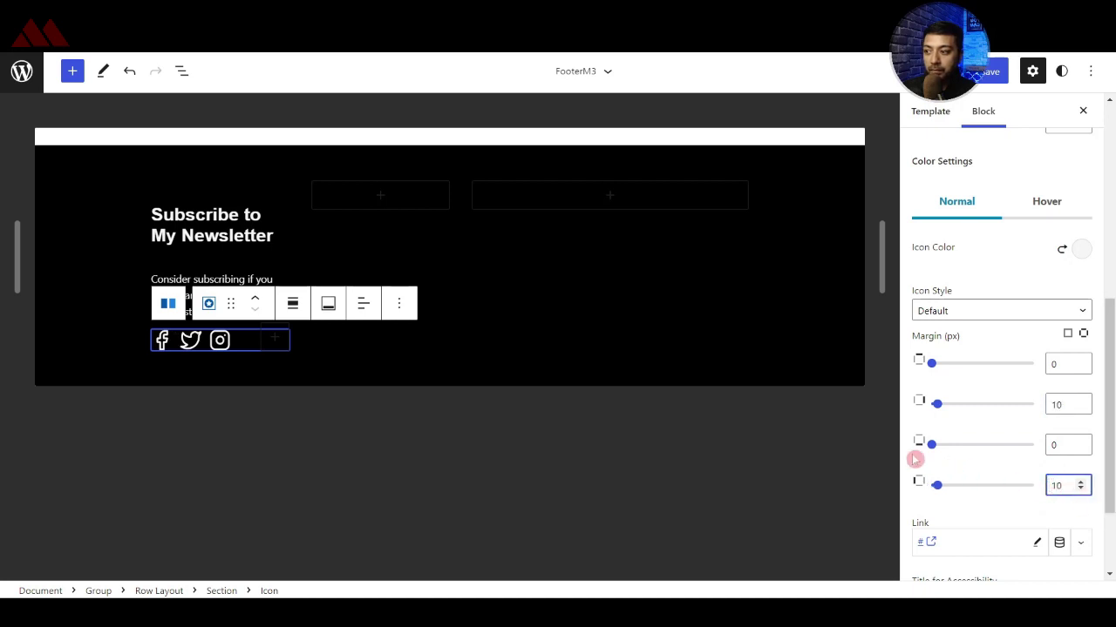
{"action": "left_click", "coordinate": [478, 442]}
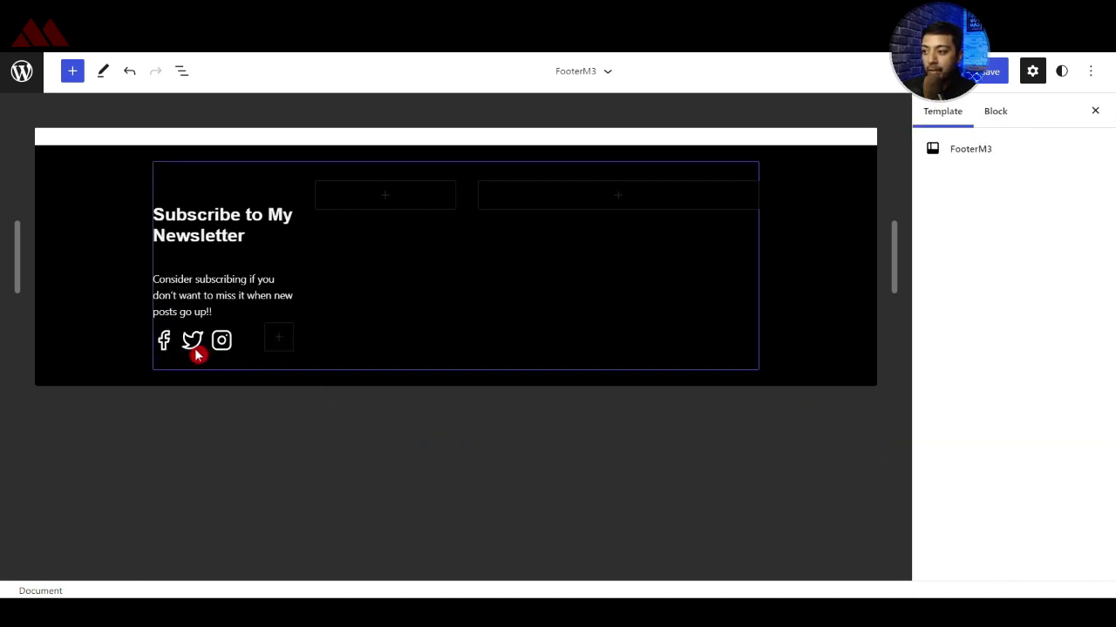
- Copy the "Subscribe to My Newsletter" heading block into the empty middle column and change its text to "About me"
{"action": "triple_click", "coordinate": [264, 219]}
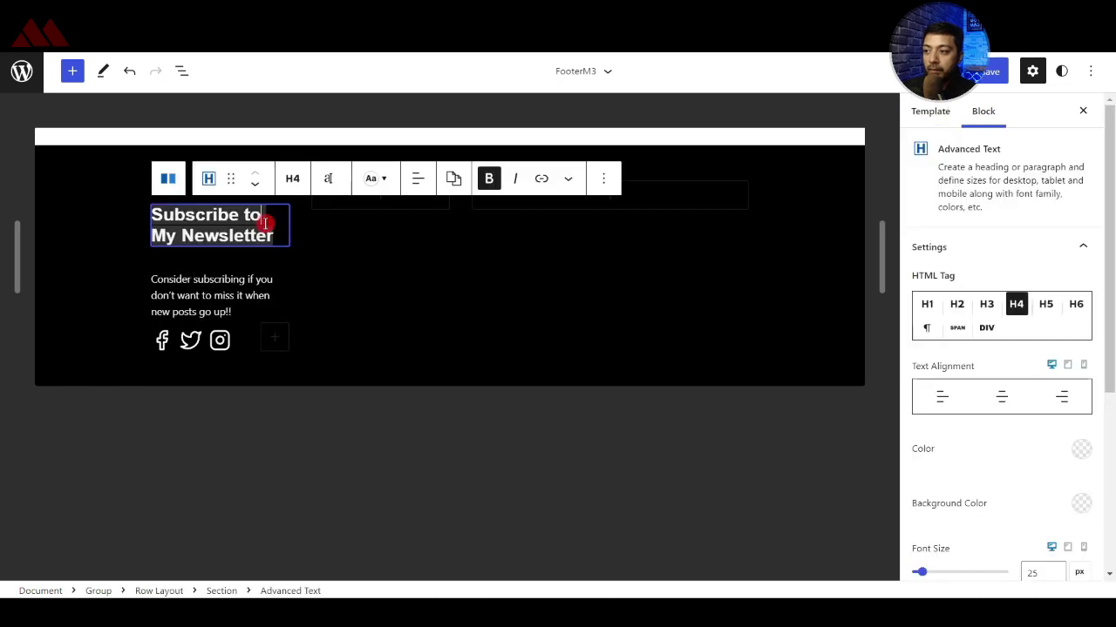
{"action": "left_click", "coordinate": [603, 178]}
{"action": "left_click", "coordinate": [602, 253]}
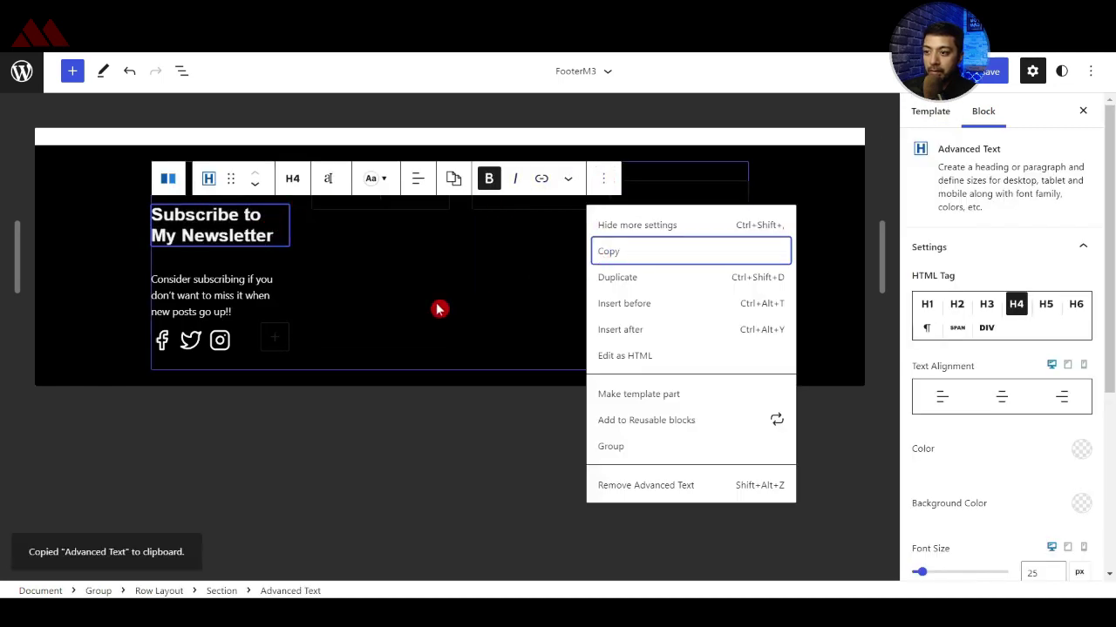
{"action": "left_click", "coordinate": [413, 221]}
{"action": "left_click", "coordinate": [381, 199]}
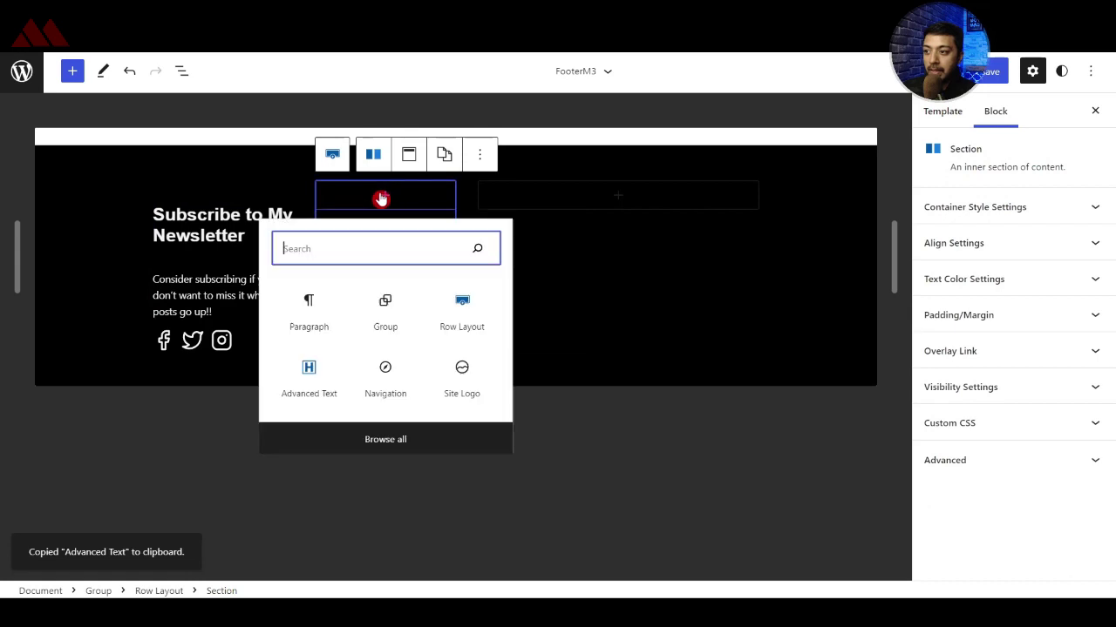
{"action": "left_click", "coordinate": [308, 315]}
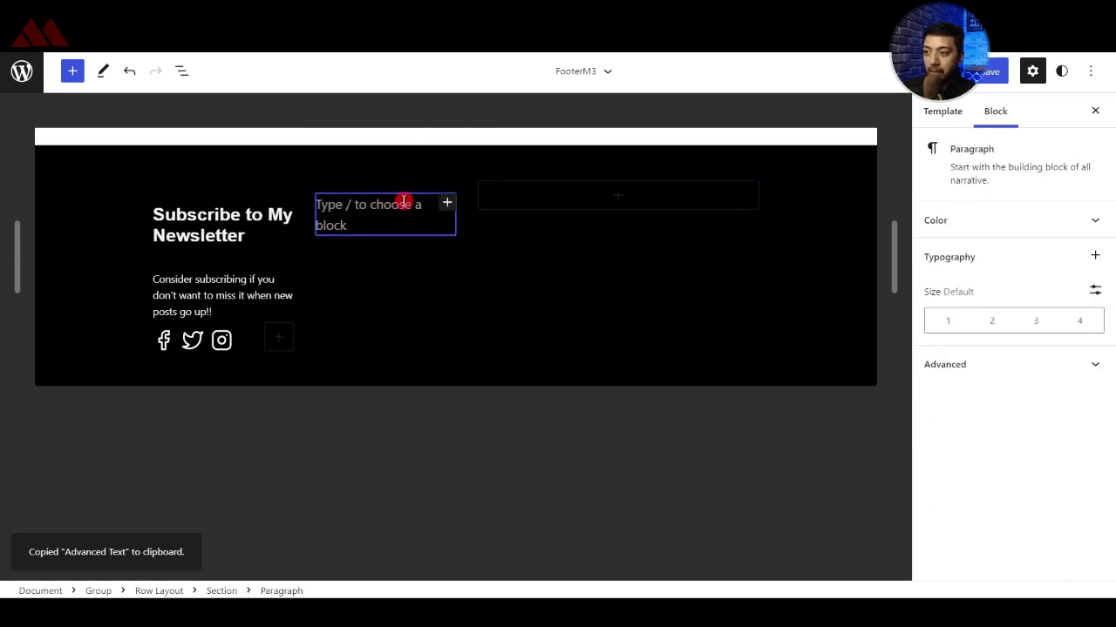
{"action": "key", "text": "ctrl+v"}
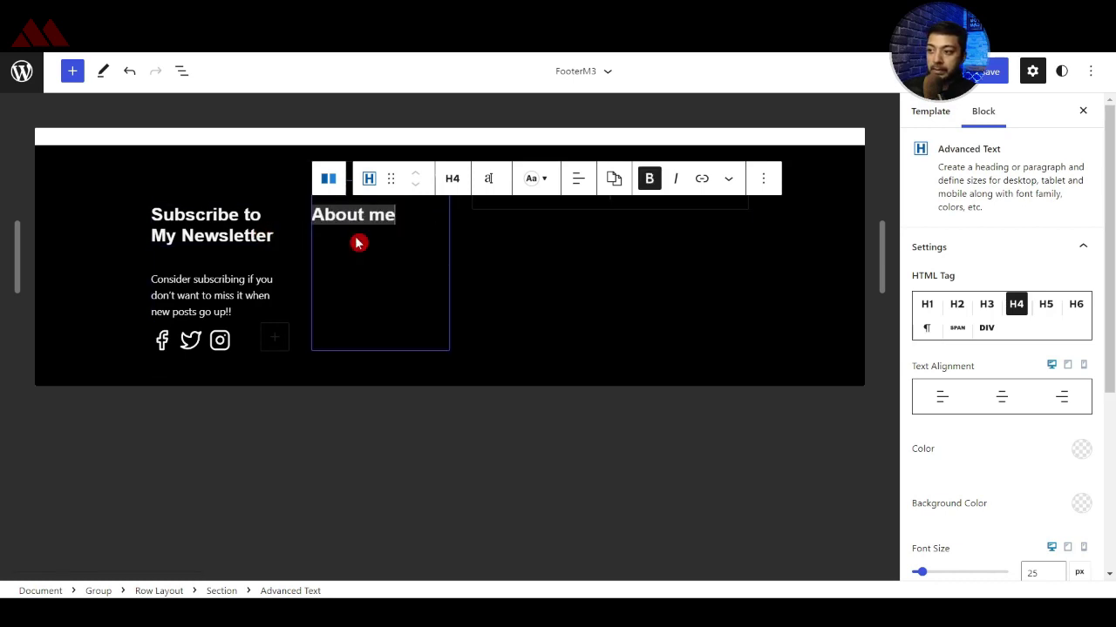
- Paste a Lorem Ipsum paragraph below the "About me" heading and set its custom font size to 14
{"action": "left_click", "coordinate": [405, 309]}
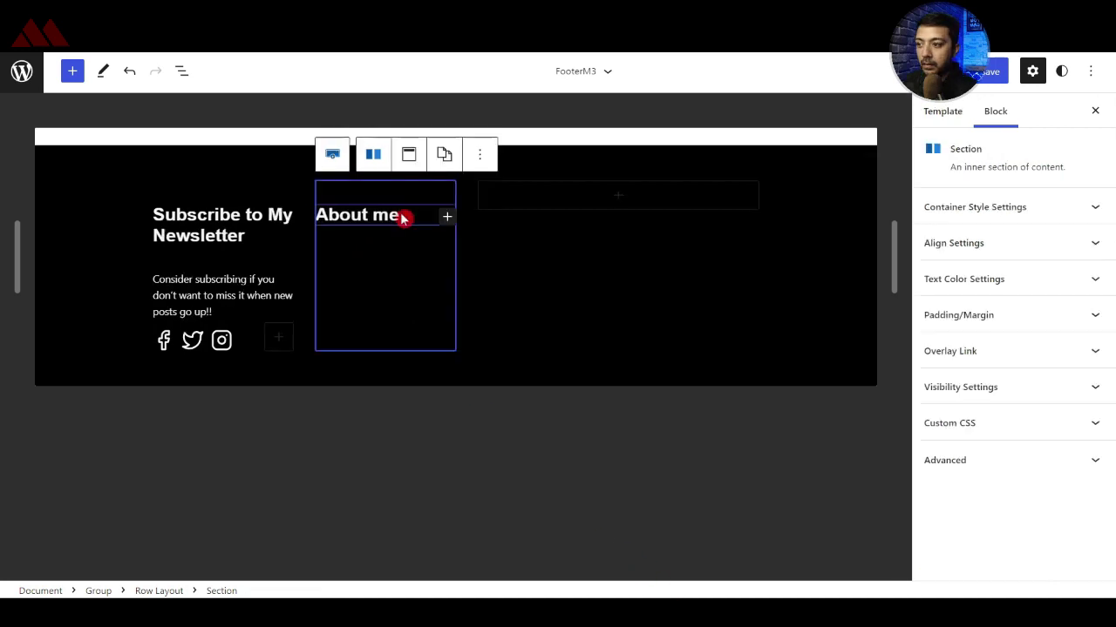
{"action": "left_click", "coordinate": [409, 215]}
{"action": "key", "text": "Return"}
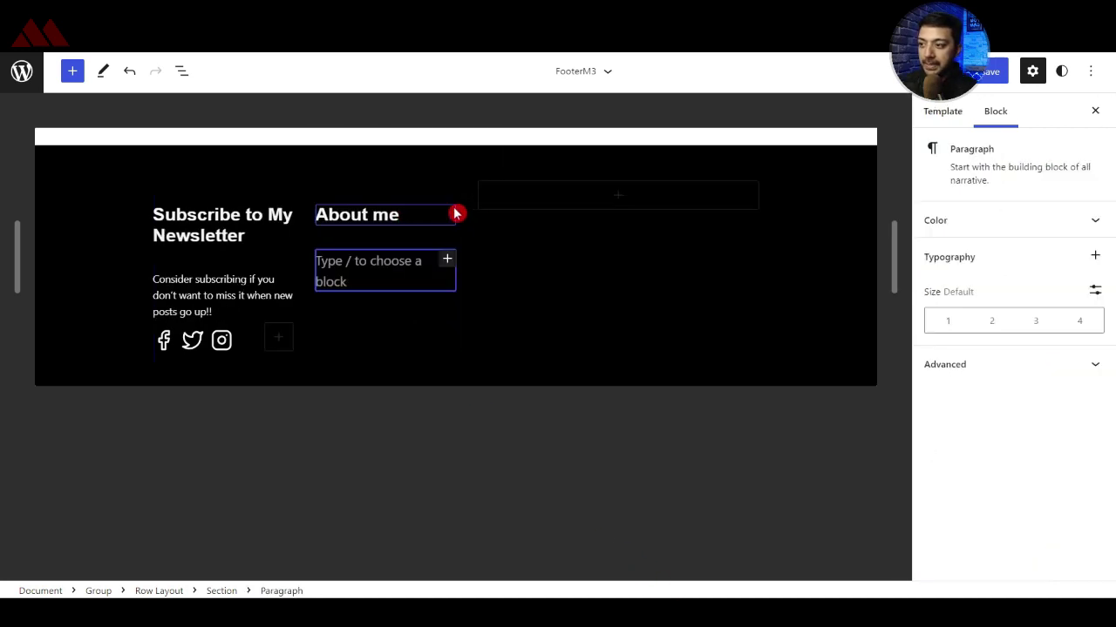
{"action": "key", "text": "ctrl+v"}
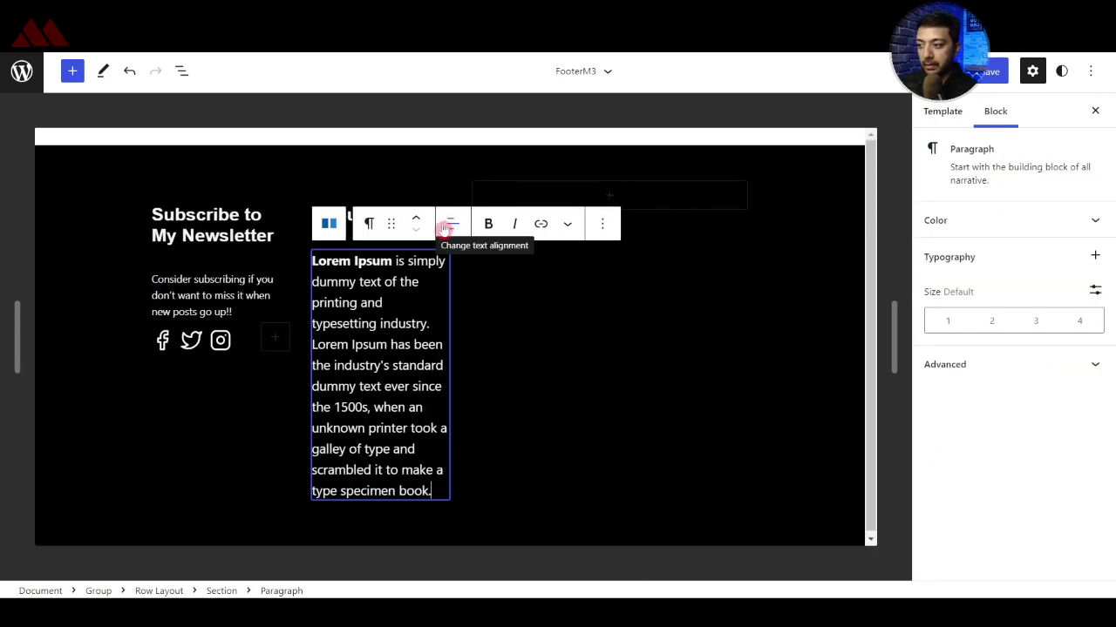
{"action": "left_click", "coordinate": [1095, 291]}
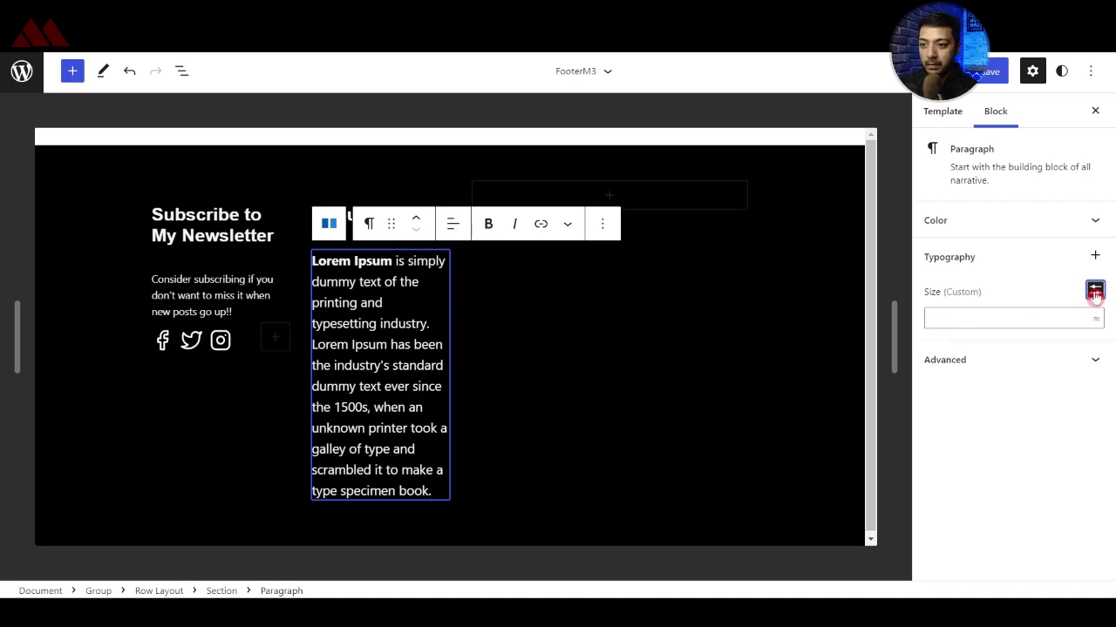
{"action": "left_click", "coordinate": [977, 319]}
{"action": "type", "text": "14"}
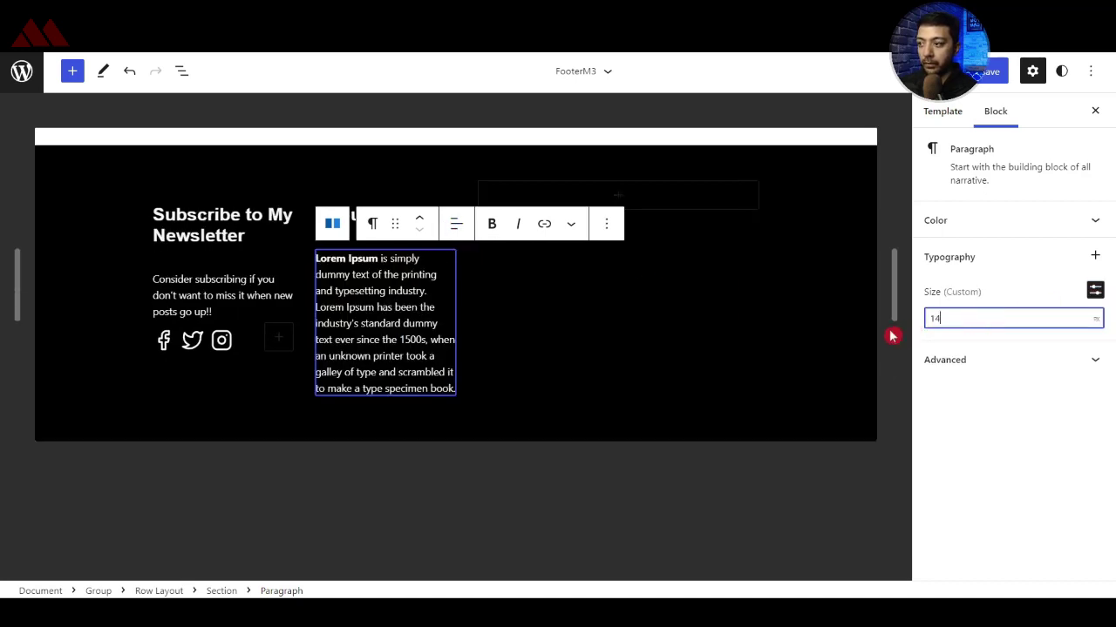
{"action": "left_click", "coordinate": [378, 456]}
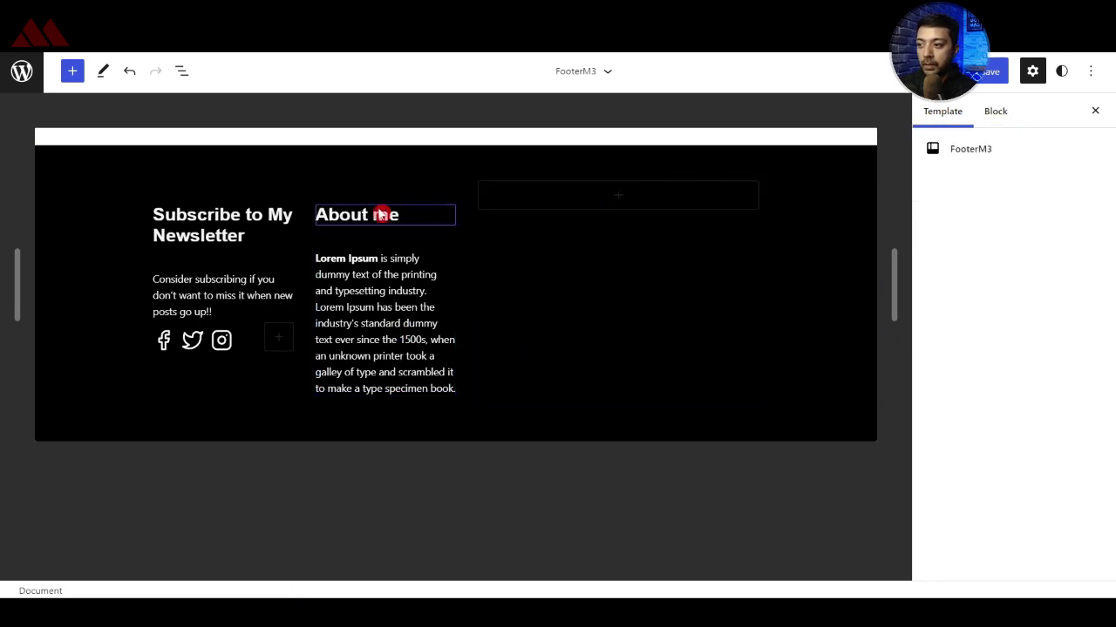
- Copy the "About me" heading block into the empty third column of the footer
{"action": "triple_click", "coordinate": [383, 214]}
{"action": "left_click", "coordinate": [760, 175]}
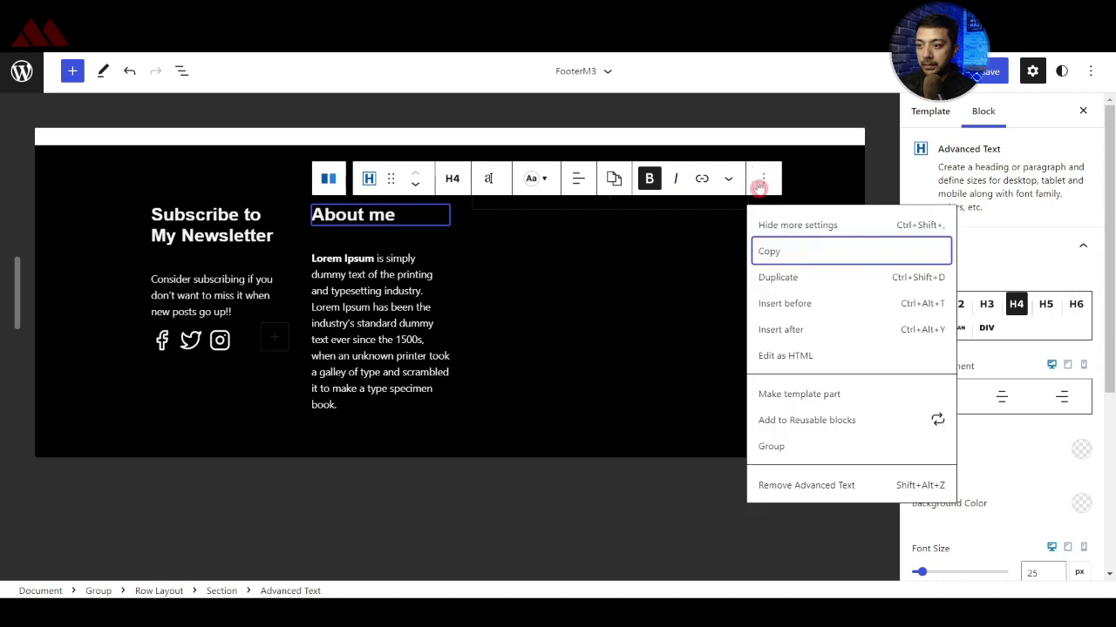
{"action": "left_click", "coordinate": [771, 253]}
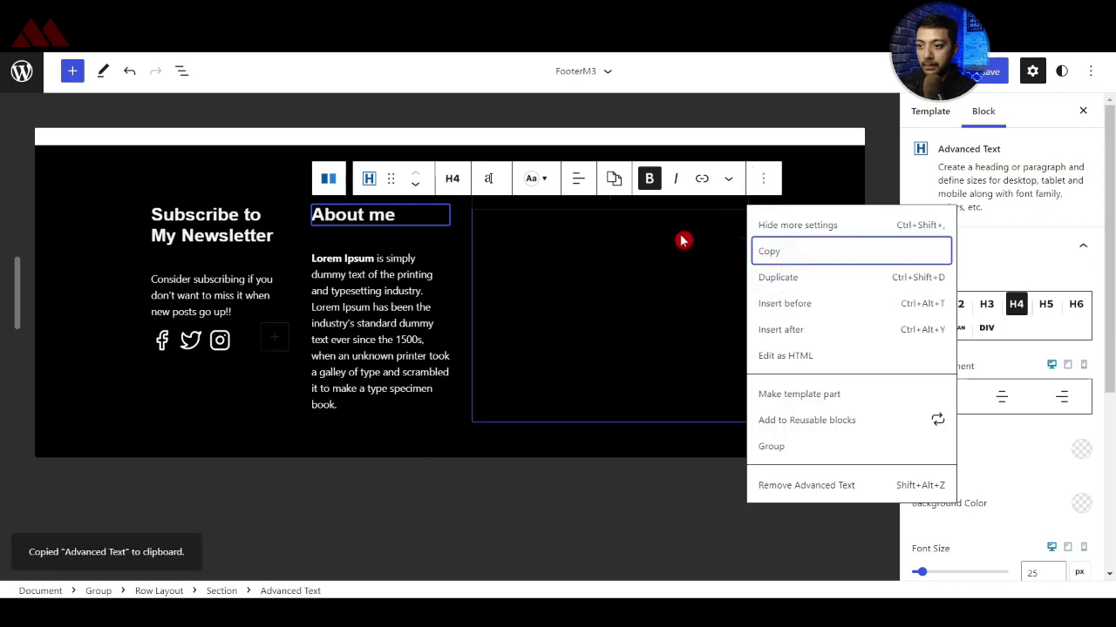
{"action": "left_click", "coordinate": [625, 222]}
{"action": "left_click", "coordinate": [620, 197]}
{"action": "left_click", "coordinate": [541, 301]}
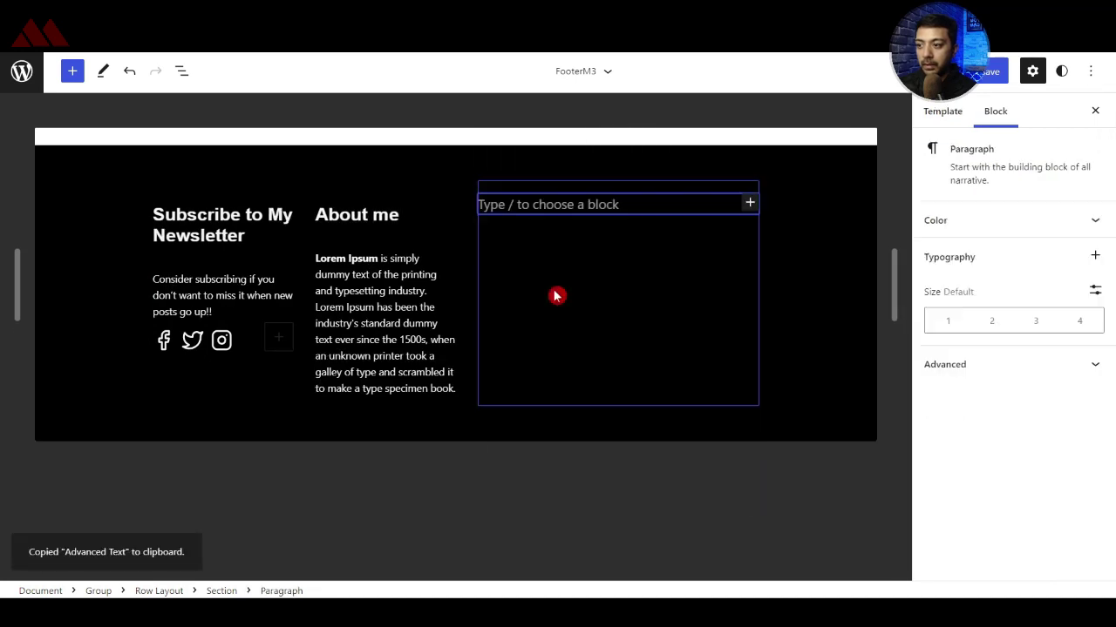
{"action": "key", "text": "ctrl+v"}
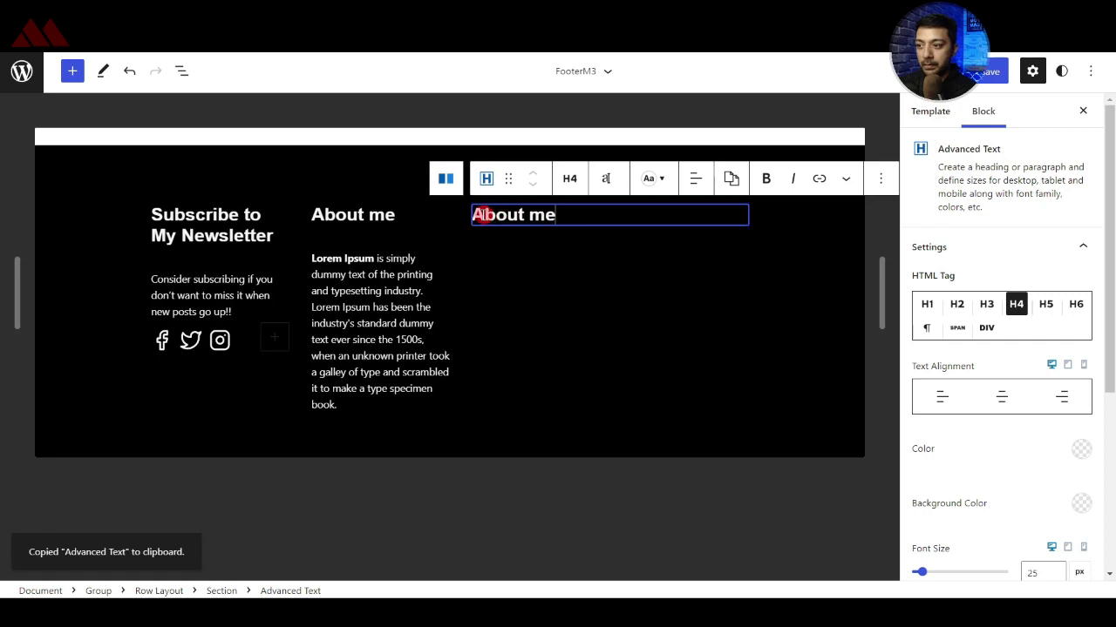
- Change the third column's heading text to "Contact Us" and make it bold
{"action": "left_click_drag", "start_coordinate": [478, 214], "coordinate": [727, 213]}
{"action": "type", "text": "Contact me"}
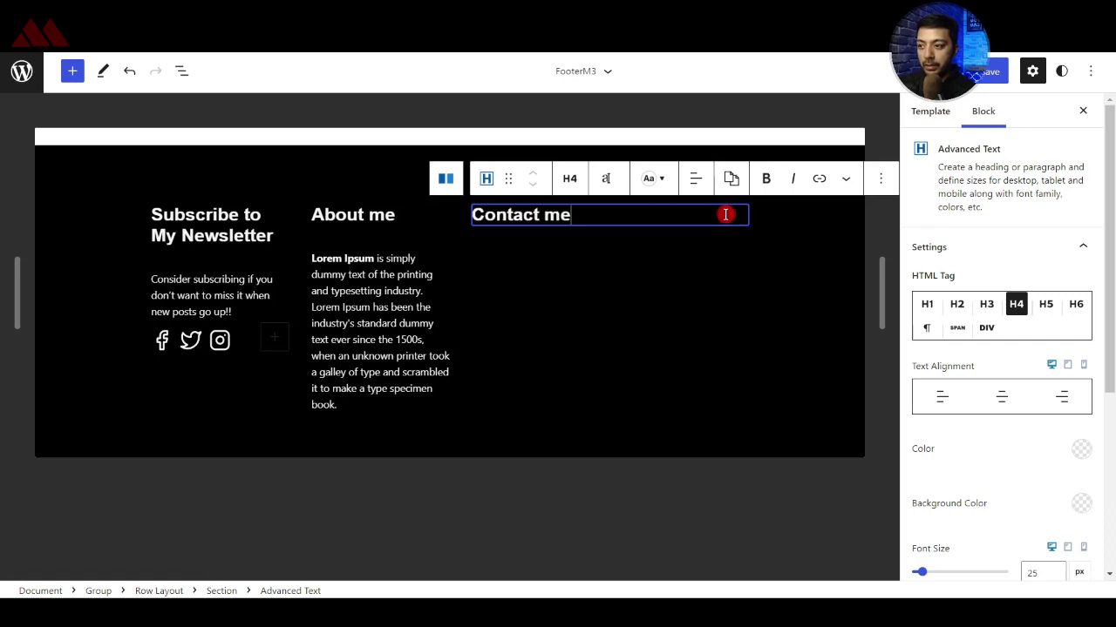
{"action": "key", "text": "ctrl+a"}
{"action": "key", "text": "ctrl+b"}
{"action": "type", "text": "Us"}
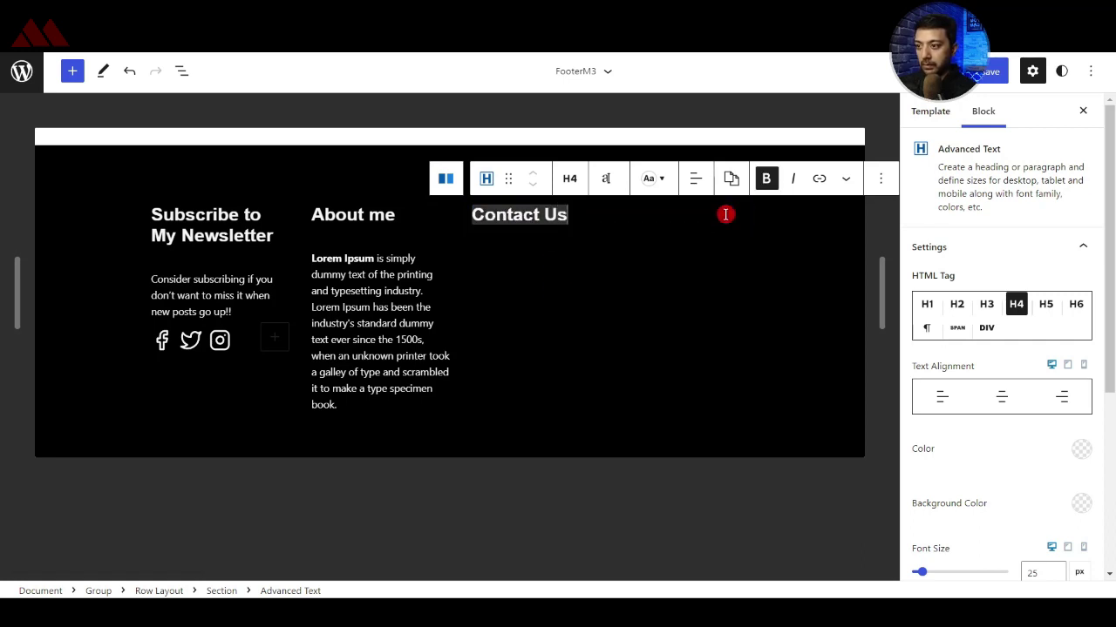
- Insert a Form block below the "Contact Us" heading
{"action": "left_click", "coordinate": [725, 214]}
{"action": "key", "text": "Return"}
{"action": "type", "text": "/fior"}
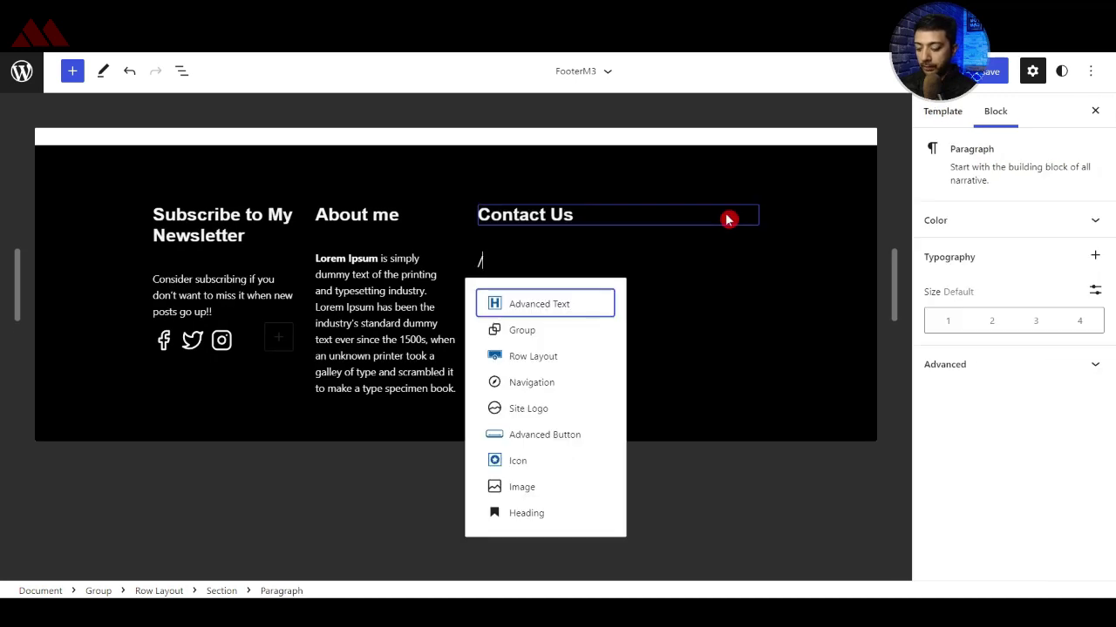
{"action": "key", "text": "BackSpace"}
{"action": "key", "text": "BackSpace"}
{"action": "type", "text": "orm"}
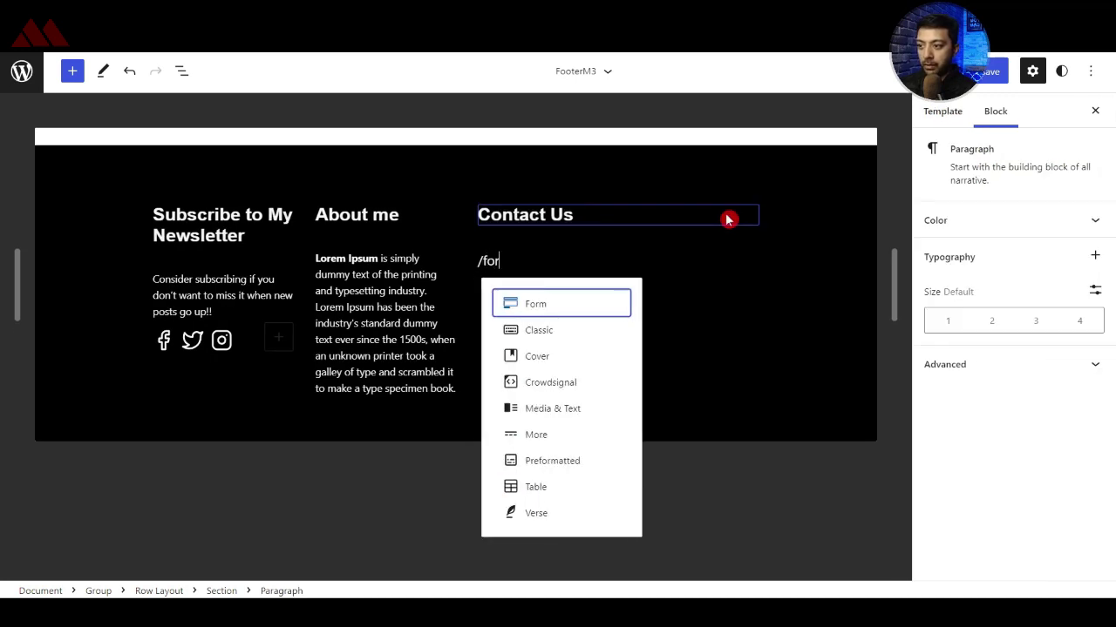
{"action": "left_click", "coordinate": [555, 309]}
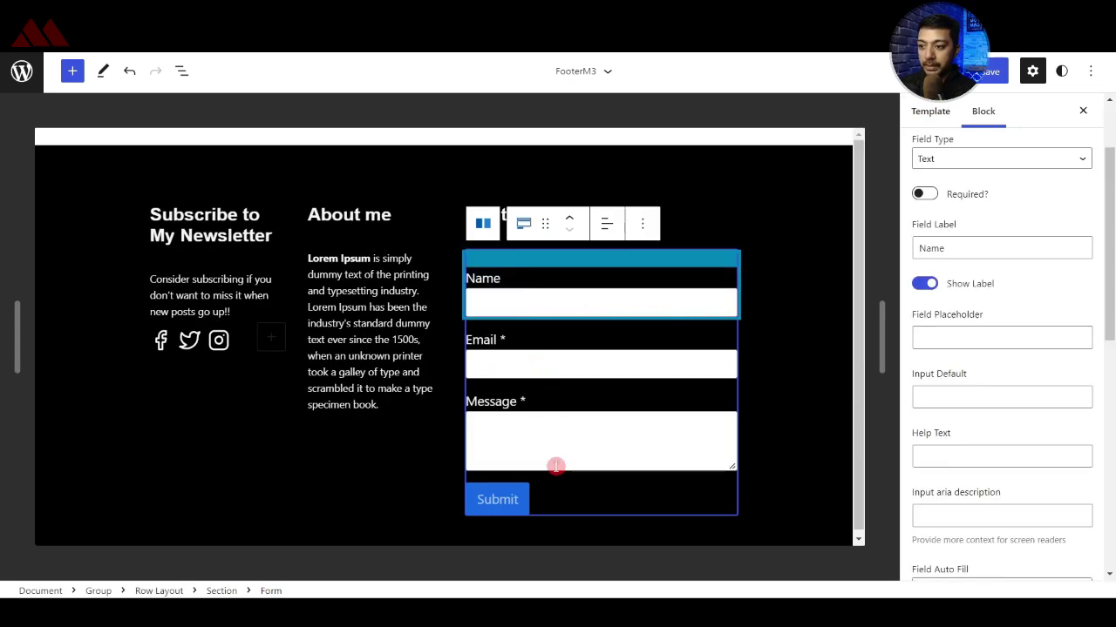
- Set the form's Submit button background to the solid color 007527
{"action": "scroll", "coordinate": [1047, 334], "scroll_direction": "up", "scroll_amount": 2}
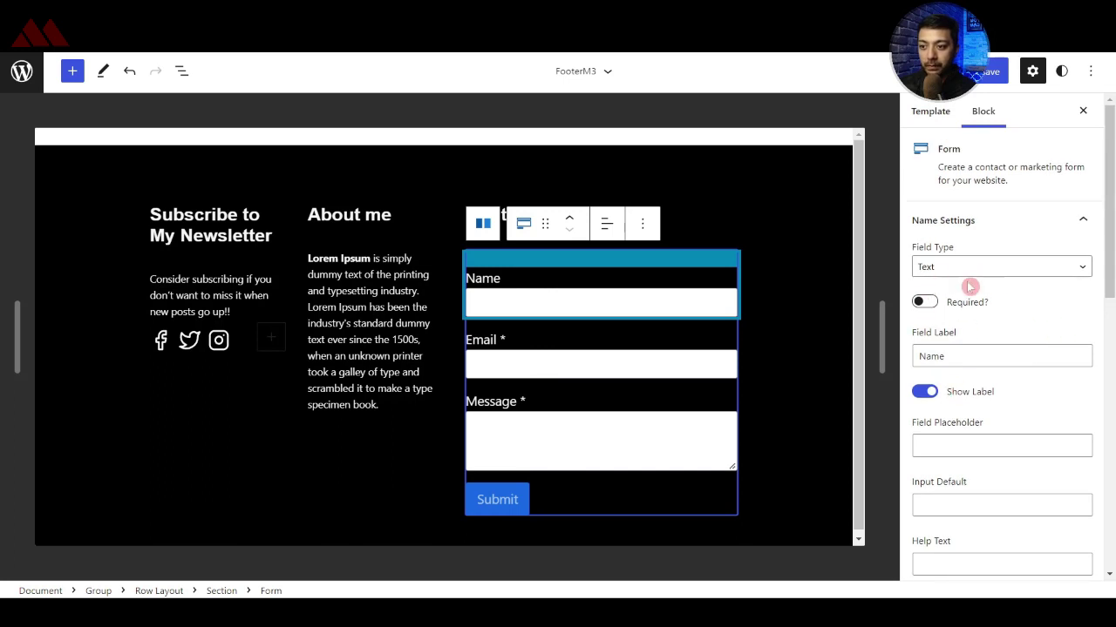
{"action": "scroll", "coordinate": [970, 286], "scroll_direction": "down", "scroll_amount": 10}
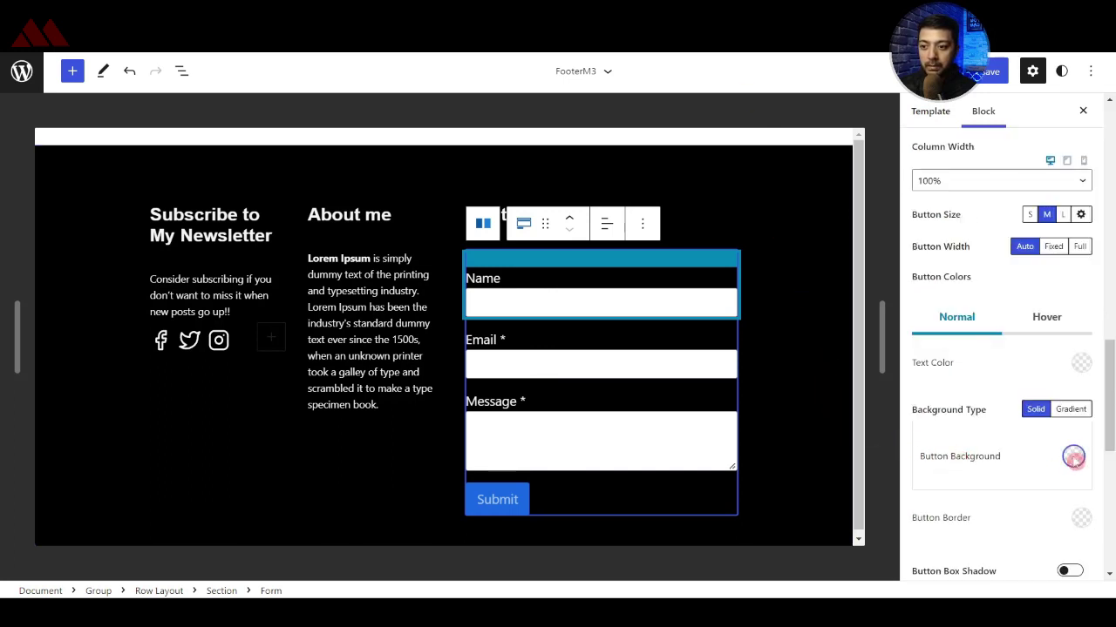
{"action": "left_click", "coordinate": [1073, 456]}
{"action": "type", "text": "007527"}
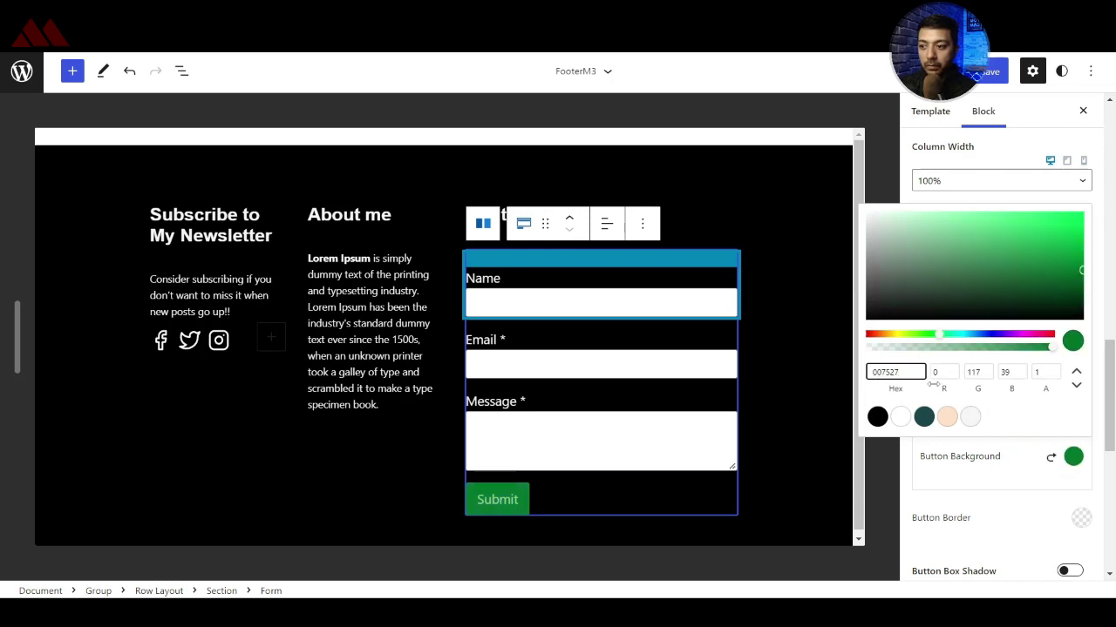
{"action": "left_click", "coordinate": [1021, 498]}
- Set the Submit button's hover background to the solid color cf2e2e
{"action": "left_click", "coordinate": [1041, 330]}
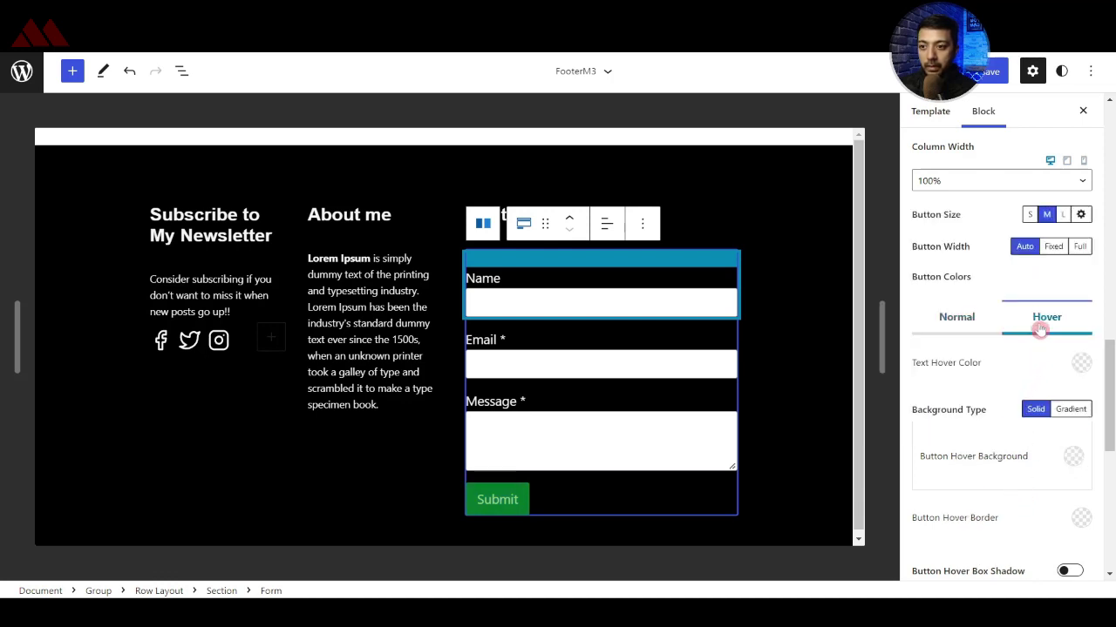
{"action": "left_click", "coordinate": [1073, 457]}
{"action": "left_click", "coordinate": [918, 373]}
{"action": "type", "text": "cf2e2e"}
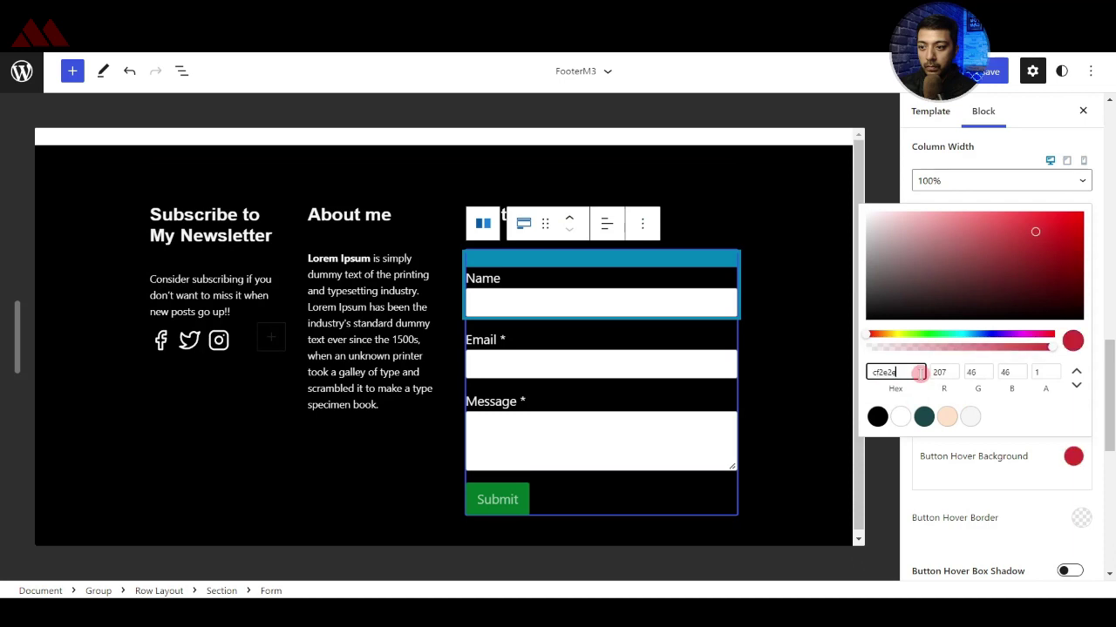
{"action": "left_click", "coordinate": [995, 473]}
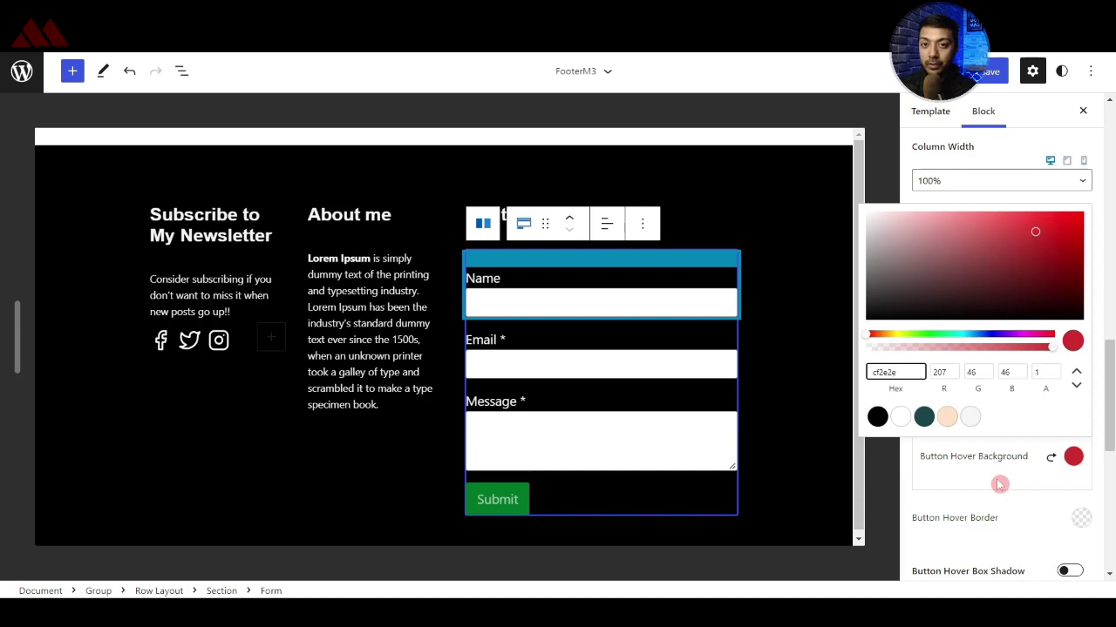
- Save the changes to the FooterM3 template part and go to the site's Template Parts overview
{"action": "left_click", "coordinate": [998, 75]}
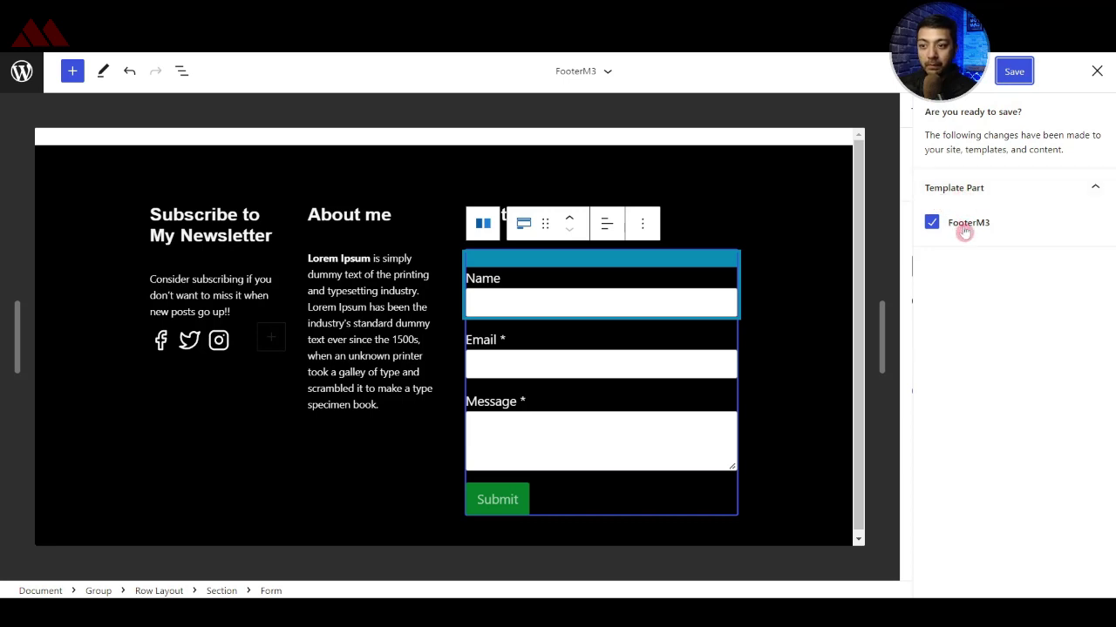
{"action": "left_click", "coordinate": [1013, 72]}
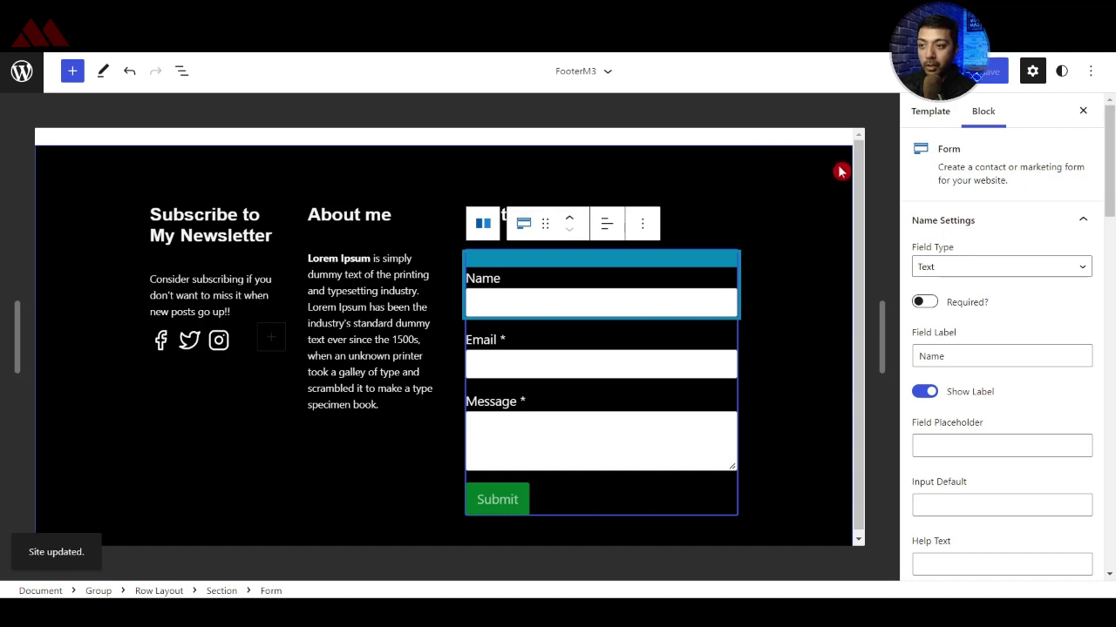
{"action": "left_click", "coordinate": [21, 71]}
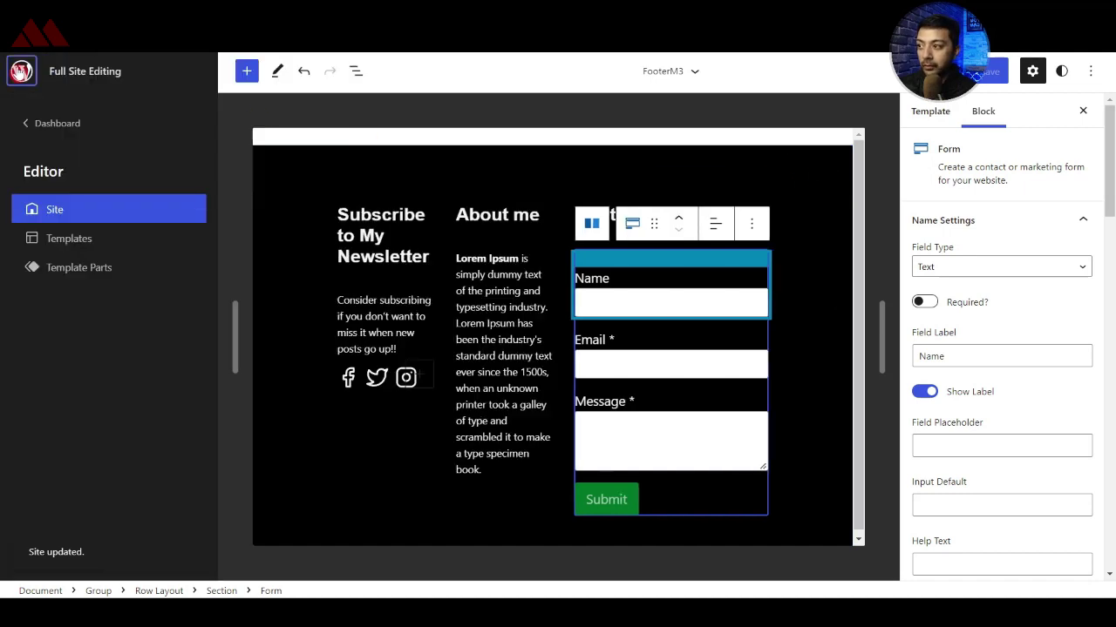
{"action": "left_click", "coordinate": [99, 267]}
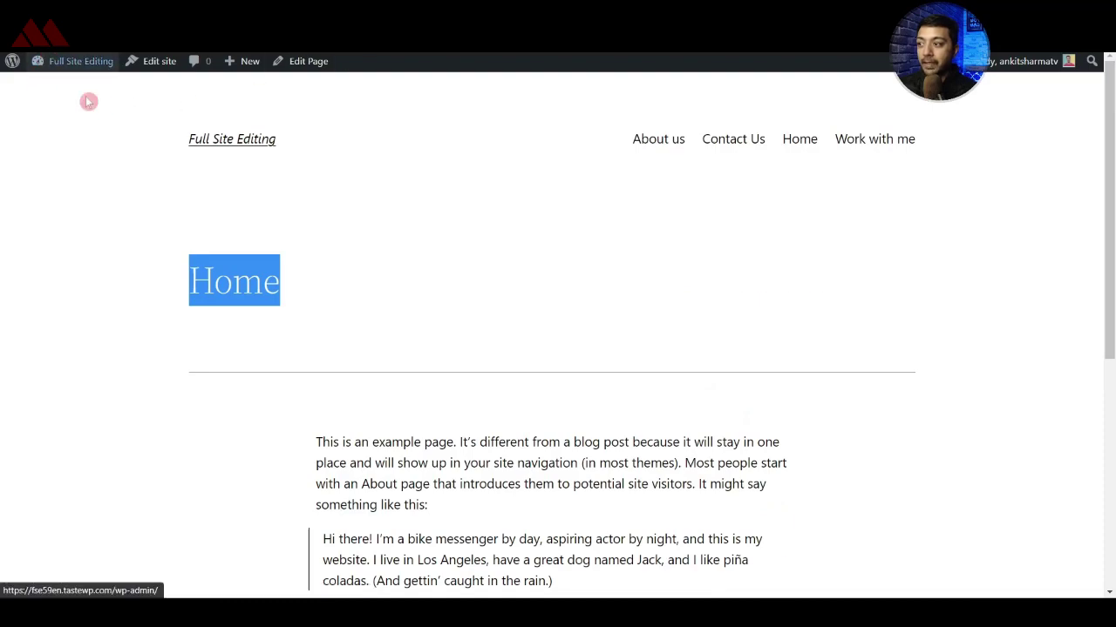
- Reload the live Home page and open it for editing in a new browser tab
{"action": "key", "text": "F5"}
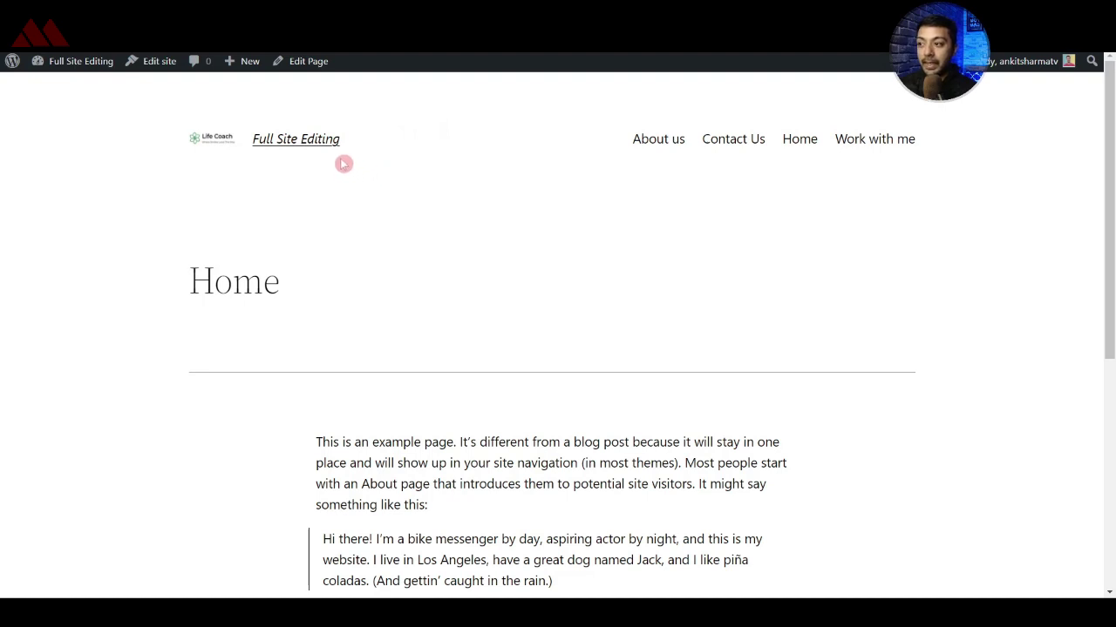
{"action": "right_click", "coordinate": [296, 61]}
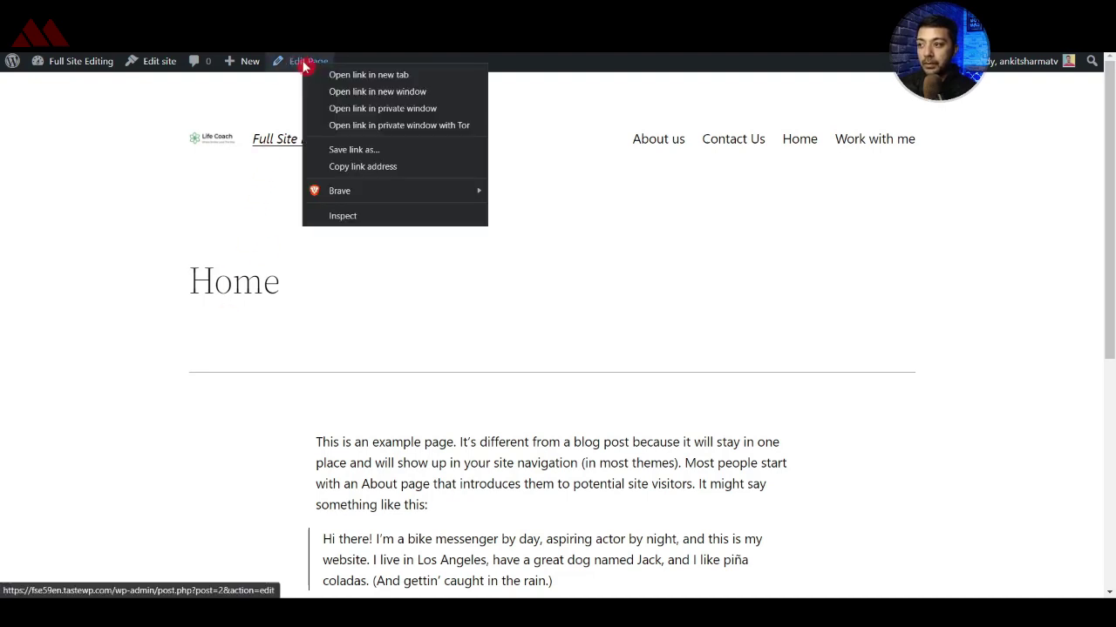
{"action": "left_click", "coordinate": [316, 73]}
{"action": "left_click", "coordinate": [470, 12]}
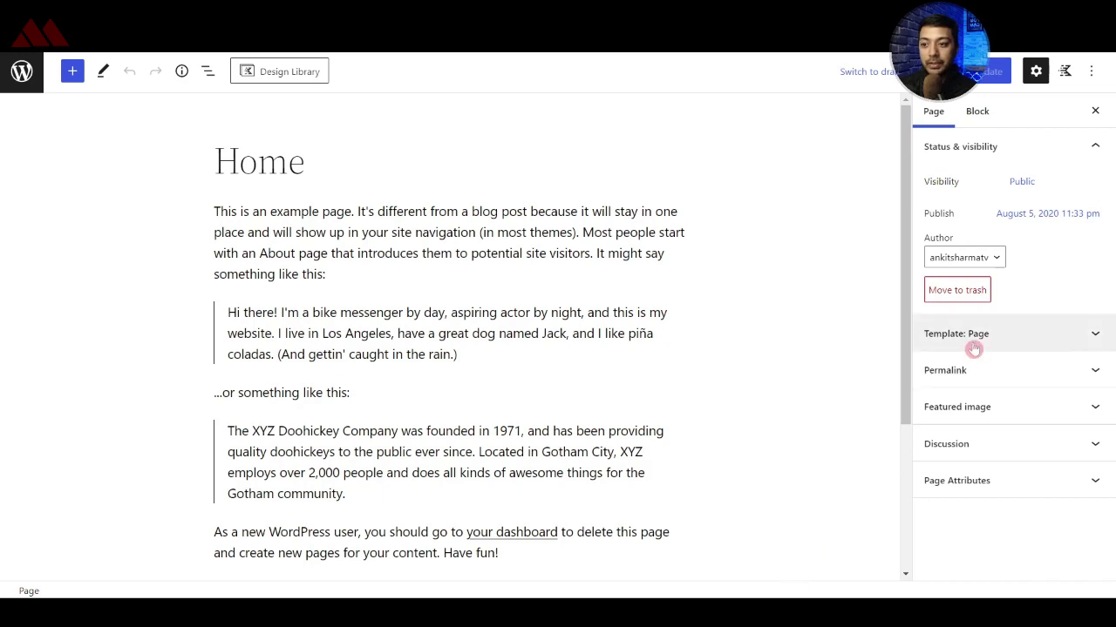
- Create a new custom template named "Homepage Design" for the Home page
{"action": "left_click", "coordinate": [1053, 341]}
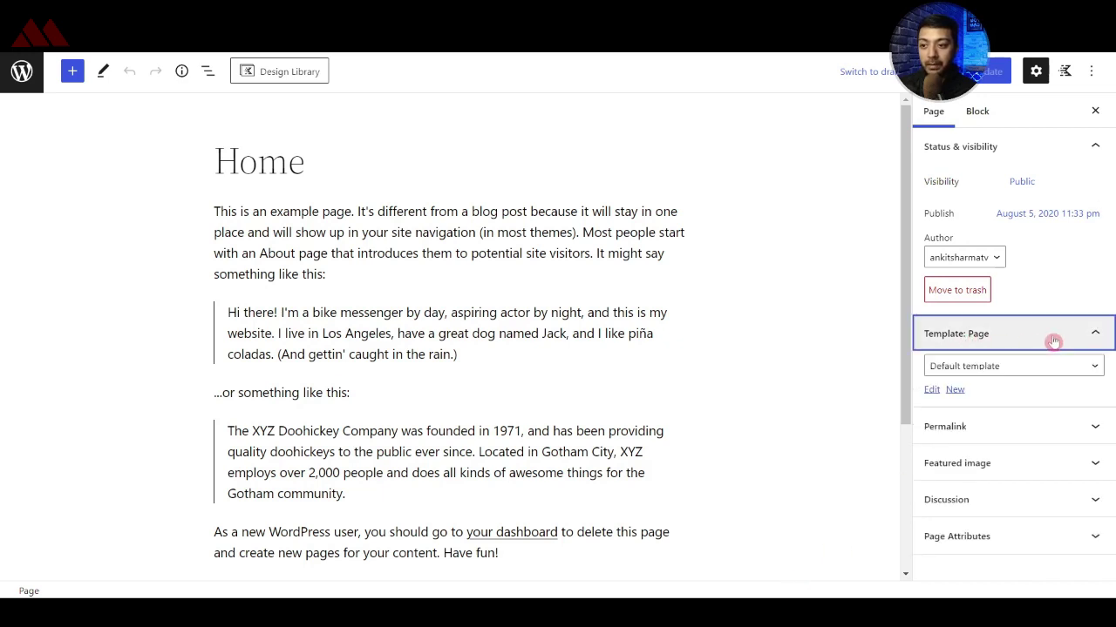
{"action": "left_click", "coordinate": [971, 375]}
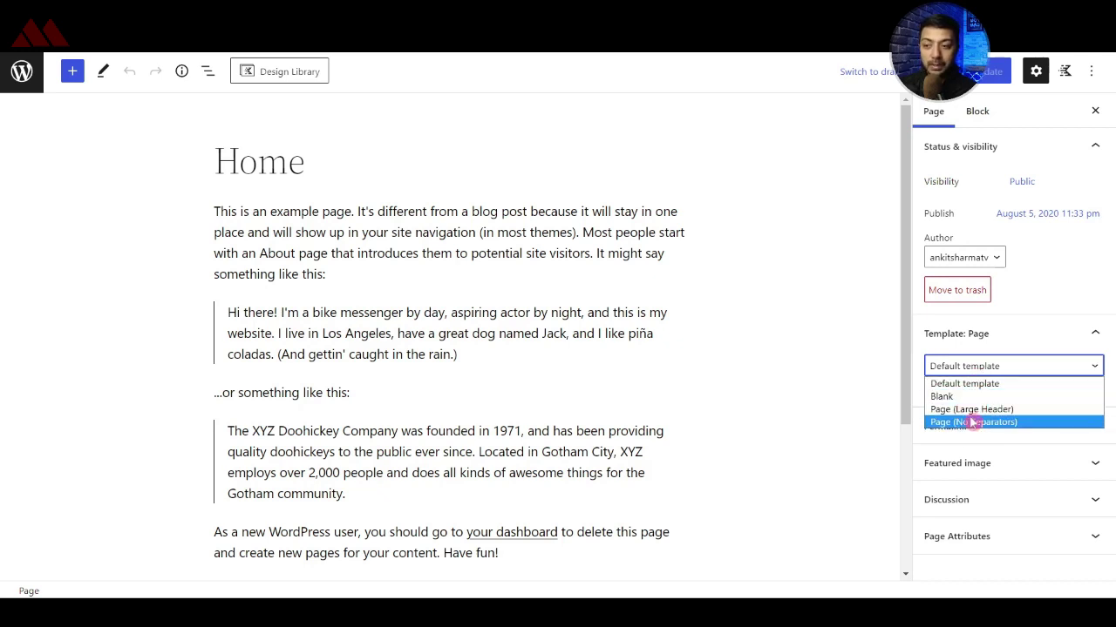
{"action": "left_click", "coordinate": [1010, 367]}
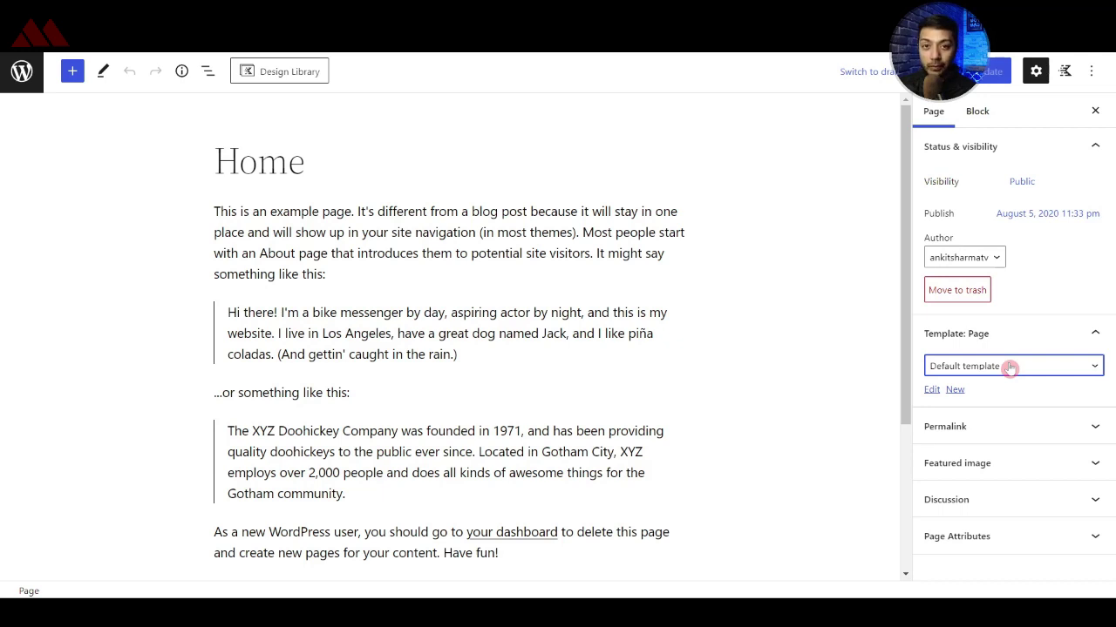
{"action": "left_click", "coordinate": [955, 391]}
{"action": "type", "text": "Homepage Design"}
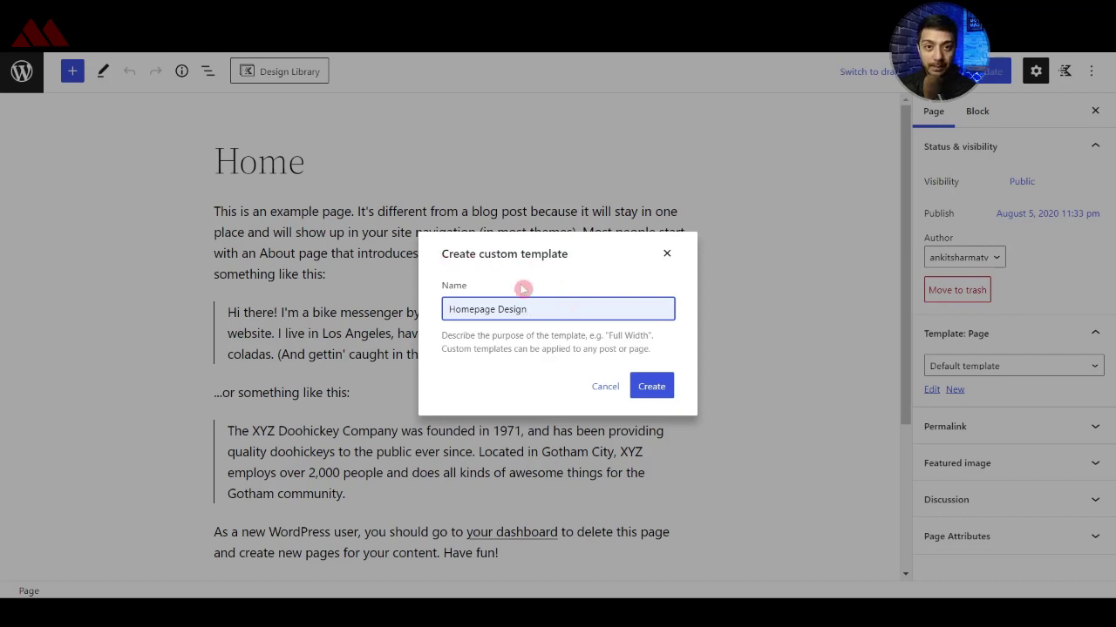
{"action": "left_click", "coordinate": [651, 386]}
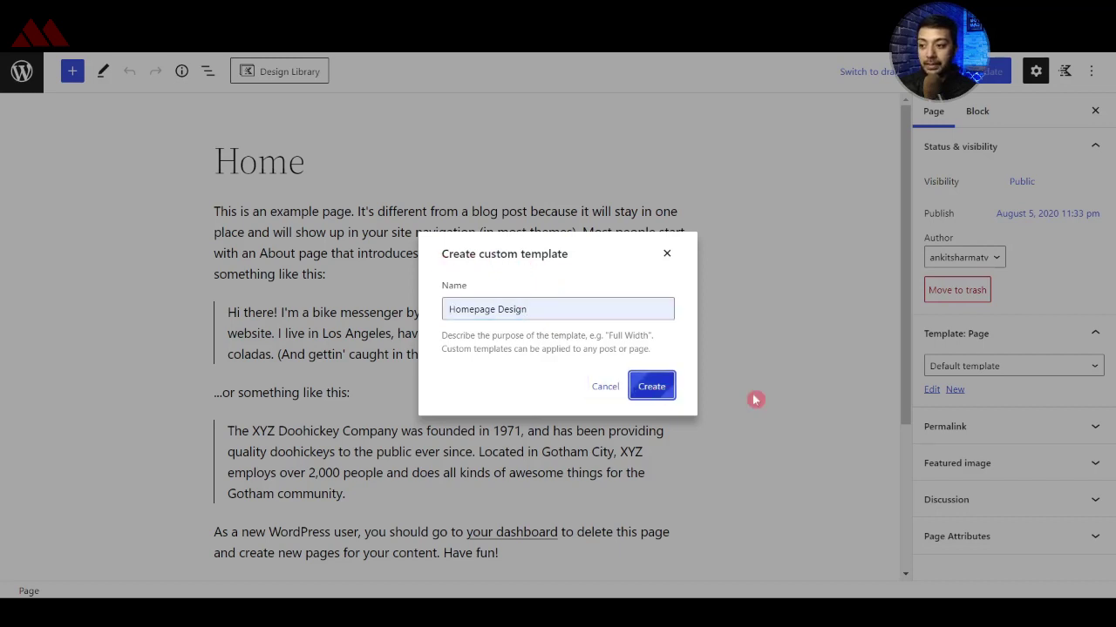
{"action": "left_click", "coordinate": [652, 135]}
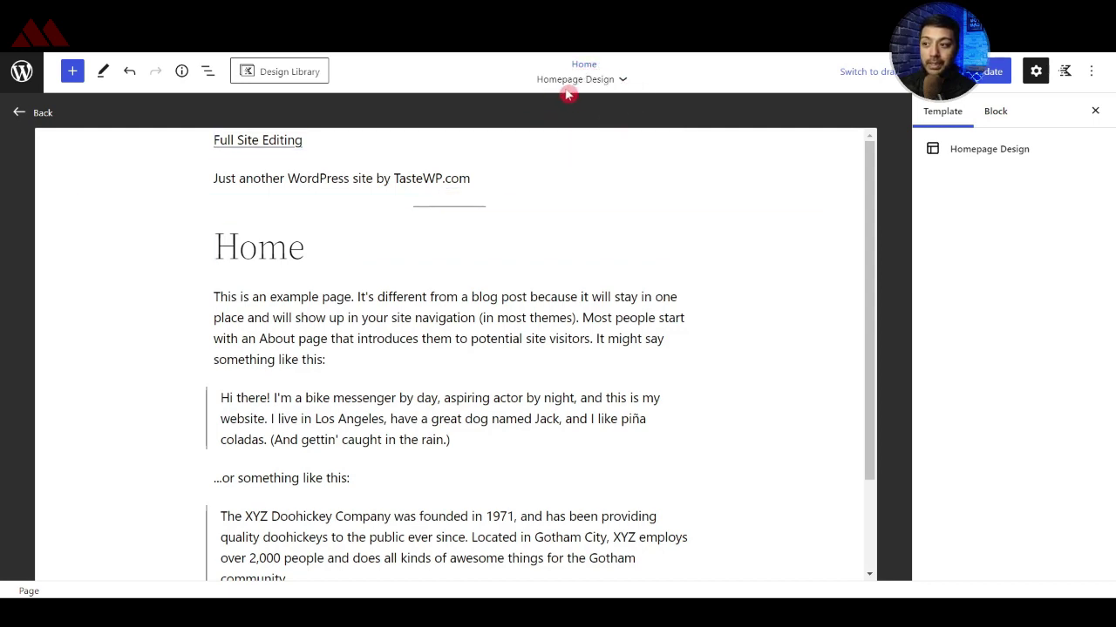
- Delete all default blocks from the Homepage Design template: the site title group, the separator and the post content group
{"action": "left_click", "coordinate": [625, 81]}
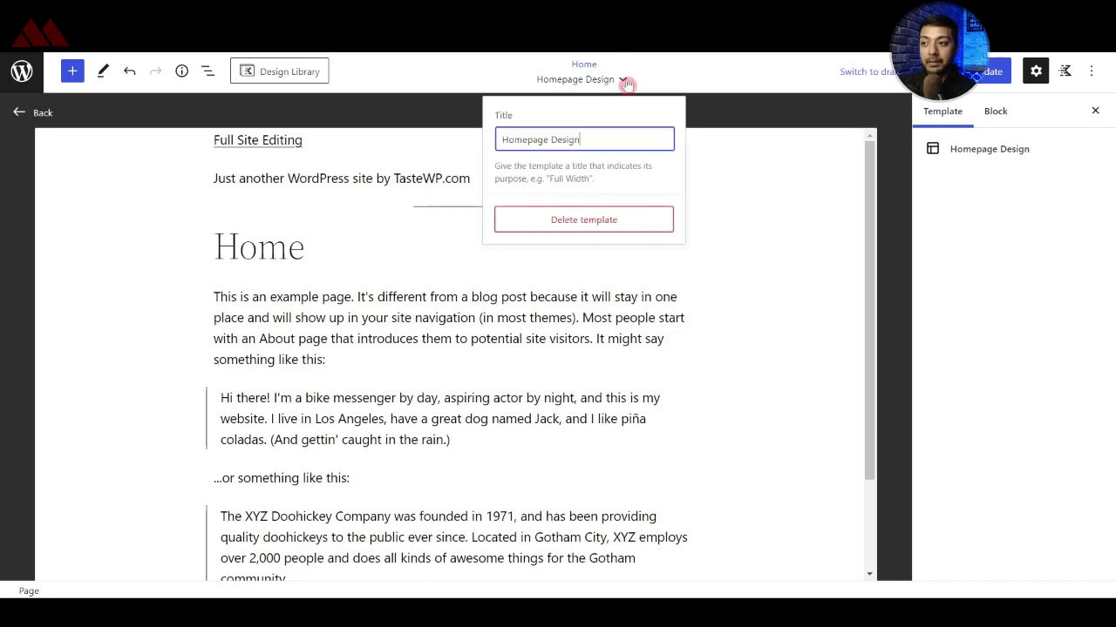
{"action": "left_click", "coordinate": [218, 104]}
{"action": "left_click", "coordinate": [206, 73]}
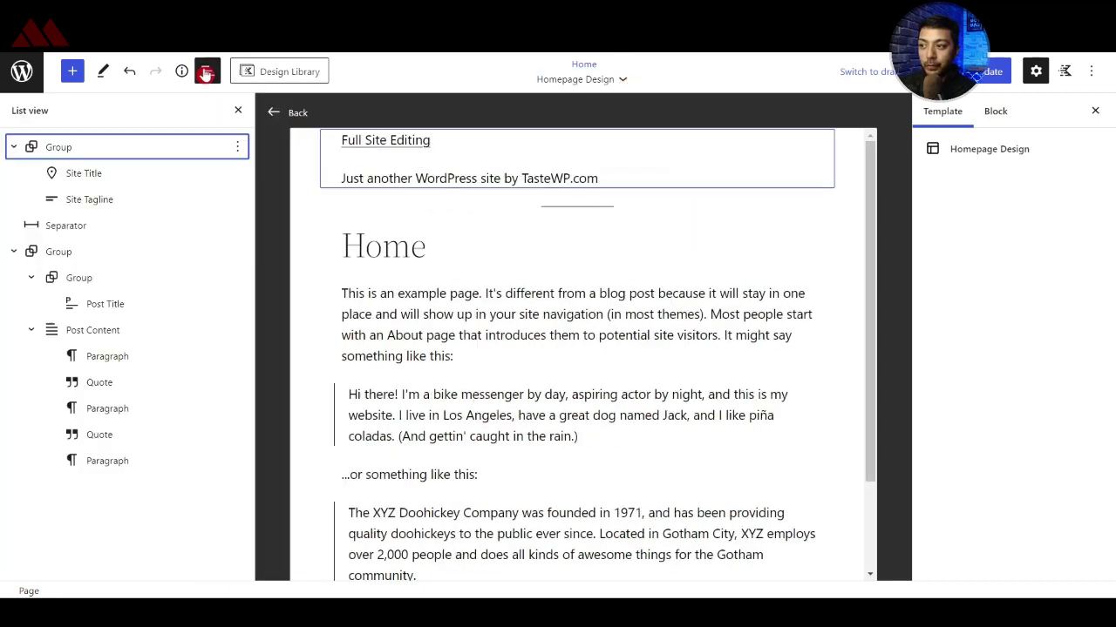
{"action": "left_click", "coordinate": [69, 150]}
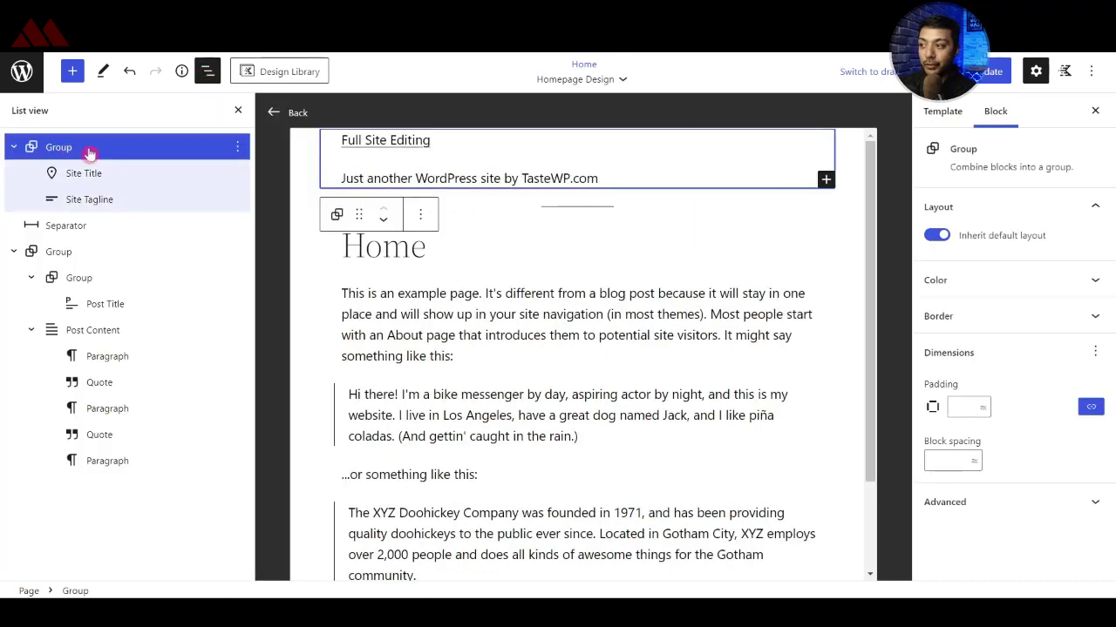
{"action": "left_click", "coordinate": [57, 252]}
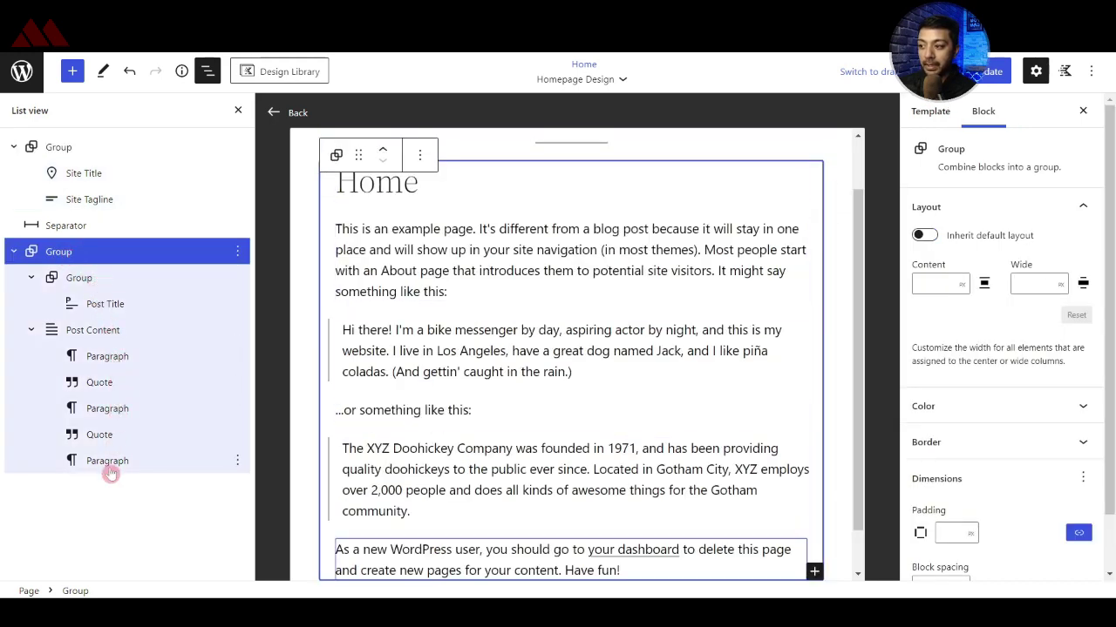
{"action": "left_click", "coordinate": [65, 147]}
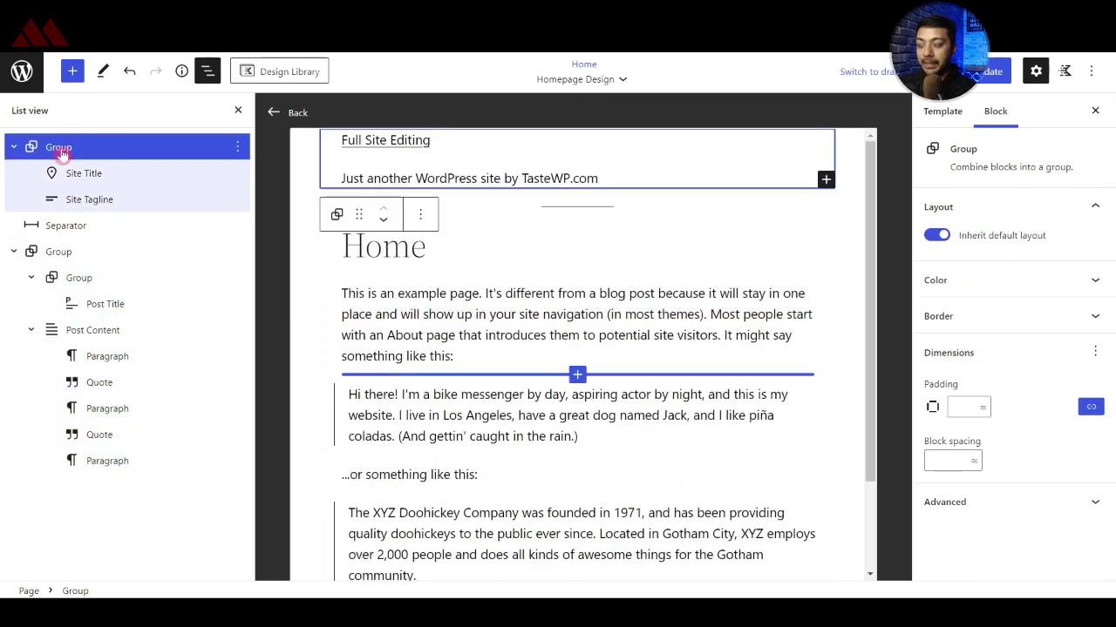
{"action": "key", "text": "Delete"}
{"action": "left_click", "coordinate": [62, 148]}
{"action": "key", "text": "Delete"}
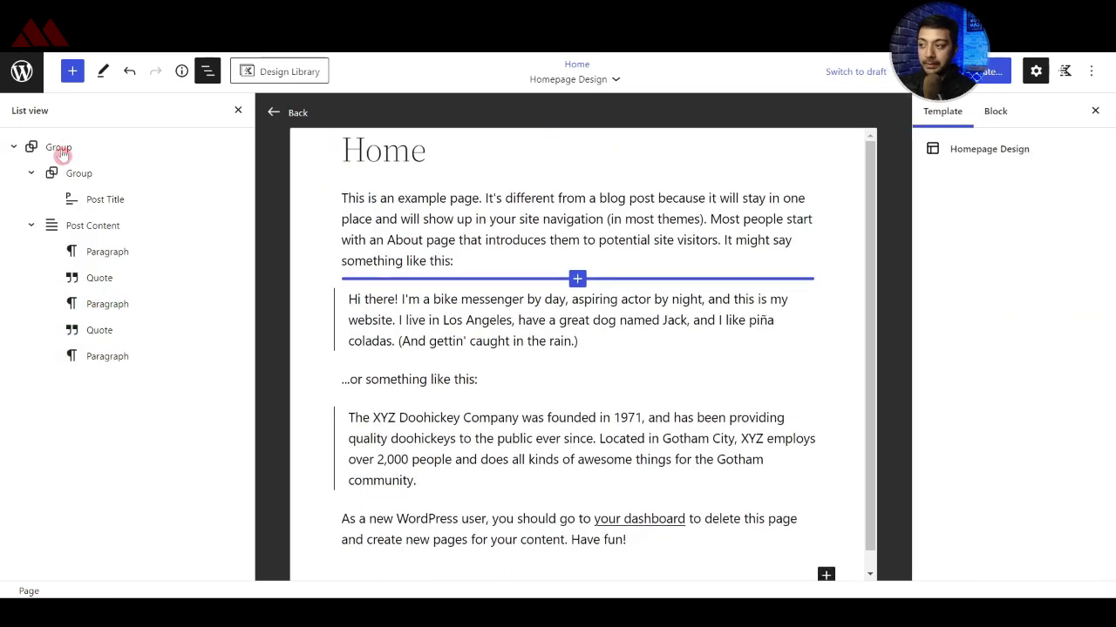
{"action": "left_click", "coordinate": [55, 149]}
{"action": "key", "text": "Delete"}
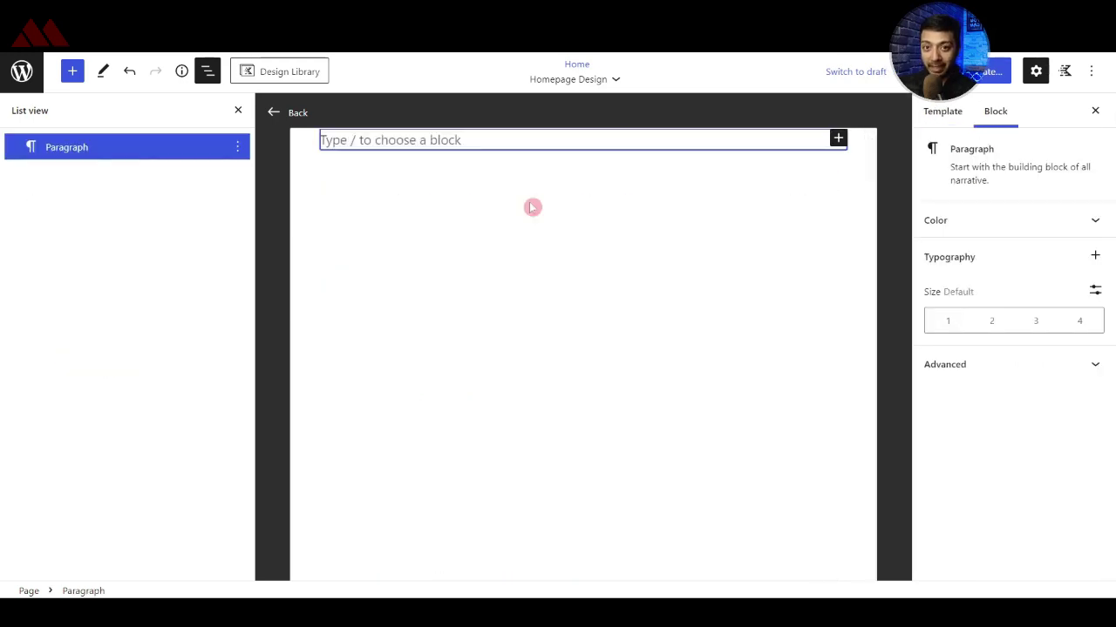
- Insert a Header block in the empty template and fill it with the existing HeaderM3 template part
{"action": "type", "text": "/head"}
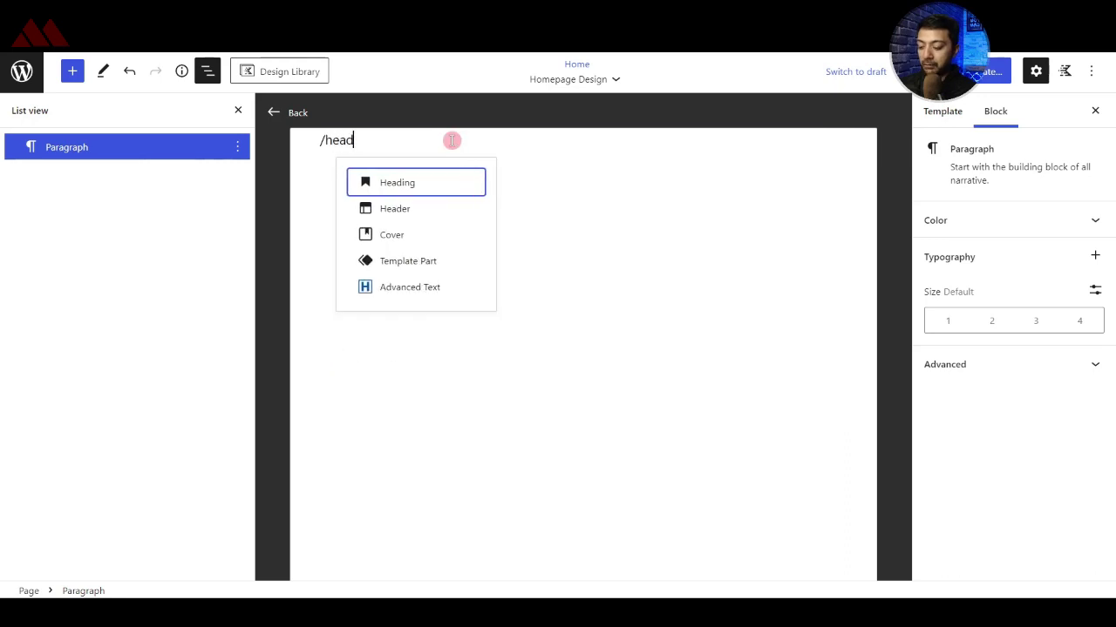
{"action": "left_click", "coordinate": [394, 211]}
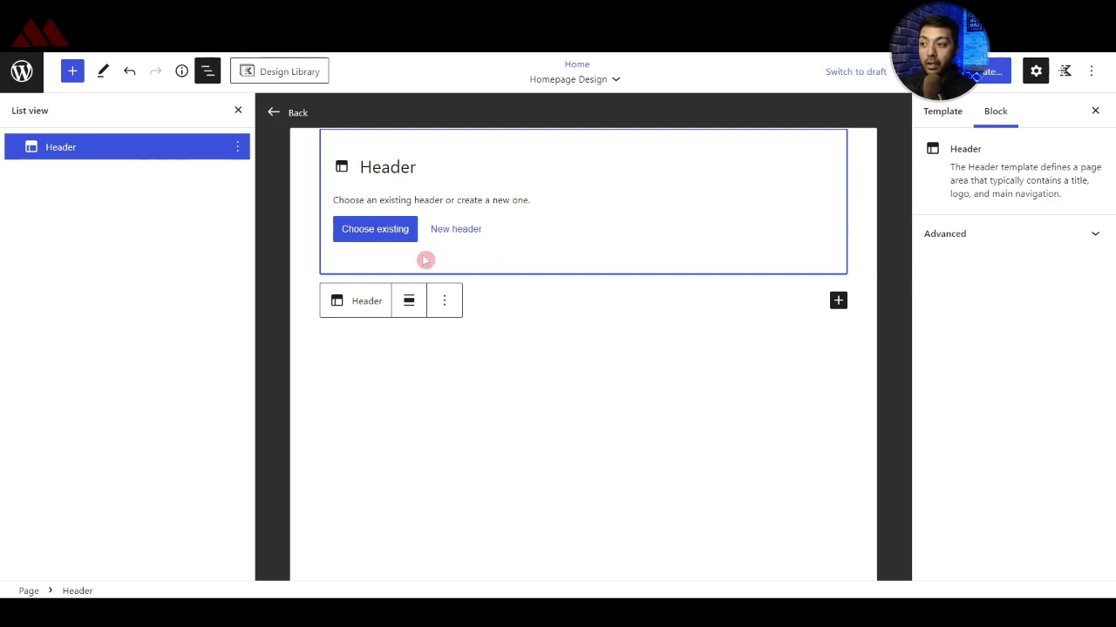
{"action": "left_click", "coordinate": [370, 235]}
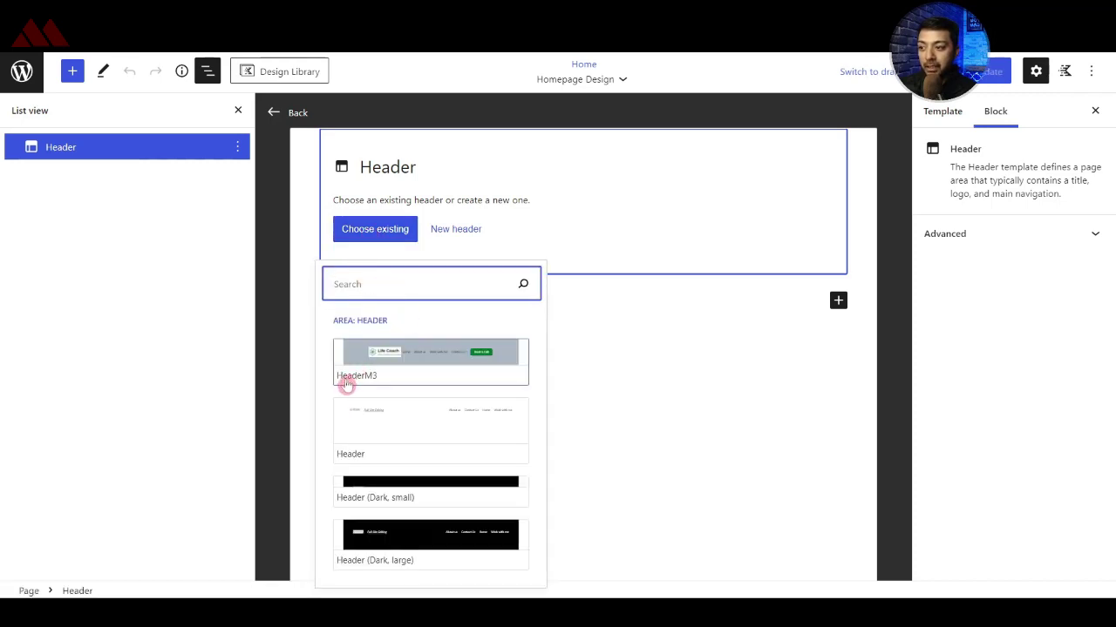
{"action": "left_click", "coordinate": [405, 373]}
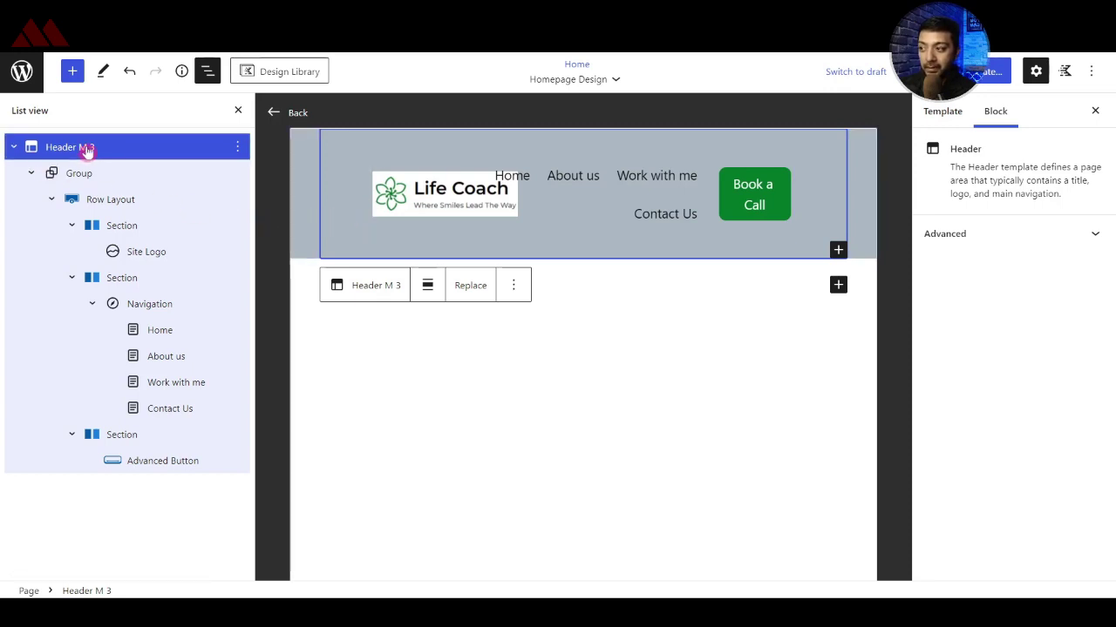
- Insert a Footer block after the header and fill it with the existing FooterM3 template part
{"action": "left_click", "coordinate": [237, 146]}
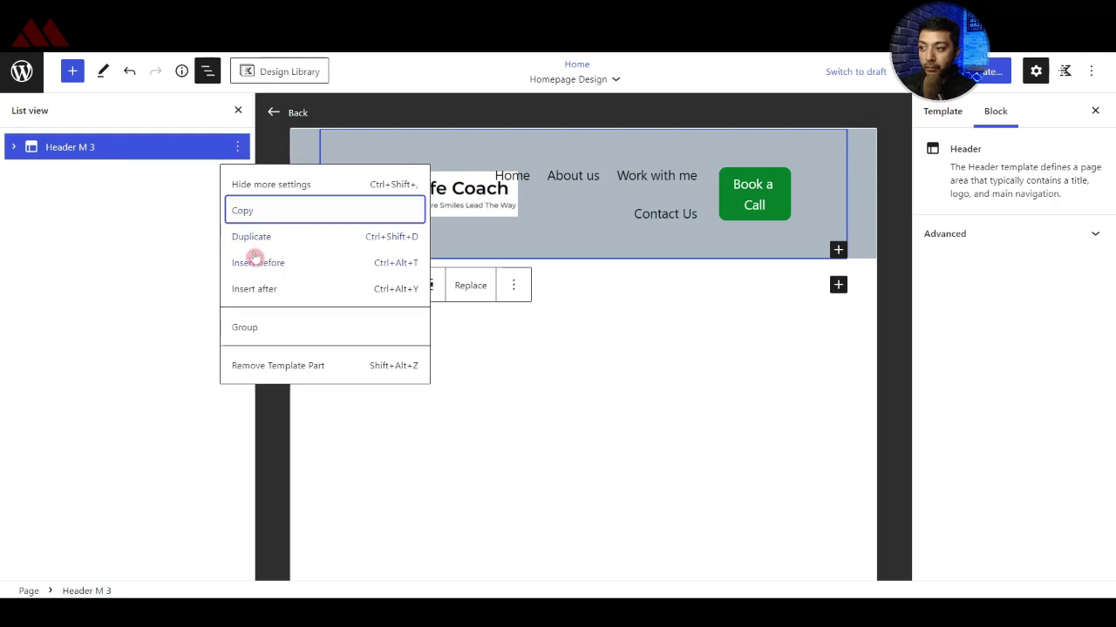
{"action": "left_click", "coordinate": [243, 292]}
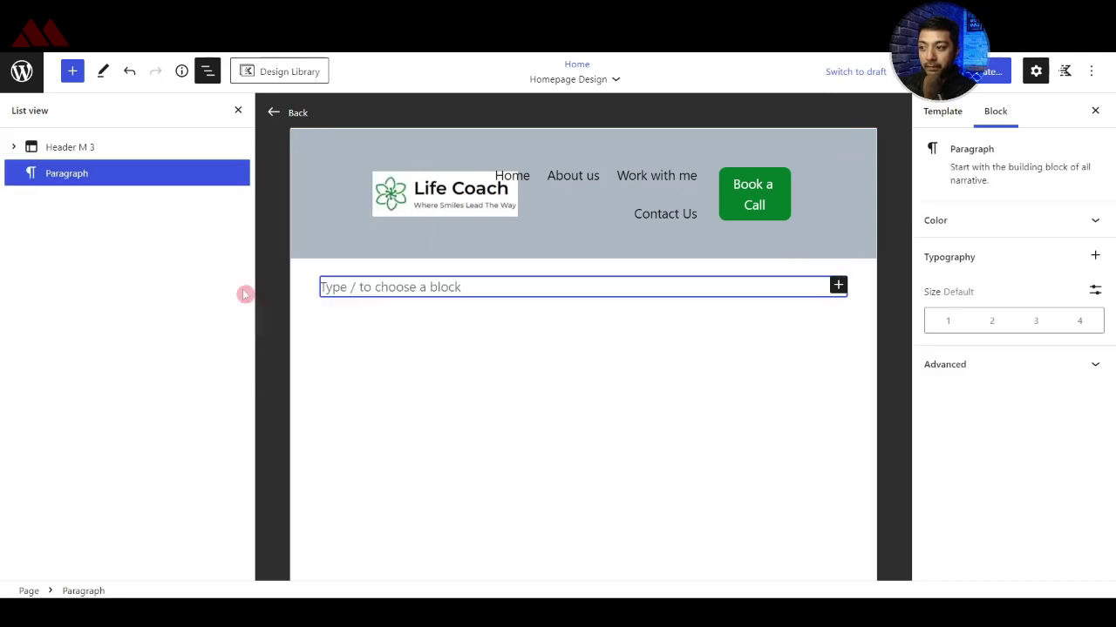
{"action": "left_click", "coordinate": [837, 287]}
{"action": "type", "text": "f"}
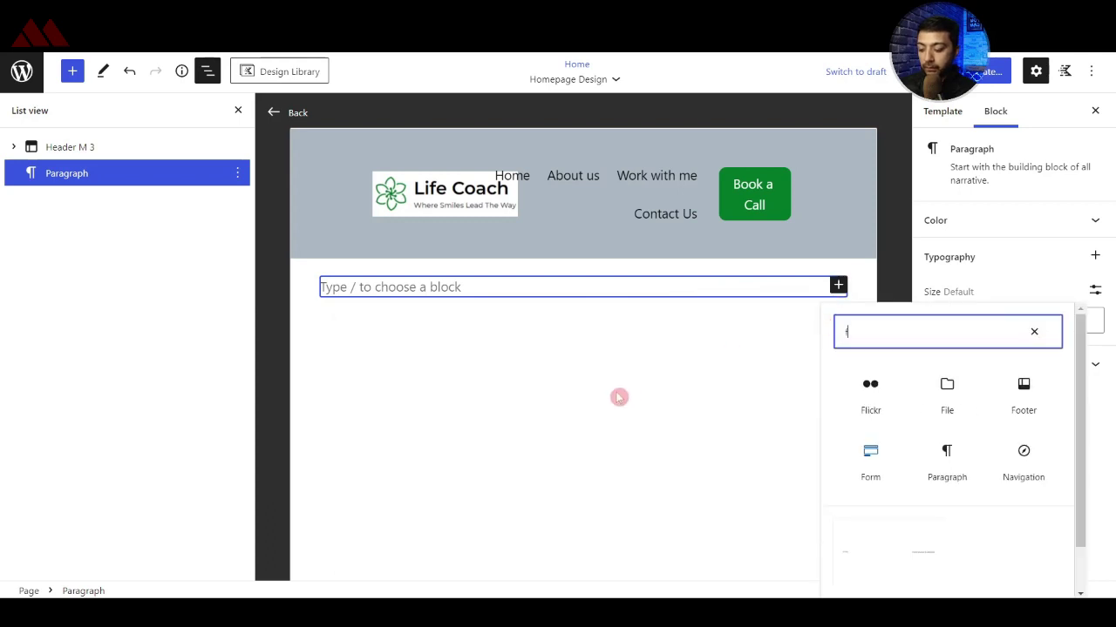
{"action": "type", "text": "ooter"}
{"action": "left_click", "coordinate": [854, 401]}
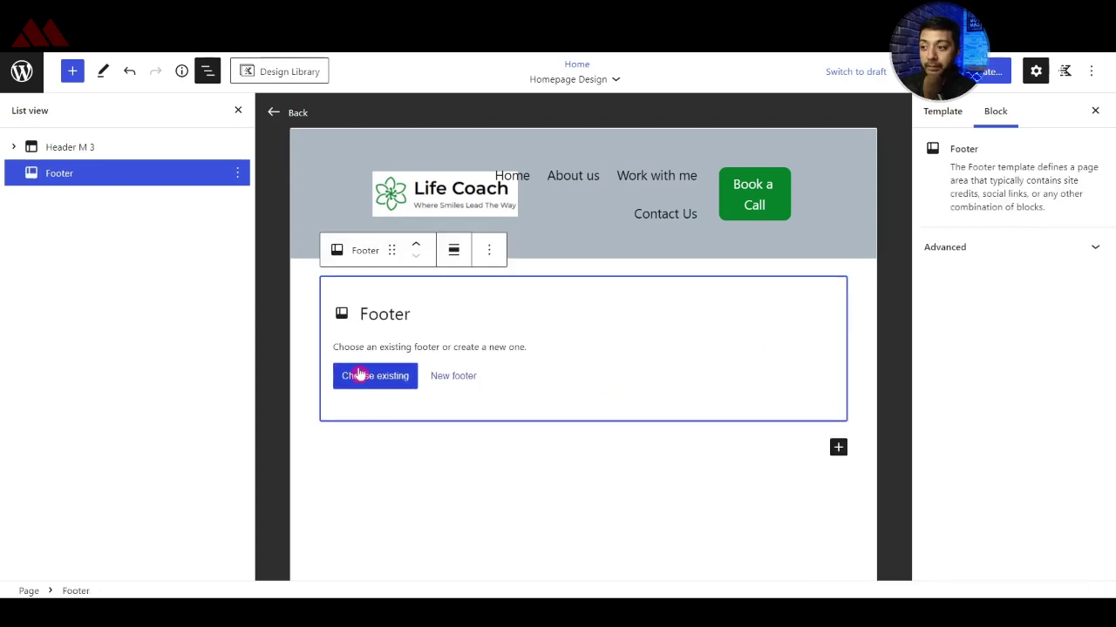
{"action": "left_click", "coordinate": [356, 378]}
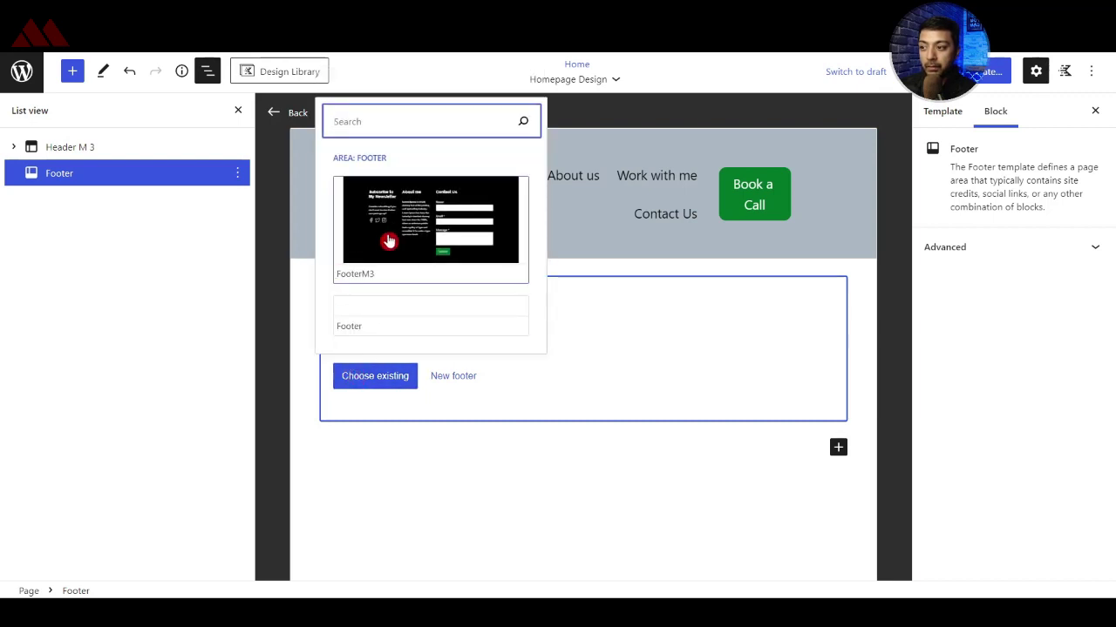
{"action": "left_click", "coordinate": [389, 242]}
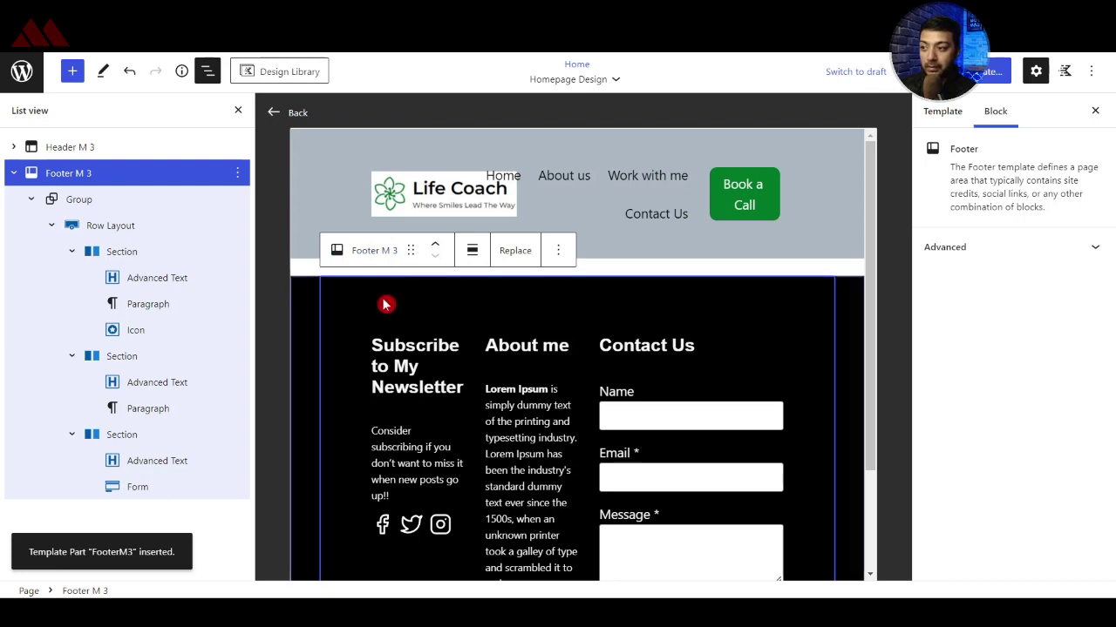
- Insert a Group block between the HeaderM3 and FooterM3 template parts
{"action": "left_click", "coordinate": [92, 181]}
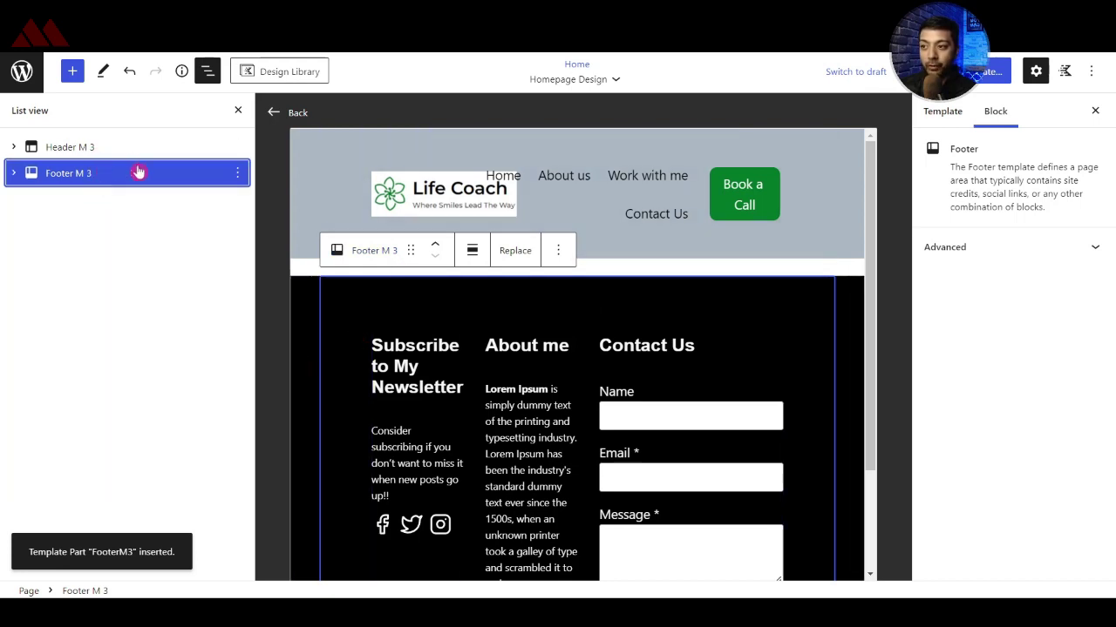
{"action": "left_click", "coordinate": [237, 172]}
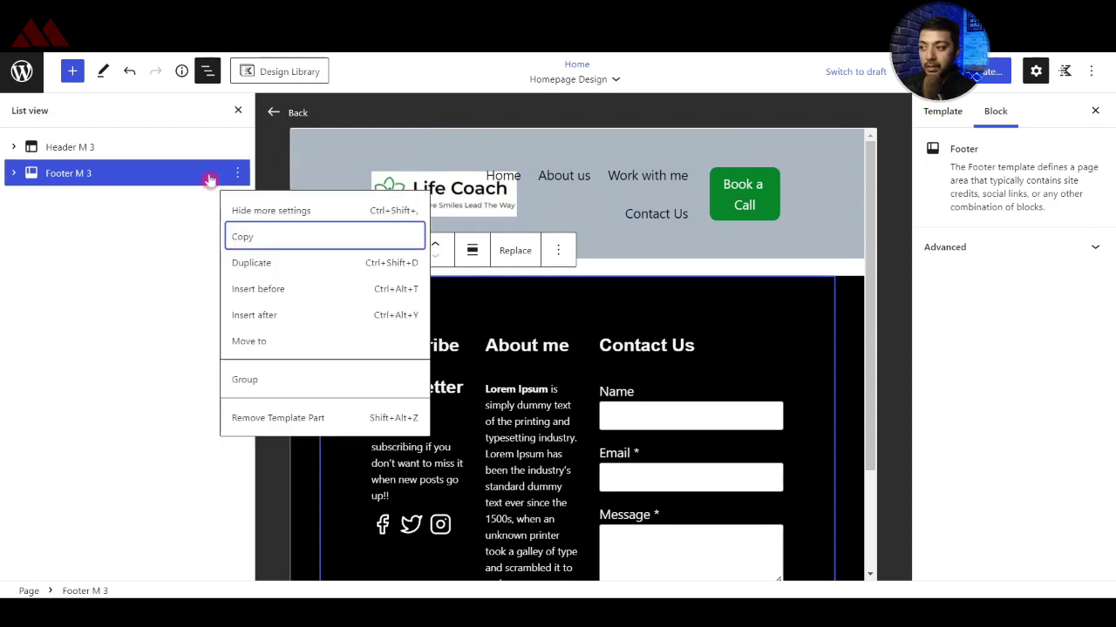
{"action": "left_click", "coordinate": [186, 182]}
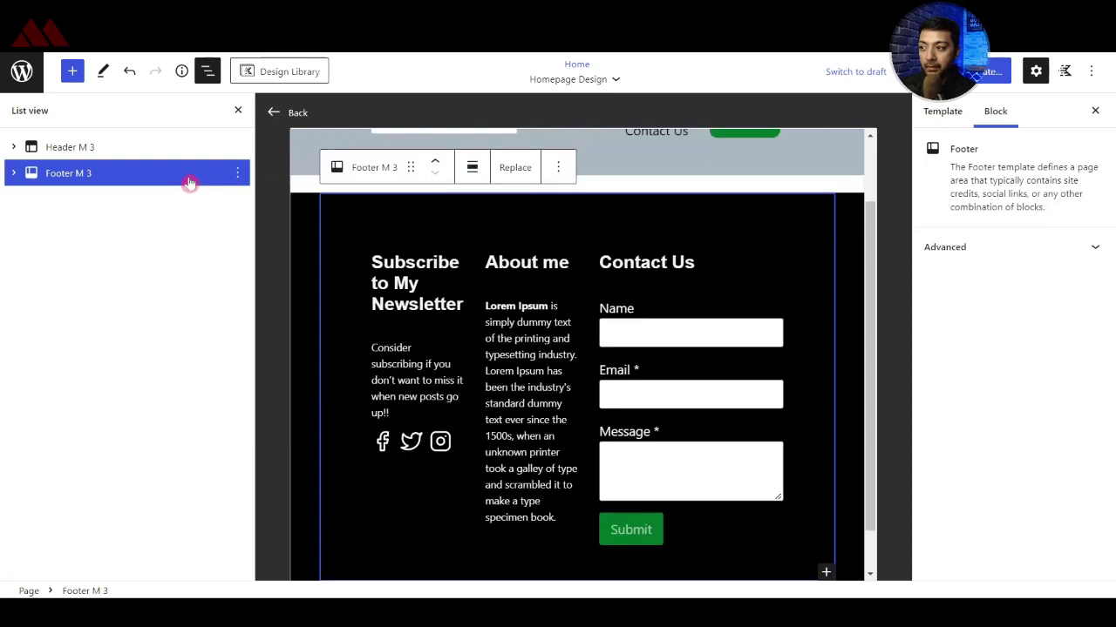
{"action": "scroll", "coordinate": [582, 286], "scroll_direction": "up", "scroll_amount": 1}
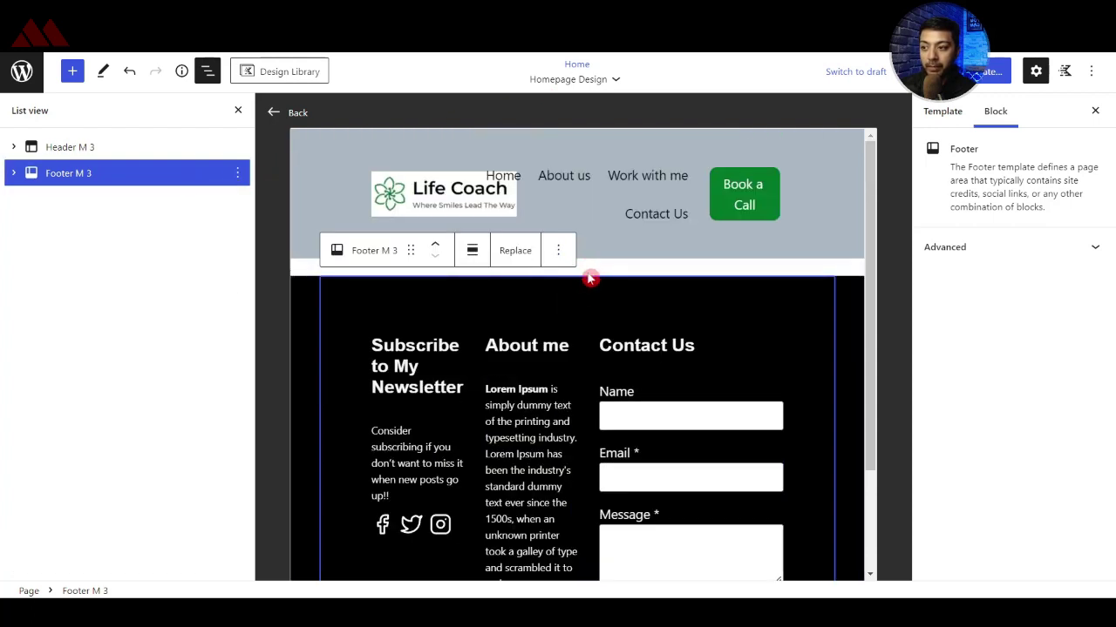
{"action": "left_click", "coordinate": [236, 175]}
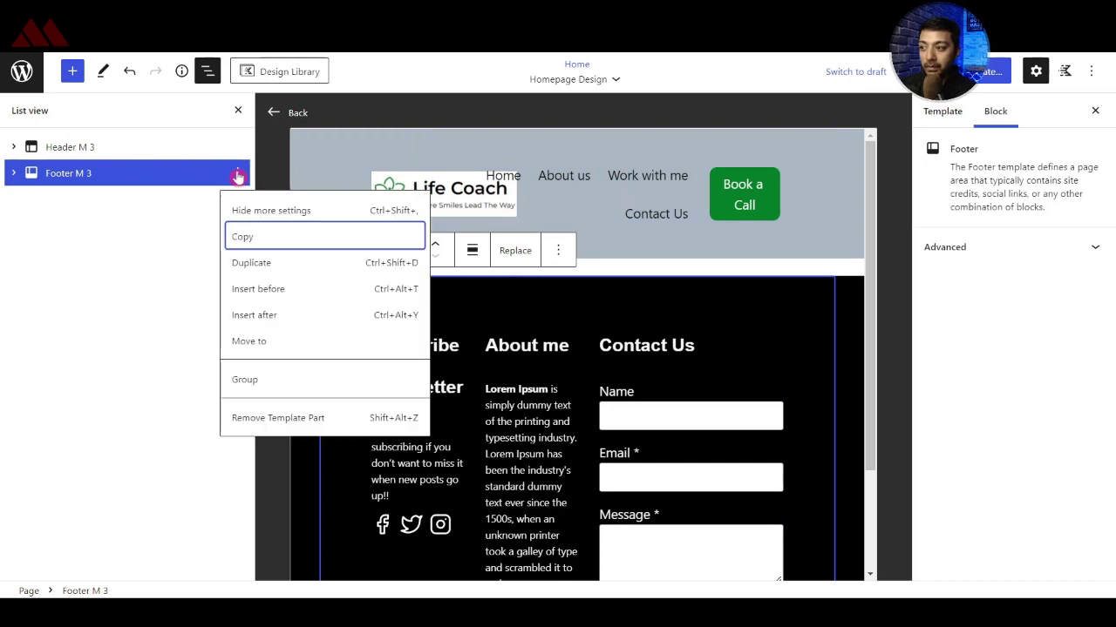
{"action": "left_click", "coordinate": [259, 289]}
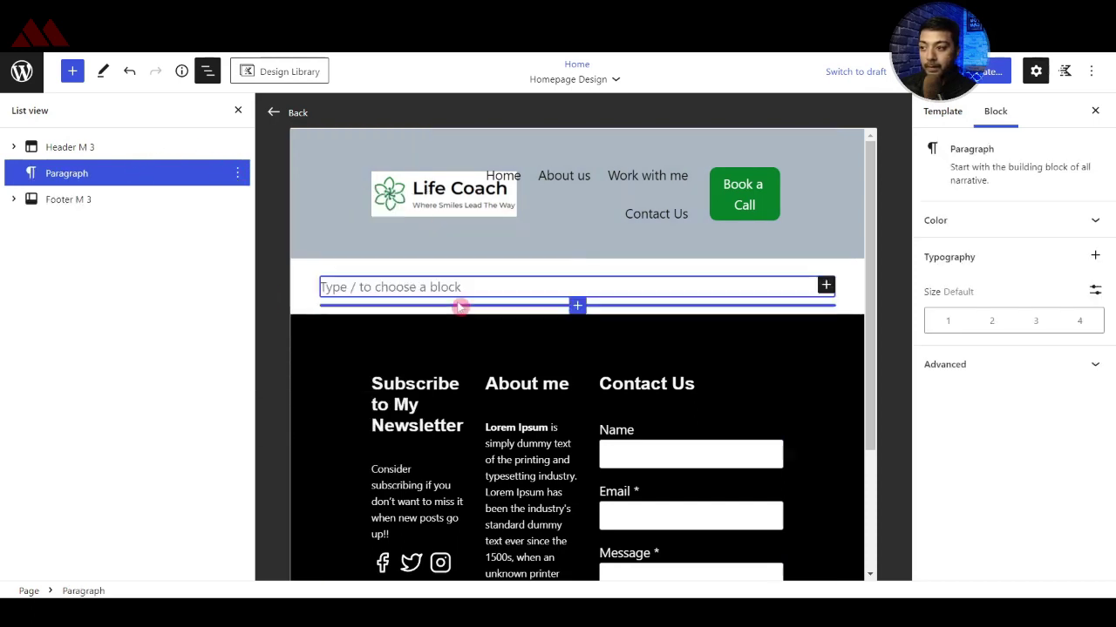
{"action": "left_click", "coordinate": [825, 286]}
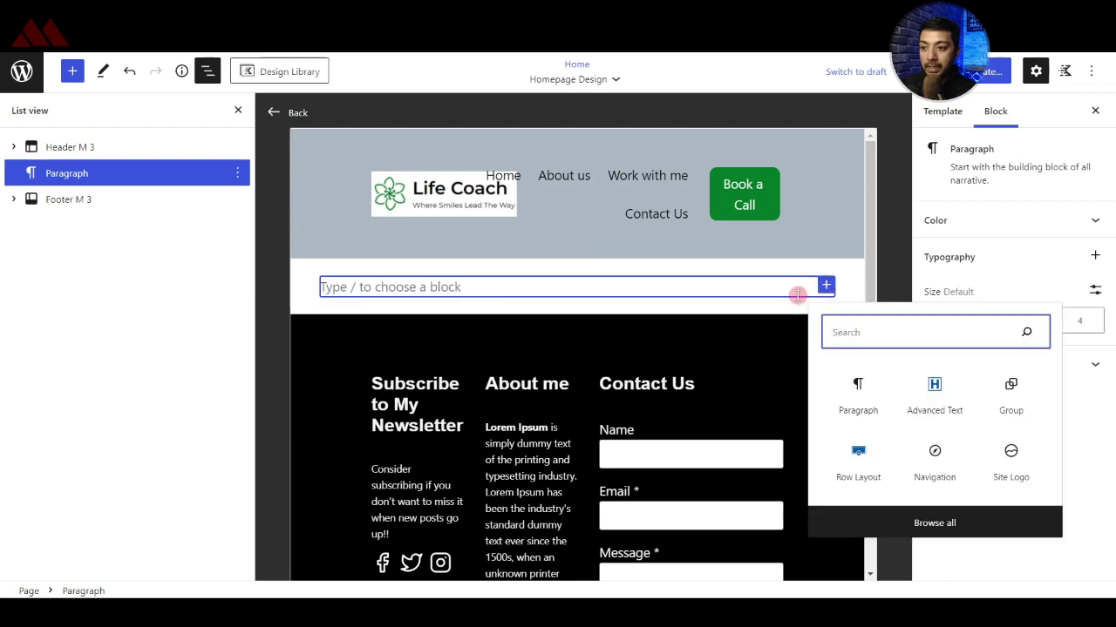
{"action": "left_click", "coordinate": [1013, 393]}
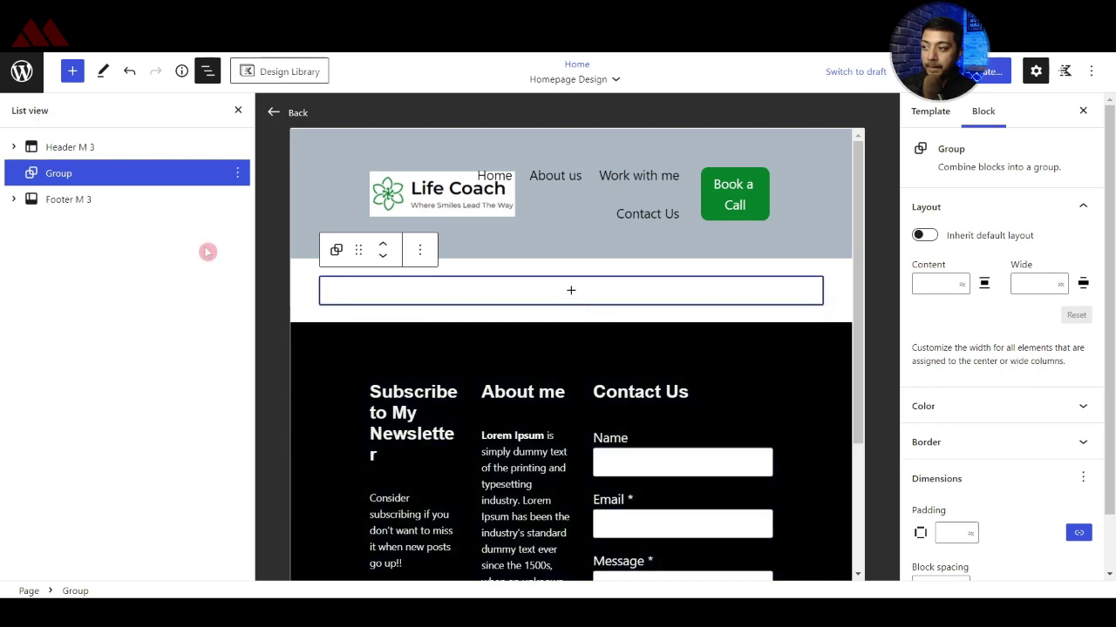
- Set the new group's content width to 80% and its wide width to 100%
{"action": "left_click", "coordinate": [961, 284]}
{"action": "left_click", "coordinate": [964, 308]}
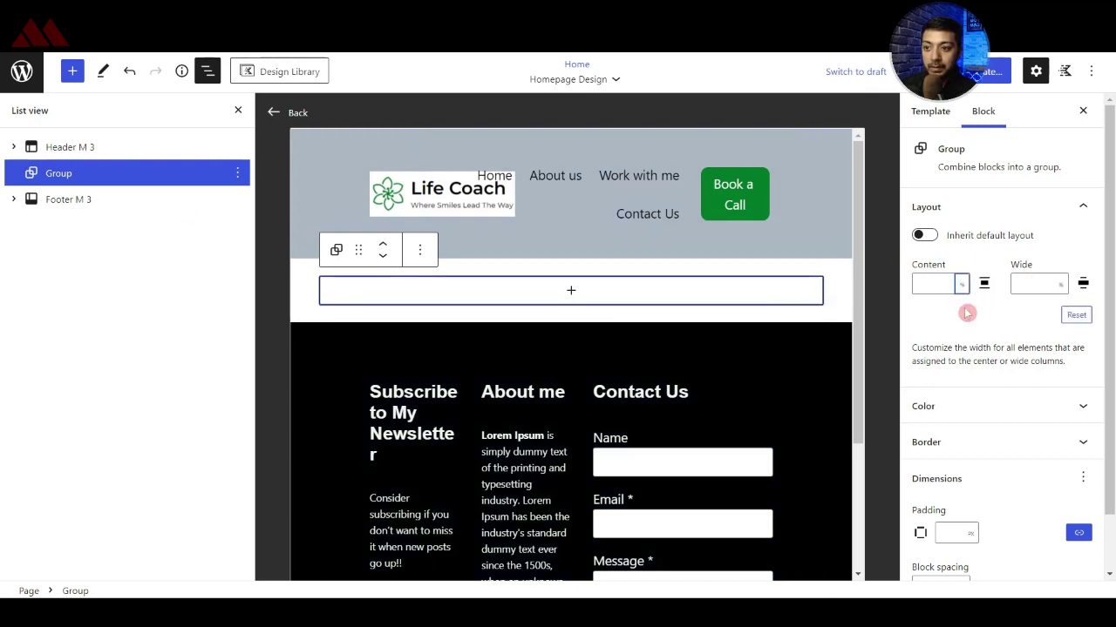
{"action": "left_click", "coordinate": [1024, 284]}
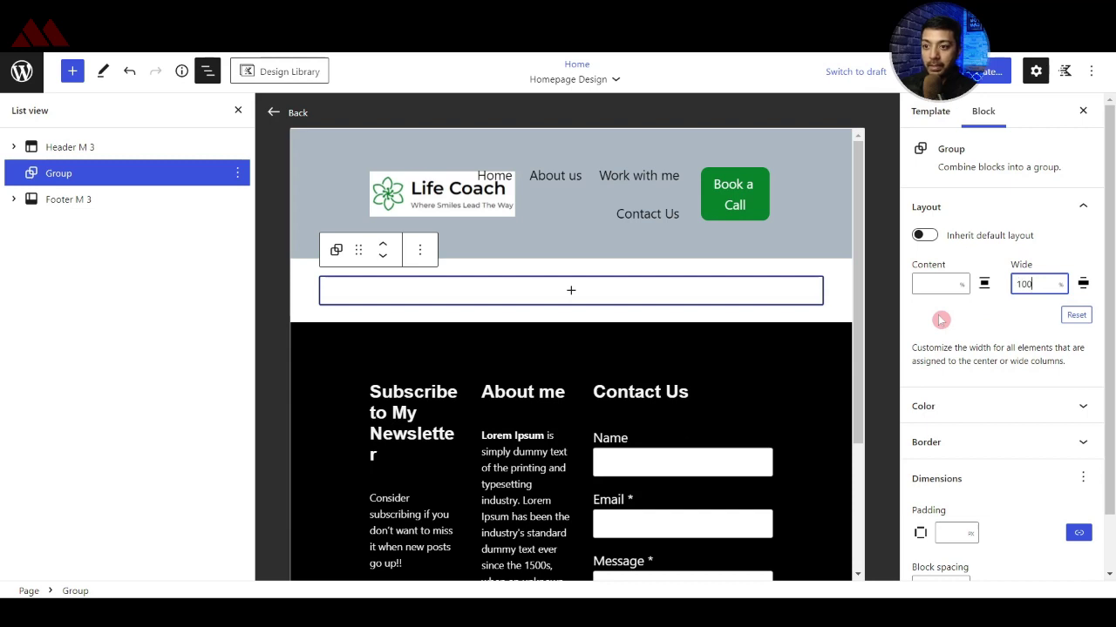
{"action": "left_click", "coordinate": [927, 285]}
{"action": "type", "text": "80"}
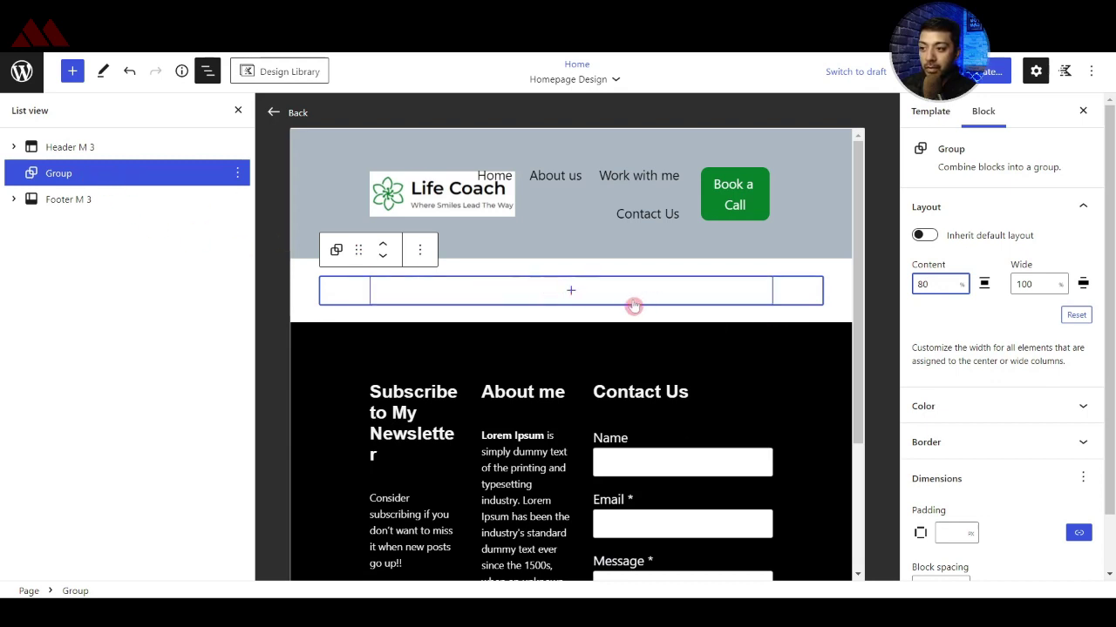
- Add a single-column Row Layout block inside the group
{"action": "left_click", "coordinate": [569, 293]}
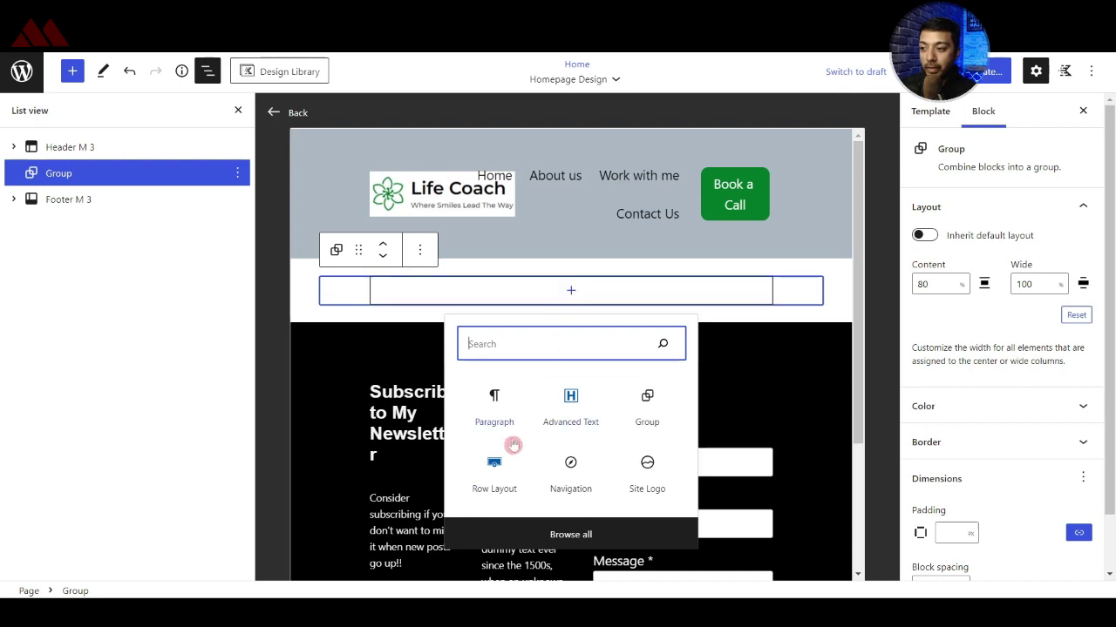
{"action": "left_click", "coordinate": [500, 474]}
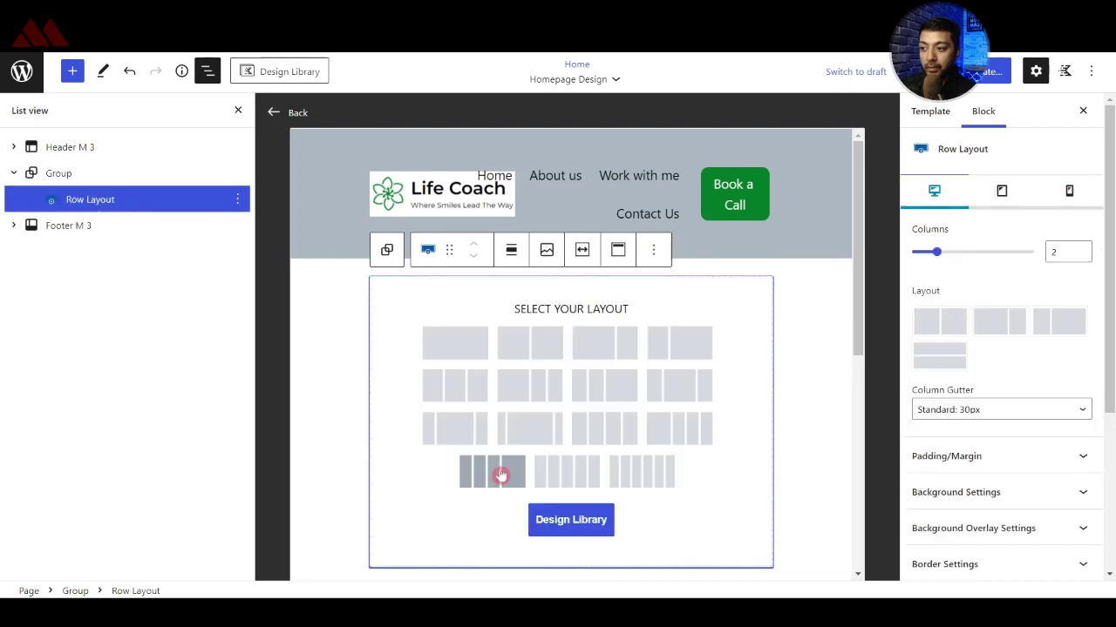
{"action": "left_click", "coordinate": [474, 350]}
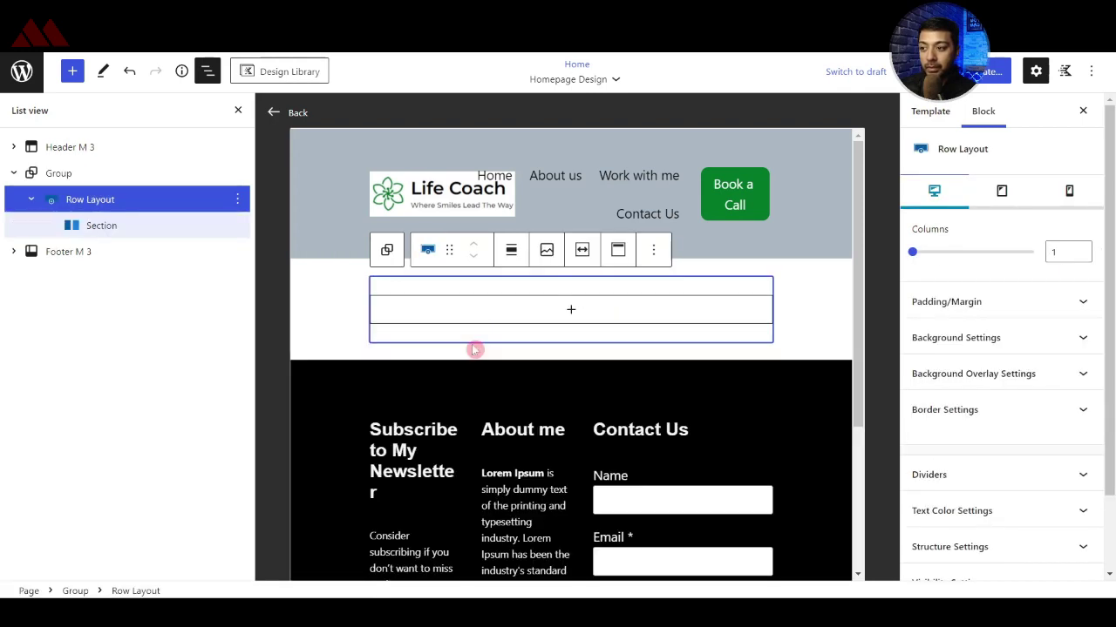
- Insert a Post Title block into the row layout's section
{"action": "left_click", "coordinate": [571, 311]}
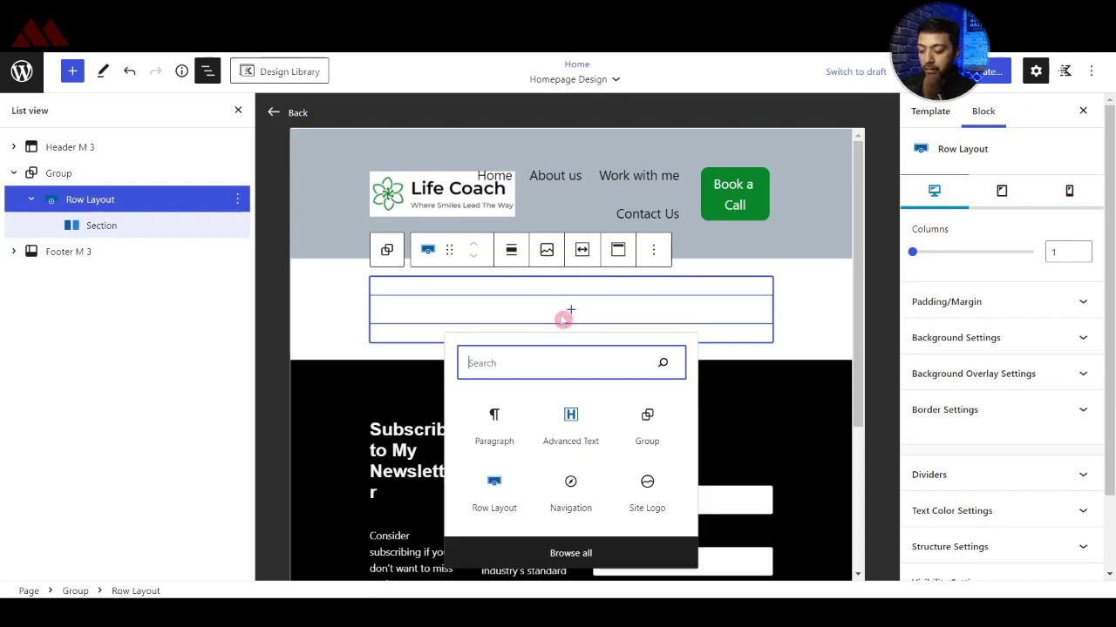
{"action": "type", "text": "post"}
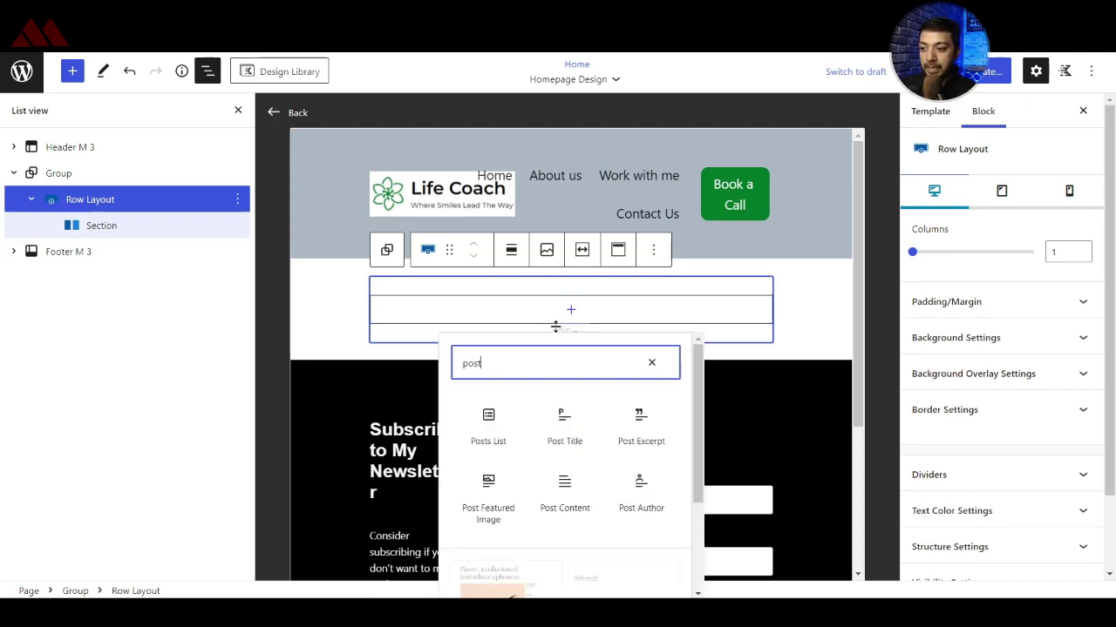
{"action": "left_click", "coordinate": [564, 435]}
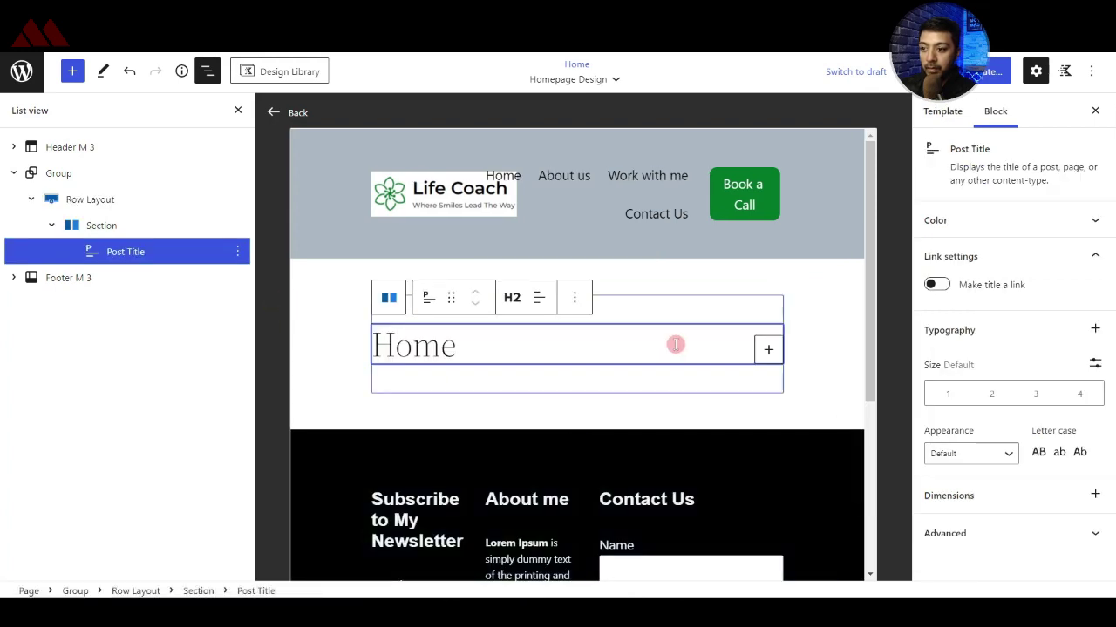
- Insert a Post Content block directly after the Post Title in the same section
{"action": "left_click", "coordinate": [238, 252]}
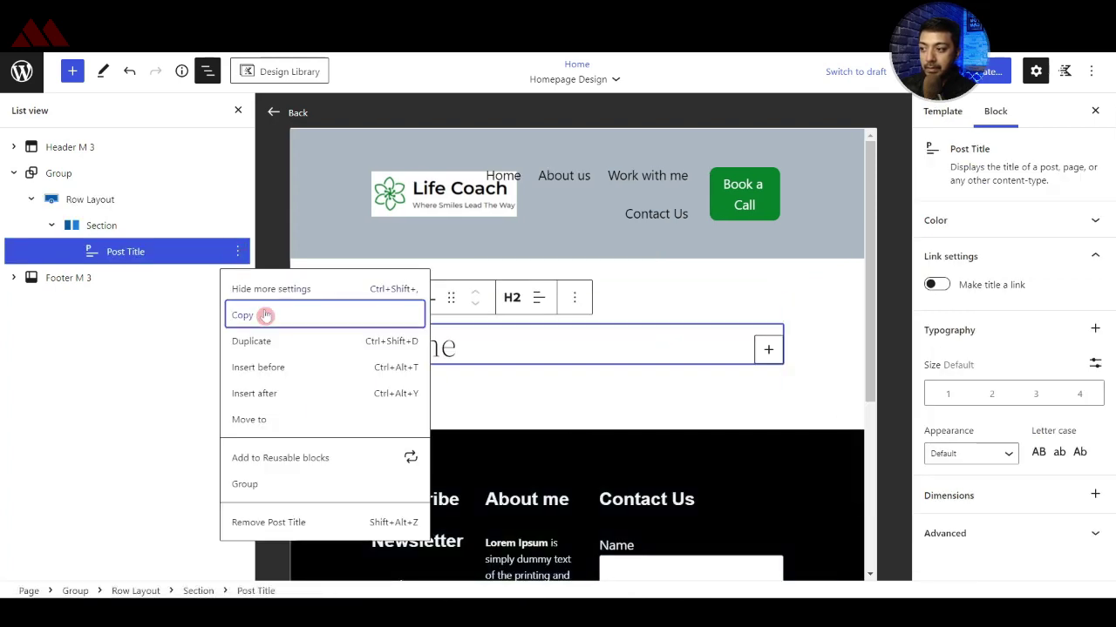
{"action": "left_click", "coordinate": [264, 393]}
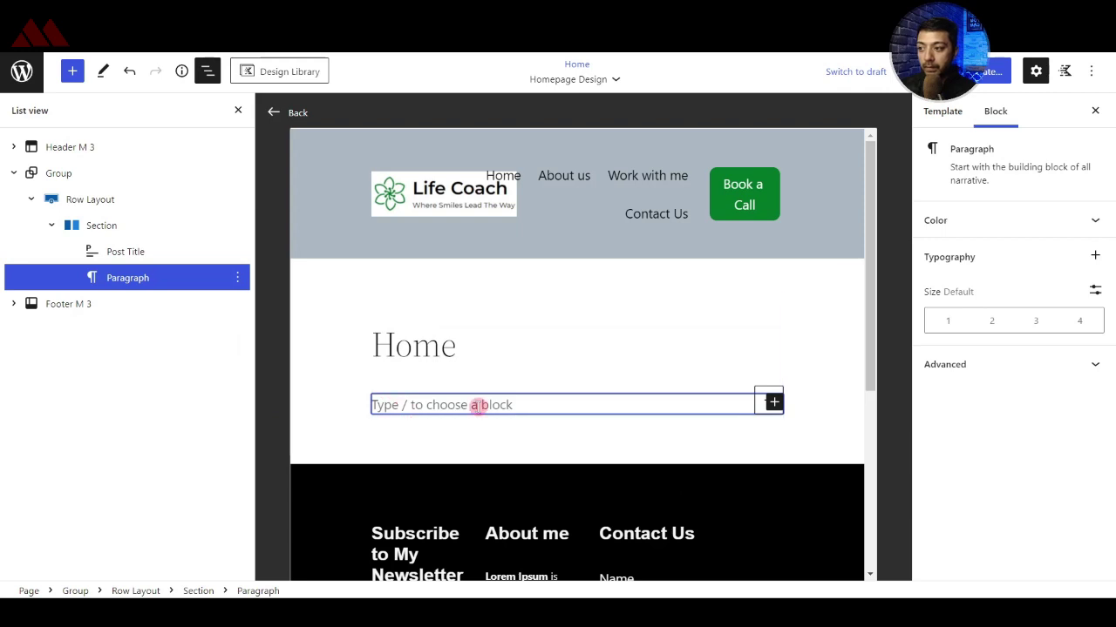
{"action": "left_click", "coordinate": [774, 403]}
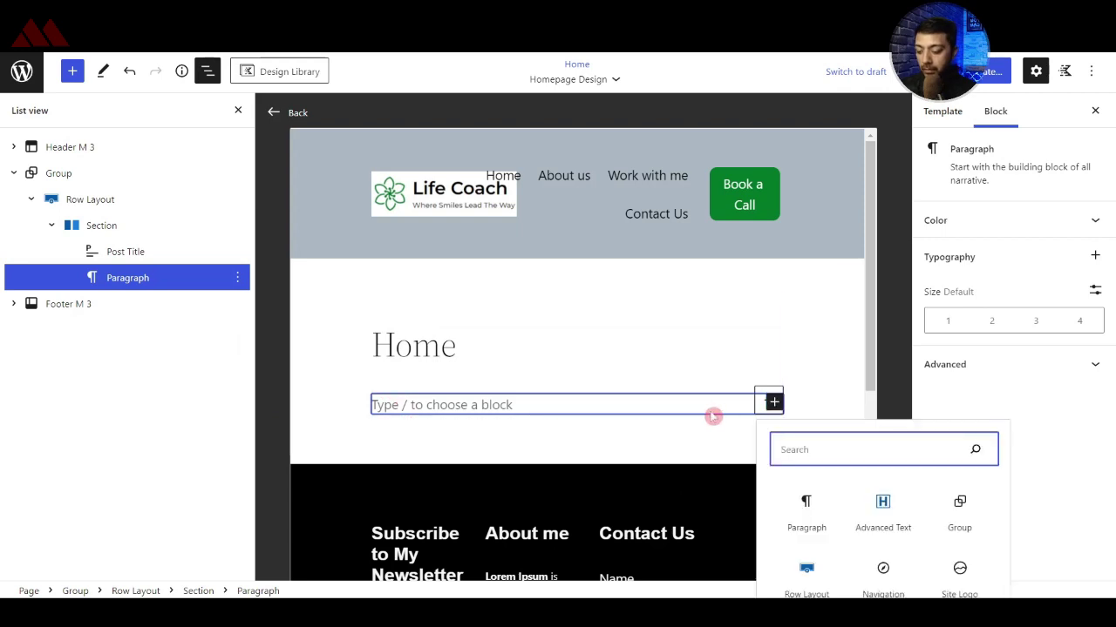
{"action": "type", "text": "post con"}
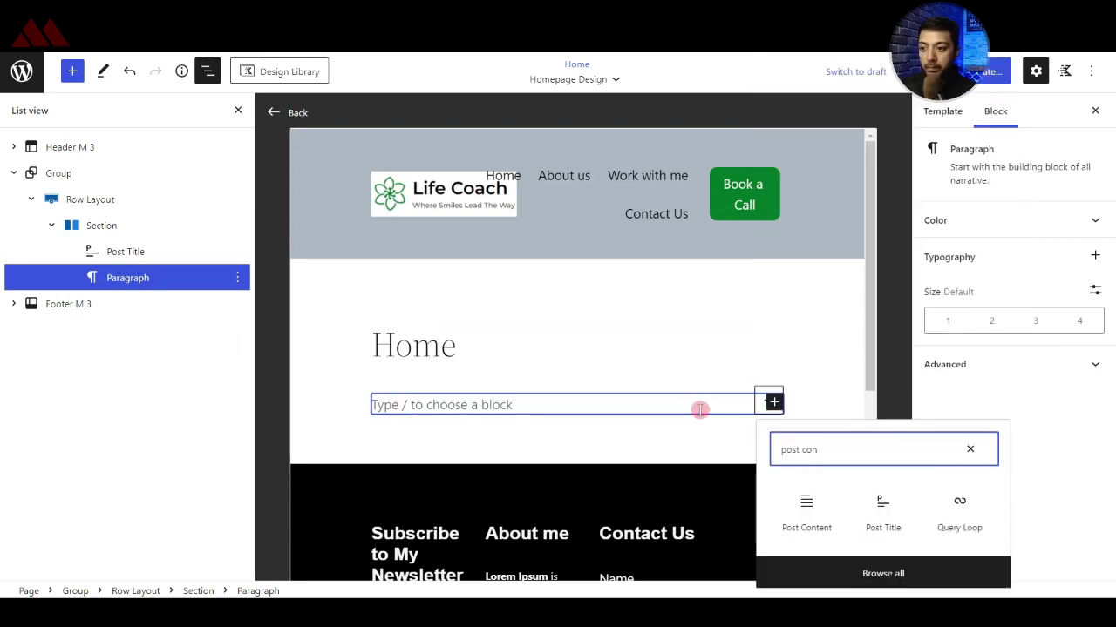
{"action": "left_click", "coordinate": [802, 499]}
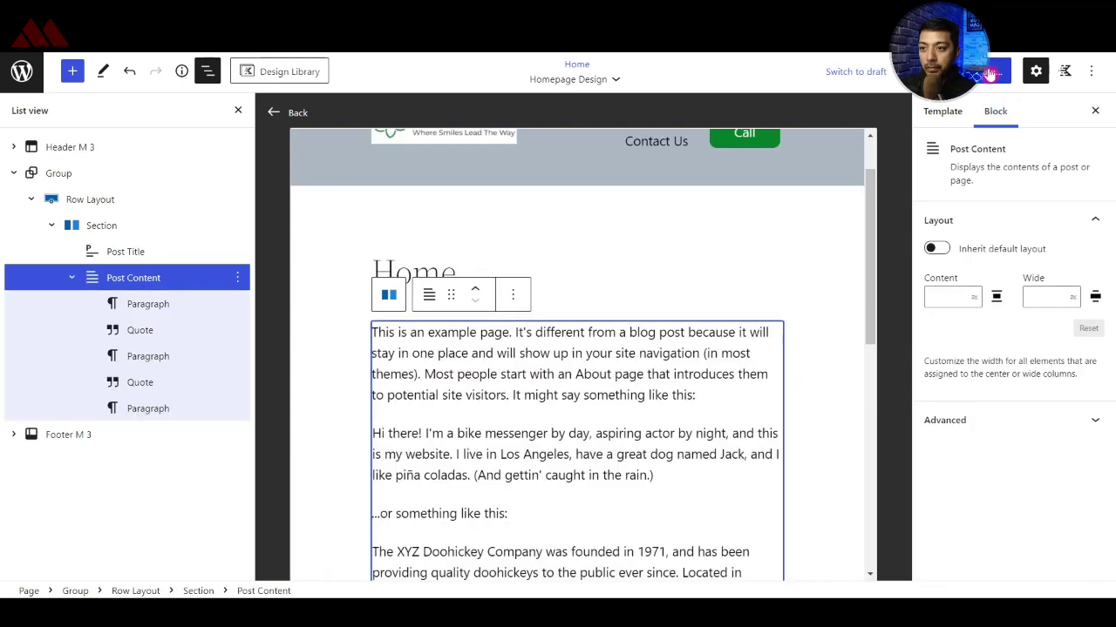
- Save the changes to the Homepage Design template and the FooterM3 template part, and review the live Home page down to its footer
{"action": "left_click", "coordinate": [1006, 73]}
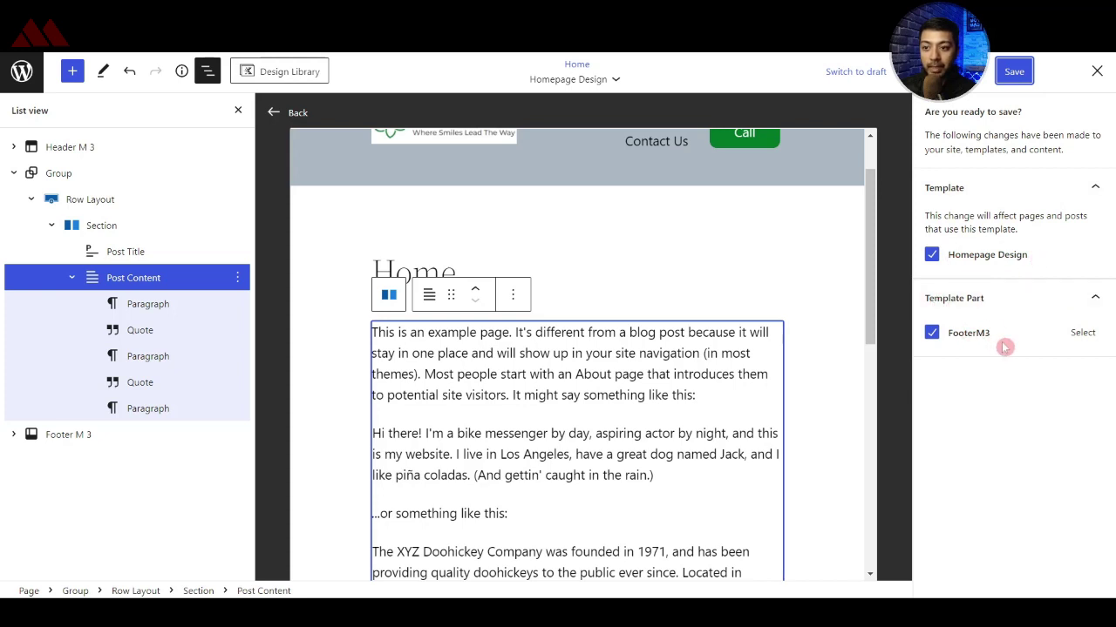
{"action": "left_click", "coordinate": [1015, 73]}
{"action": "scroll", "coordinate": [613, 298], "scroll_direction": "up", "scroll_amount": 2}
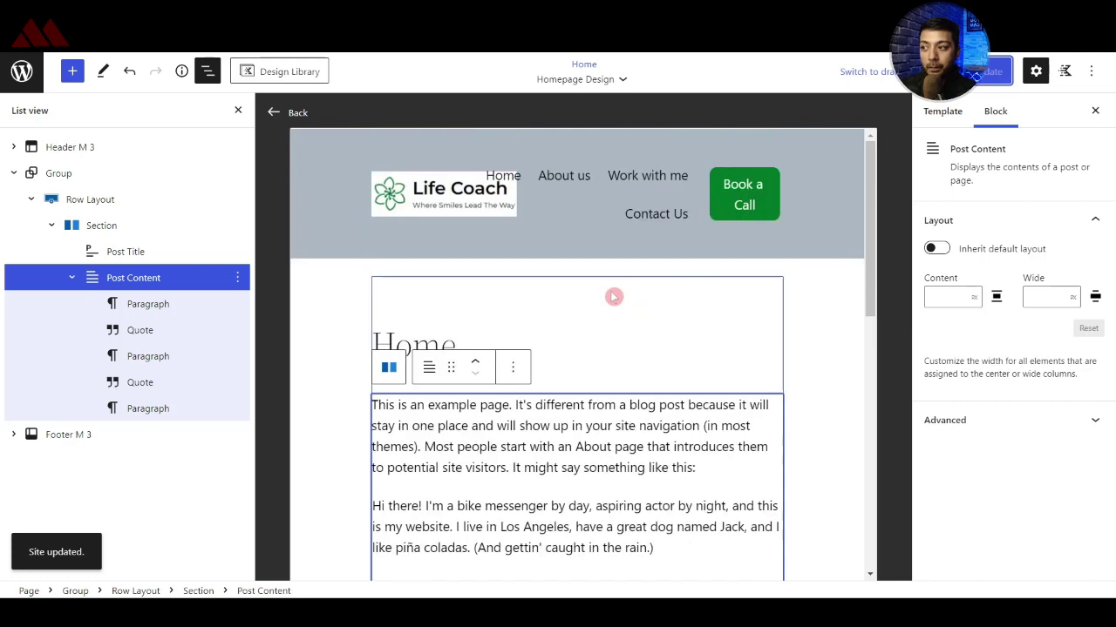
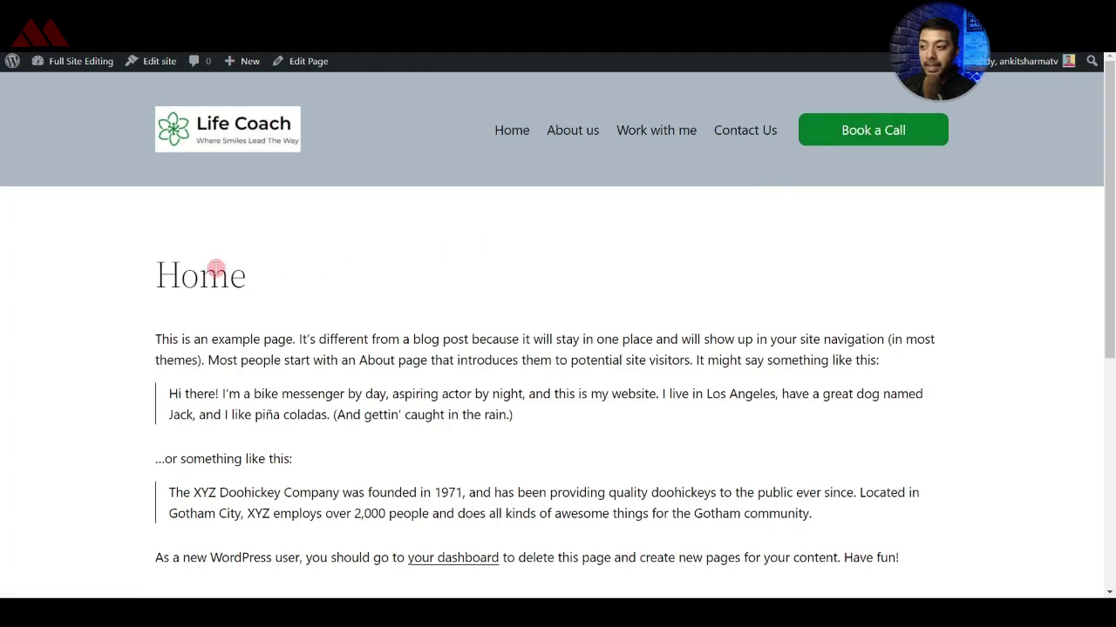
{"action": "scroll", "coordinate": [209, 277], "scroll_direction": "down", "scroll_amount": 3}
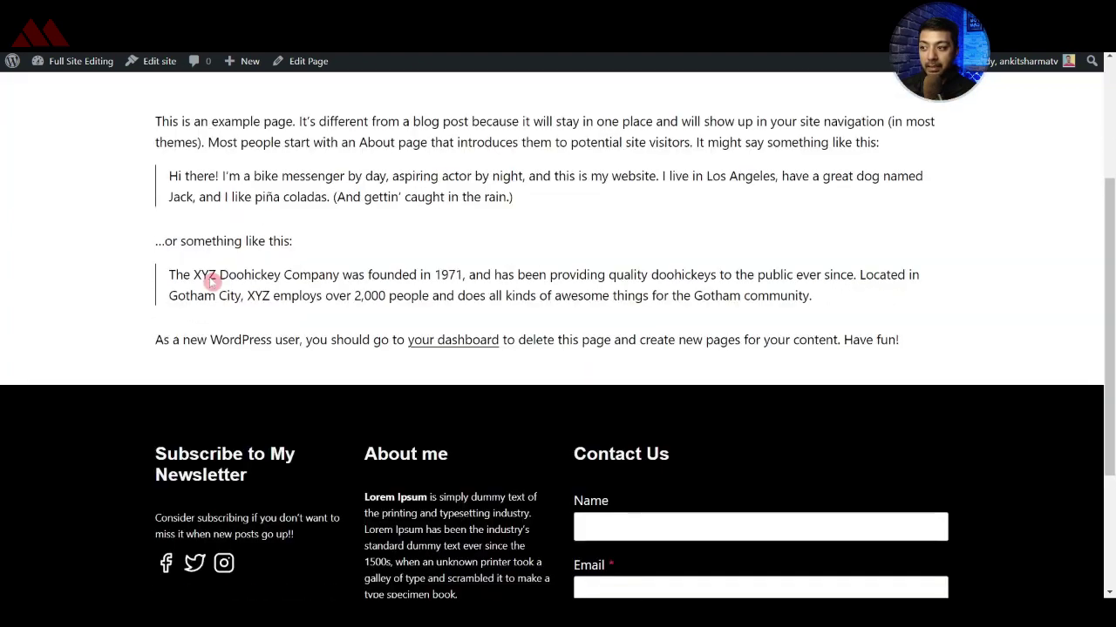
{"action": "scroll", "coordinate": [209, 276], "scroll_direction": "down", "scroll_amount": 2}
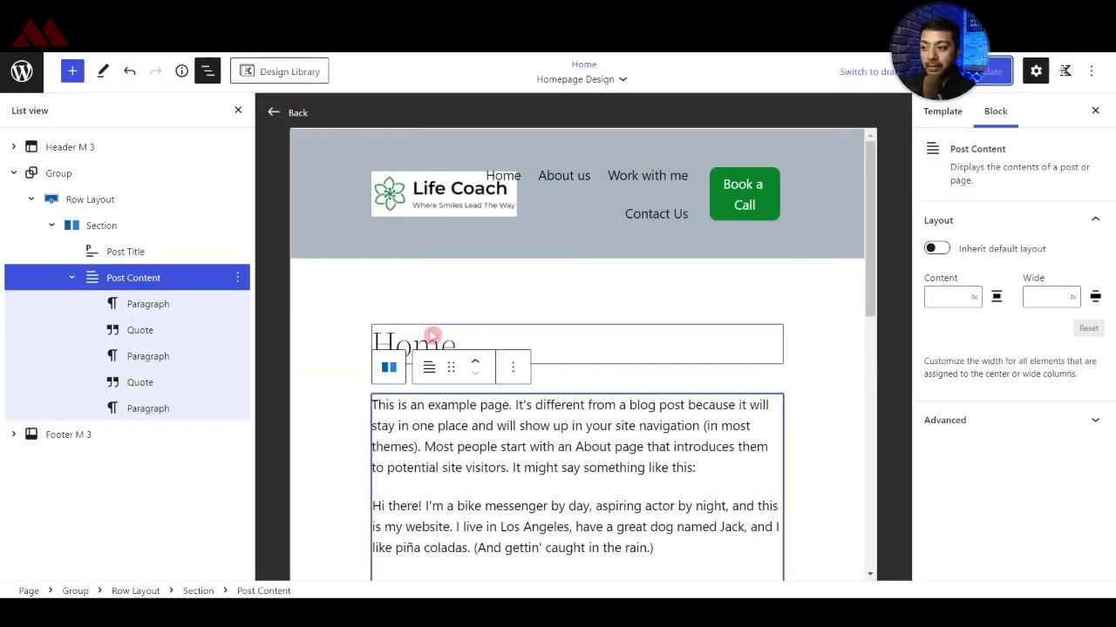
- Select the Post Title block in the Homepage Design template
{"action": "left_click", "coordinate": [429, 332]}
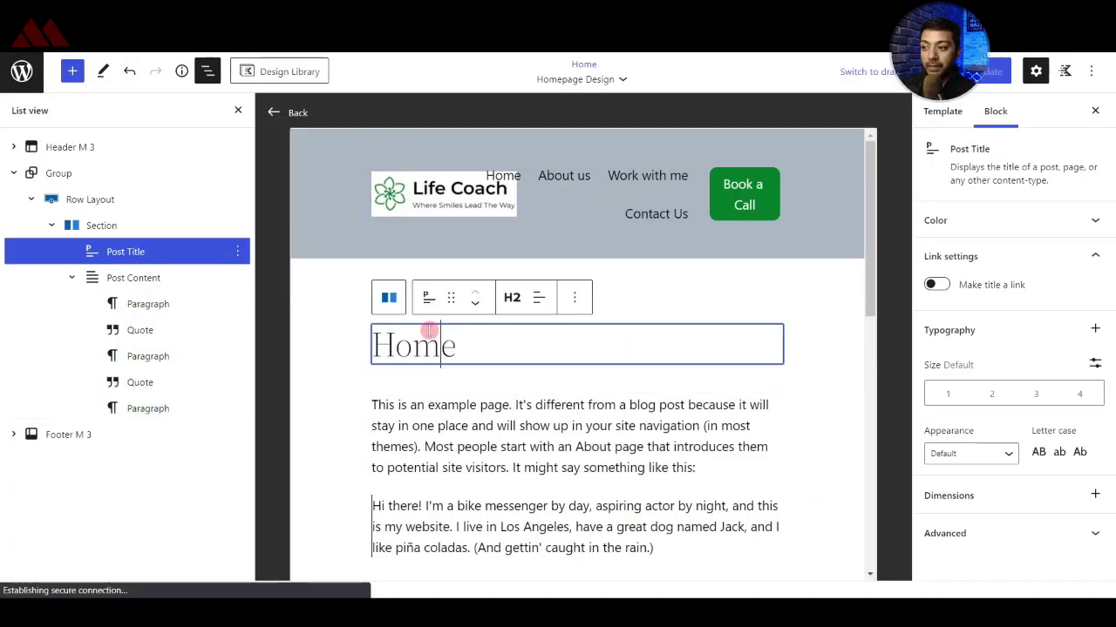
- Remove the Post Title block from the Homepage Design template and save the template change
{"action": "left_click", "coordinate": [574, 297]}
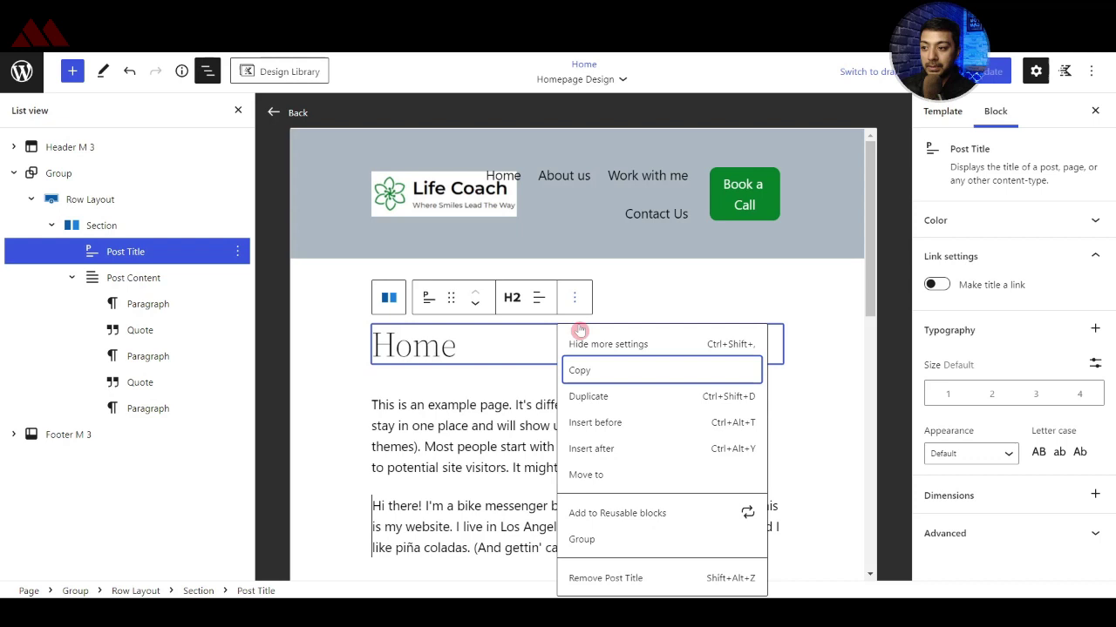
{"action": "left_click", "coordinate": [608, 582]}
{"action": "left_click", "coordinate": [997, 75]}
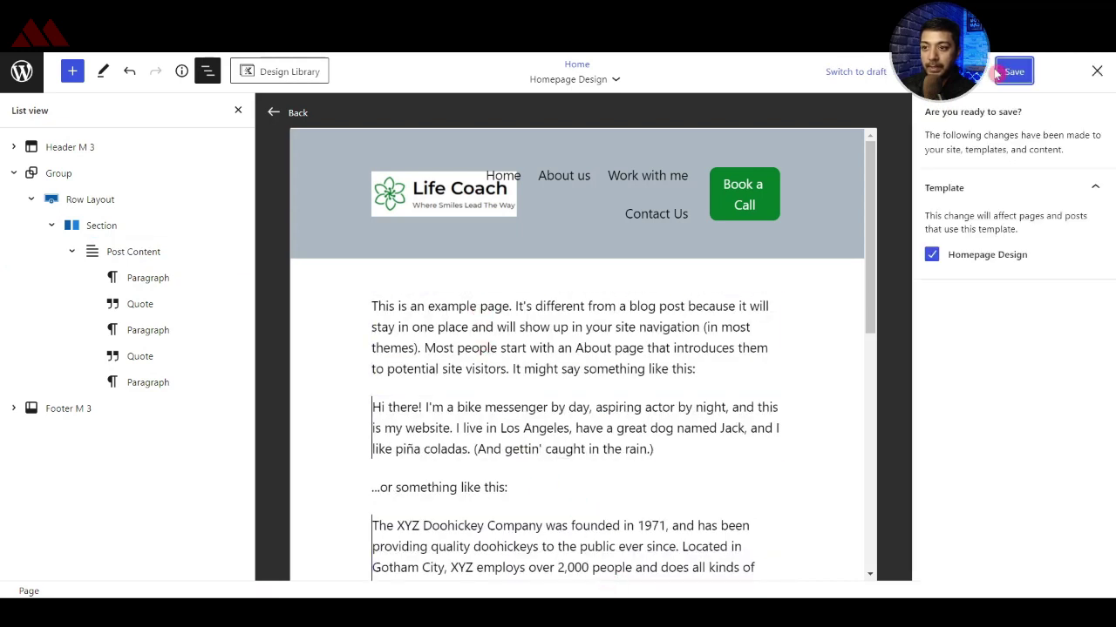
{"action": "left_click", "coordinate": [998, 73]}
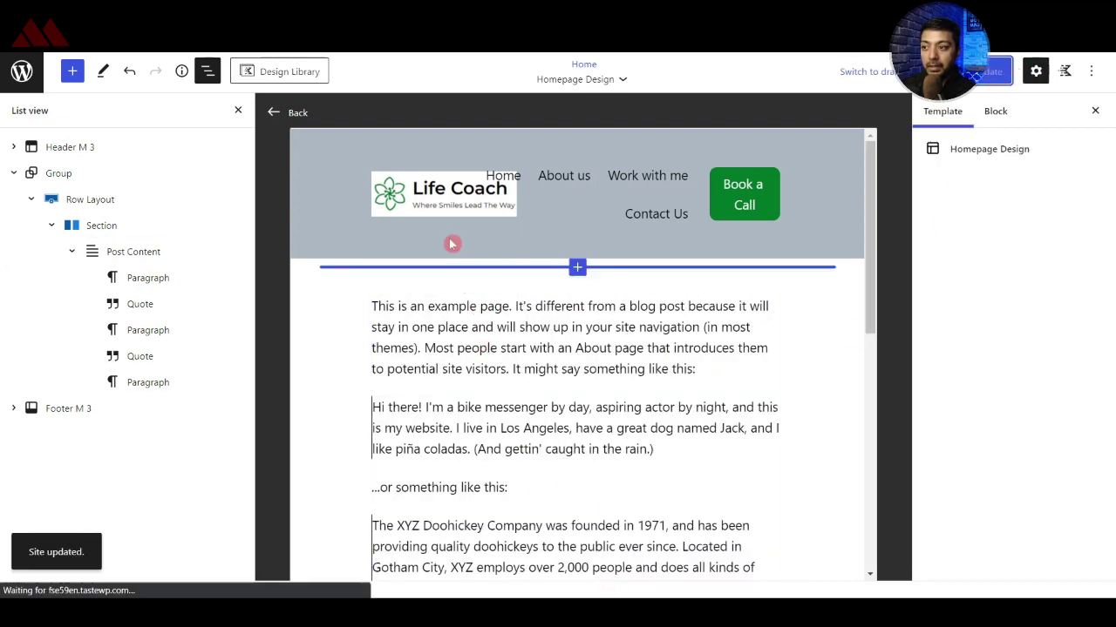
- Leave template editing of the Home page, close the list view, and open the About us page for editing
{"action": "left_click", "coordinate": [274, 116]}
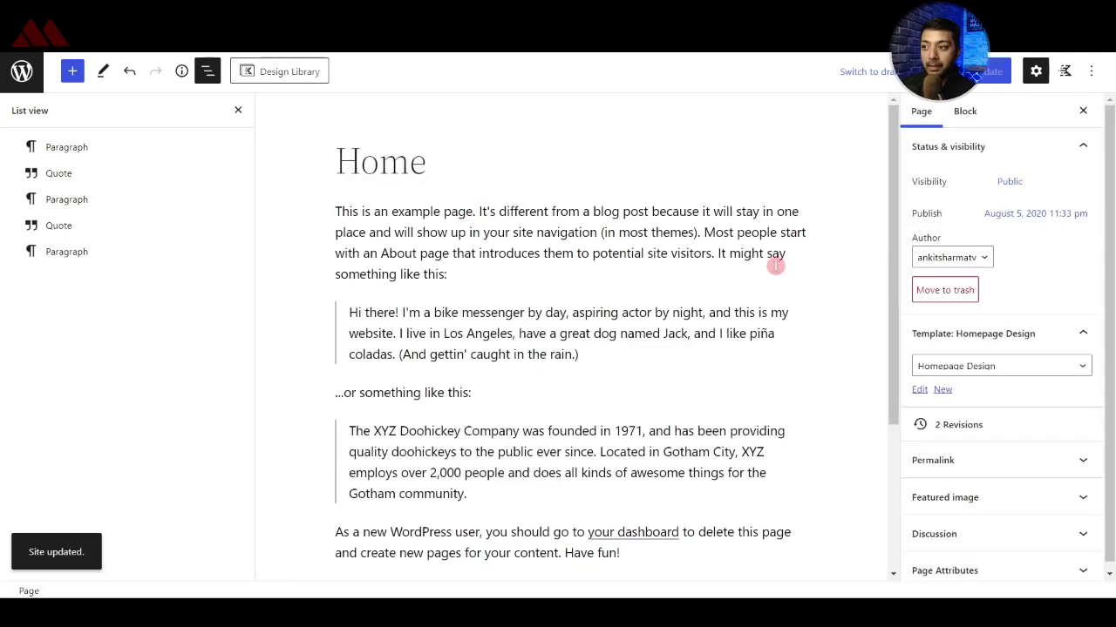
{"action": "left_click", "coordinate": [236, 110]}
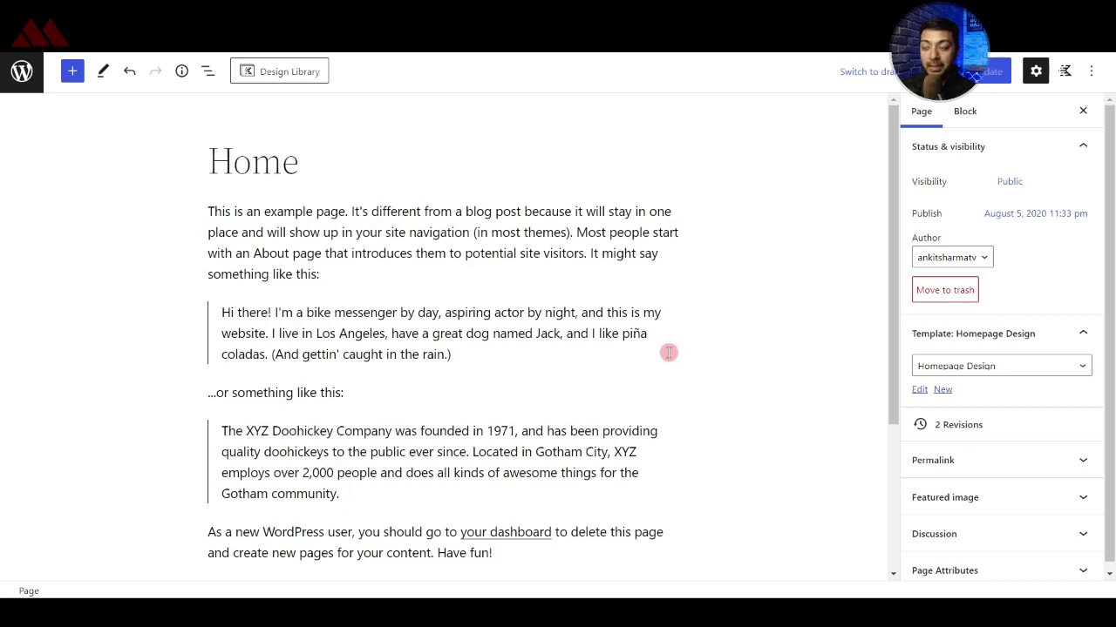
{"action": "left_click", "coordinate": [24, 74]}
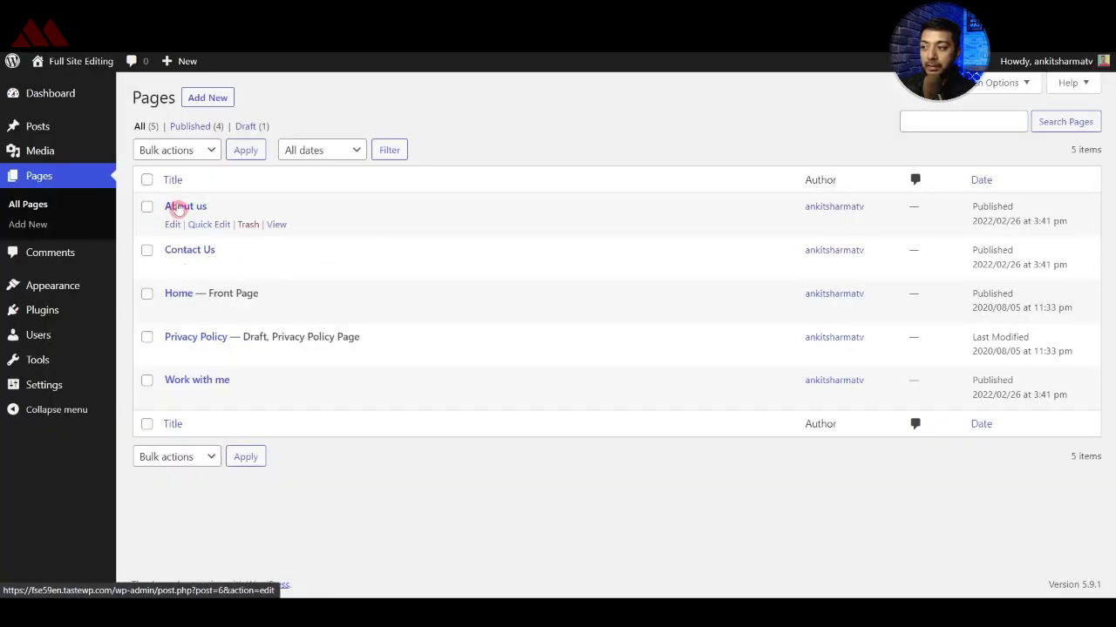
{"action": "left_click", "coordinate": [172, 224]}
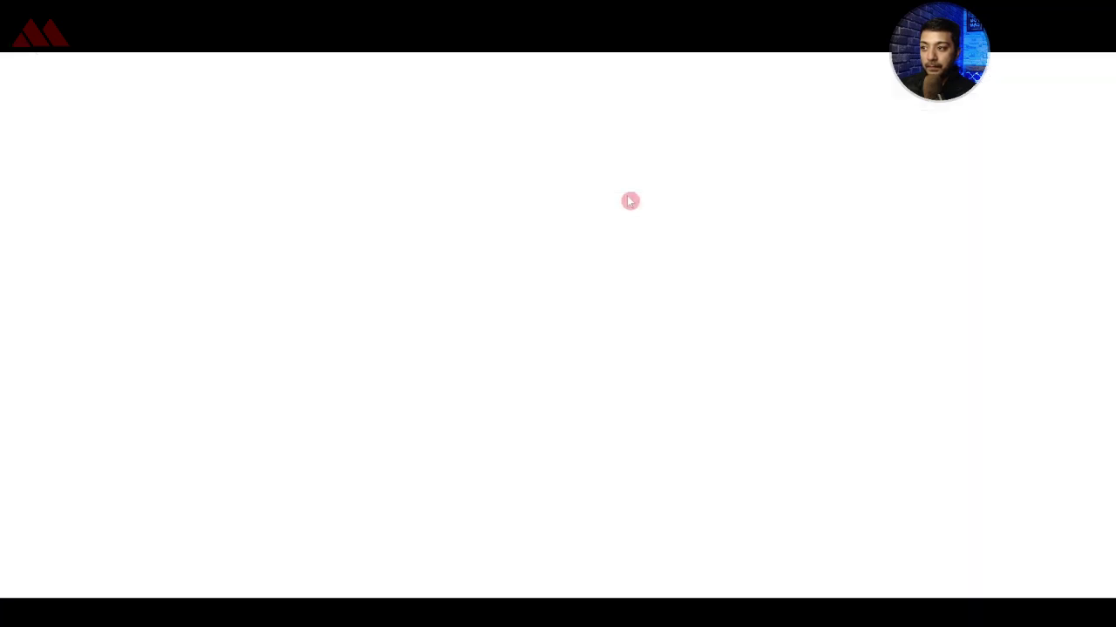
- Add two identical Lorem Ipsum placeholder paragraphs to the About us page and update the page
{"action": "left_click", "coordinate": [336, 212]}
{"action": "type", "text": "Lorem Ipsum is simply dummy text of the printing and typesetting industry. Lorem Ipsum has been the industry's standard dummy text ever since the 1500s, when an unknown printer took a galley of type and scrambled it to make a type specimen book."}
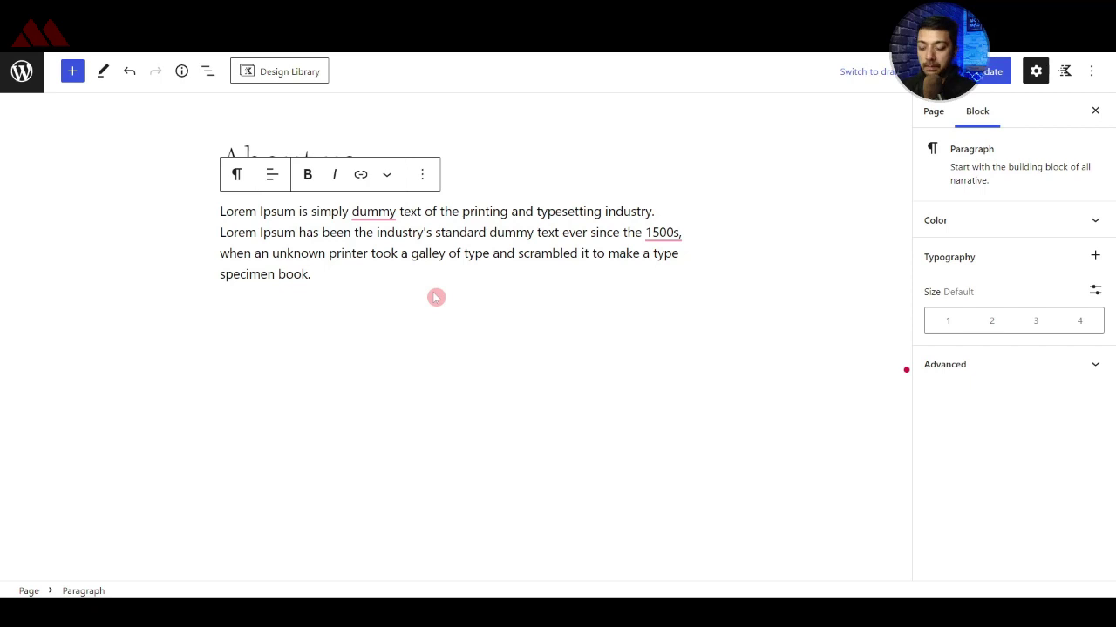
{"action": "key", "text": "Return"}
{"action": "type", "text": "Lorem Ipsum is simply dummy text of the printing and typesetting industry. Lorem Ipsum has been the industry's standard dummy text ever since the 1500s, when an unknown printer took a galley of type and scrambled it to make a type specimen book."}
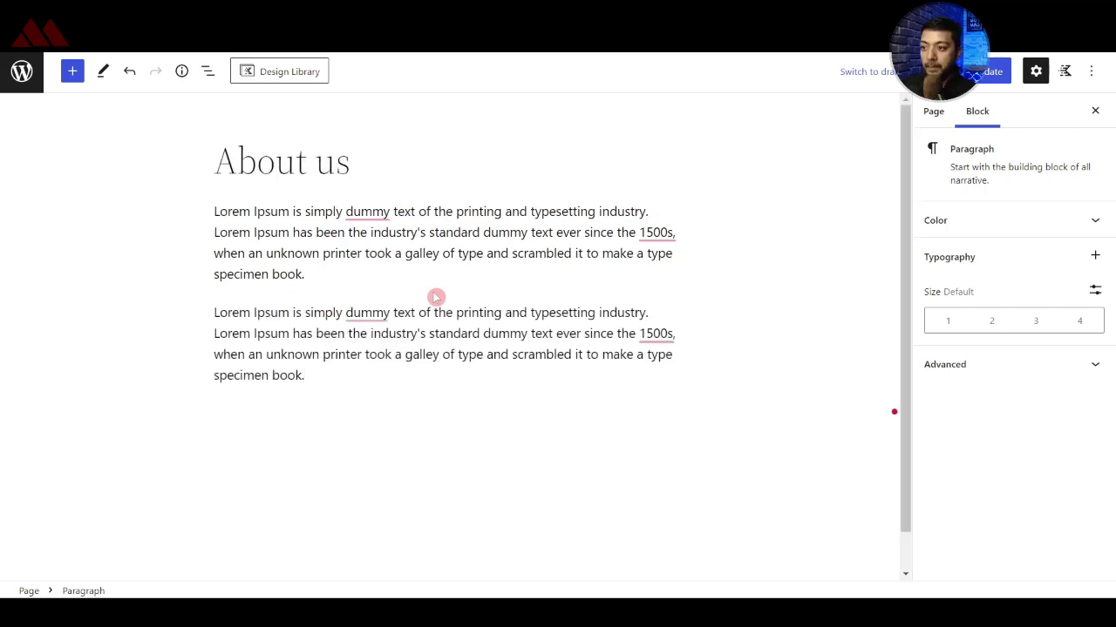
{"action": "left_click", "coordinate": [933, 112]}
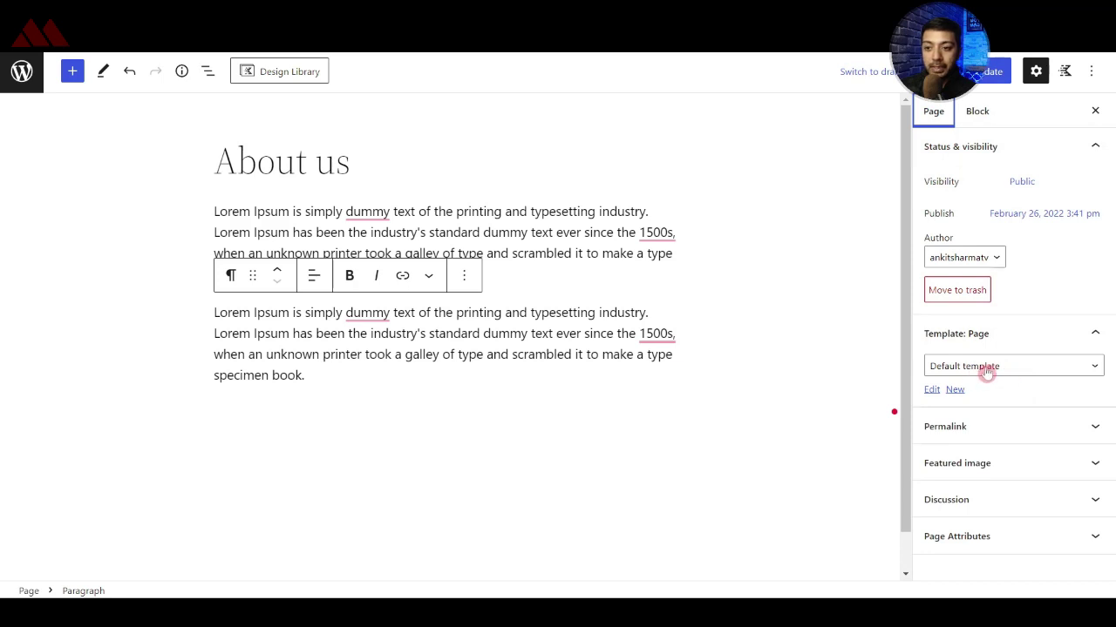
{"action": "left_click", "coordinate": [994, 73]}
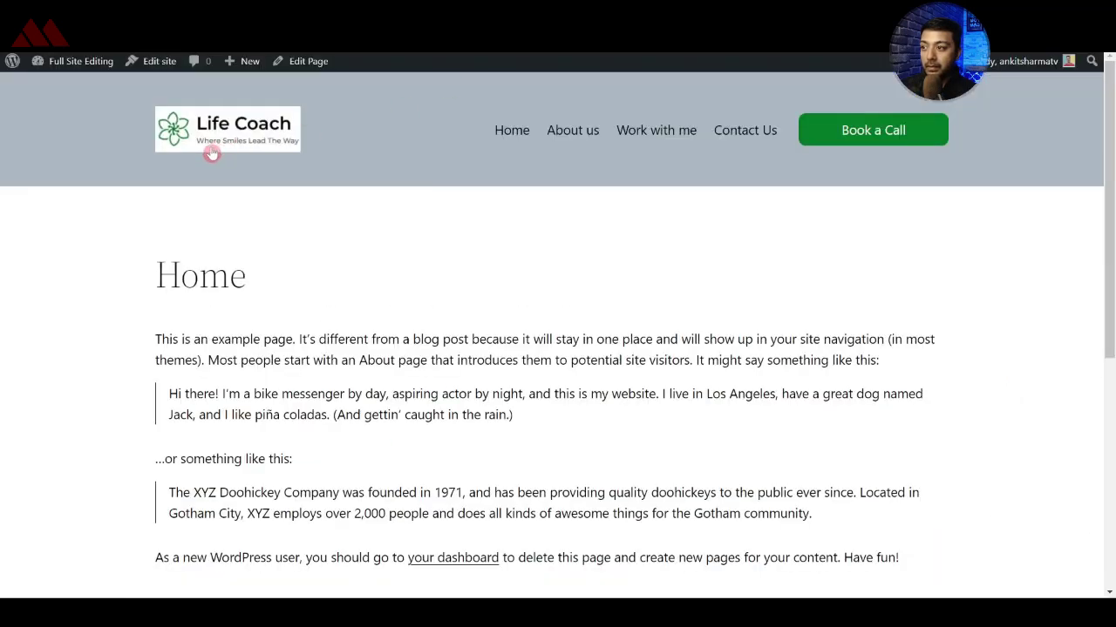
- Compare the live About us page with the live home page, including the home page's header and footer
{"action": "left_click", "coordinate": [575, 131]}
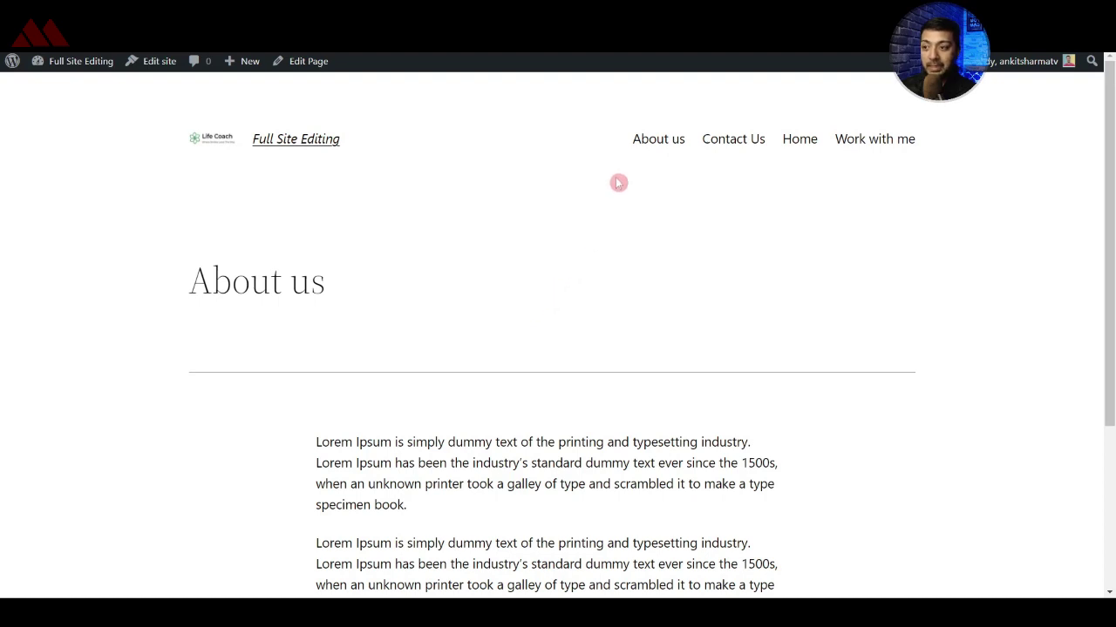
{"action": "left_click", "coordinate": [216, 146]}
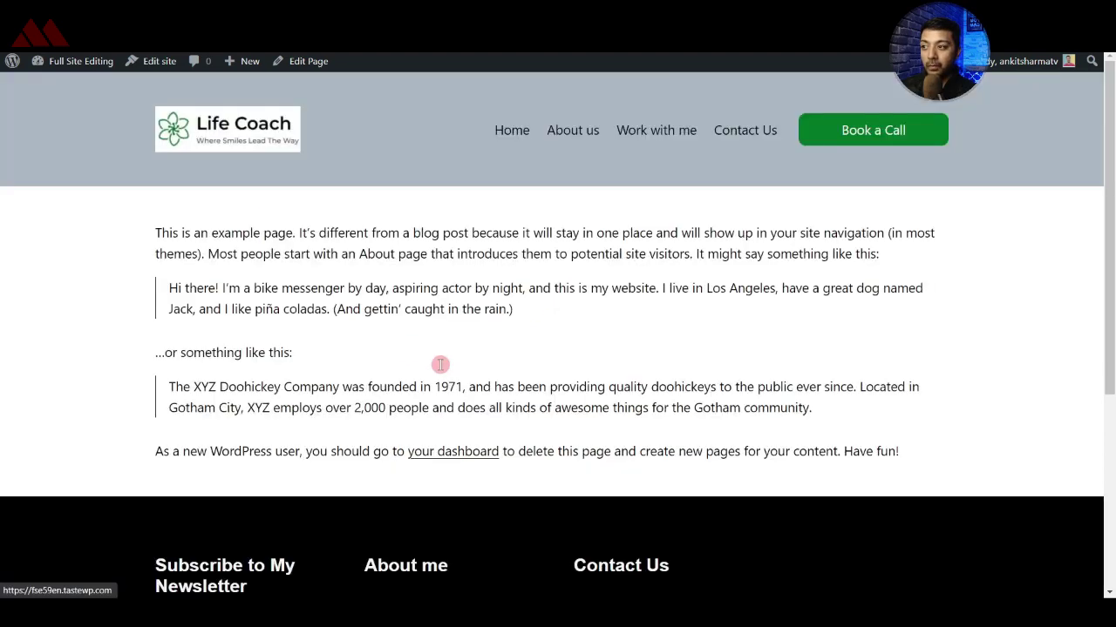
{"action": "scroll", "coordinate": [460, 384], "scroll_direction": "down", "scroll_amount": 3}
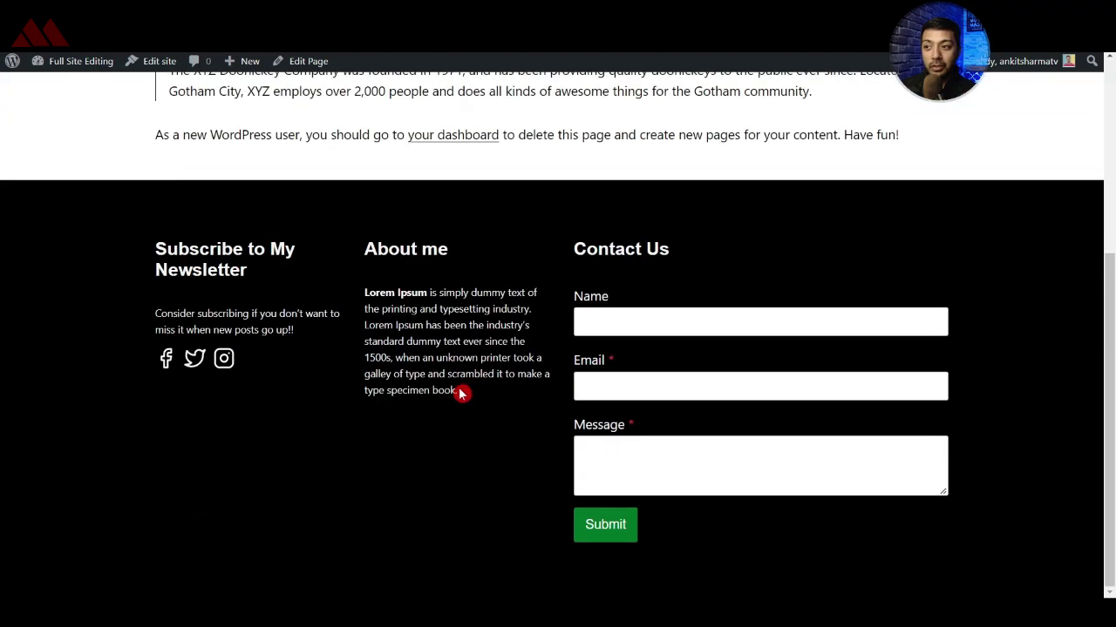
{"action": "scroll", "coordinate": [461, 391], "scroll_direction": "up", "scroll_amount": 3}
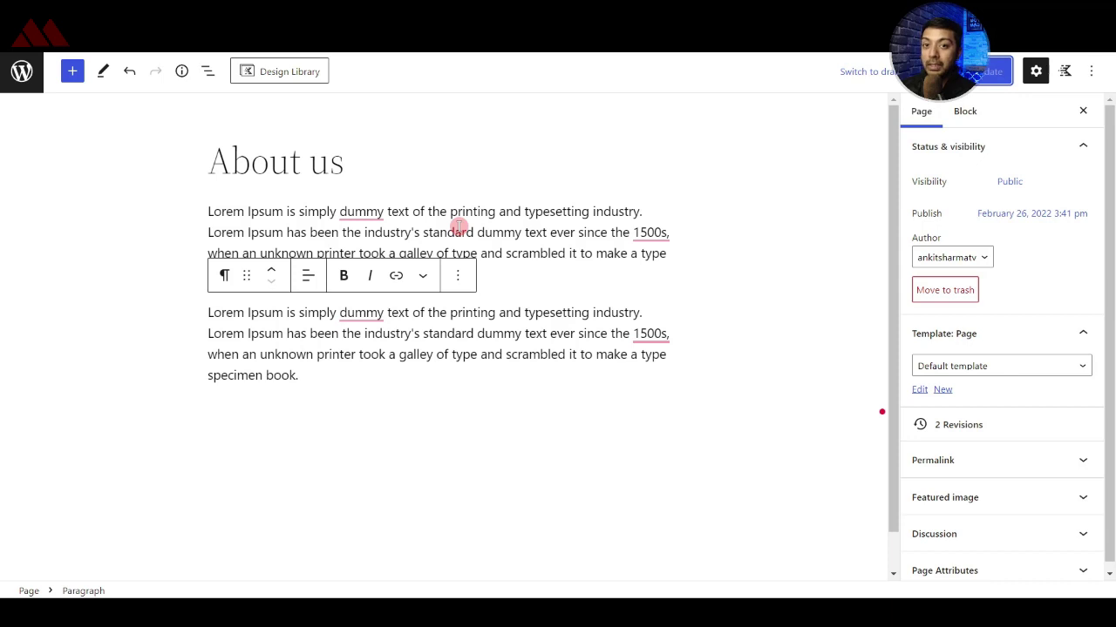
- Create a new custom template named "Inner Page M3" for the About us page
{"action": "left_click", "coordinate": [952, 395]}
{"action": "type", "text": "Inner Page M3"}
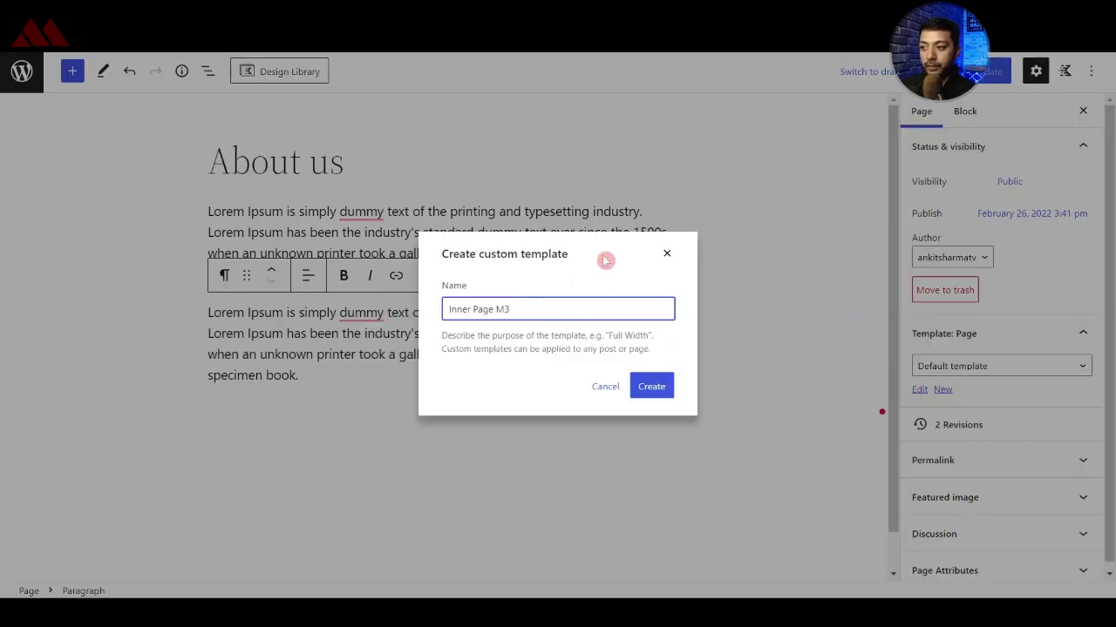
{"action": "left_click", "coordinate": [645, 383]}
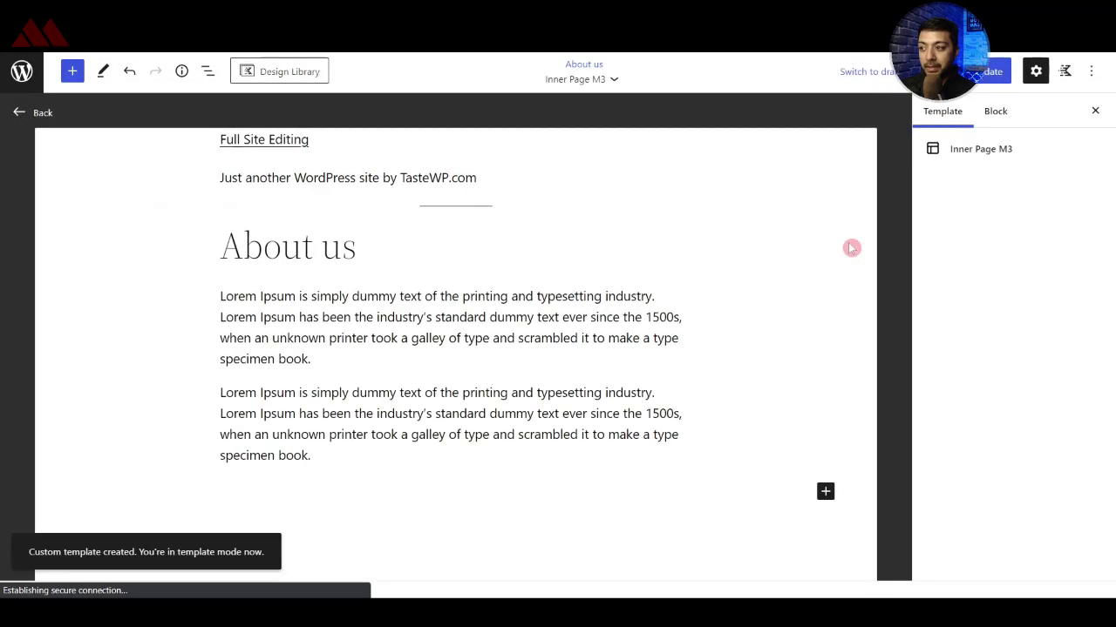
- Show the Inner Page M3 template's block list and review its Group and Footer M 3 blocks
{"action": "left_click", "coordinate": [303, 142]}
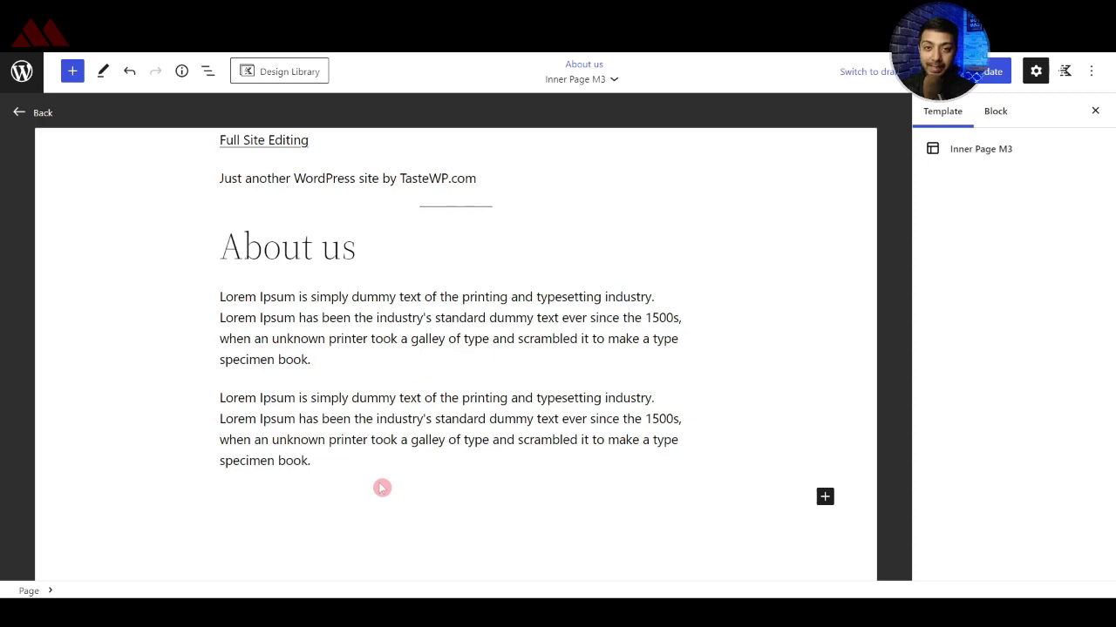
{"action": "left_click", "coordinate": [207, 71]}
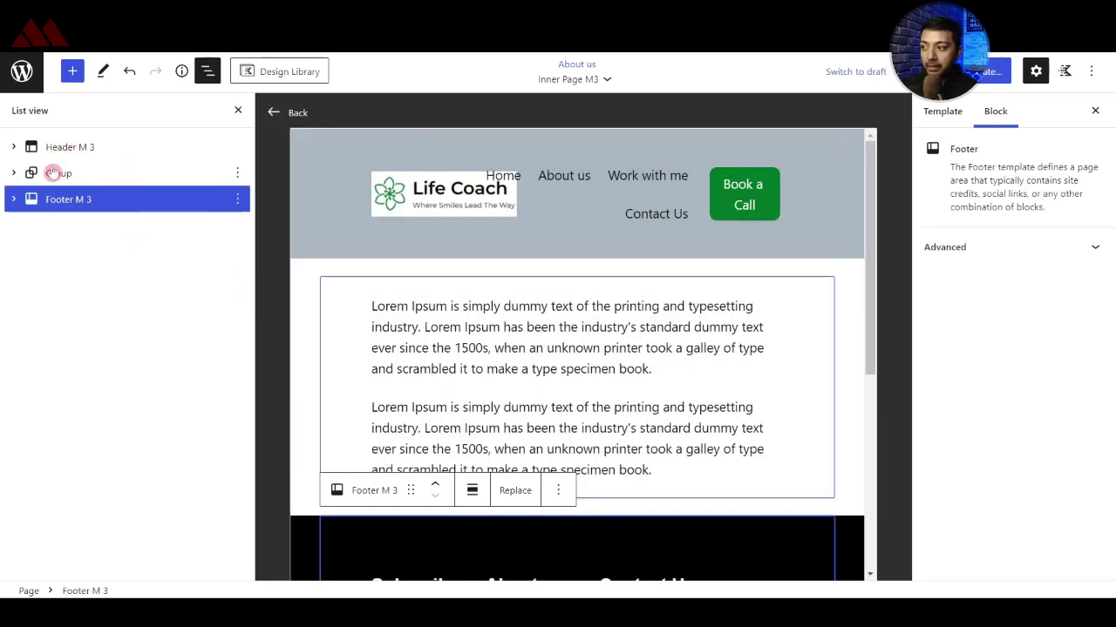
{"action": "left_click", "coordinate": [63, 173]}
{"action": "left_click", "coordinate": [70, 200]}
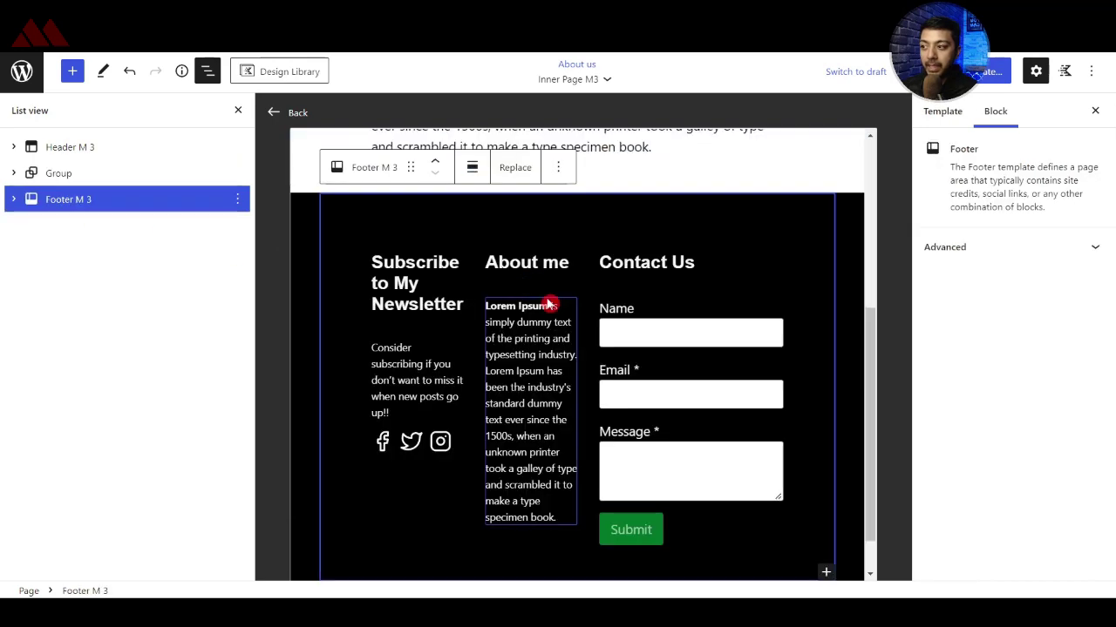
{"action": "scroll", "coordinate": [547, 314], "scroll_direction": "up", "scroll_amount": 4}
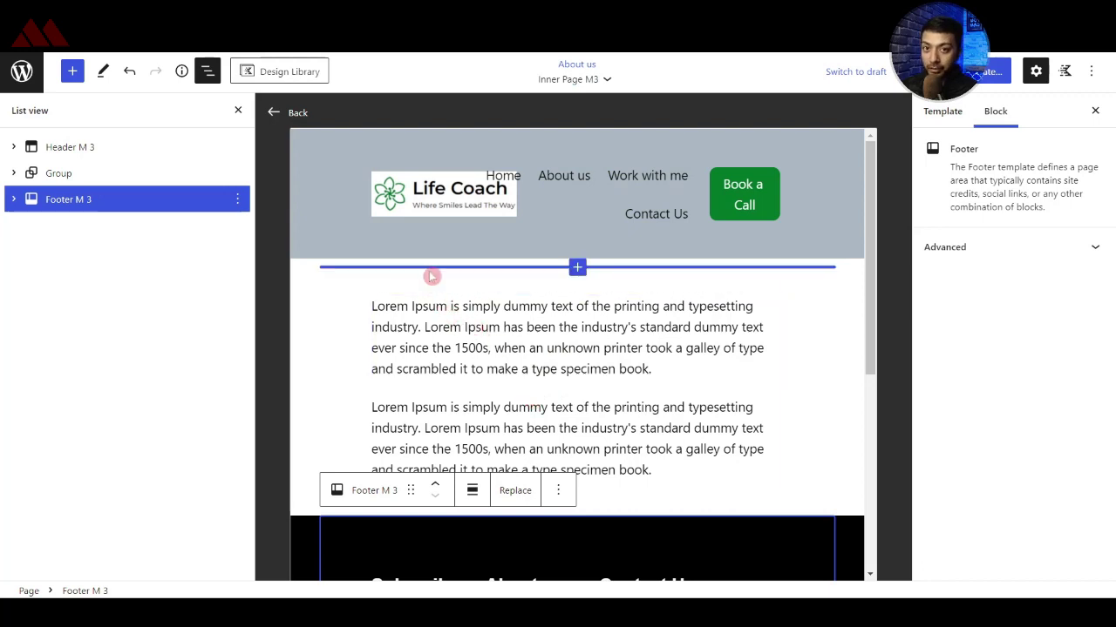
- Insert a new Group block between the Header M 3 block and the existing content group
{"action": "left_click", "coordinate": [511, 306]}
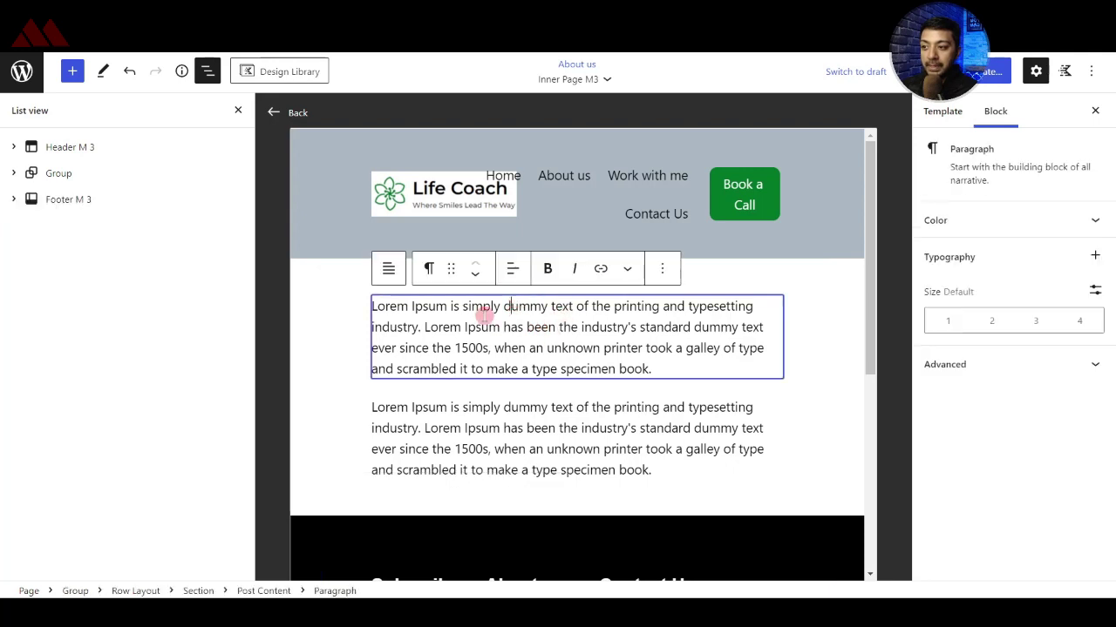
{"action": "left_click", "coordinate": [754, 279]}
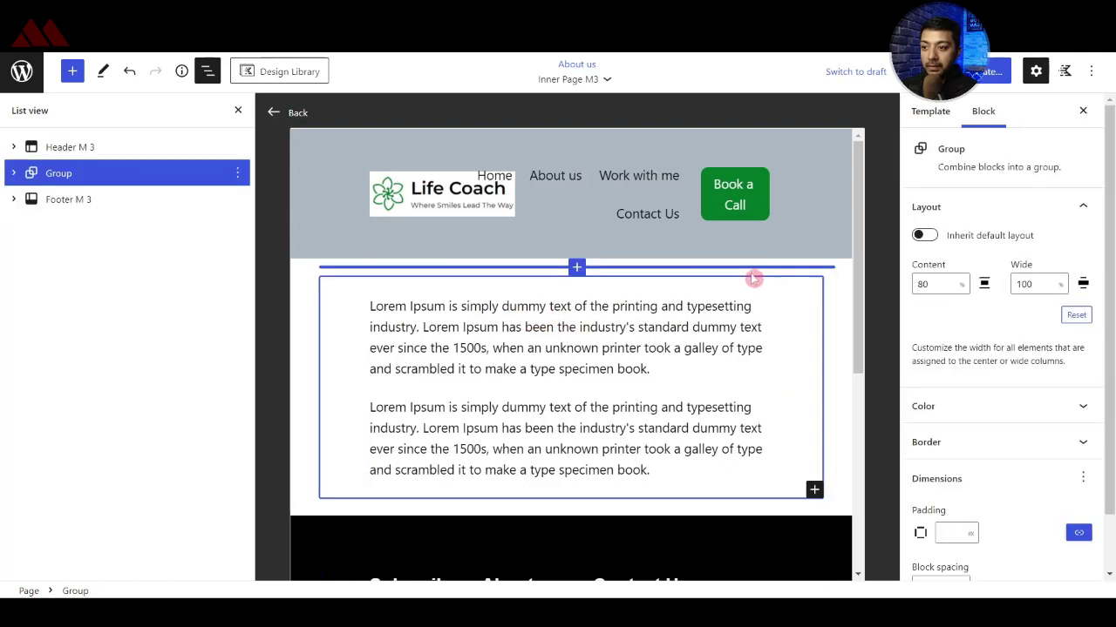
{"action": "left_click", "coordinate": [577, 276]}
{"action": "left_click", "coordinate": [577, 268]}
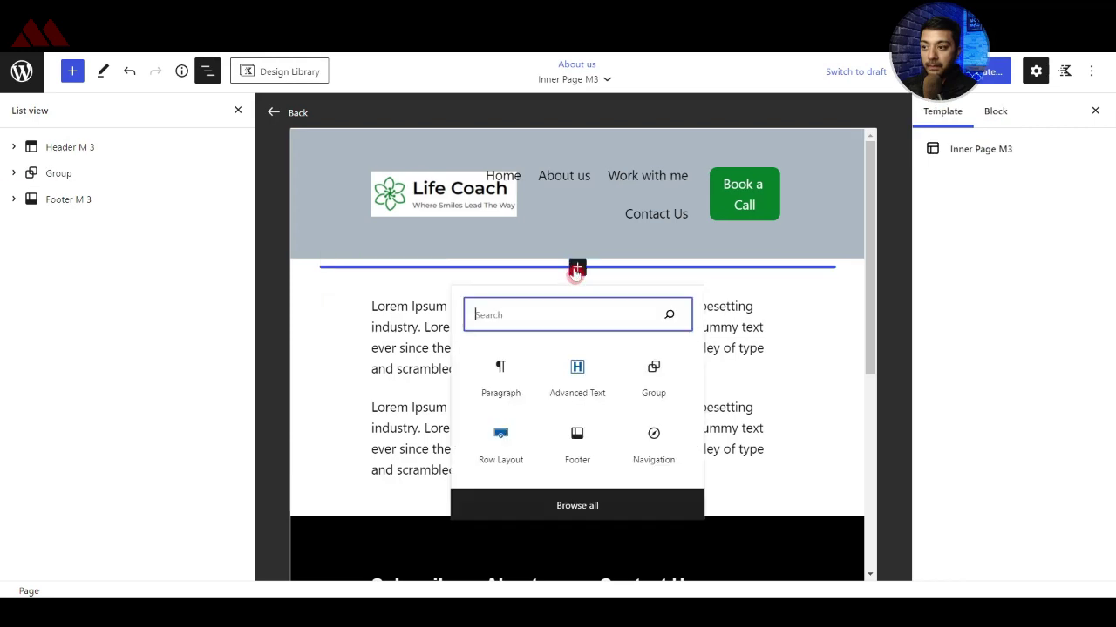
{"action": "left_click", "coordinate": [653, 370]}
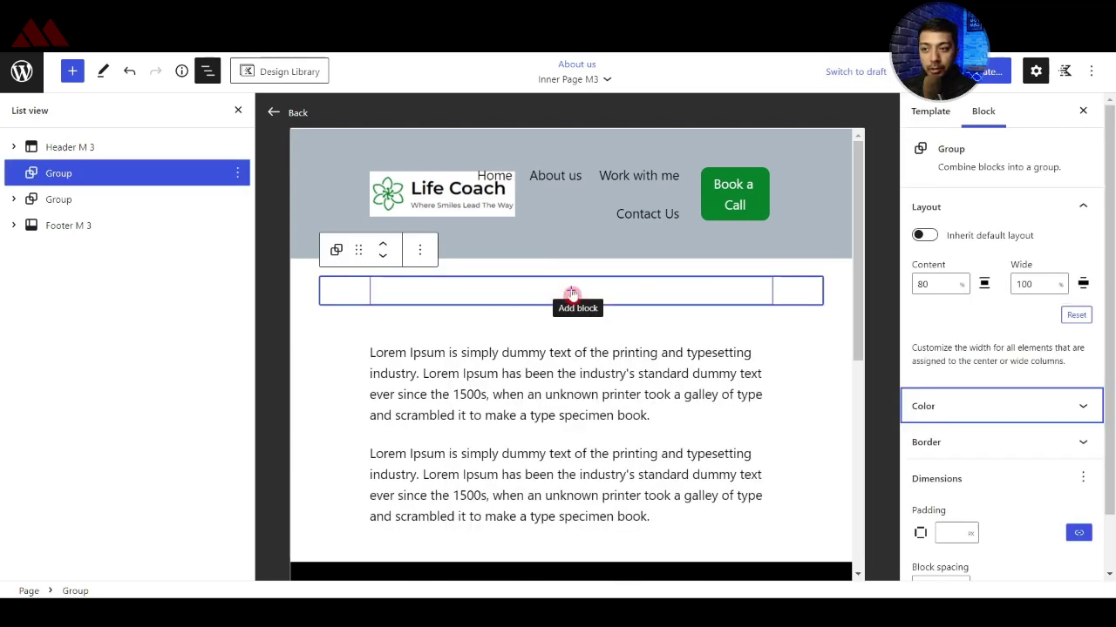
- Add a Row Layout block with a single-column layout inside the new empty group
{"action": "left_click", "coordinate": [570, 293]}
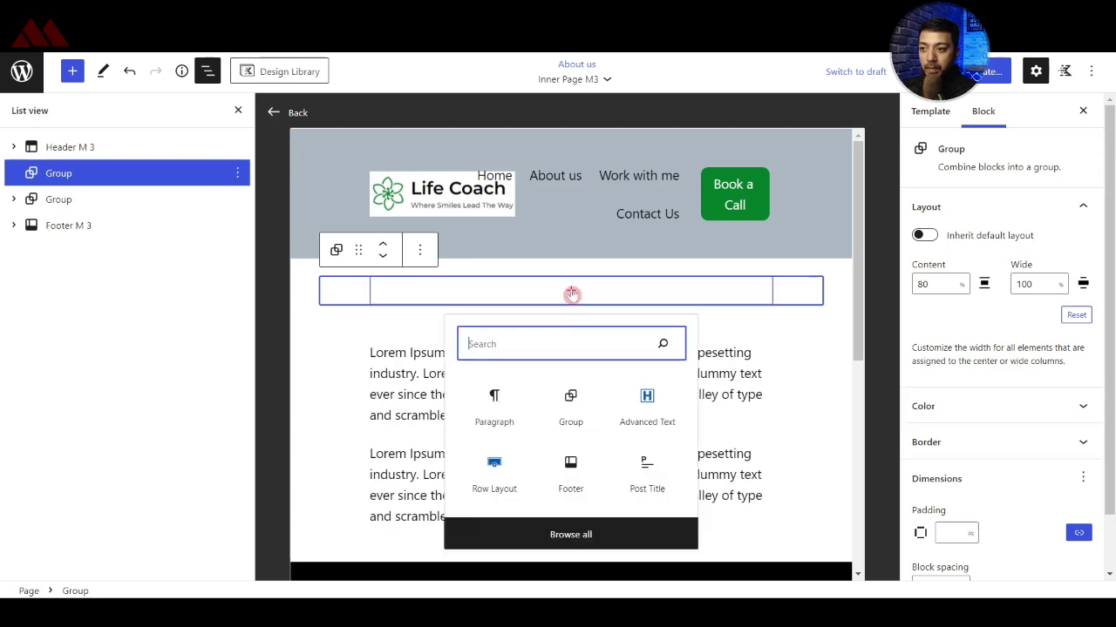
{"action": "left_click", "coordinate": [502, 481]}
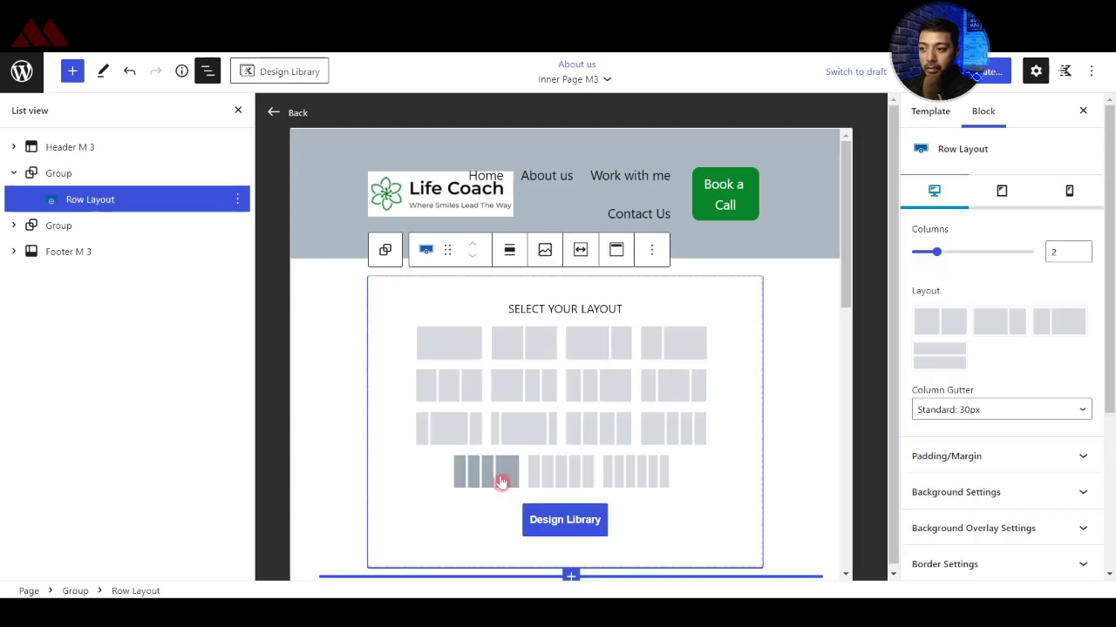
{"action": "left_click", "coordinate": [458, 345]}
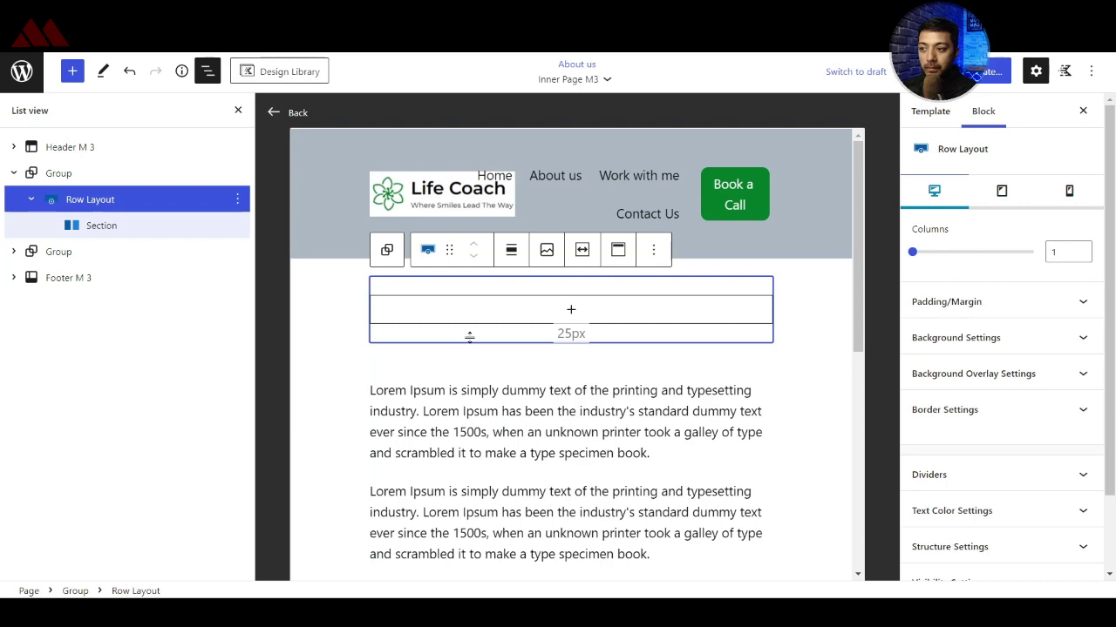
- Insert a Post Title block into the section of the new row layout and select it
{"action": "left_click", "coordinate": [571, 312]}
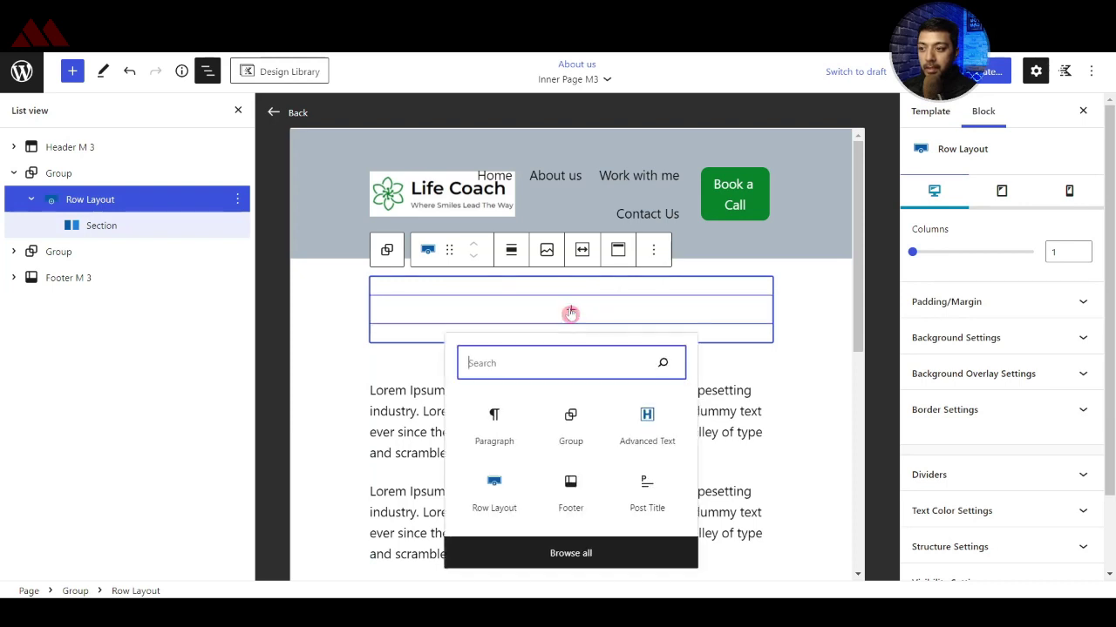
{"action": "left_click", "coordinate": [550, 367]}
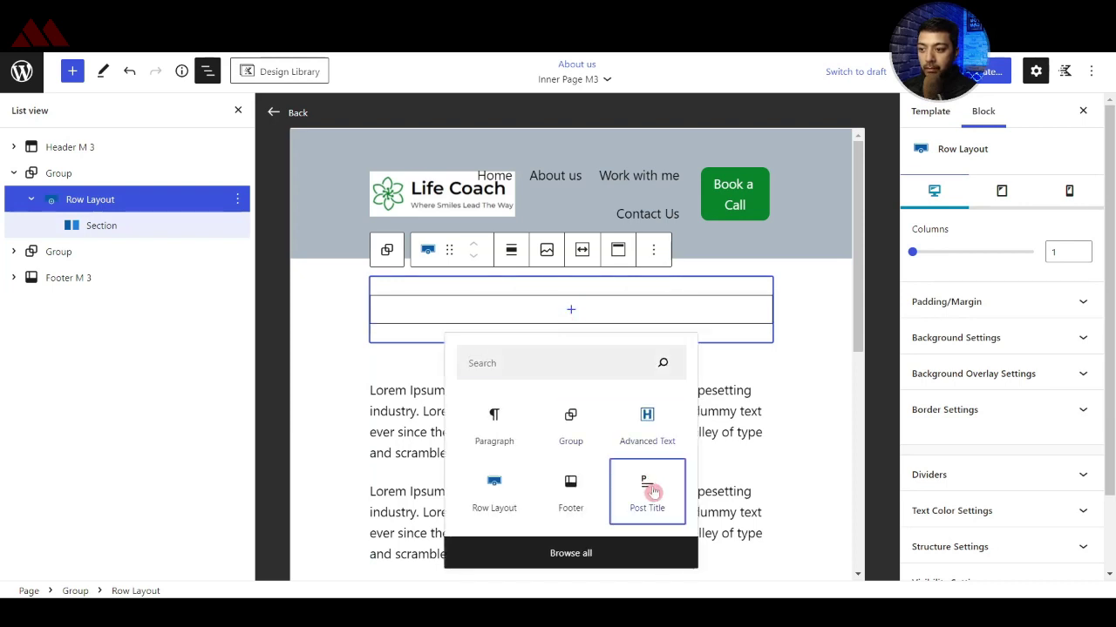
{"action": "left_click", "coordinate": [645, 490]}
{"action": "left_click", "coordinate": [155, 251]}
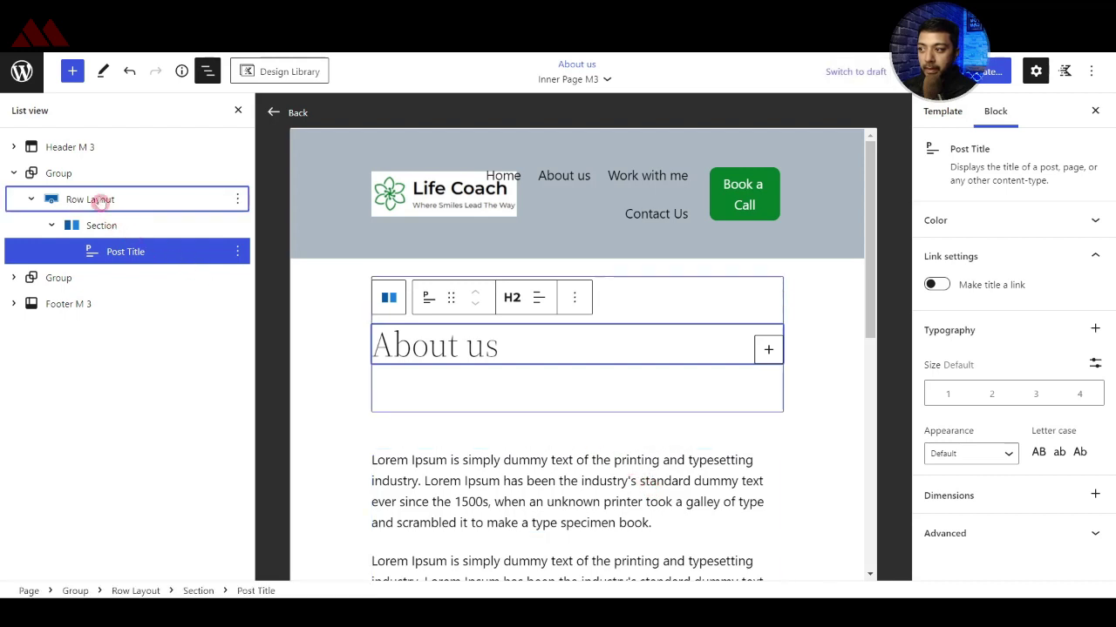
- Clear the top padding value of the Row Layout block that holds the post title
{"action": "left_click", "coordinate": [100, 199]}
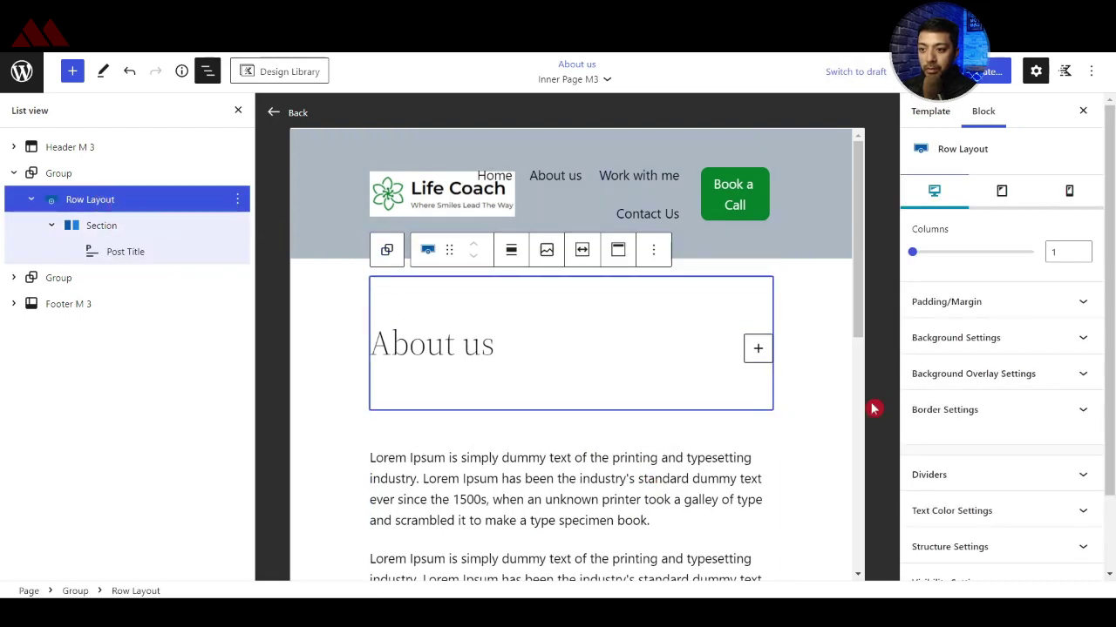
{"action": "left_click", "coordinate": [976, 302]}
{"action": "double_click", "coordinate": [921, 358]}
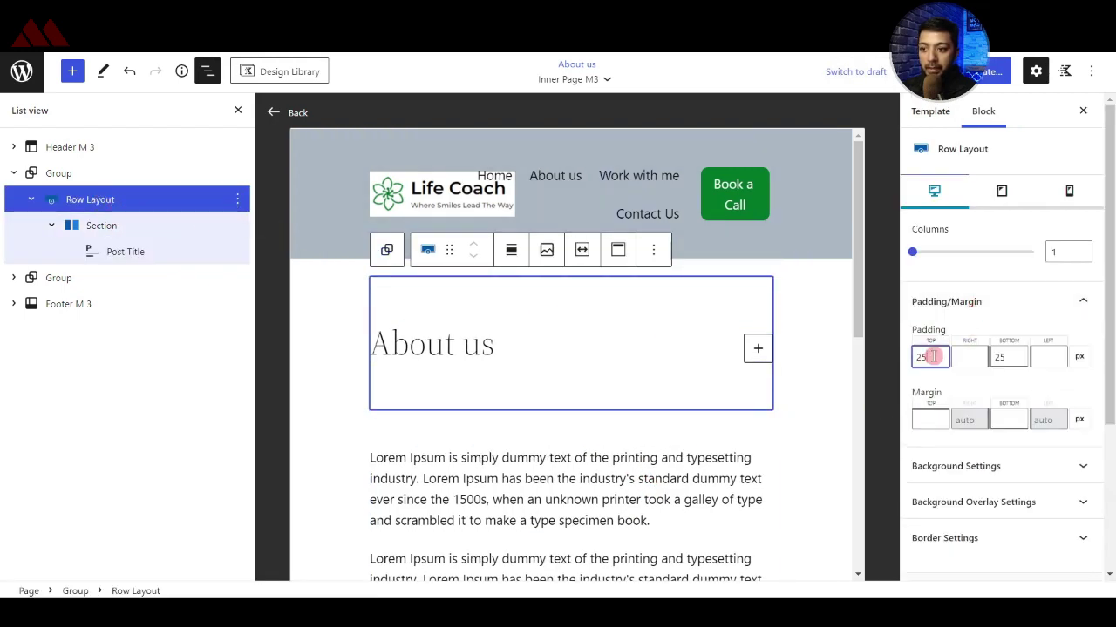
{"action": "key", "text": "BackSpace"}
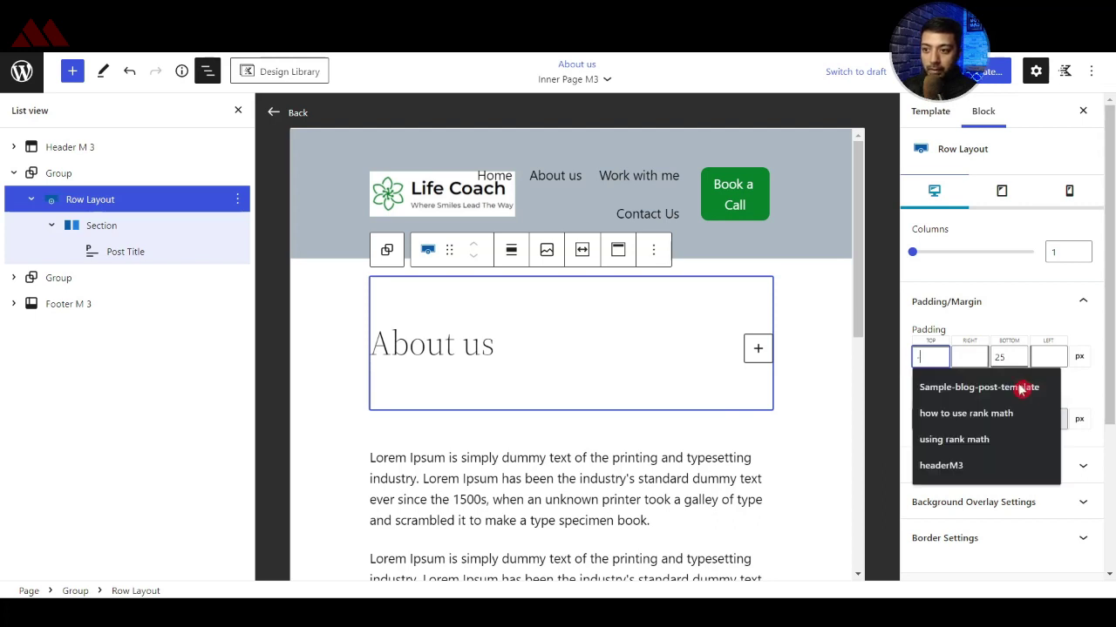
{"action": "key", "text": "BackSpace"}
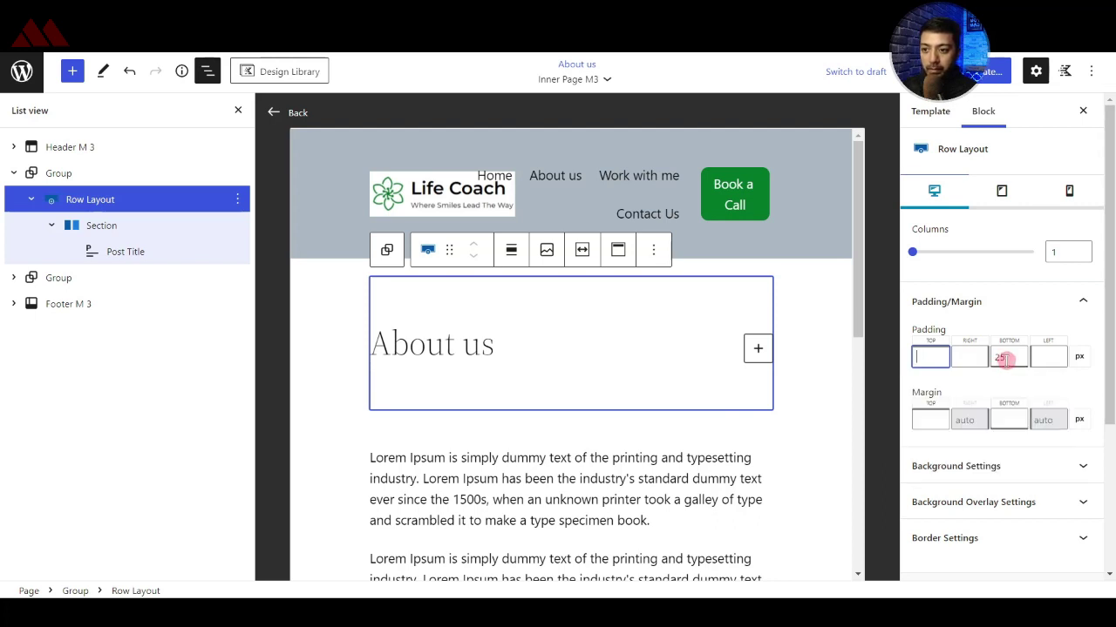
- Save the Inner Page M3 template changes and open the About us page on the live site
{"action": "left_click", "coordinate": [992, 71]}
{"action": "left_click", "coordinate": [1013, 71]}
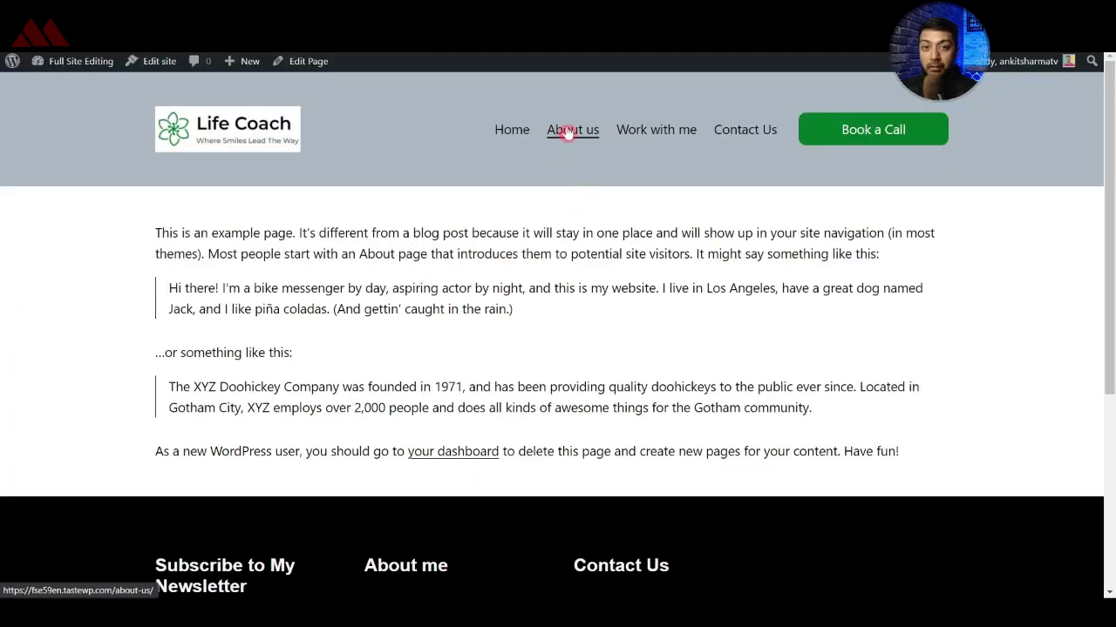
{"action": "left_click", "coordinate": [568, 131]}
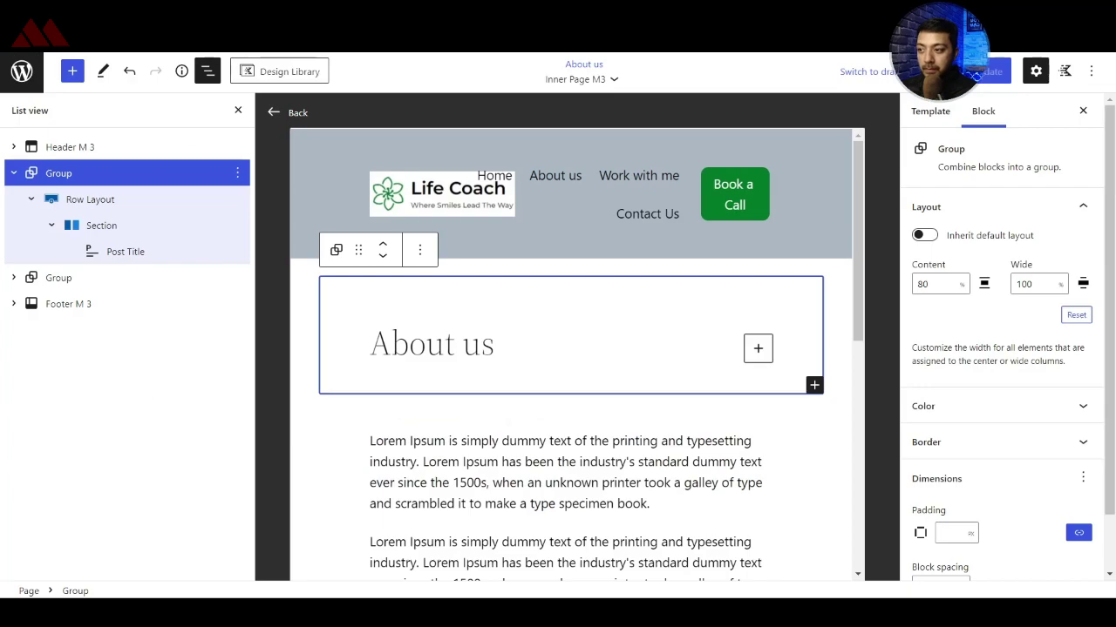
- Set the Post Title block's margin to 0 and save the Inner Page M3 template
{"action": "left_click", "coordinate": [150, 254]}
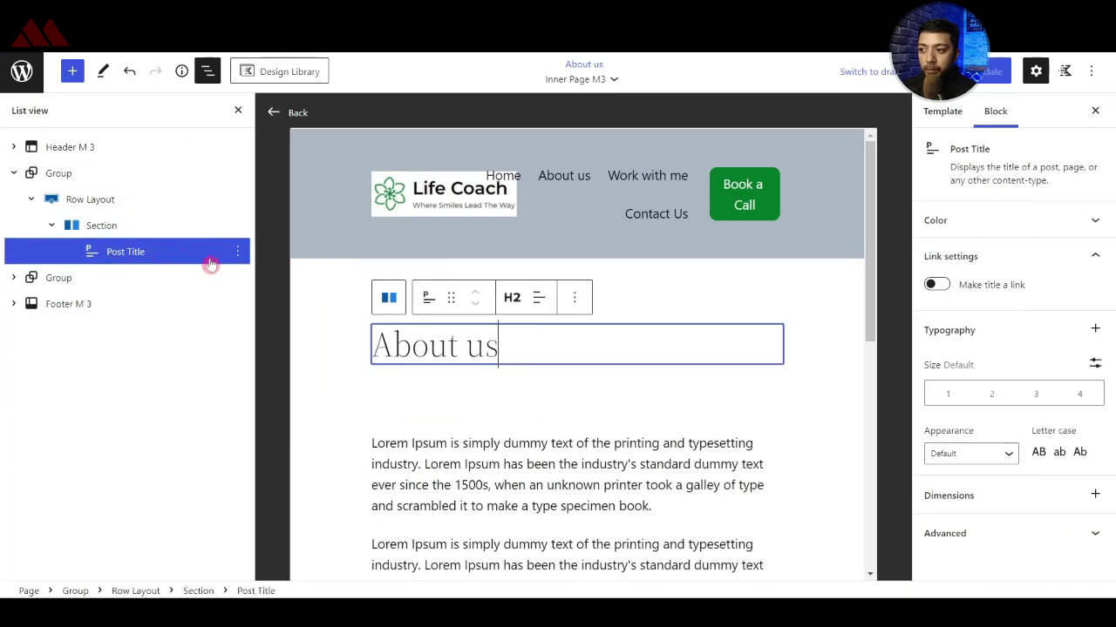
{"action": "left_click", "coordinate": [1097, 495]}
{"action": "left_click", "coordinate": [979, 580]}
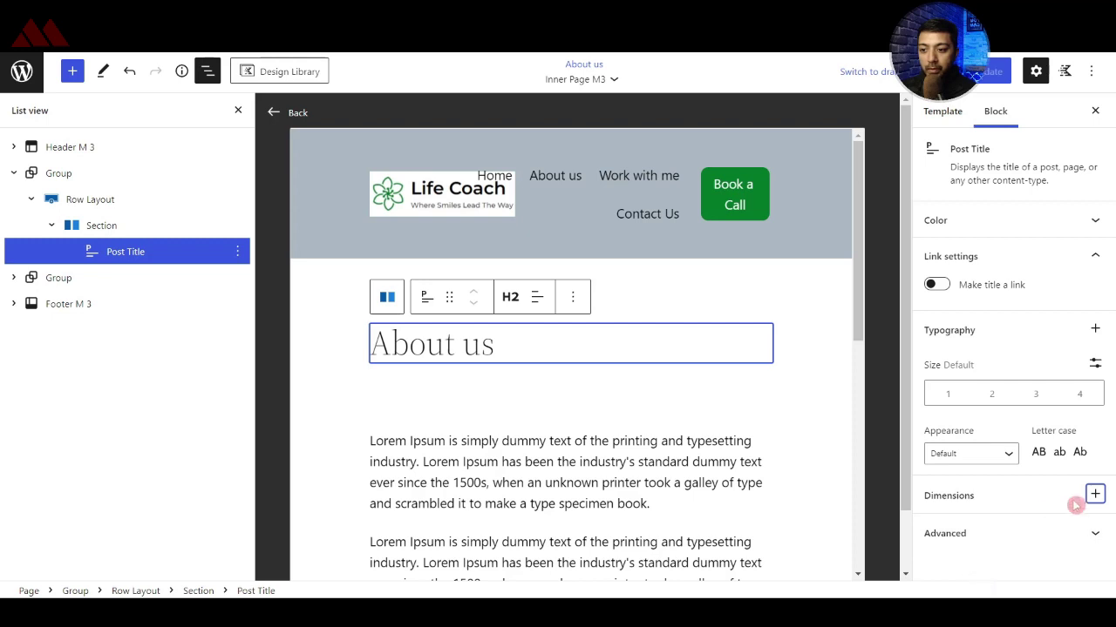
{"action": "left_click", "coordinate": [1094, 495]}
{"action": "left_click", "coordinate": [990, 532]}
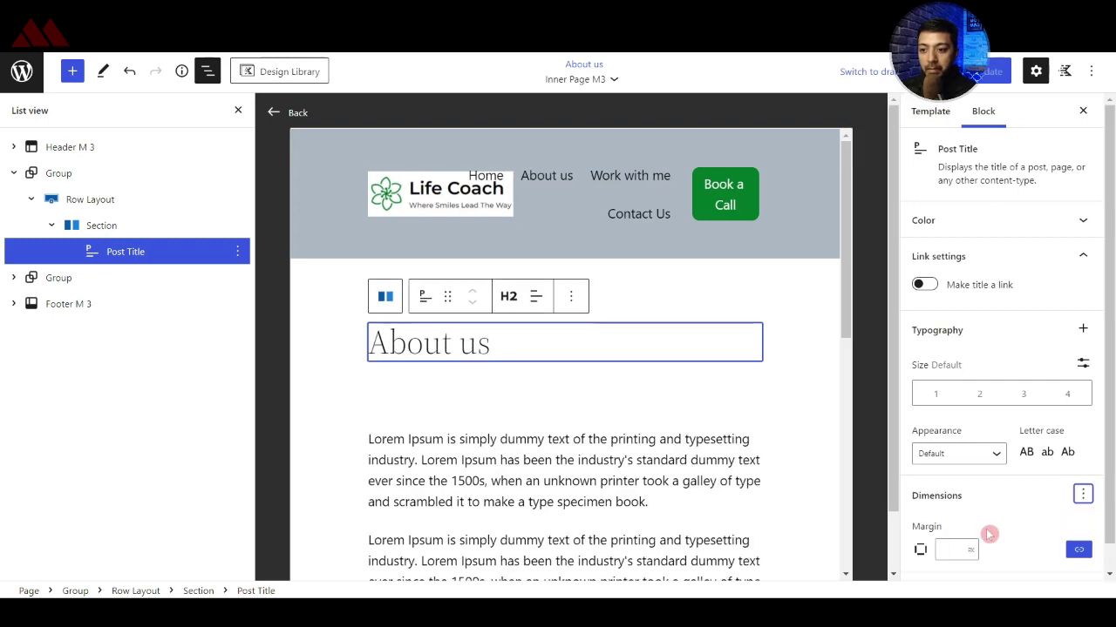
{"action": "scroll", "coordinate": [989, 534], "scroll_direction": "down", "scroll_amount": 1}
{"action": "left_click", "coordinate": [953, 521]}
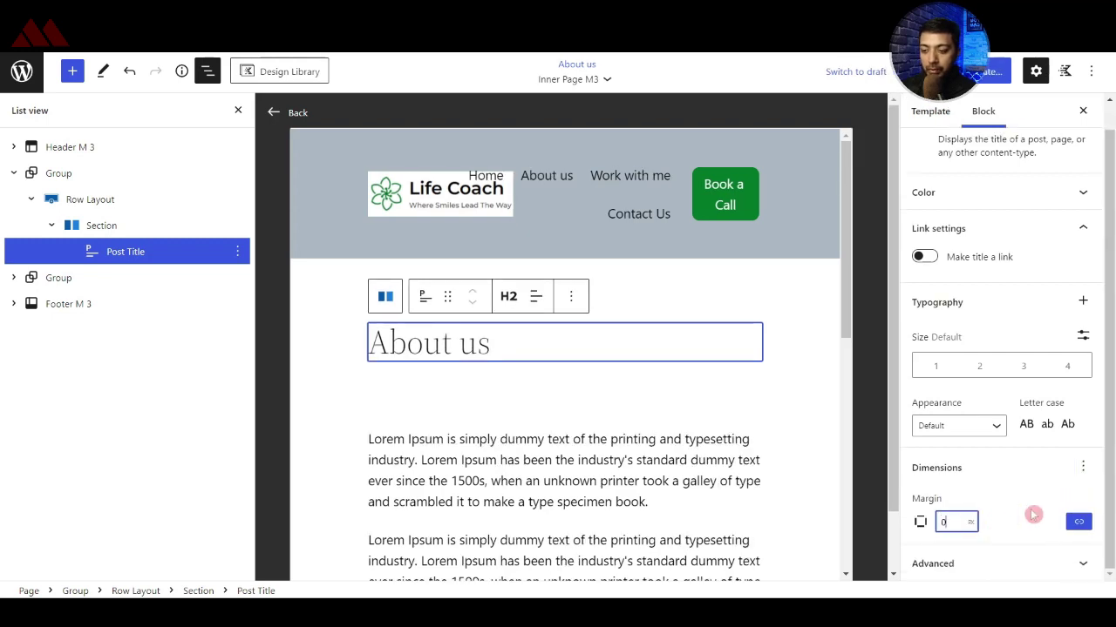
{"action": "left_click", "coordinate": [993, 72]}
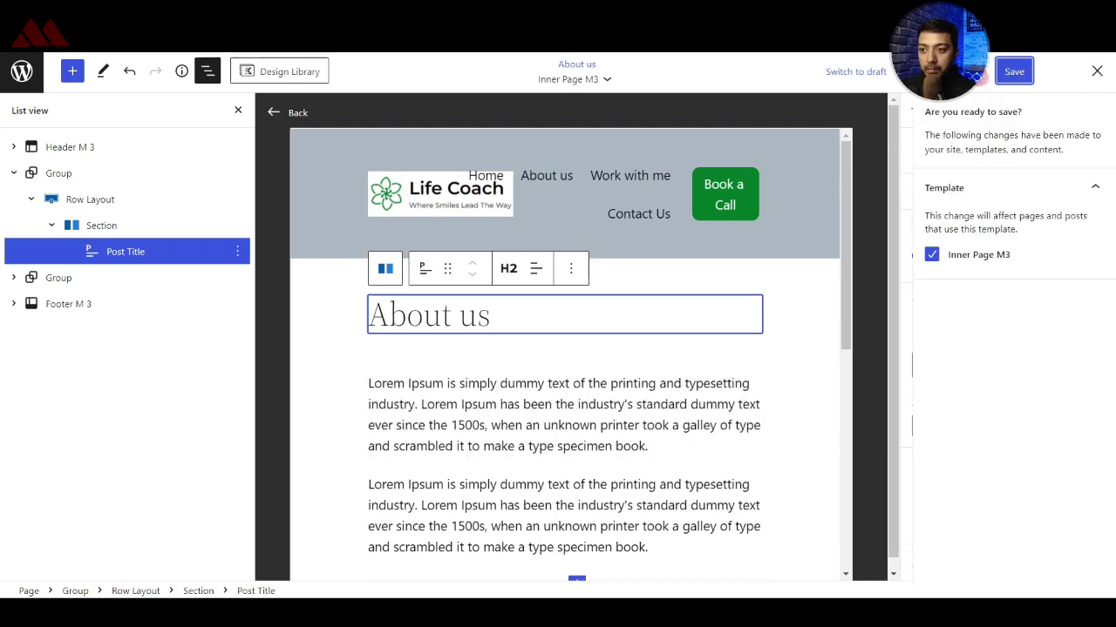
{"action": "left_click", "coordinate": [1013, 71]}
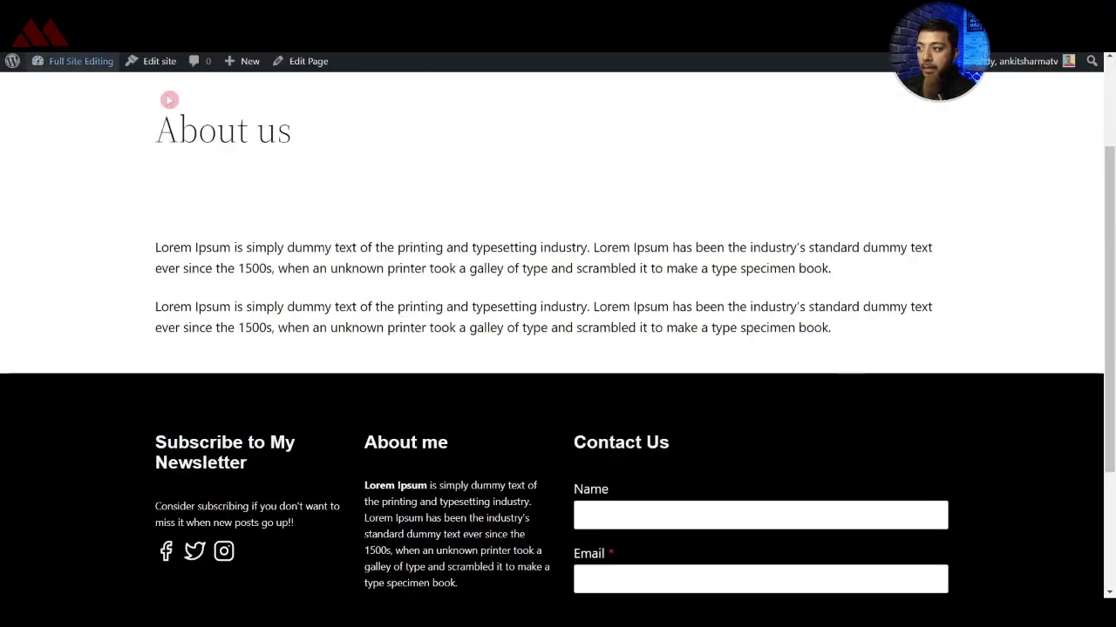
- Examine the title section and content spacing of the live About us page, and return to the Home page
{"action": "scroll", "coordinate": [567, 227], "scroll_direction": "down", "scroll_amount": 1}
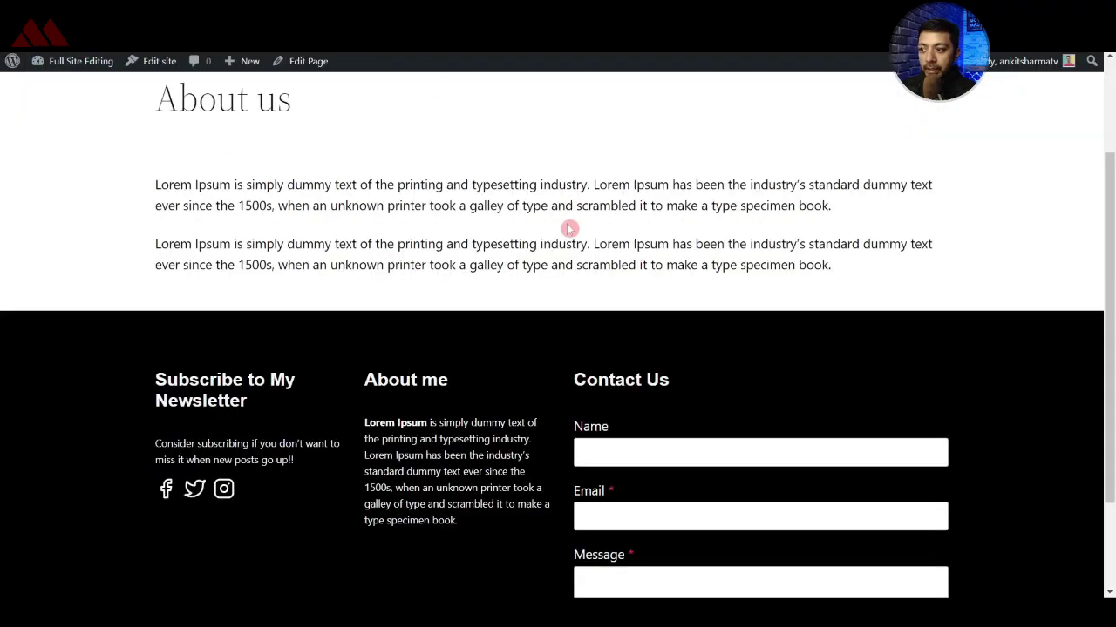
{"action": "scroll", "coordinate": [563, 316], "scroll_direction": "up", "scroll_amount": 3}
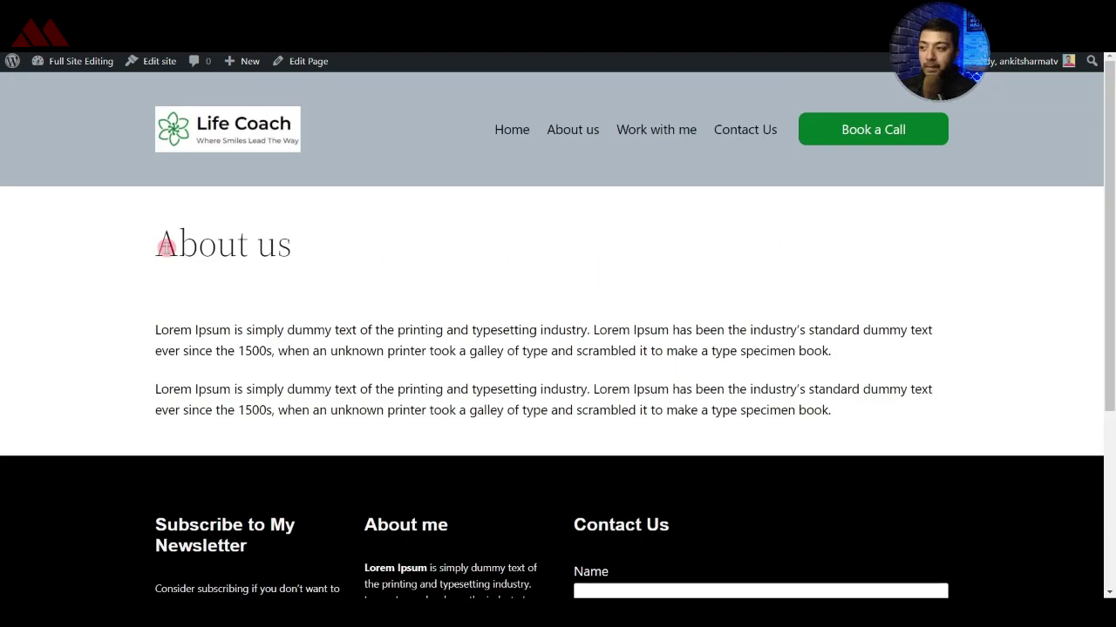
{"action": "left_click", "coordinate": [511, 132]}
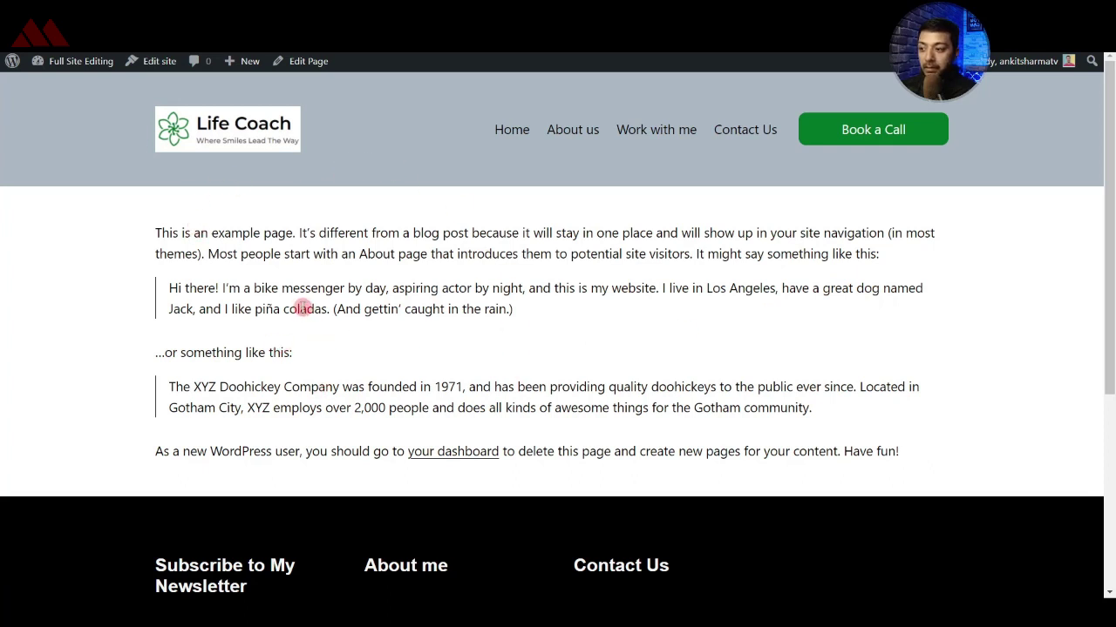
- Open the Work with me and Contact Us pages in separate browser tabs and bring up their page editors
{"action": "right_click", "coordinate": [635, 128]}
{"action": "key", "text": "Escape"}
{"action": "right_click", "coordinate": [741, 137]}
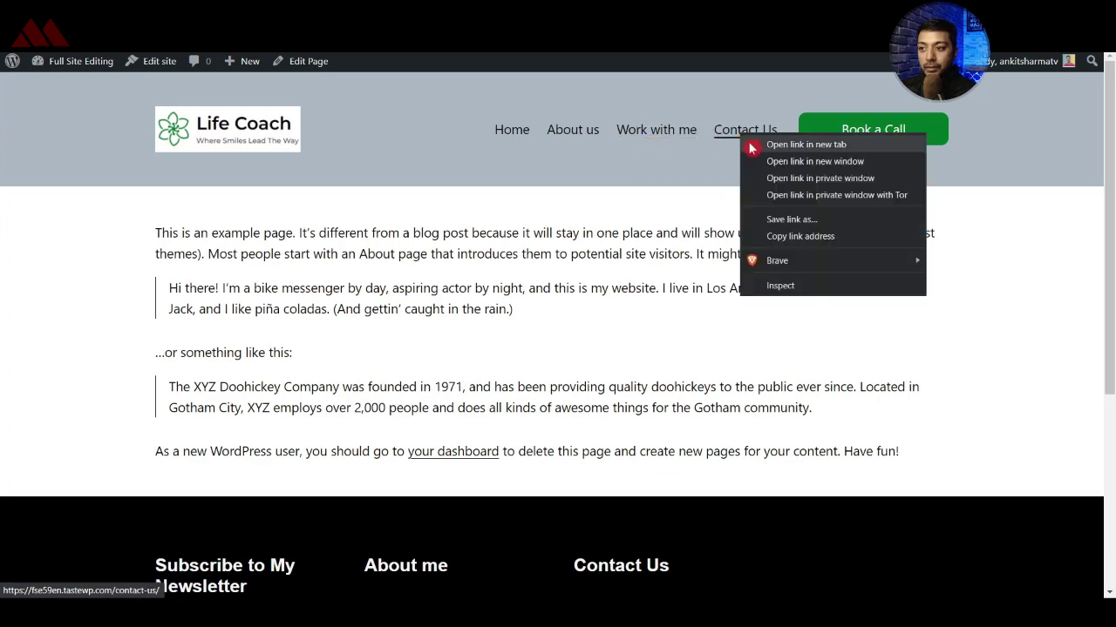
{"action": "left_click", "coordinate": [722, 136]}
{"action": "left_click", "coordinate": [720, 137]}
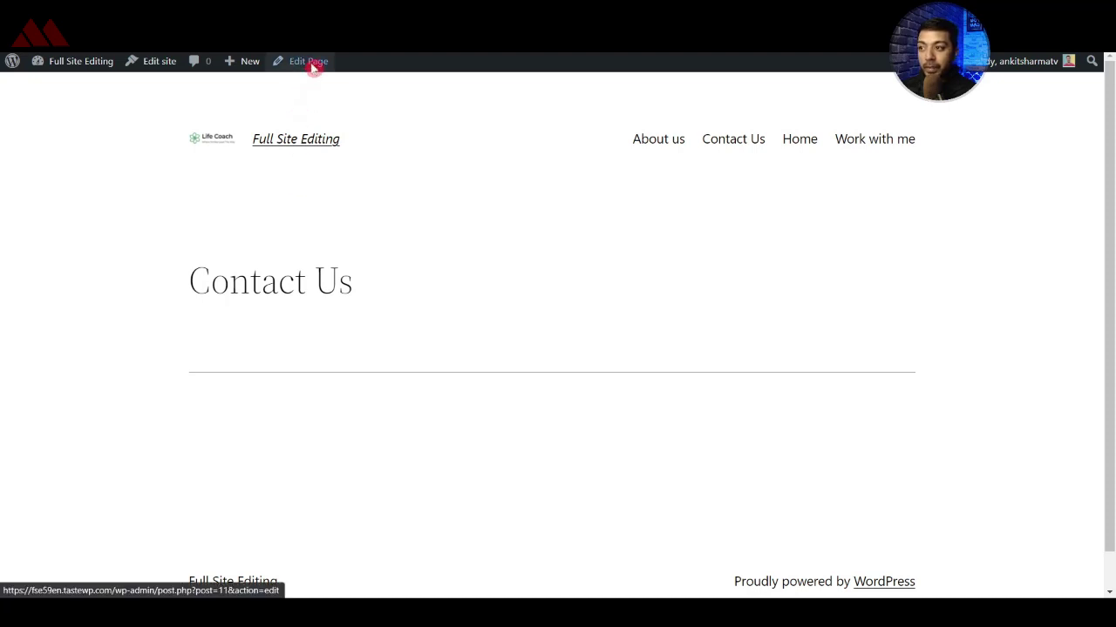
{"action": "left_click", "coordinate": [697, 12]}
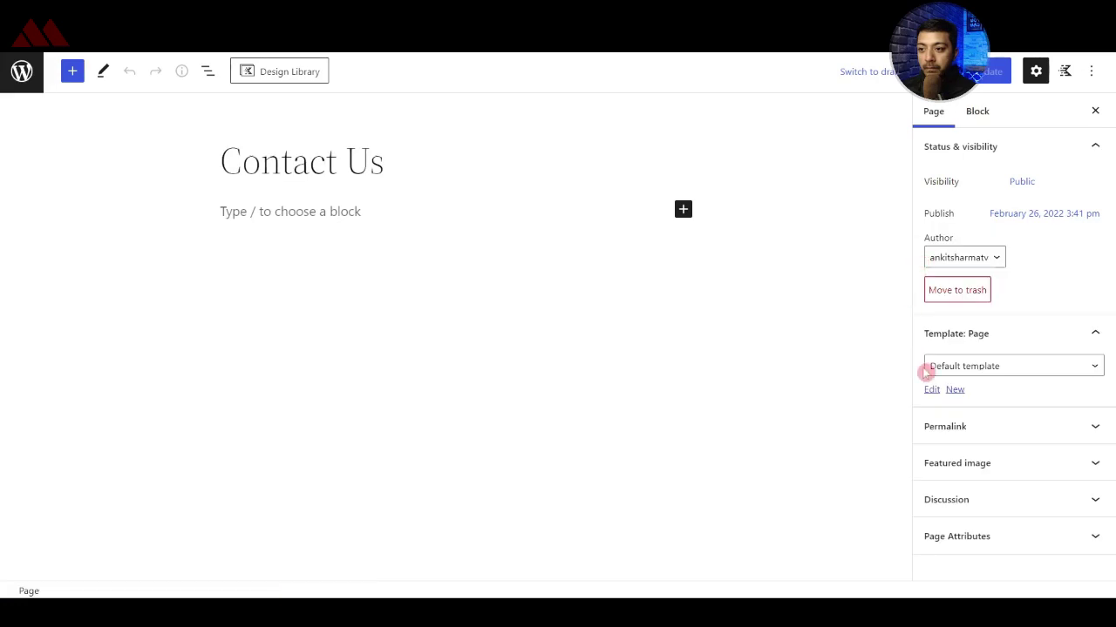
- Assign the Inner Page M3 template to the Contact Us page and update the page
{"action": "left_click", "coordinate": [1061, 367]}
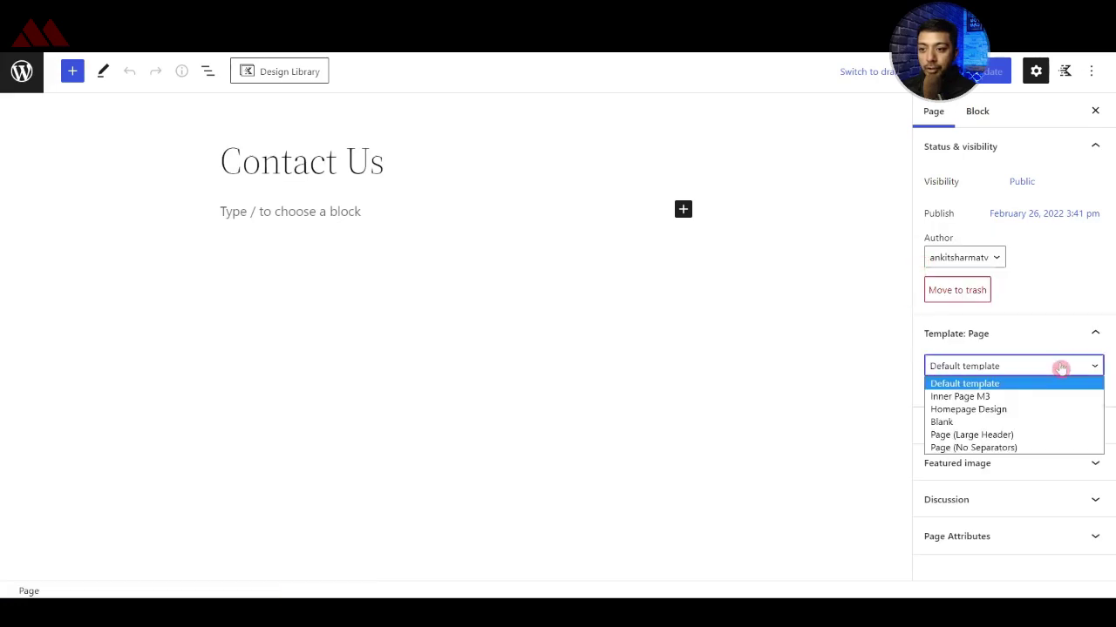
{"action": "left_click", "coordinate": [994, 397]}
{"action": "left_click", "coordinate": [985, 81]}
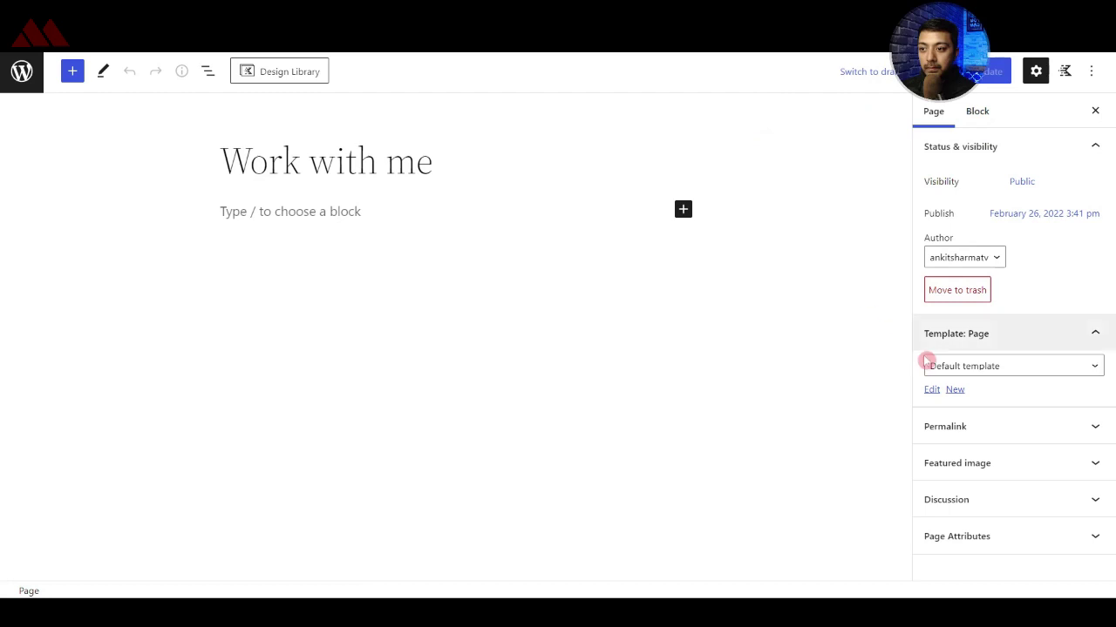
- Assign the Inner Page M3 template to the Work with me page and update the page
{"action": "left_click", "coordinate": [992, 369]}
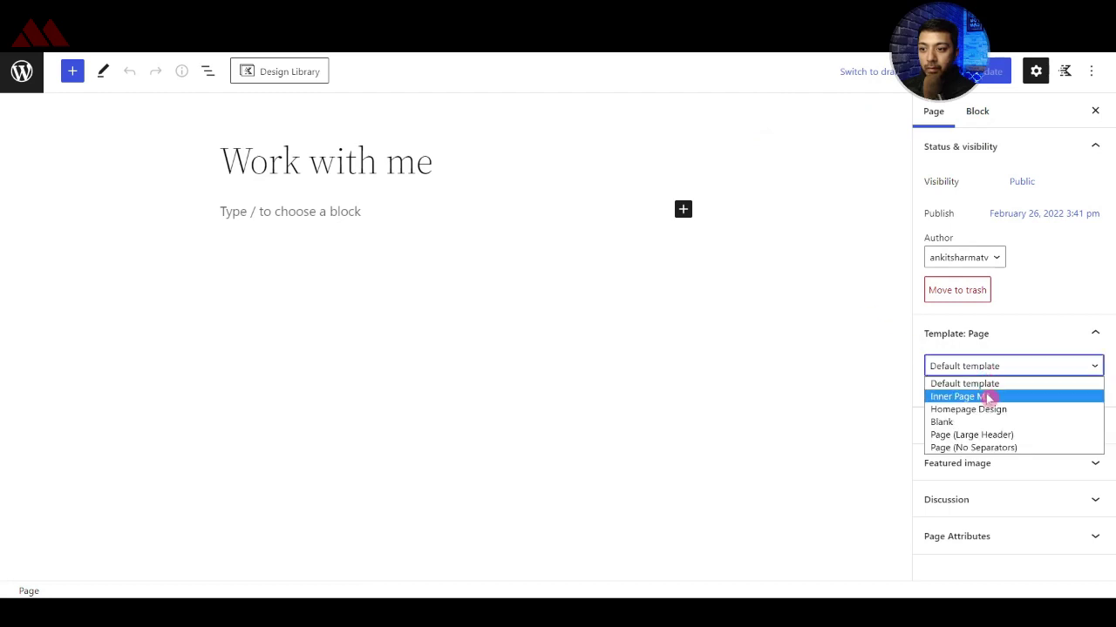
{"action": "left_click", "coordinate": [989, 397]}
{"action": "left_click", "coordinate": [991, 71]}
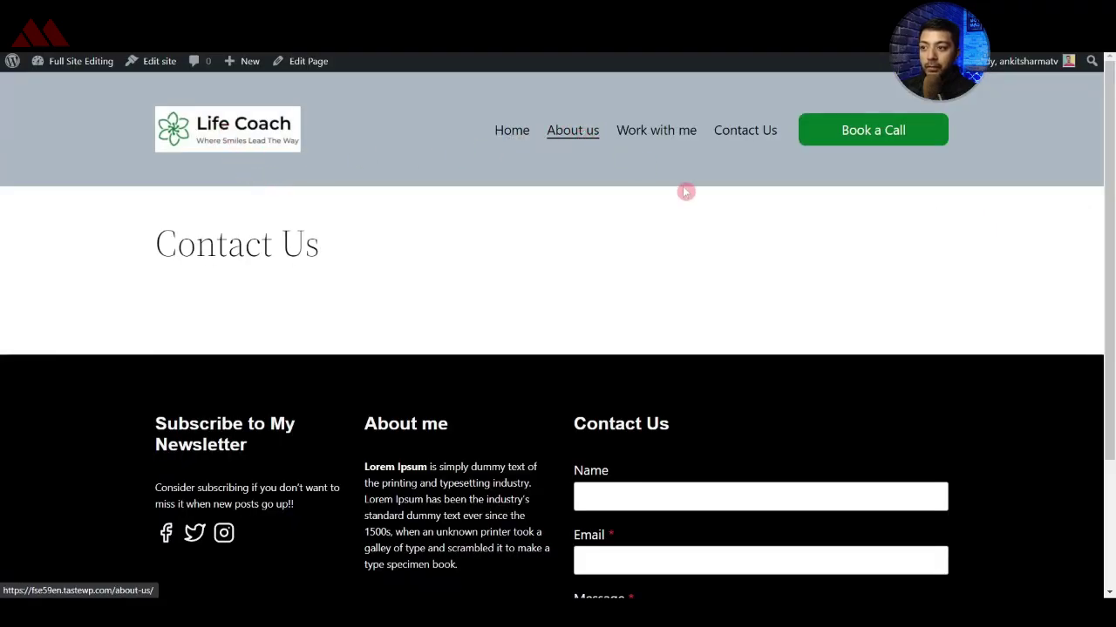
- Check the header, title section and footer on the live Work with me and Contact Us pages
{"action": "left_click", "coordinate": [658, 132]}
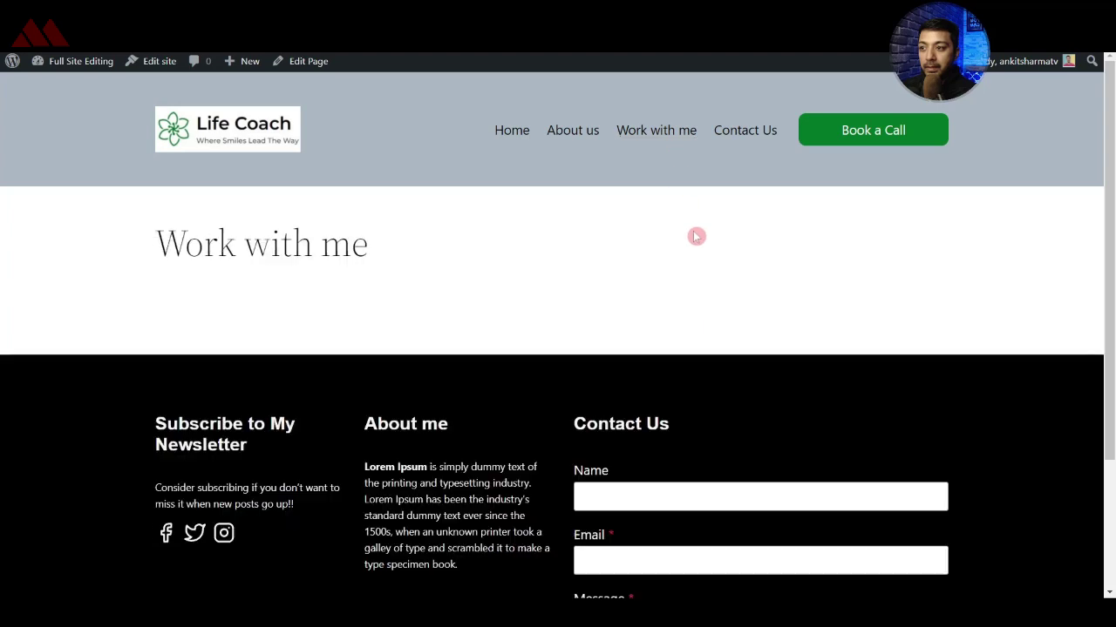
{"action": "left_click", "coordinate": [743, 139]}
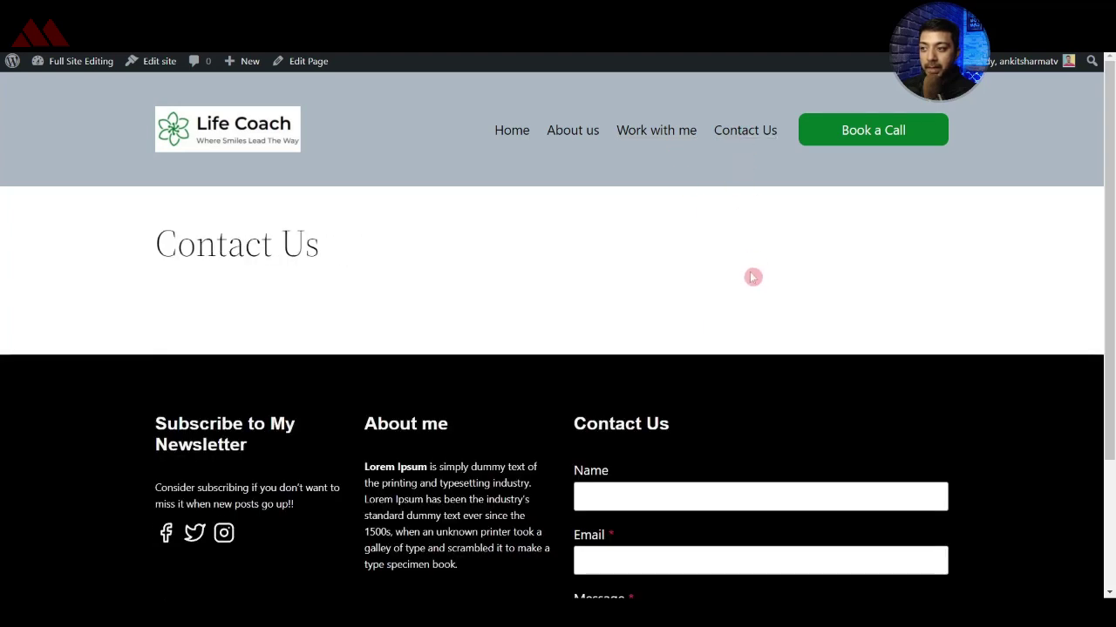
{"action": "left_click", "coordinate": [656, 135]}
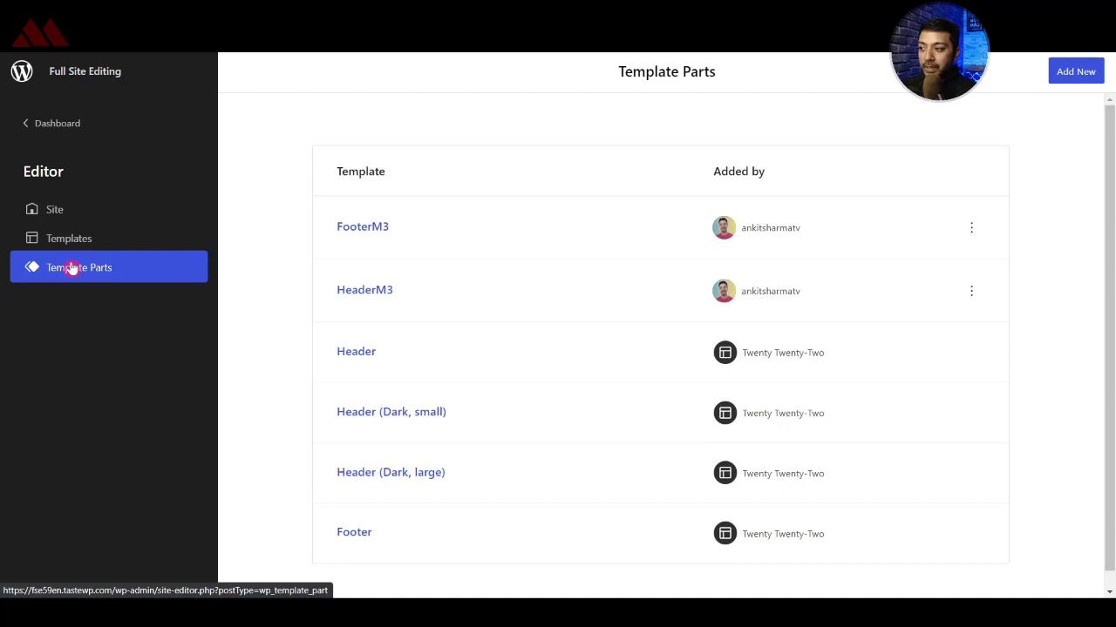
- Clear the background color of the outer Group in the HeaderM3 template part and save it
{"action": "left_click", "coordinate": [364, 293]}
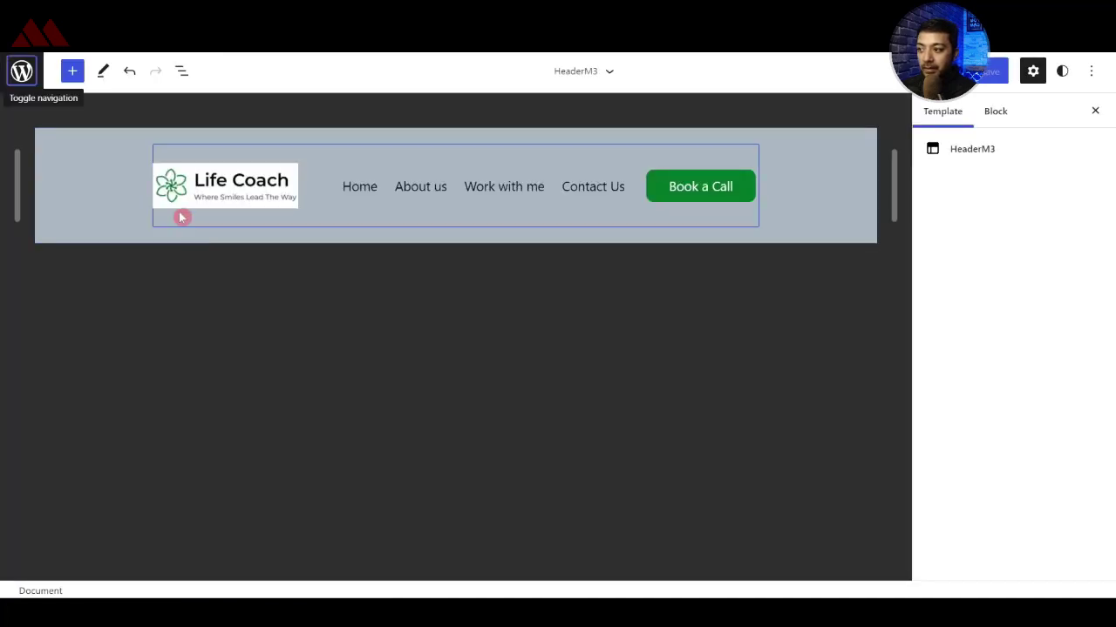
{"action": "left_click", "coordinate": [182, 71]}
{"action": "left_click", "coordinate": [60, 148]}
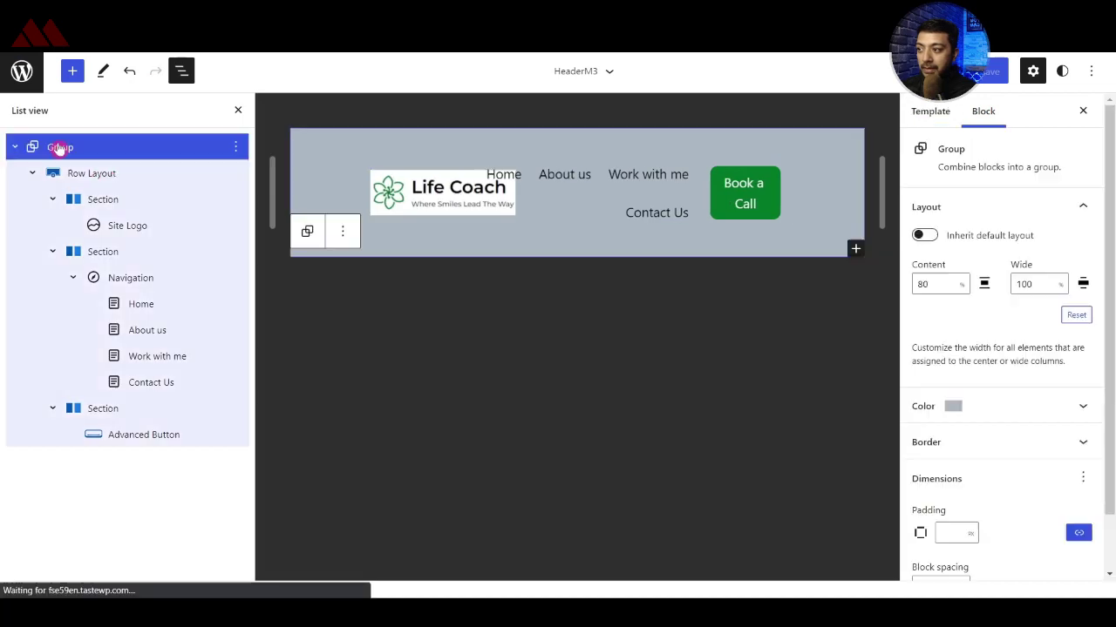
{"action": "left_click", "coordinate": [1081, 407]}
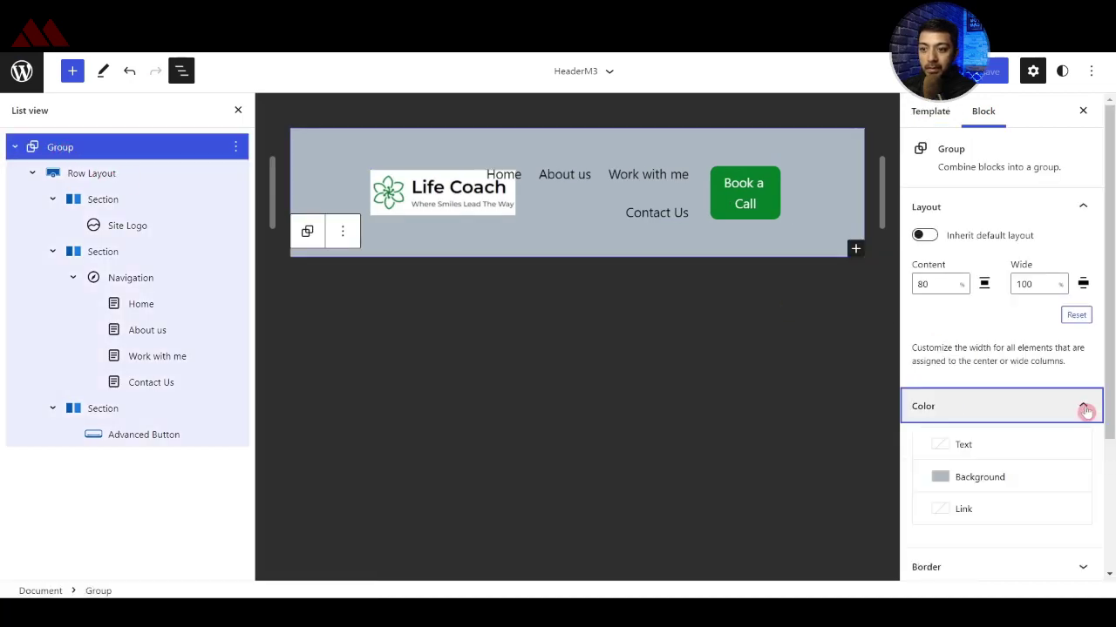
{"action": "left_click", "coordinate": [940, 479]}
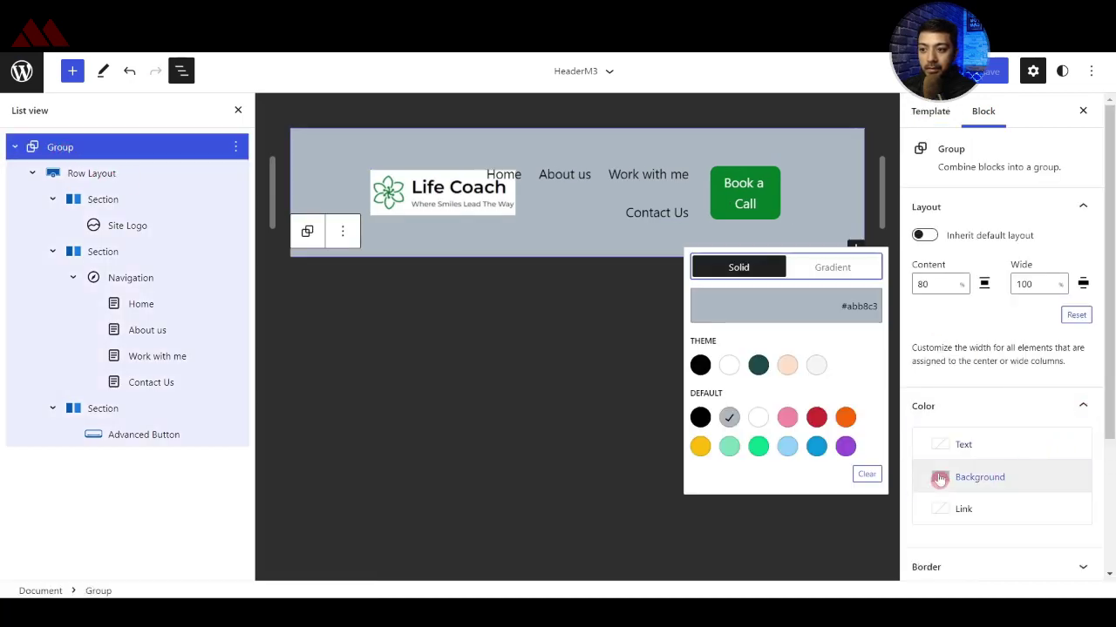
{"action": "left_click", "coordinate": [865, 474]}
{"action": "left_click", "coordinate": [996, 70]}
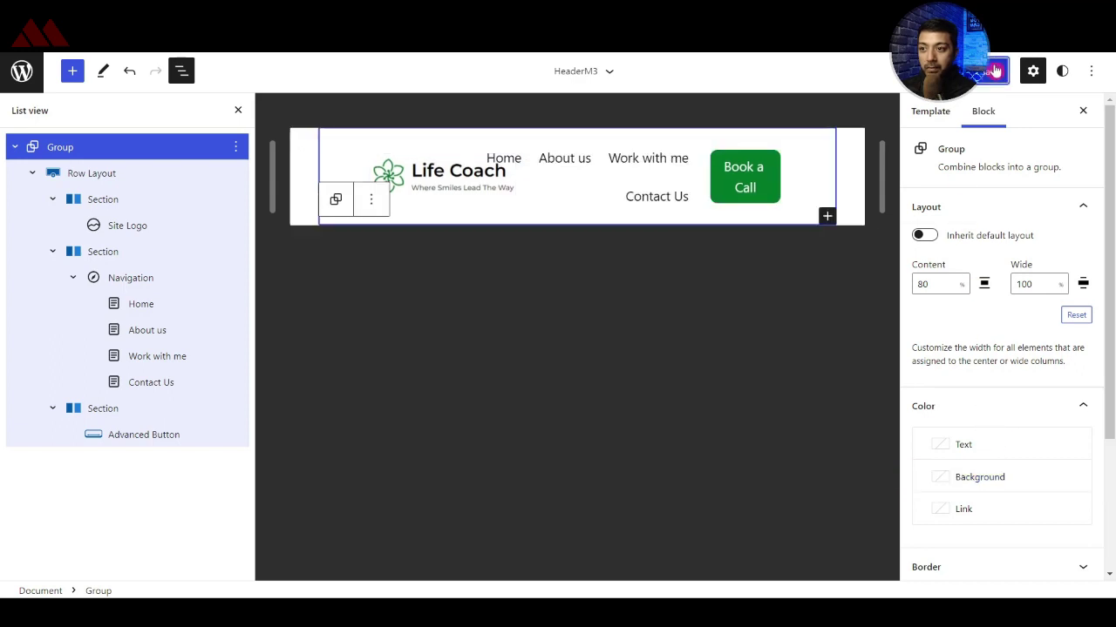
{"action": "left_click", "coordinate": [1003, 71]}
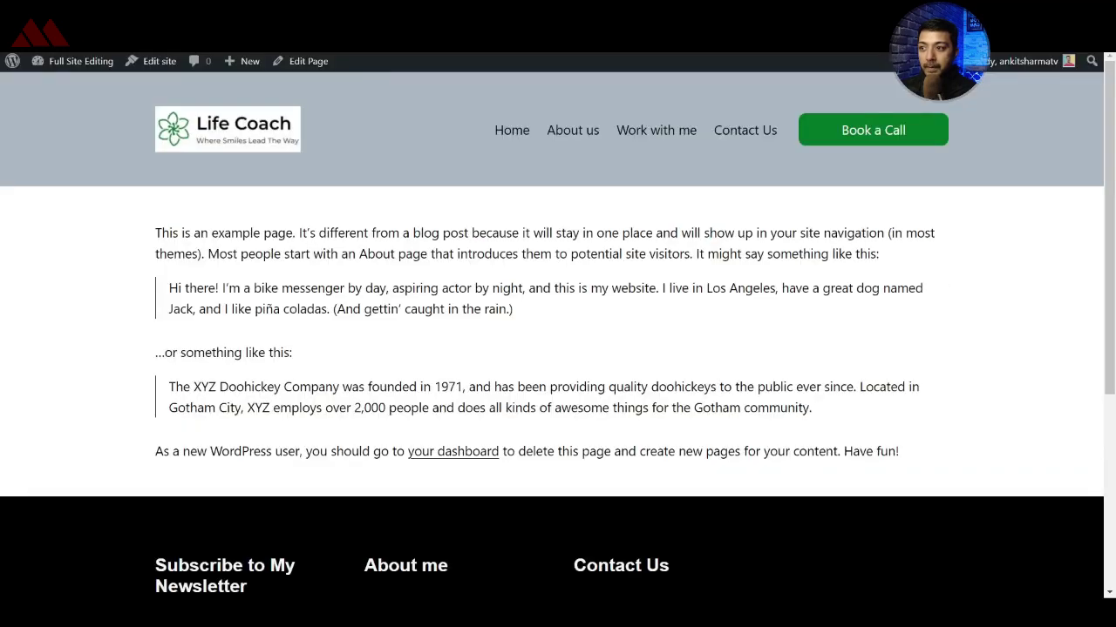
- Reload the live homepage and check the header on the About us and Work with me pages
{"action": "key", "text": "F5"}
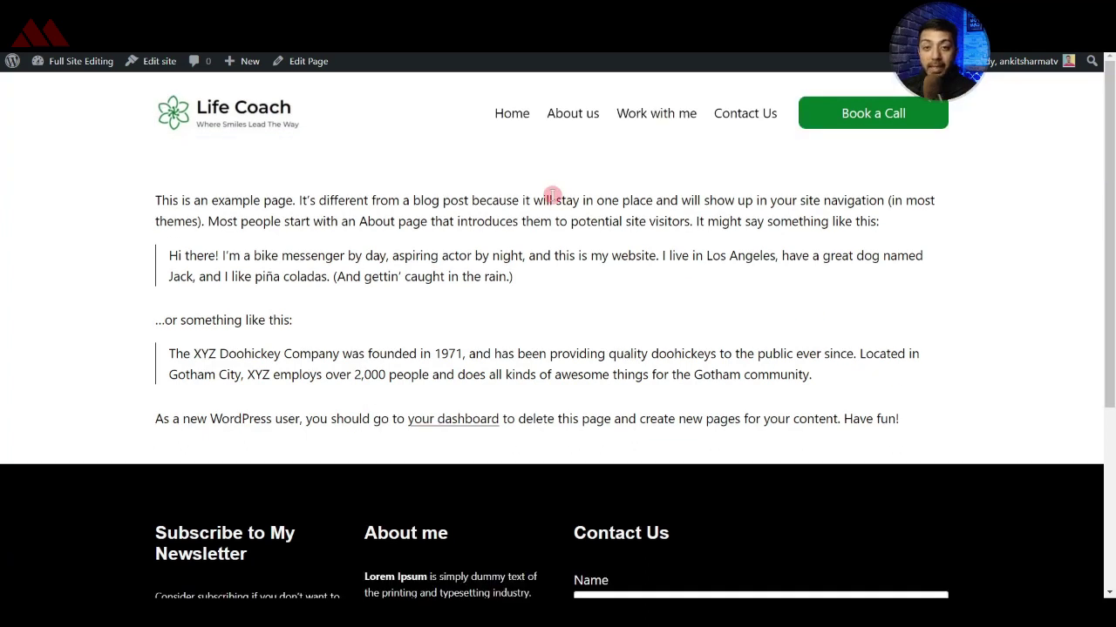
{"action": "left_click", "coordinate": [566, 114]}
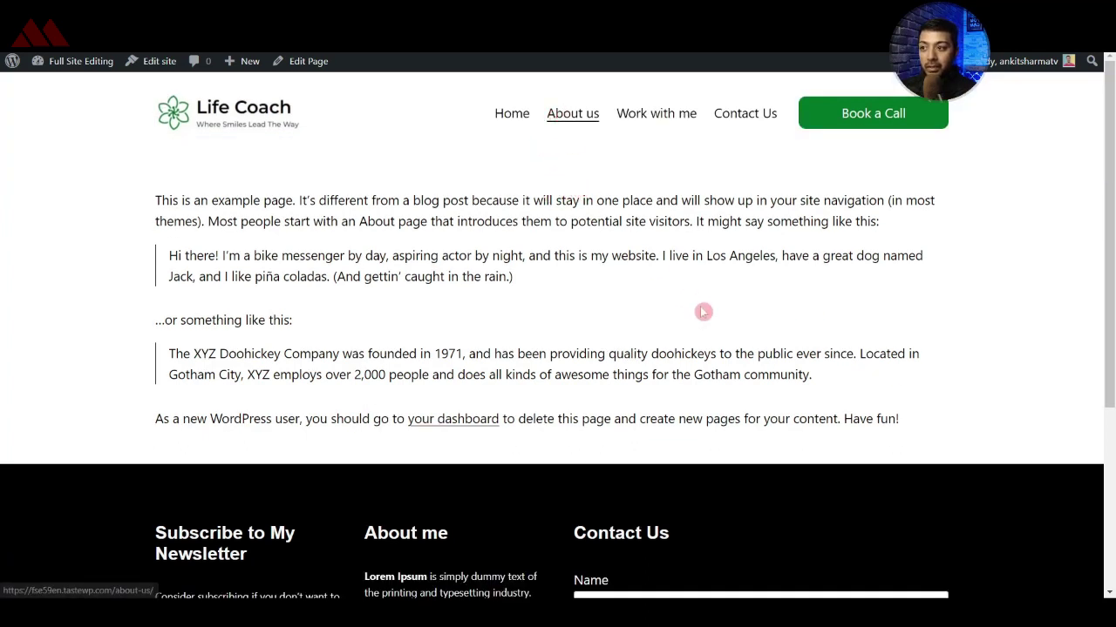
{"action": "left_click", "coordinate": [662, 114]}
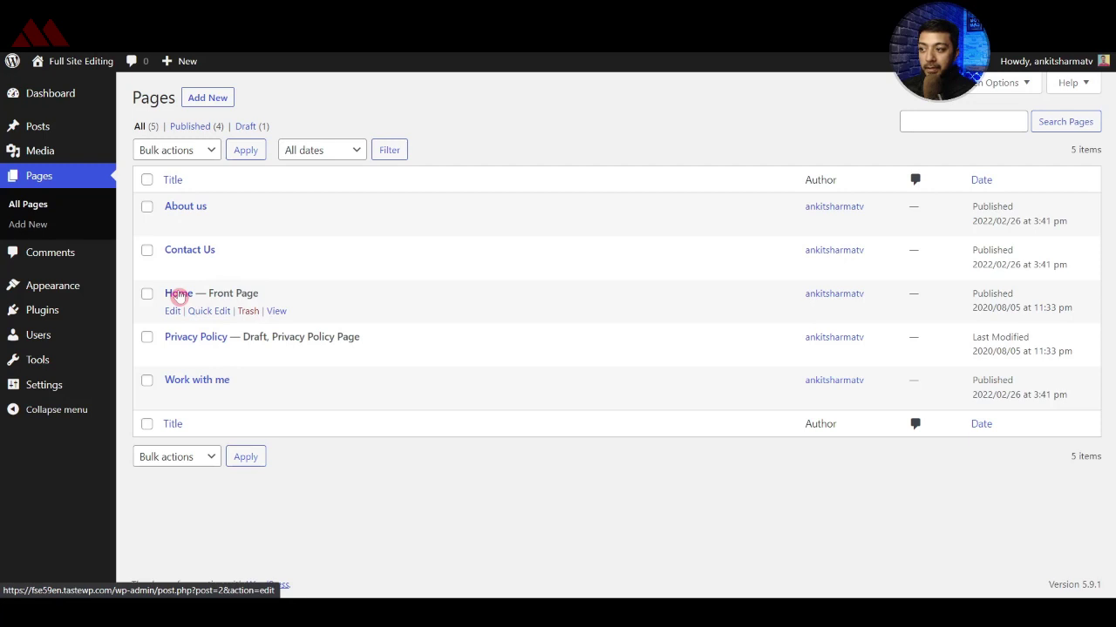
- Open the Home page for editing and remove all of its sample paragraph and quote blocks
{"action": "left_click", "coordinate": [171, 314]}
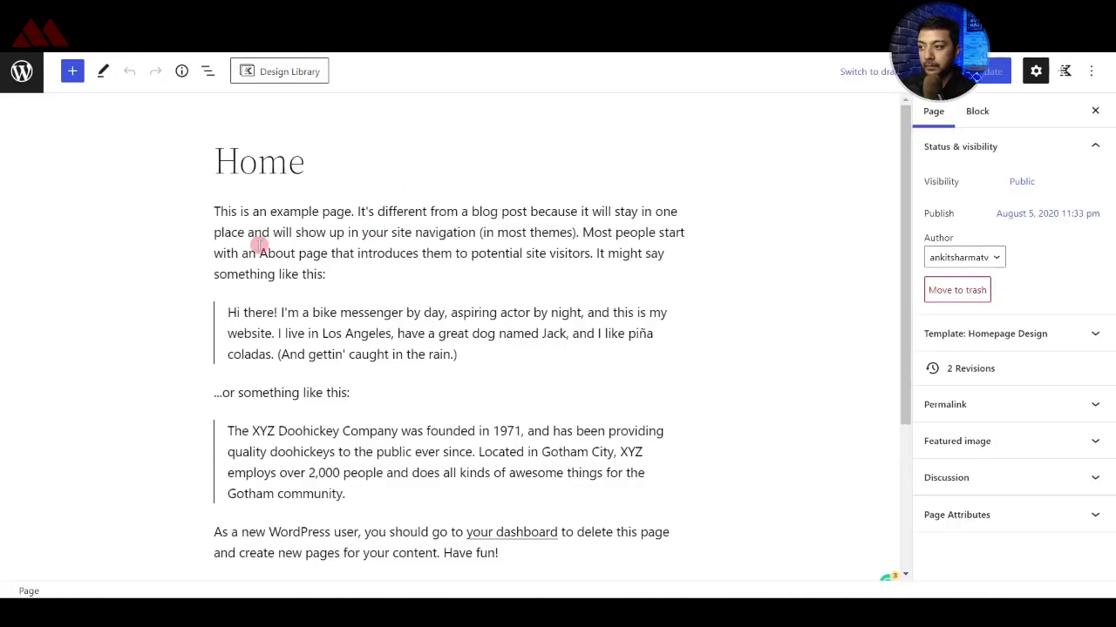
{"action": "left_click", "coordinate": [259, 245]}
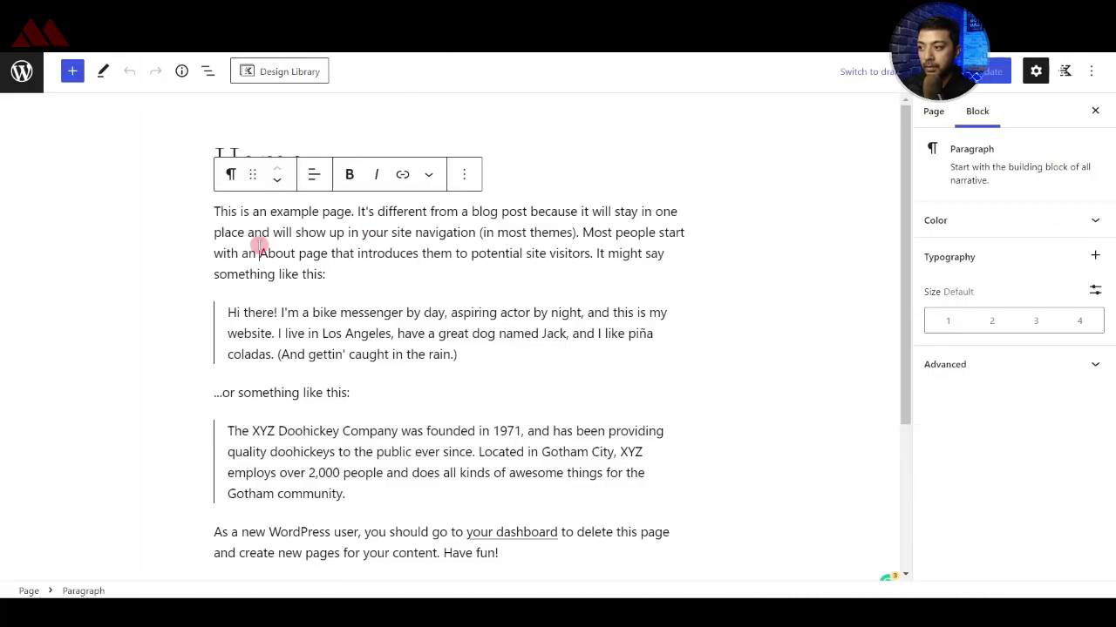
{"action": "left_click", "coordinate": [464, 176]}
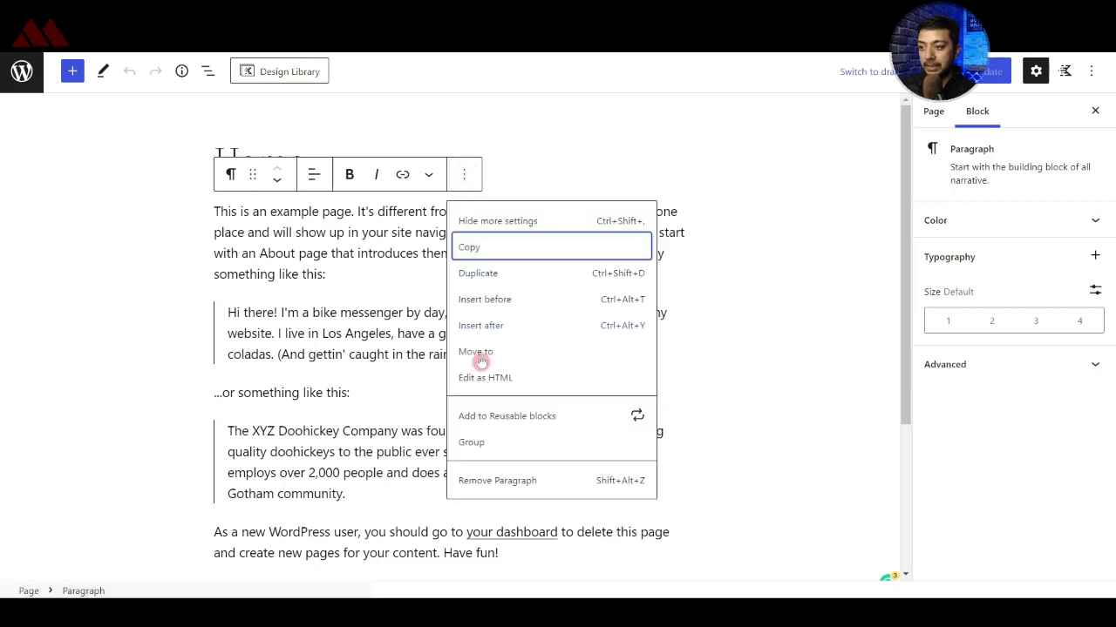
{"action": "left_click", "coordinate": [498, 479]}
{"action": "left_click", "coordinate": [475, 178]}
{"action": "left_click", "coordinate": [488, 480]}
{"action": "left_click", "coordinate": [458, 214]}
{"action": "left_click", "coordinate": [466, 178]}
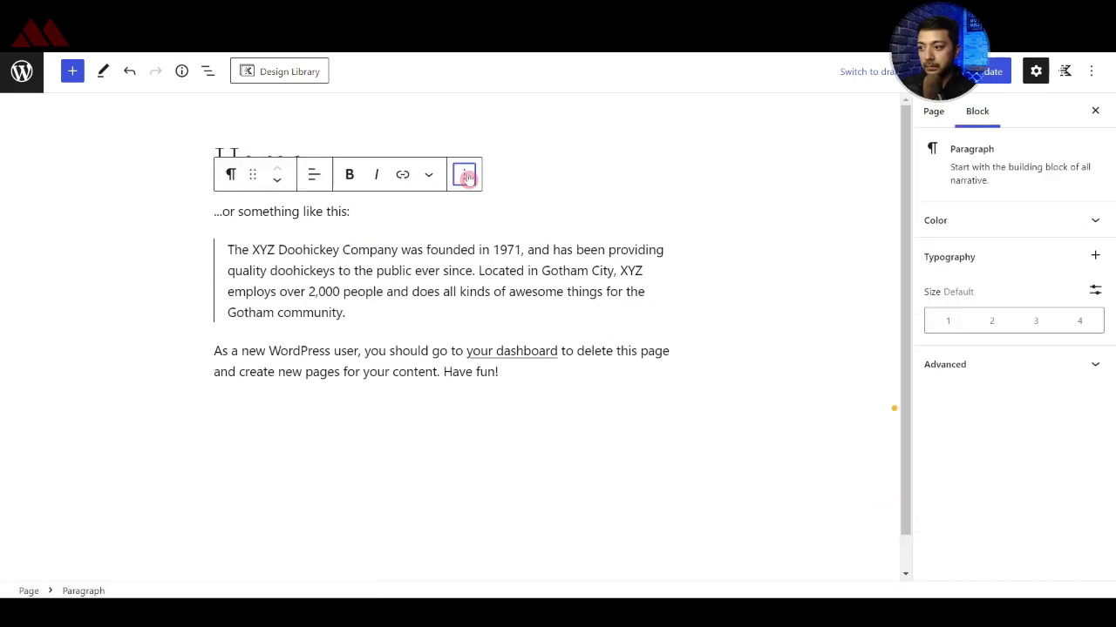
{"action": "left_click", "coordinate": [485, 479]}
{"action": "left_click", "coordinate": [458, 218]}
{"action": "left_click", "coordinate": [468, 177]}
{"action": "left_click", "coordinate": [482, 480]}
{"action": "left_click", "coordinate": [436, 229]}
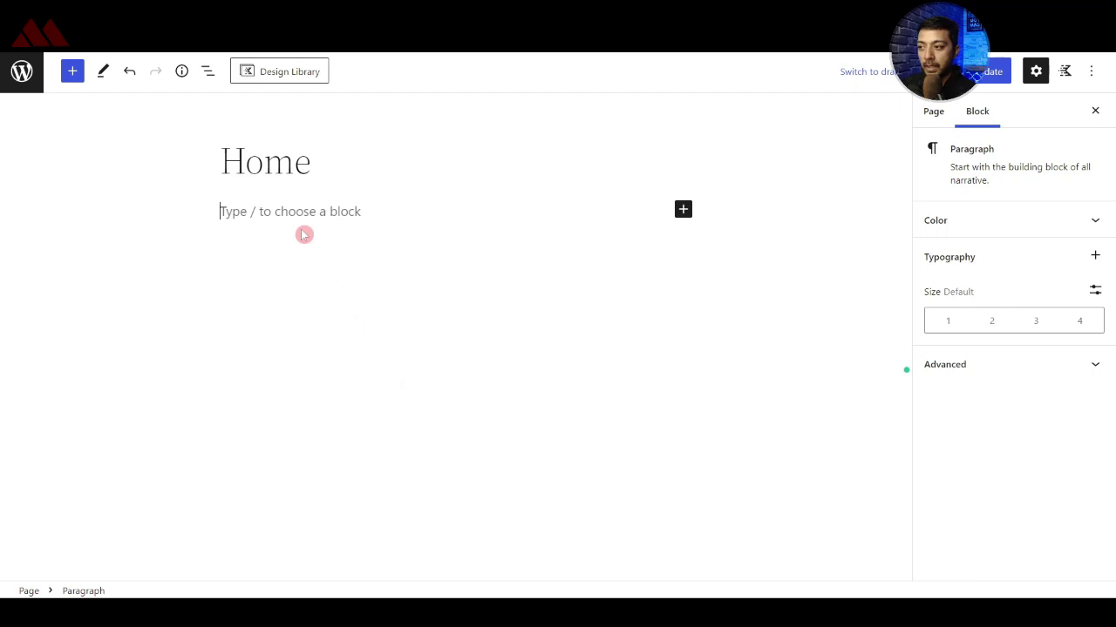
- Insert a full-width, one-column Row Layout block on the Home page with about 55 px top and bottom padding
{"action": "type", "text": "/ro"}
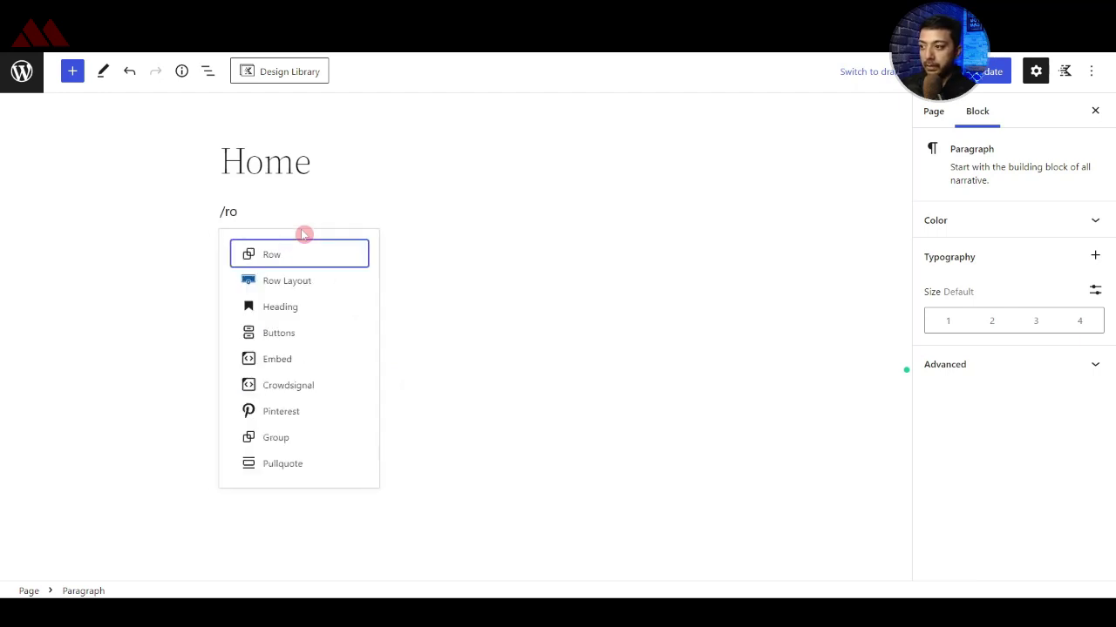
{"action": "left_click", "coordinate": [286, 286]}
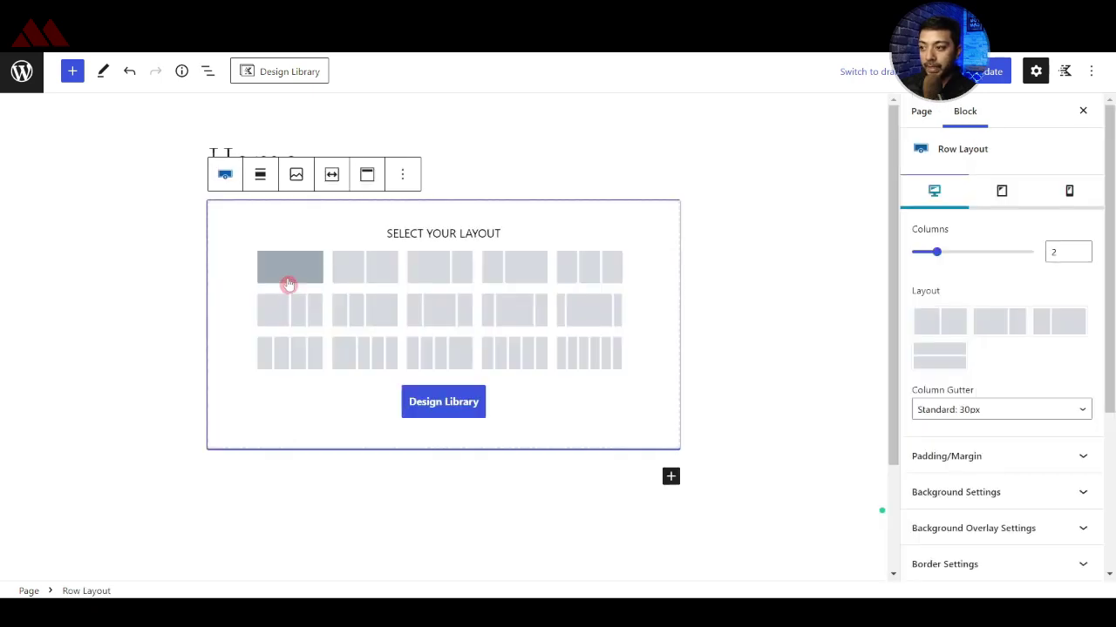
{"action": "left_click", "coordinate": [287, 272]}
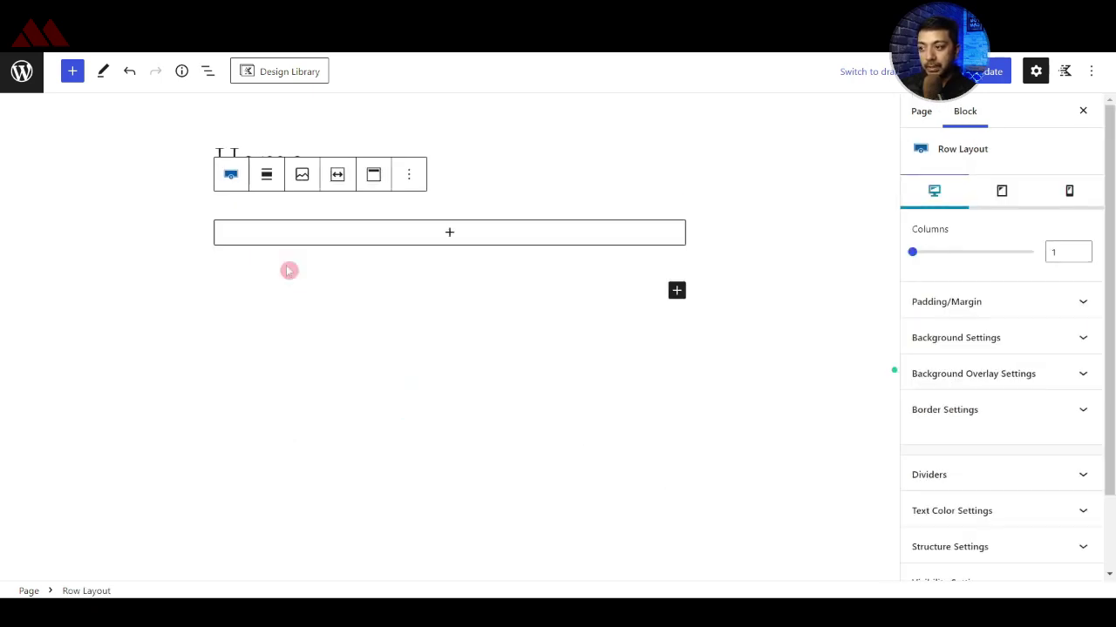
{"action": "left_click", "coordinate": [267, 174]}
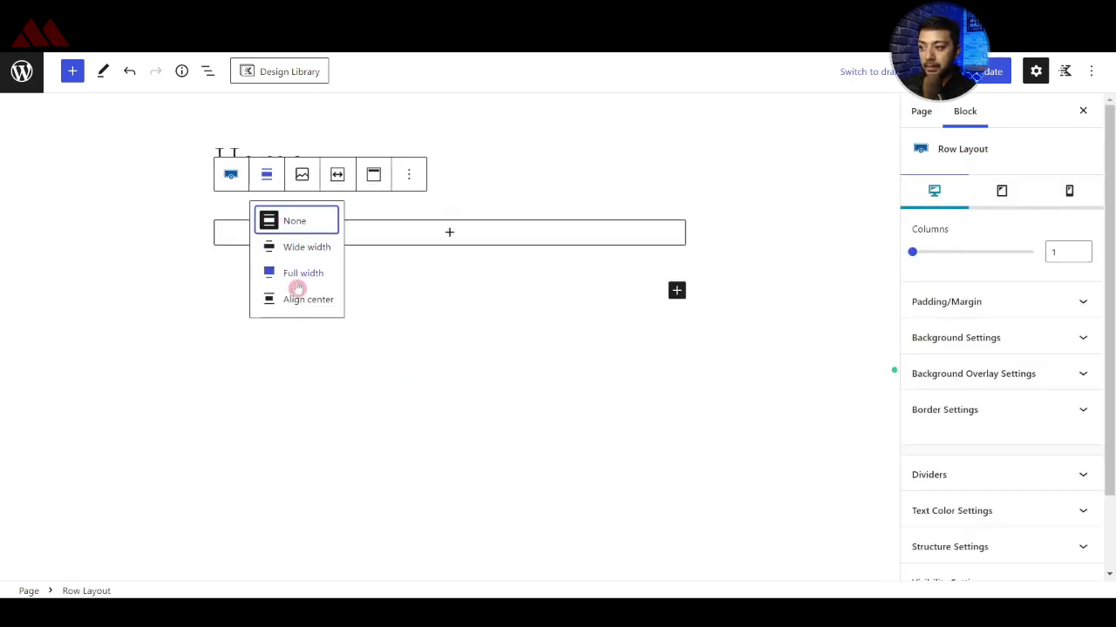
{"action": "left_click", "coordinate": [302, 273]}
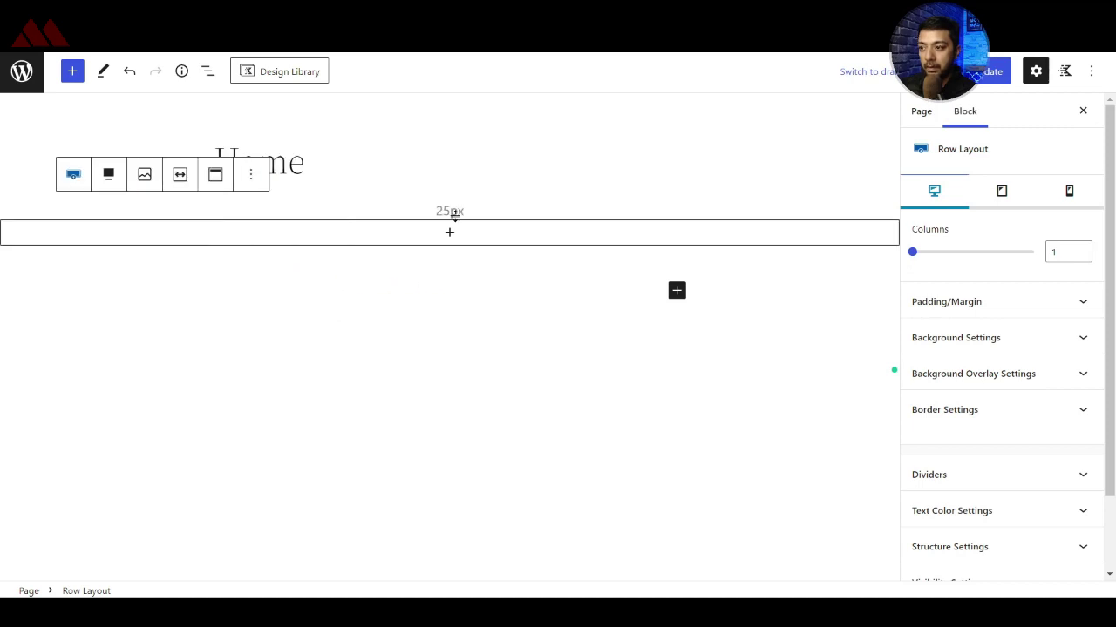
{"action": "left_click_drag", "start_coordinate": [454, 212], "coordinate": [459, 194]}
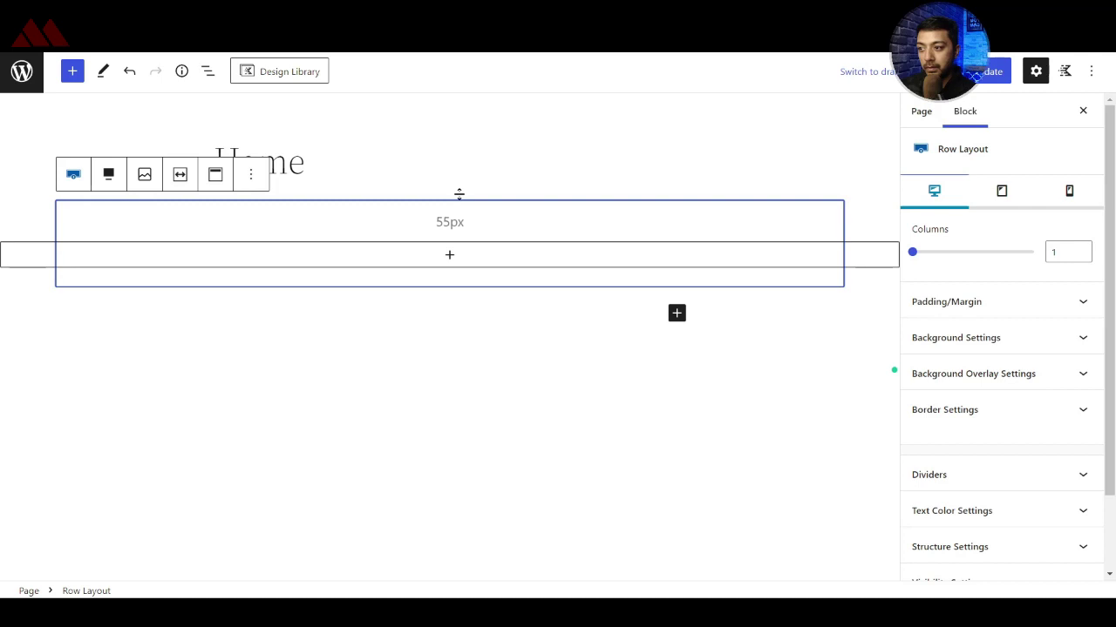
{"action": "mouse_move", "coordinate": [448, 274]}
{"action": "left_mouse_down"}
{"action": "mouse_move", "coordinate": [450, 307]}
{"action": "mouse_move", "coordinate": [454, 293]}
{"action": "left_mouse_up"}
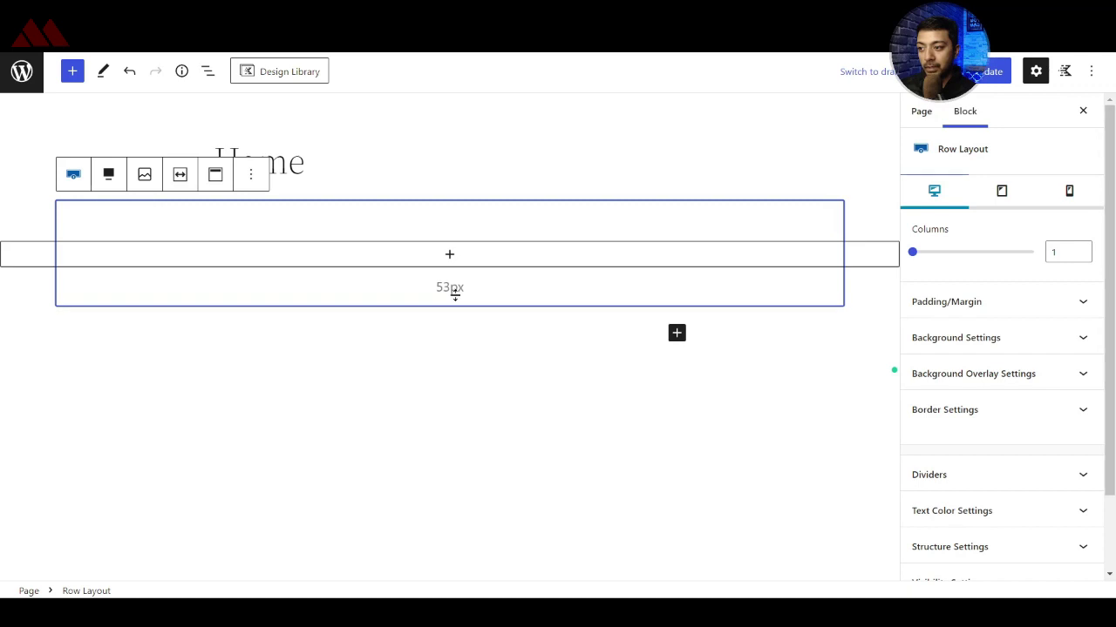
- Set home-banner.jpg from the media library as the Row Layout's background image
{"action": "left_click", "coordinate": [1011, 338]}
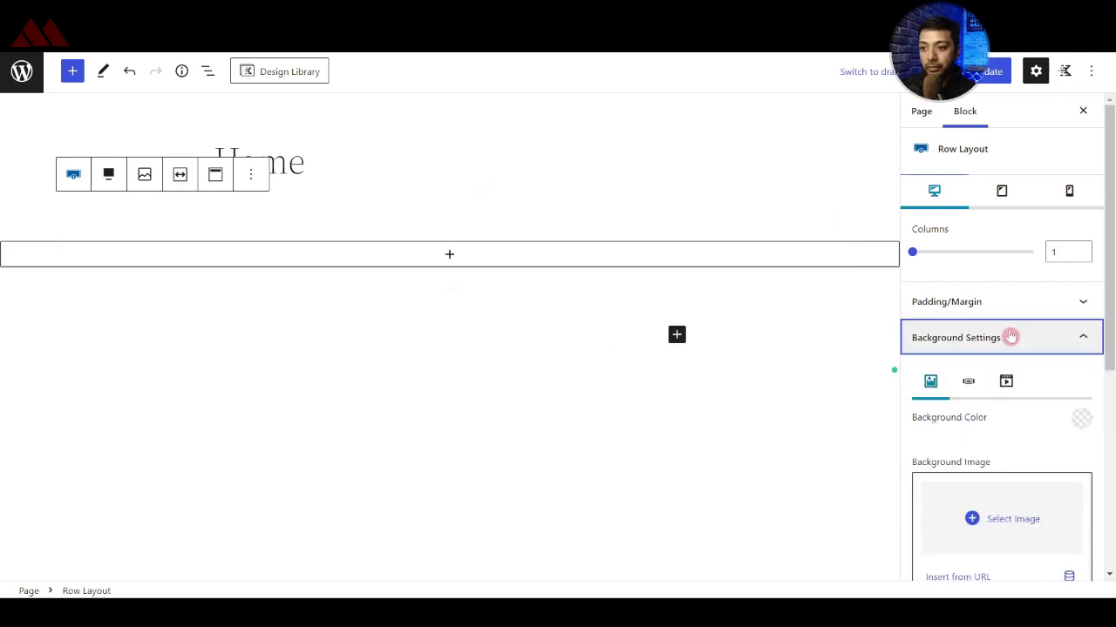
{"action": "scroll", "coordinate": [1016, 440], "scroll_direction": "down", "scroll_amount": 1}
{"action": "left_click", "coordinate": [1008, 451]}
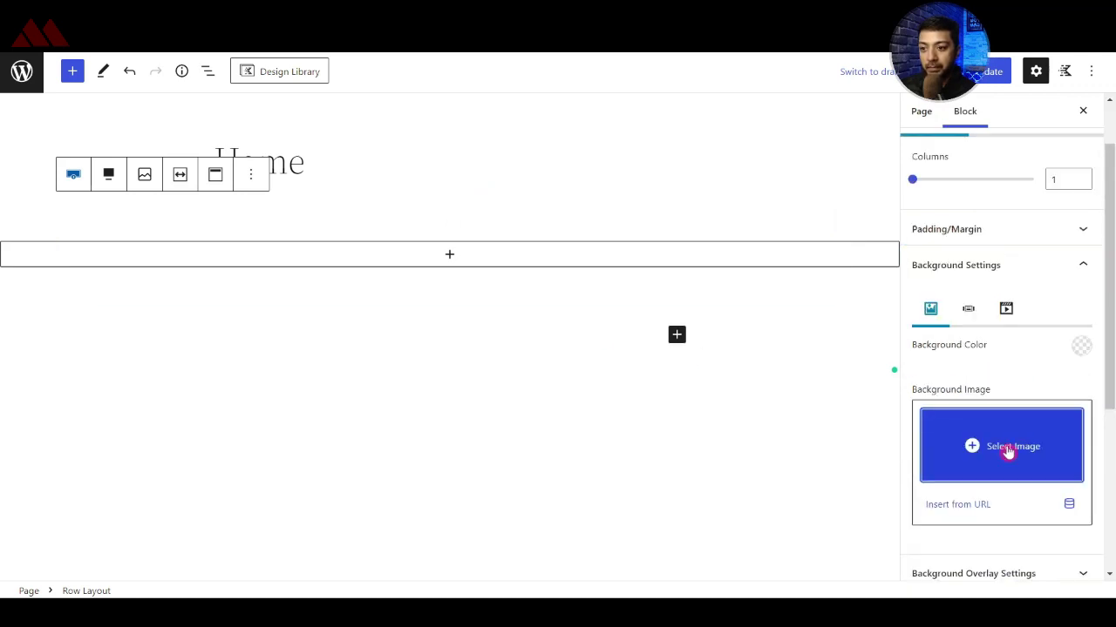
{"action": "left_click", "coordinate": [384, 232]}
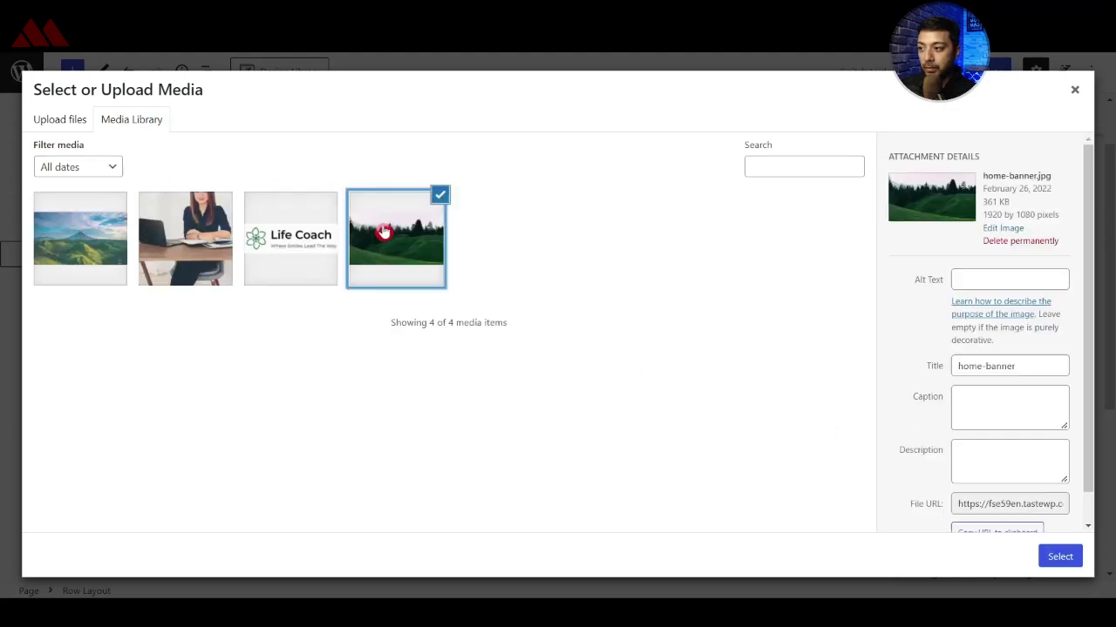
{"action": "left_click", "coordinate": [1060, 556]}
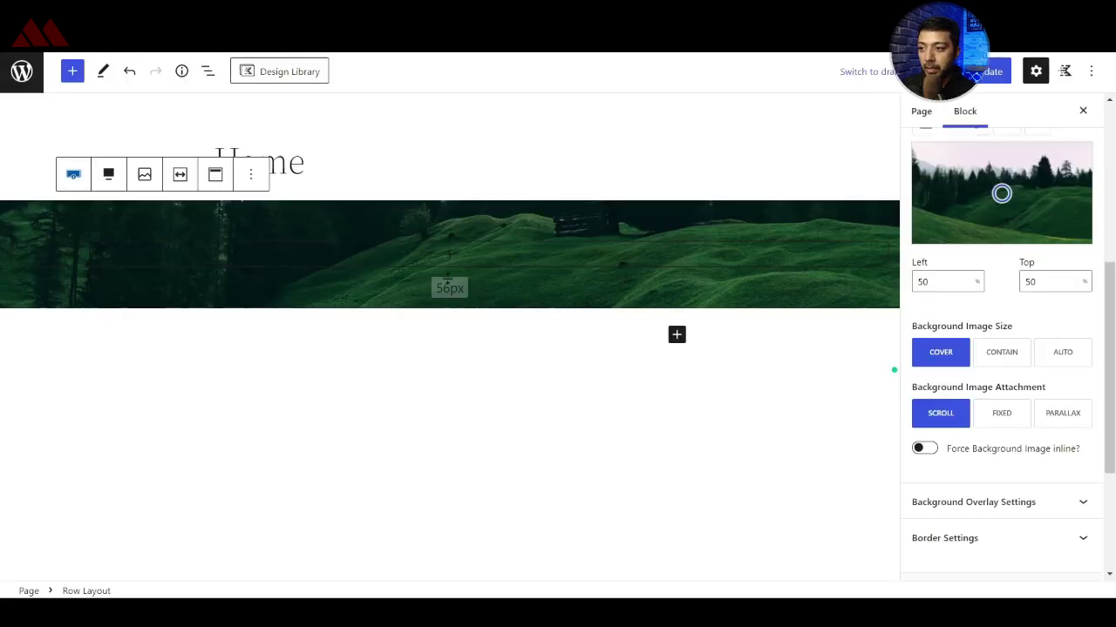
- Add an Advanced Text heading reading "Swap Burning Out for a Fire Within" inside the row, centered and bold
{"action": "left_click", "coordinate": [451, 253]}
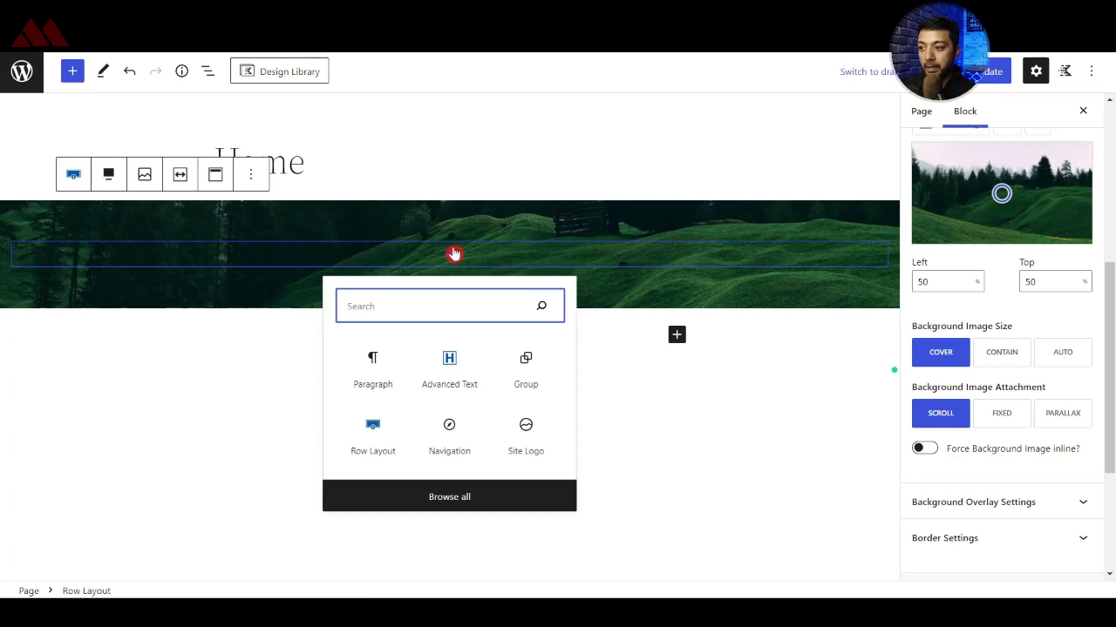
{"action": "left_click", "coordinate": [447, 364]}
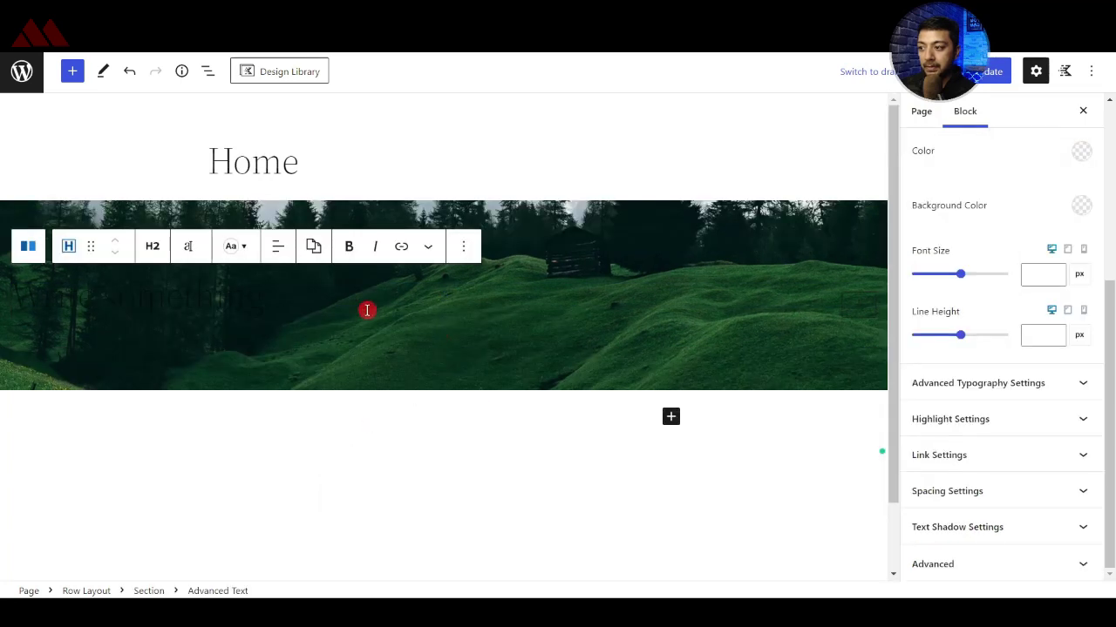
{"action": "left_click", "coordinate": [278, 246]}
{"action": "left_click", "coordinate": [309, 330]}
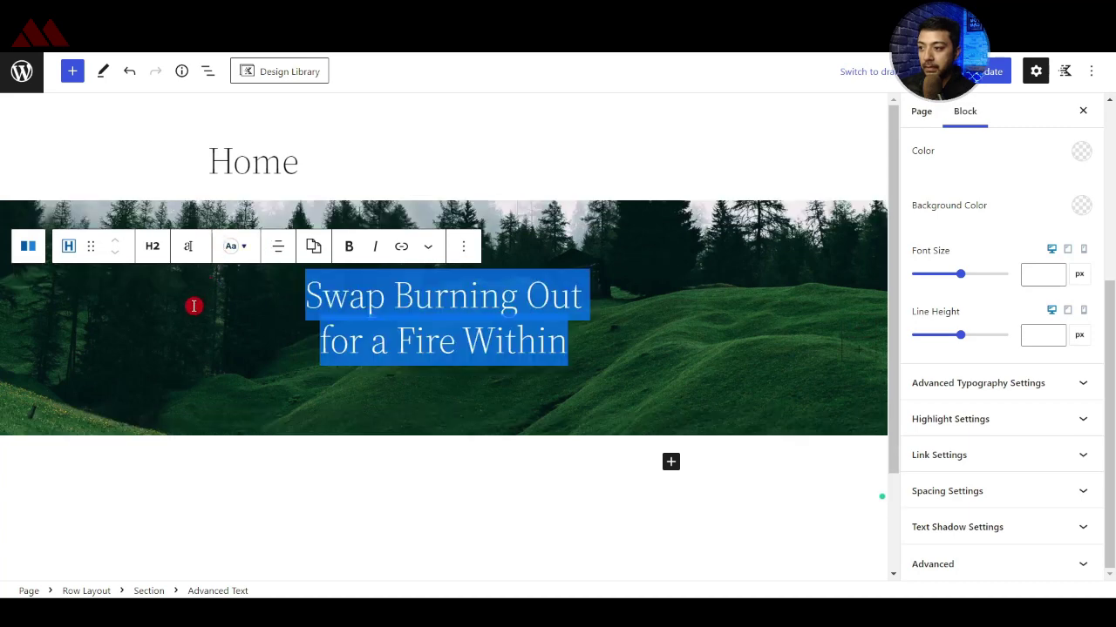
{"action": "left_click", "coordinate": [350, 247]}
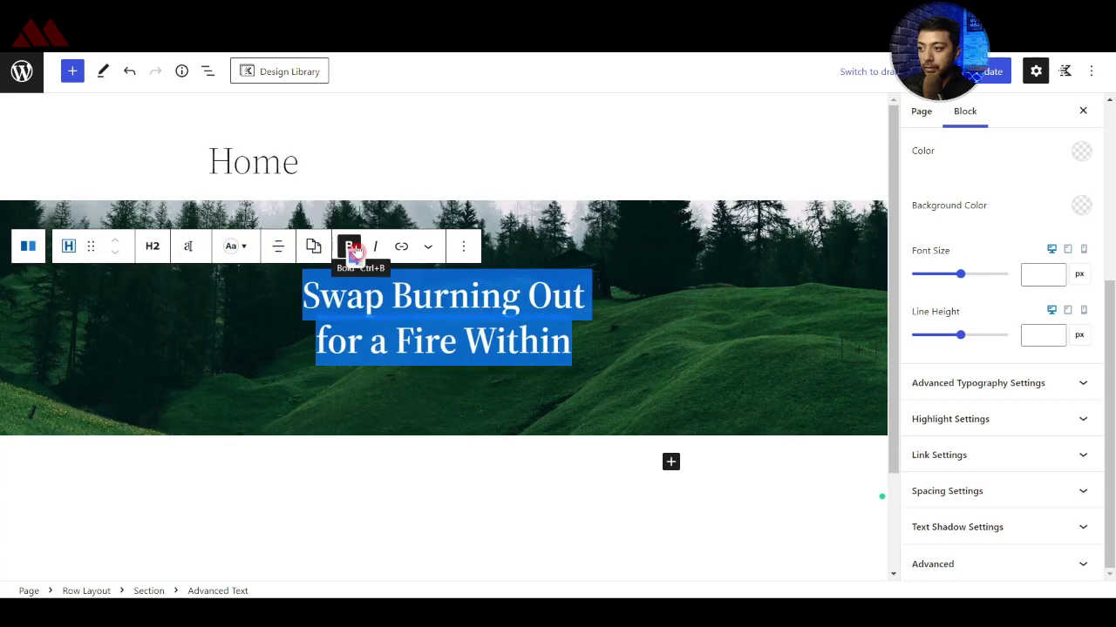
- Set the banner heading's font family to Arial, Helvetica, sans-serif and its text color to white
{"action": "left_click", "coordinate": [1001, 390]}
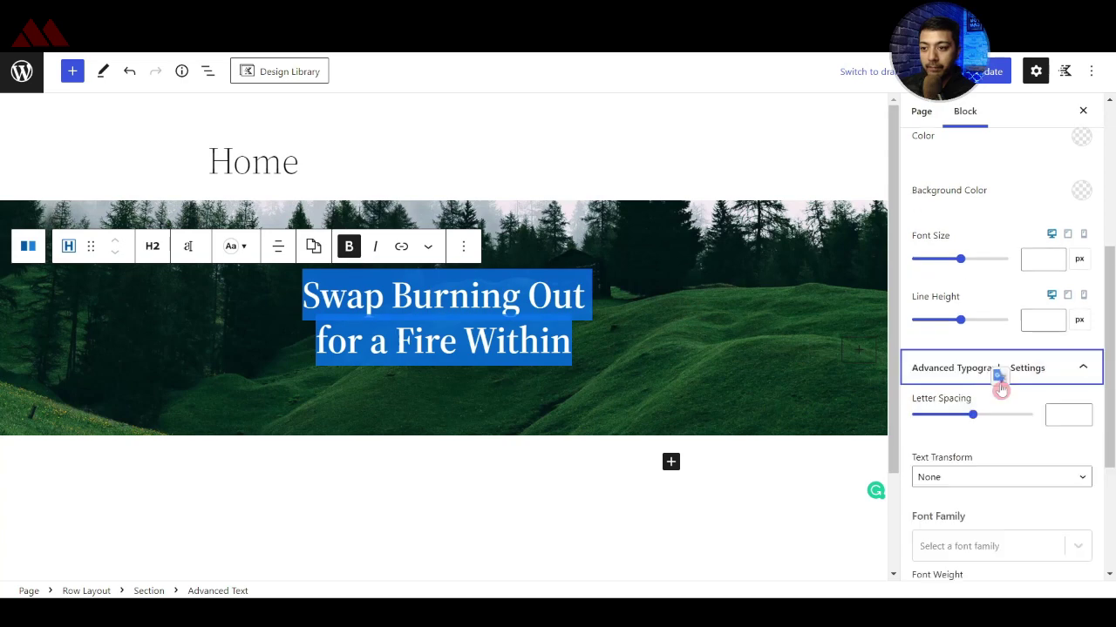
{"action": "left_click", "coordinate": [989, 545]}
{"action": "left_click", "coordinate": [955, 439]}
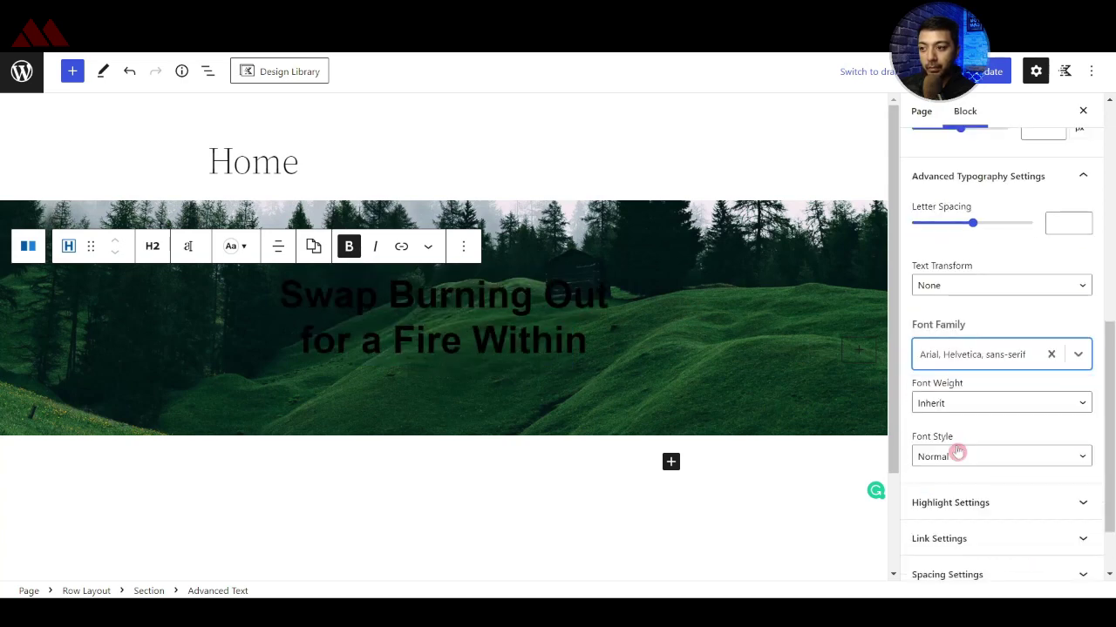
{"action": "scroll", "coordinate": [984, 389], "scroll_direction": "up", "scroll_amount": 5}
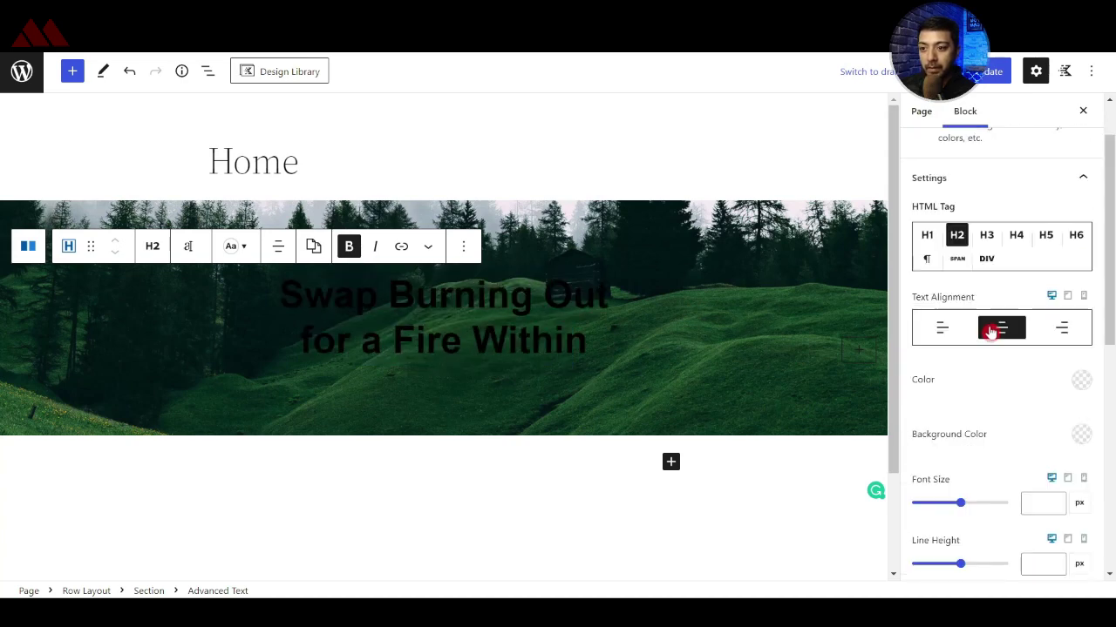
{"action": "left_click", "coordinate": [1080, 379]}
{"action": "left_click", "coordinate": [908, 340]}
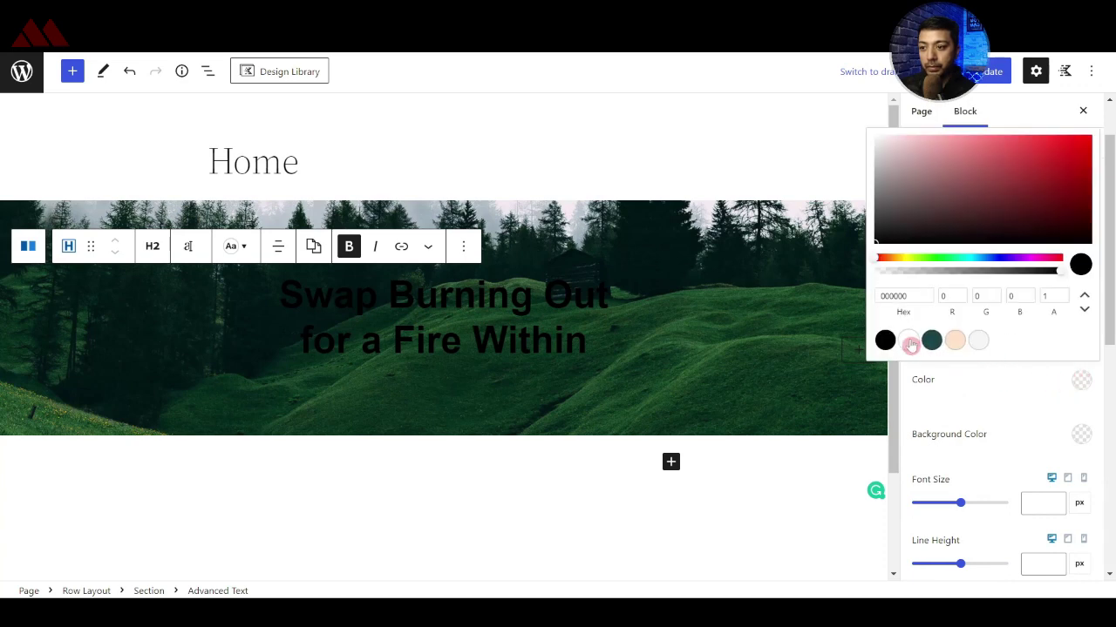
{"action": "left_click", "coordinate": [971, 394]}
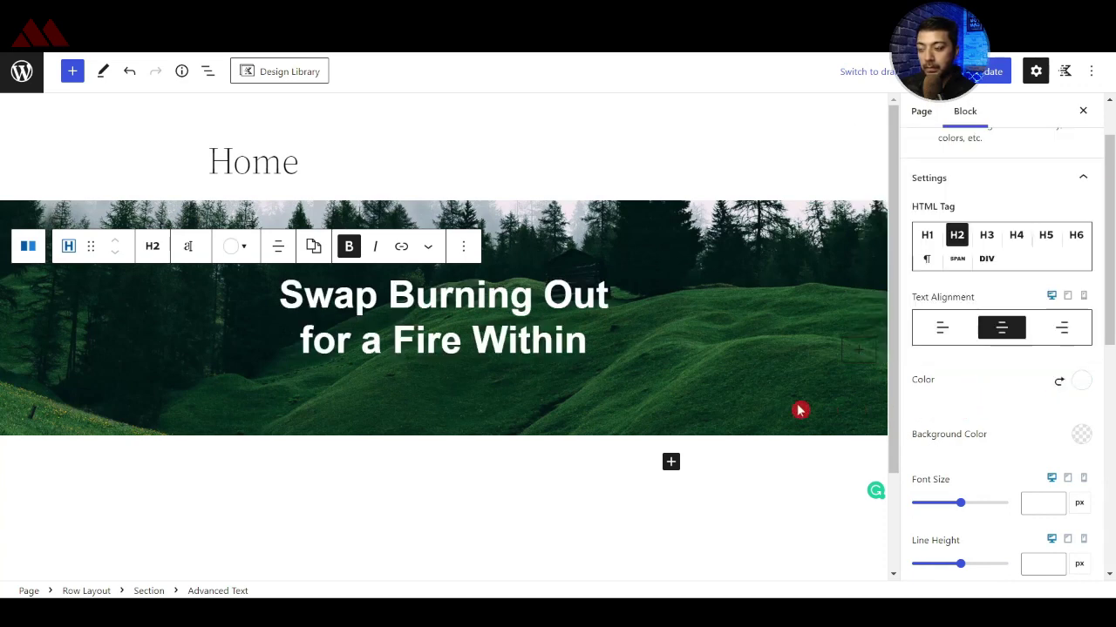
- Insert a centered Advanced Button block after the banner heading and label it START HERE
{"action": "left_click", "coordinate": [464, 247]}
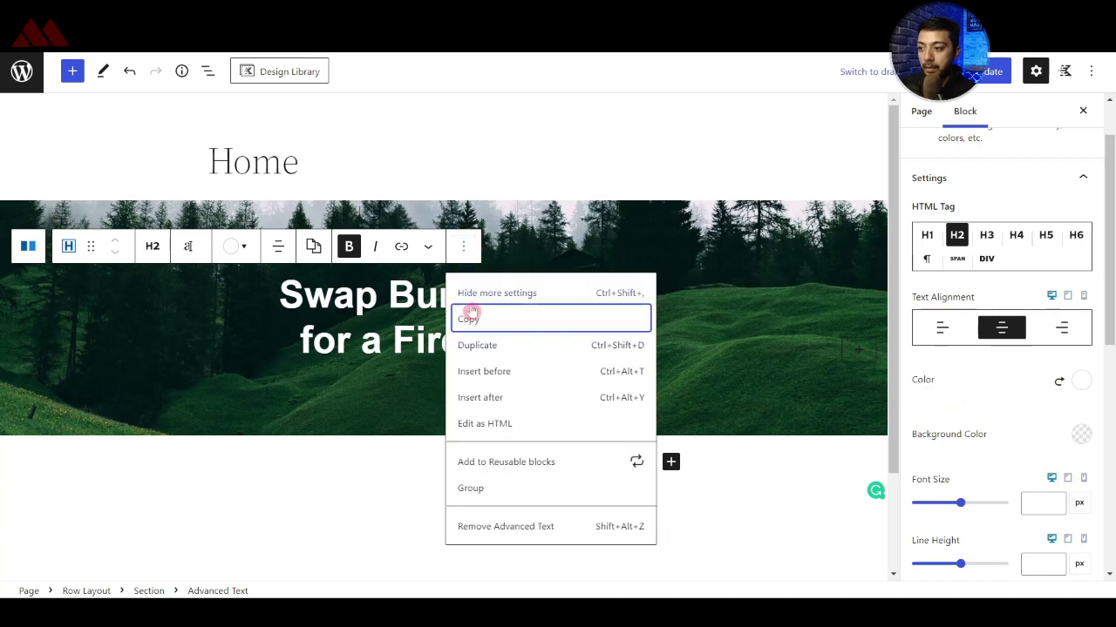
{"action": "left_click", "coordinate": [481, 398]}
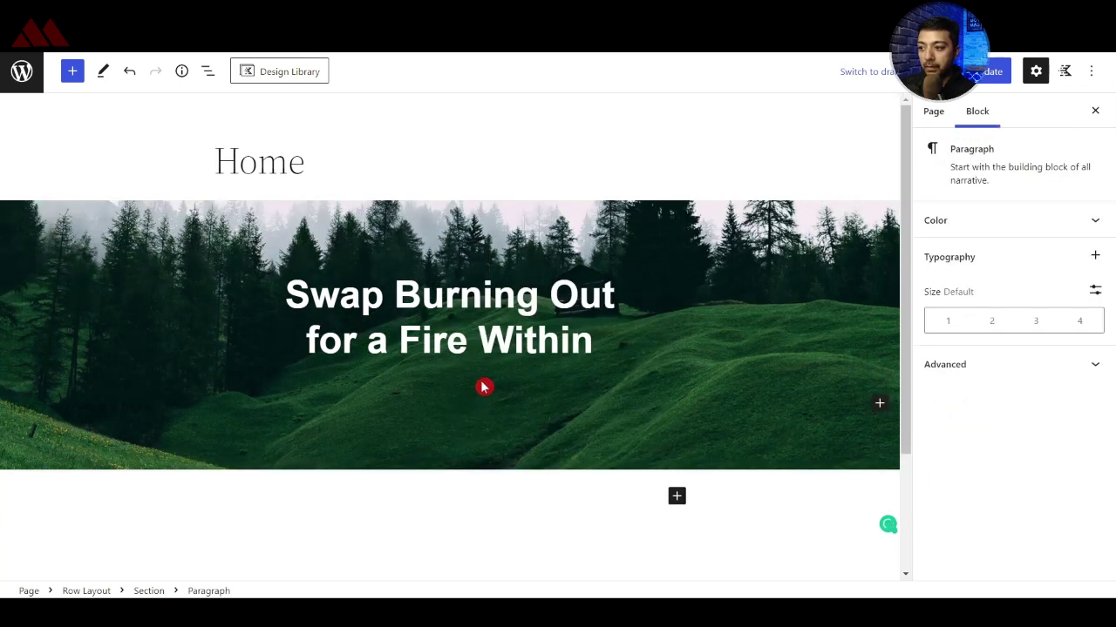
{"action": "type", "text": "/button"}
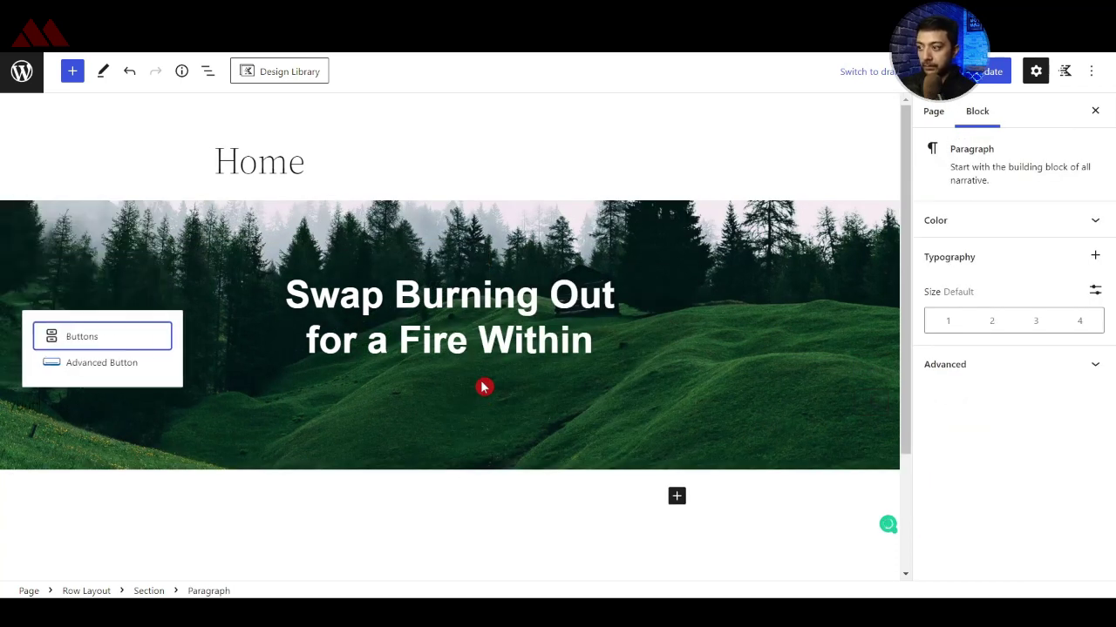
{"action": "left_click", "coordinate": [101, 363]}
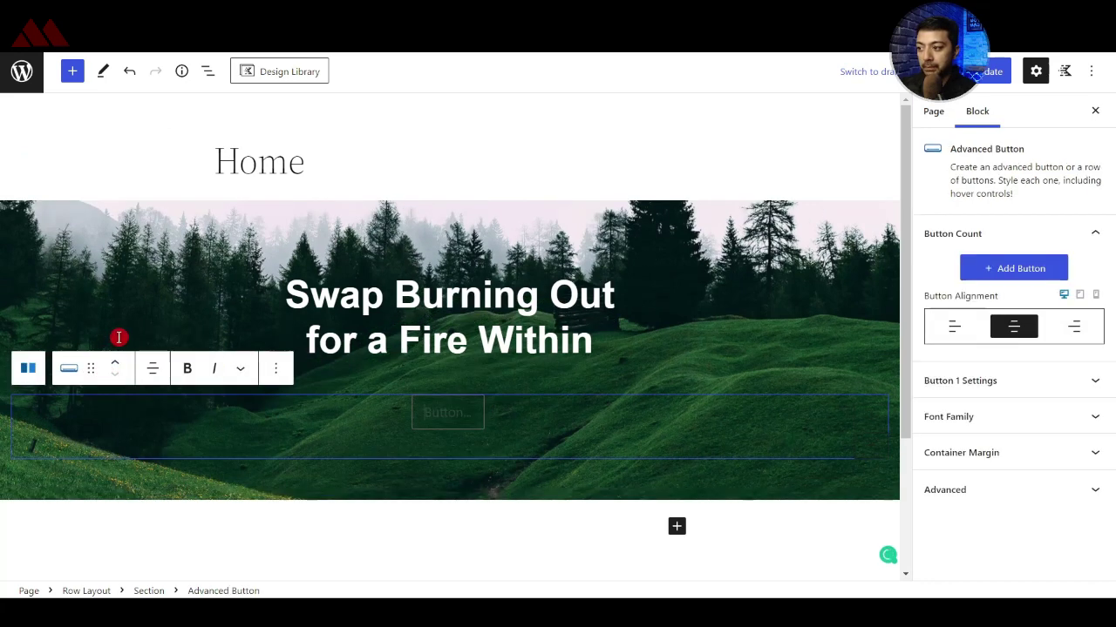
{"action": "left_click", "coordinate": [152, 370]}
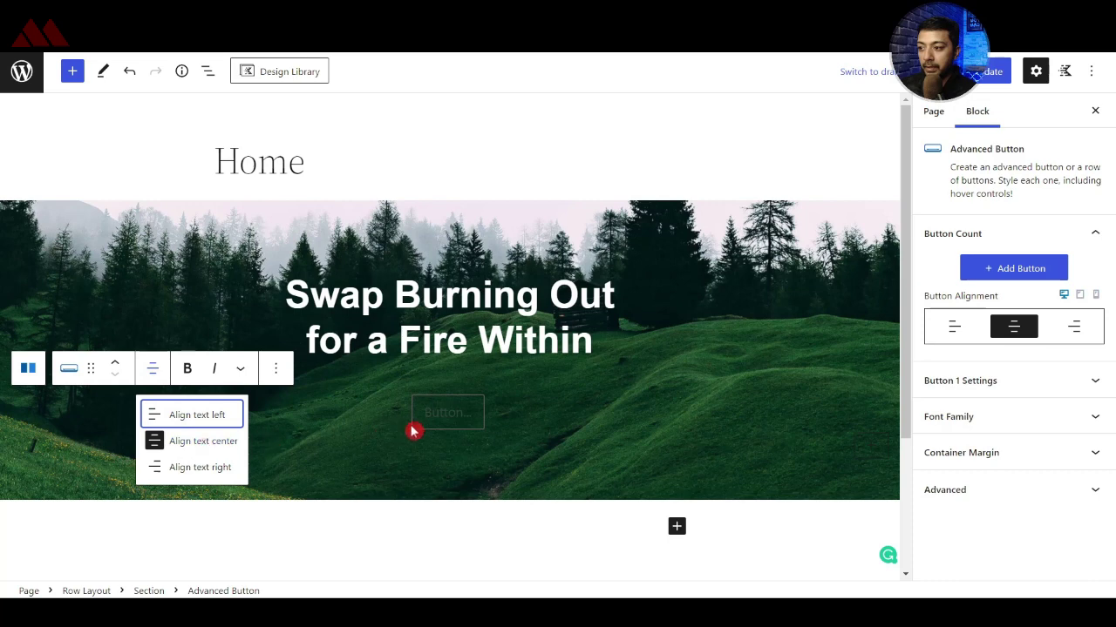
{"action": "left_click", "coordinate": [435, 416]}
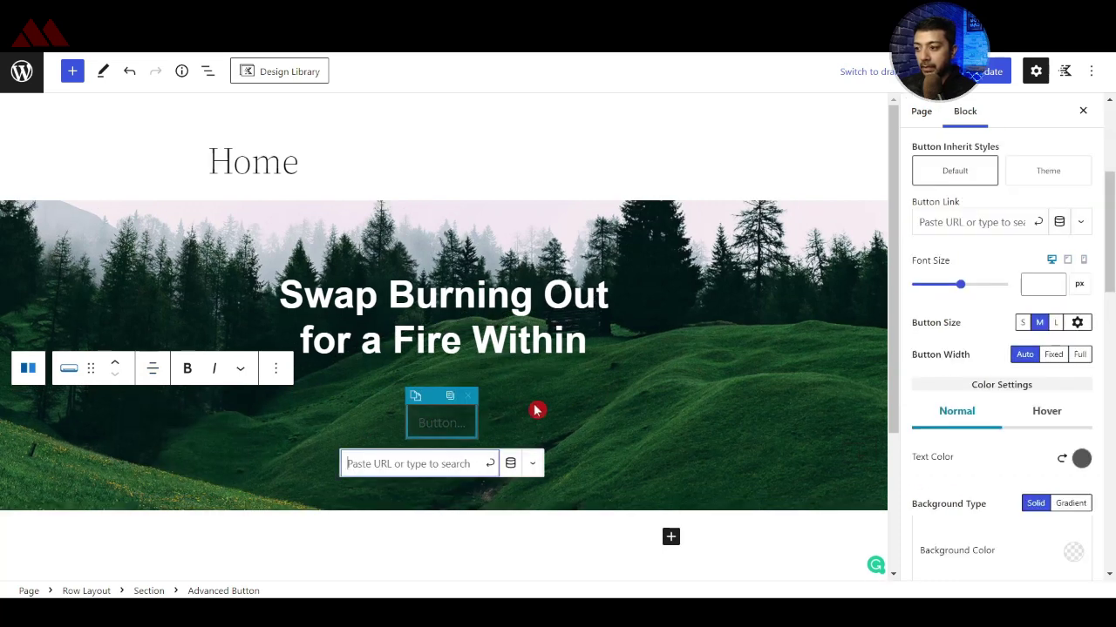
{"action": "left_click", "coordinate": [428, 424]}
{"action": "type", "text": "START HERE"}
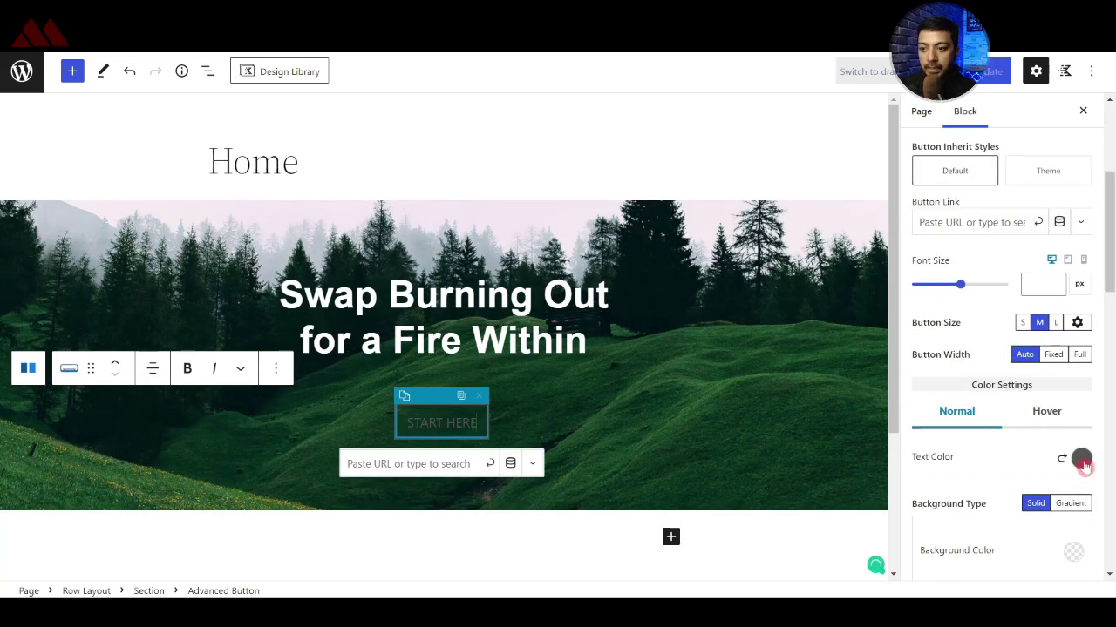
- Set the START HERE button's normal text color to white (FFFFFF) and its background color to green 007527
{"action": "left_click", "coordinate": [1080, 459]}
{"action": "left_click", "coordinate": [912, 420]}
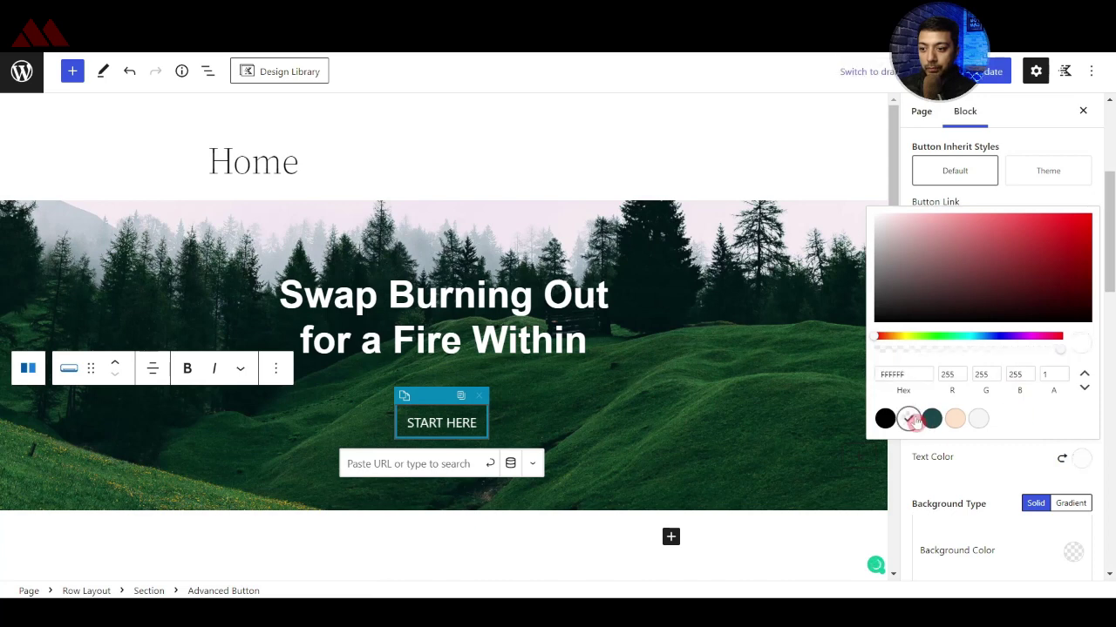
{"action": "left_click", "coordinate": [1073, 550]}
{"action": "key", "text": "ctrl+a"}
{"action": "key", "text": "ctrl+v"}
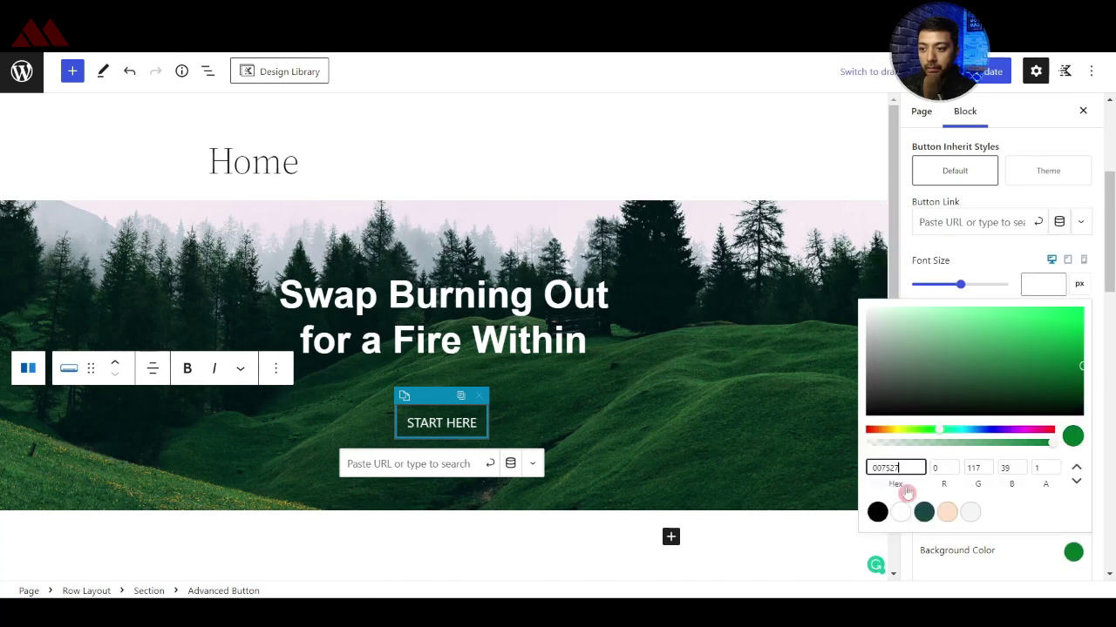
{"action": "left_click", "coordinate": [880, 593]}
- Set the START HERE button's hover background color to crimson red
{"action": "left_click", "coordinate": [1047, 418]}
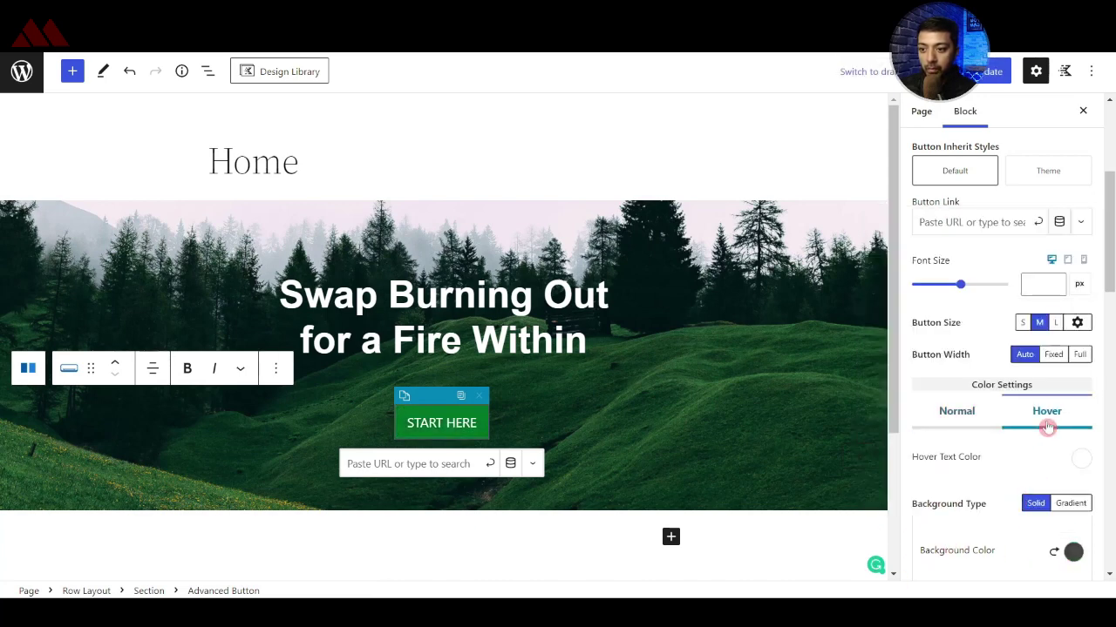
{"action": "left_click", "coordinate": [1060, 555]}
{"action": "left_click", "coordinate": [927, 468]}
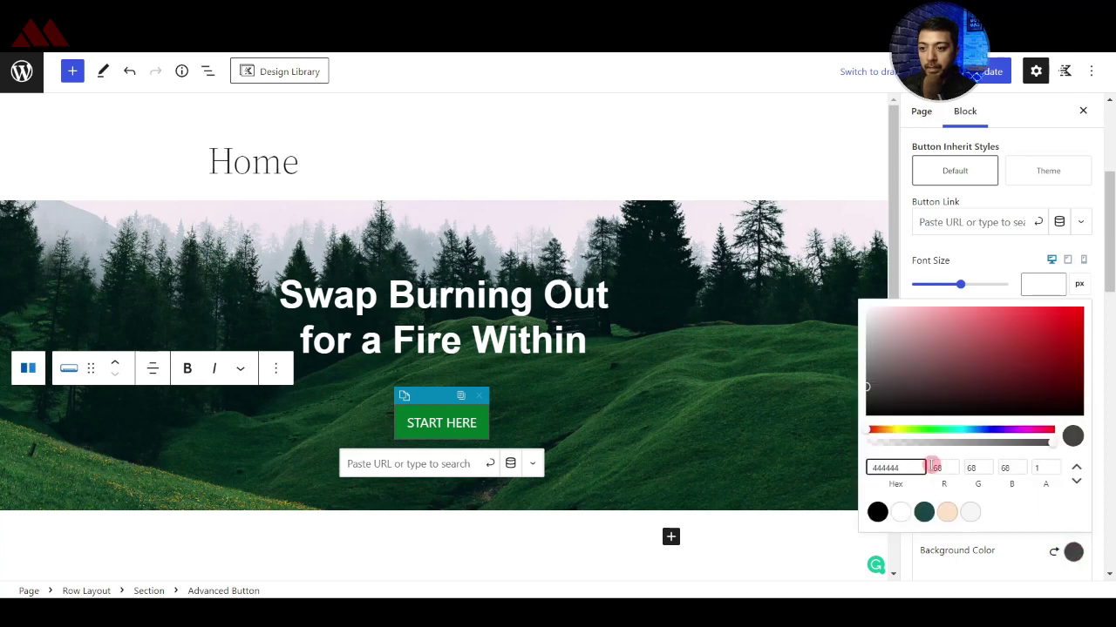
{"action": "key", "text": "ctrl+v"}
{"action": "left_click", "coordinate": [992, 568]}
- Set the START HERE button's border width to 0 and update the Home page
{"action": "scroll", "coordinate": [985, 540], "scroll_direction": "down", "scroll_amount": 5}
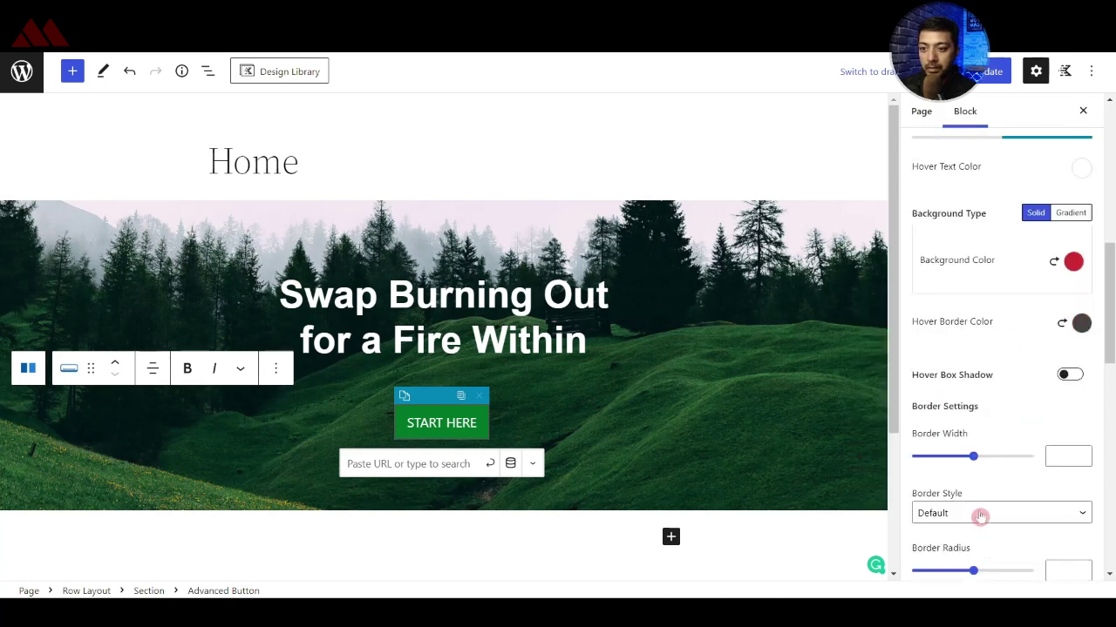
{"action": "left_click", "coordinate": [1055, 456]}
{"action": "type", "text": "0"}
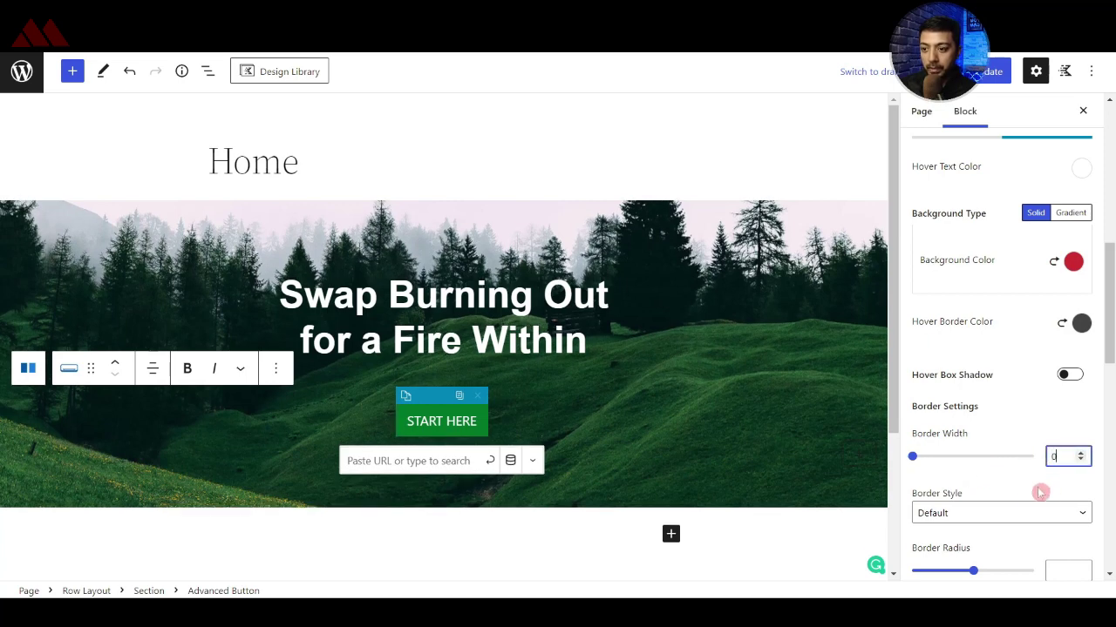
{"action": "scroll", "coordinate": [1040, 491], "scroll_direction": "down", "scroll_amount": 3}
{"action": "left_click", "coordinate": [1054, 424]}
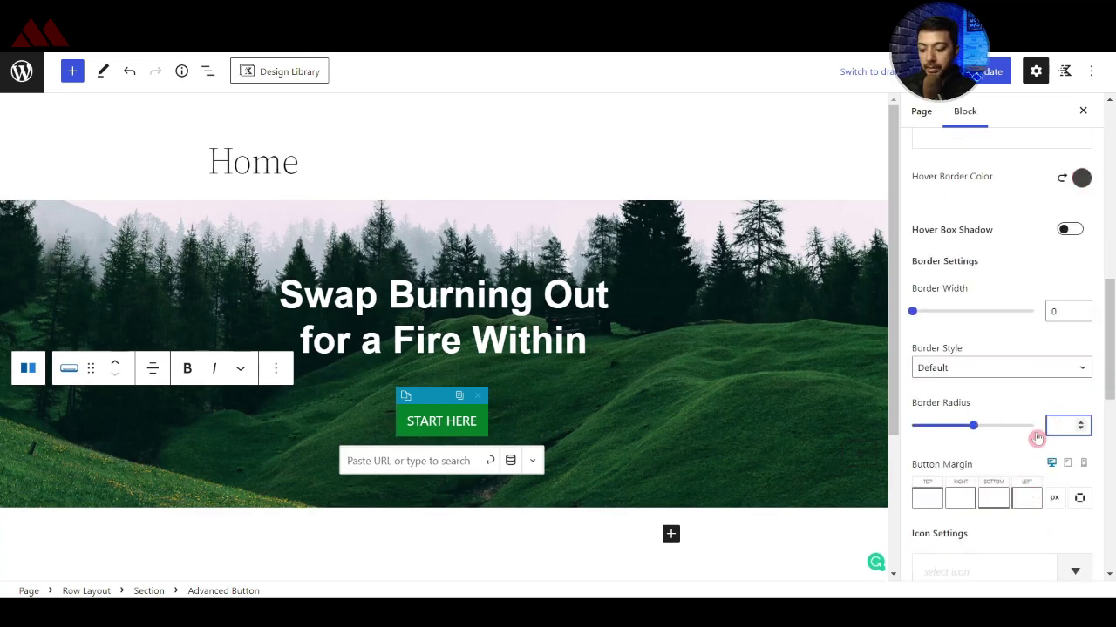
{"action": "left_click", "coordinate": [992, 72]}
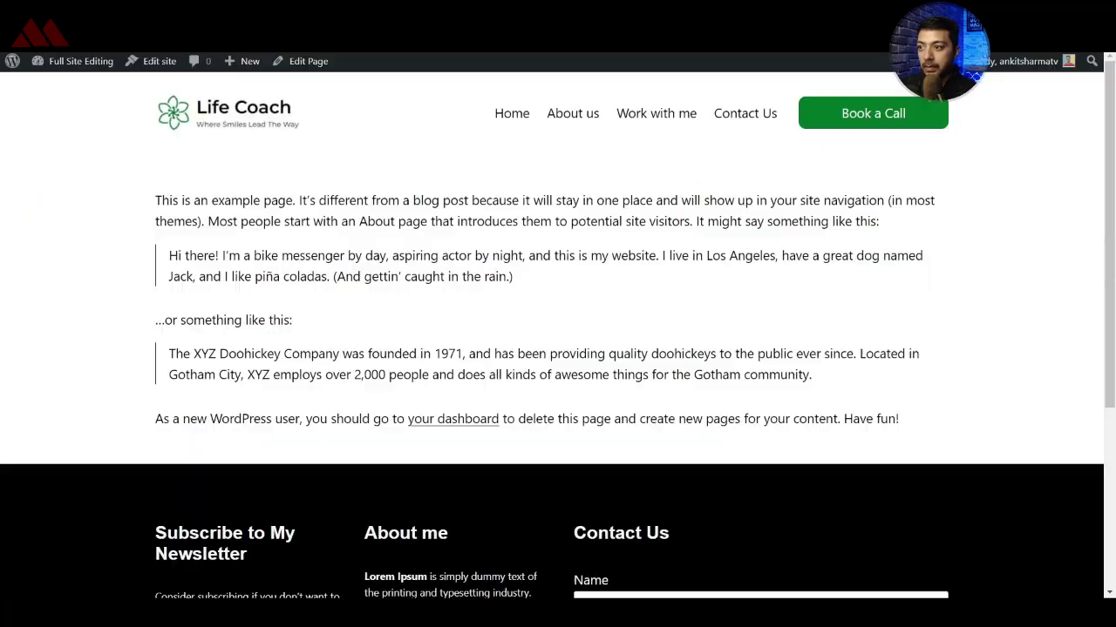
- Check the Home page on the live site and open its Homepage Design template for editing
{"action": "left_click", "coordinate": [515, 113]}
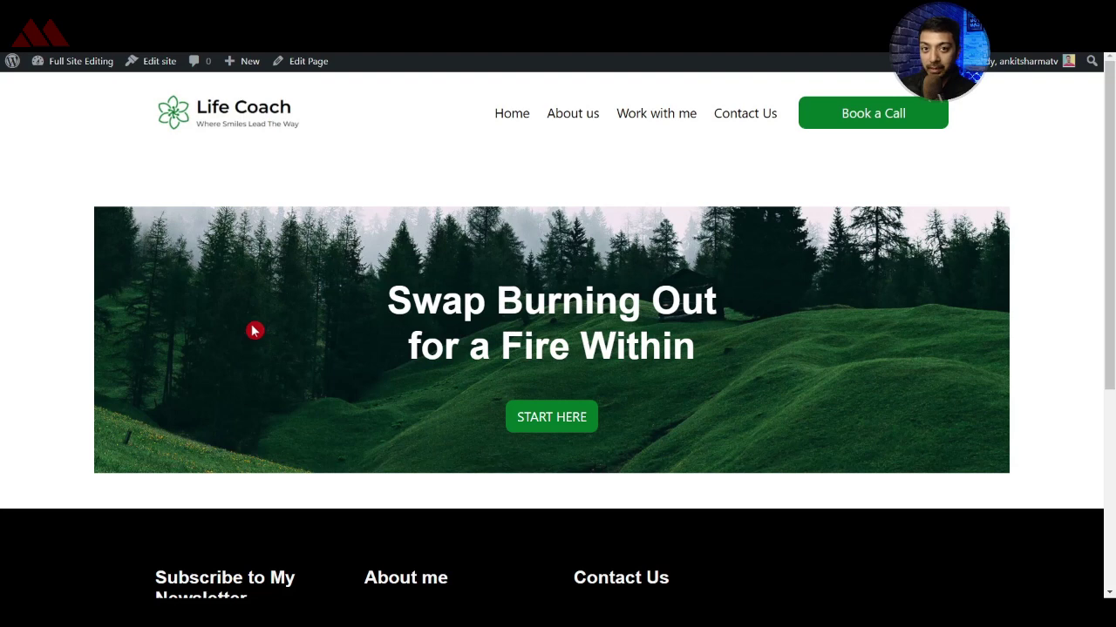
{"action": "left_click", "coordinate": [161, 68]}
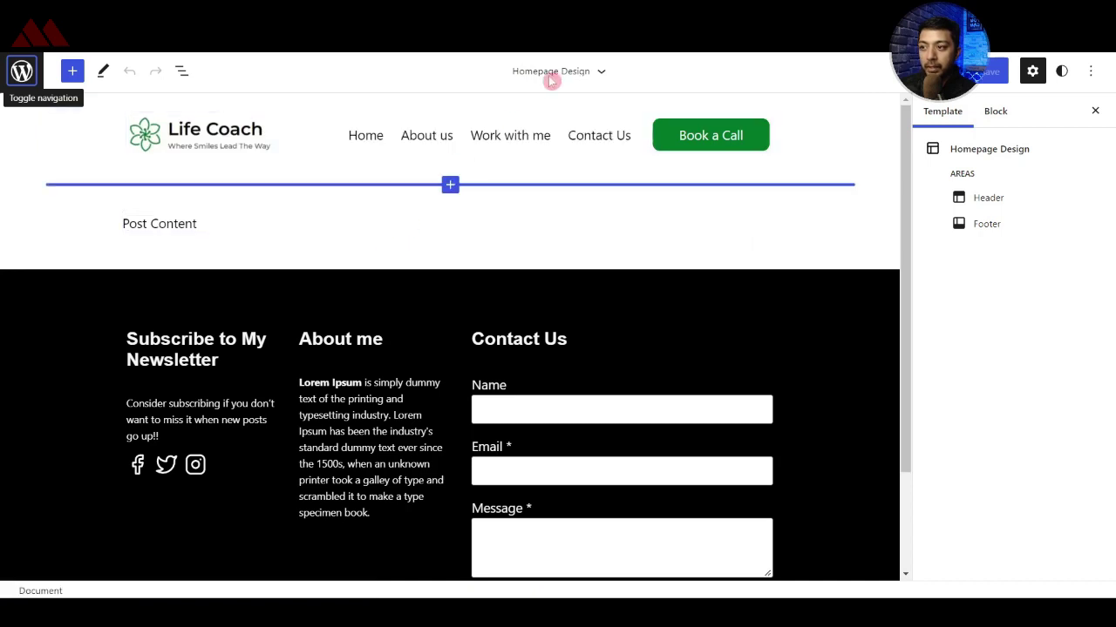
{"action": "left_click", "coordinate": [601, 72]}
- Set the content width of the Group containing Post Content to 100% and save the Homepage Design template
{"action": "left_click", "coordinate": [162, 220]}
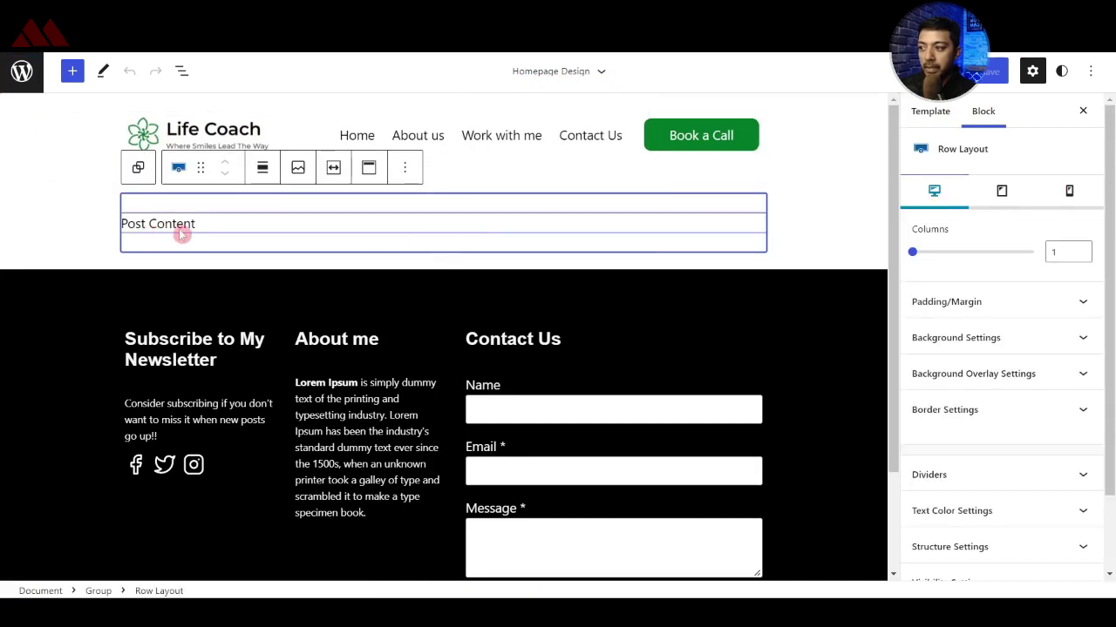
{"action": "left_click", "coordinate": [181, 71]}
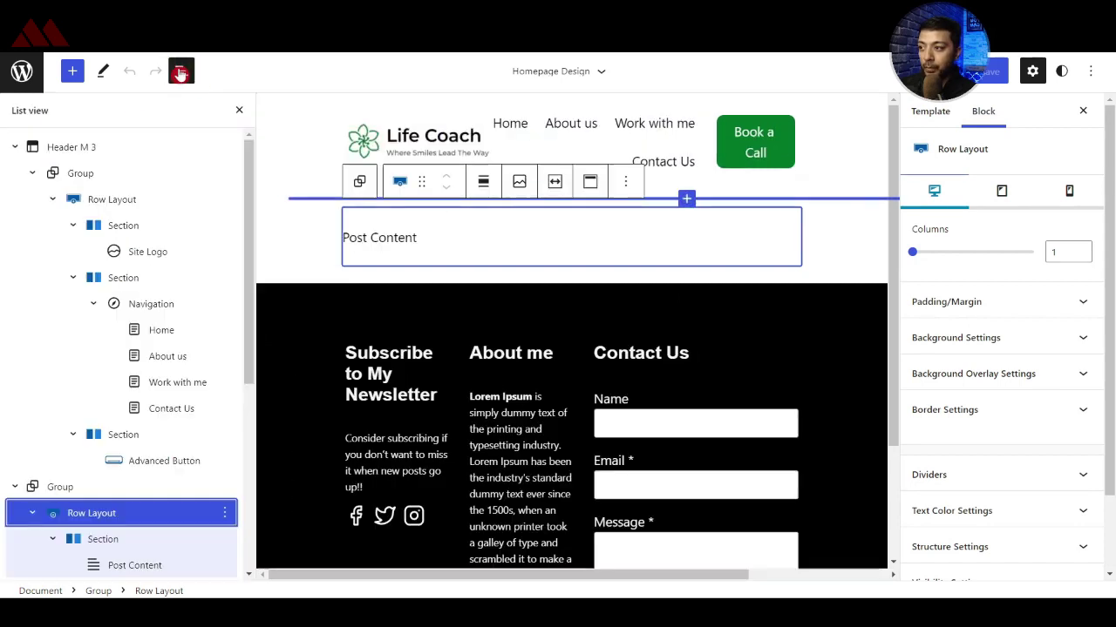
{"action": "left_click", "coordinate": [58, 488]}
{"action": "scroll", "coordinate": [109, 436], "scroll_direction": "down", "scroll_amount": 2}
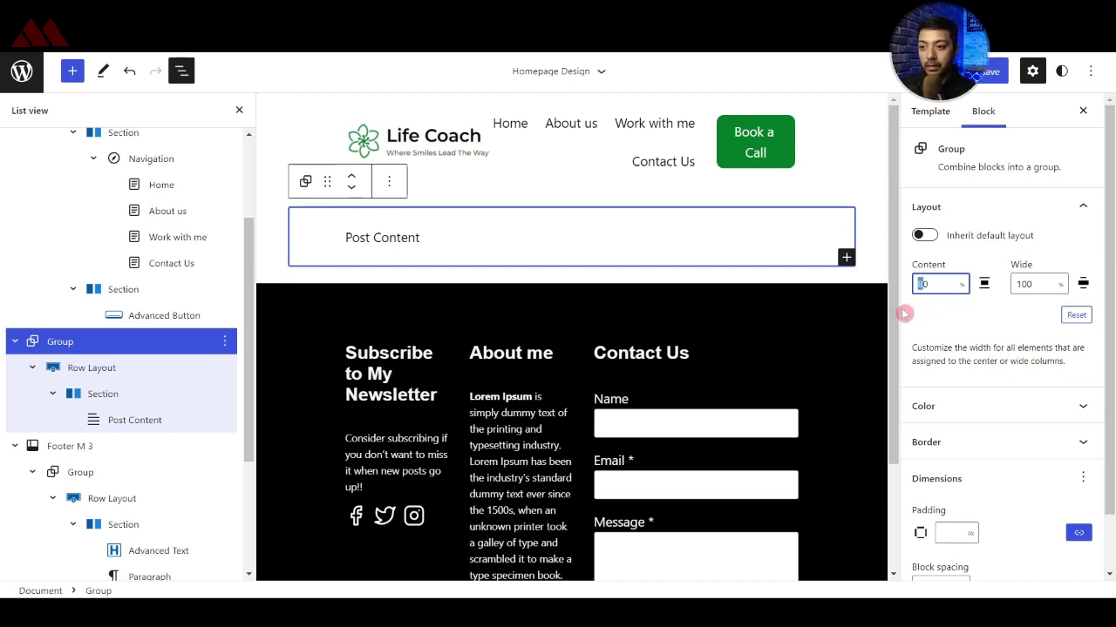
{"action": "key", "text": "BackSpace"}
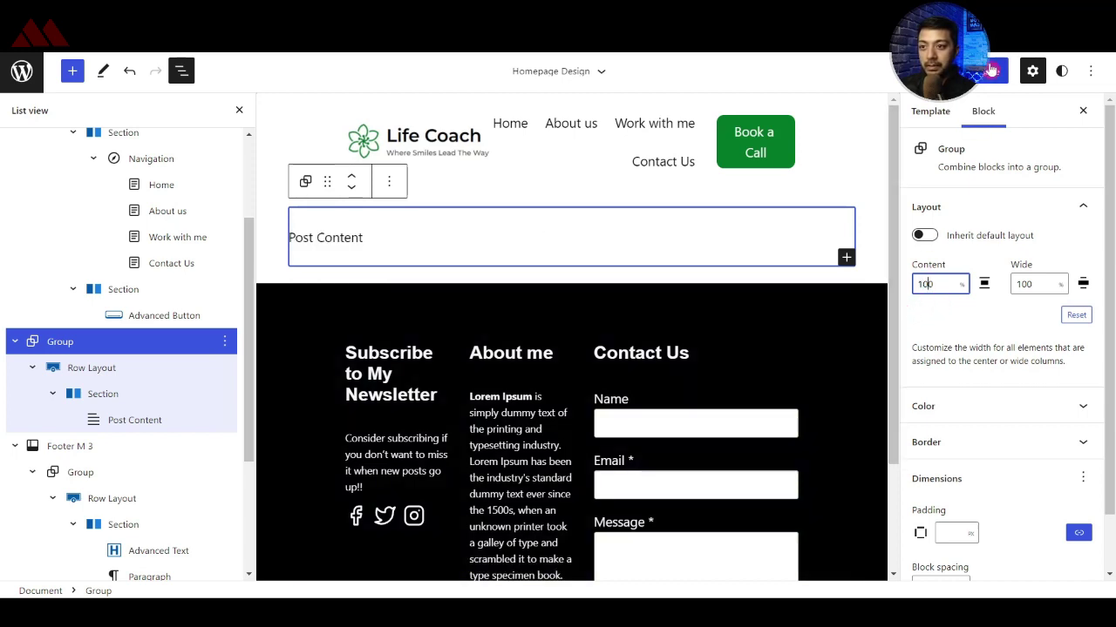
{"action": "left_click", "coordinate": [990, 72]}
{"action": "left_click", "coordinate": [1014, 71]}
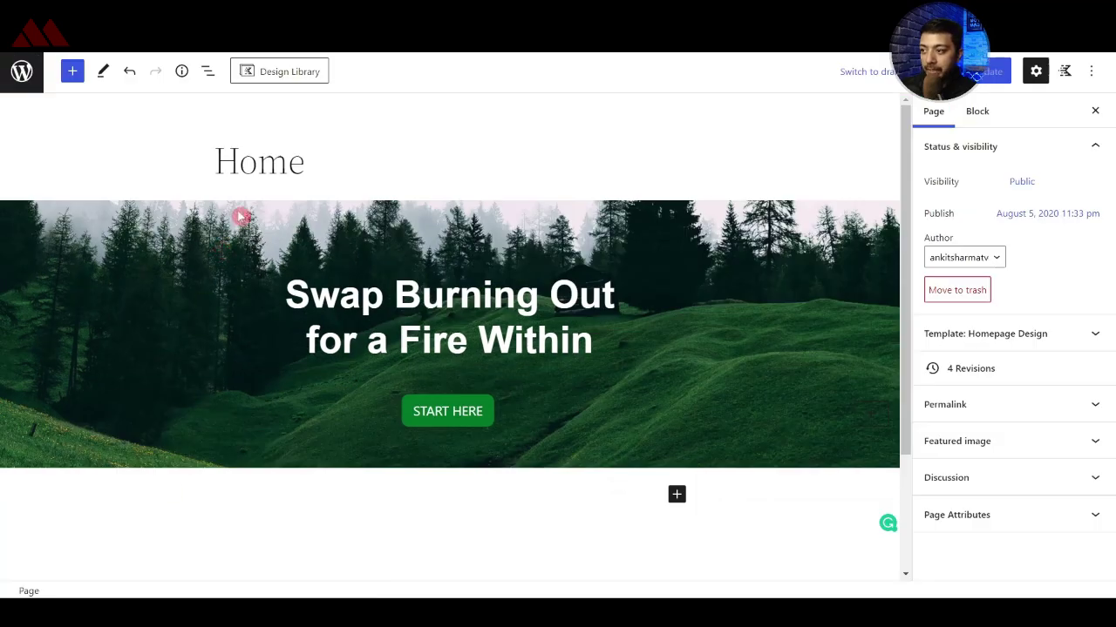
- Set the top margin of the Home page's banner row to -40 px
{"action": "left_click", "coordinate": [241, 216]}
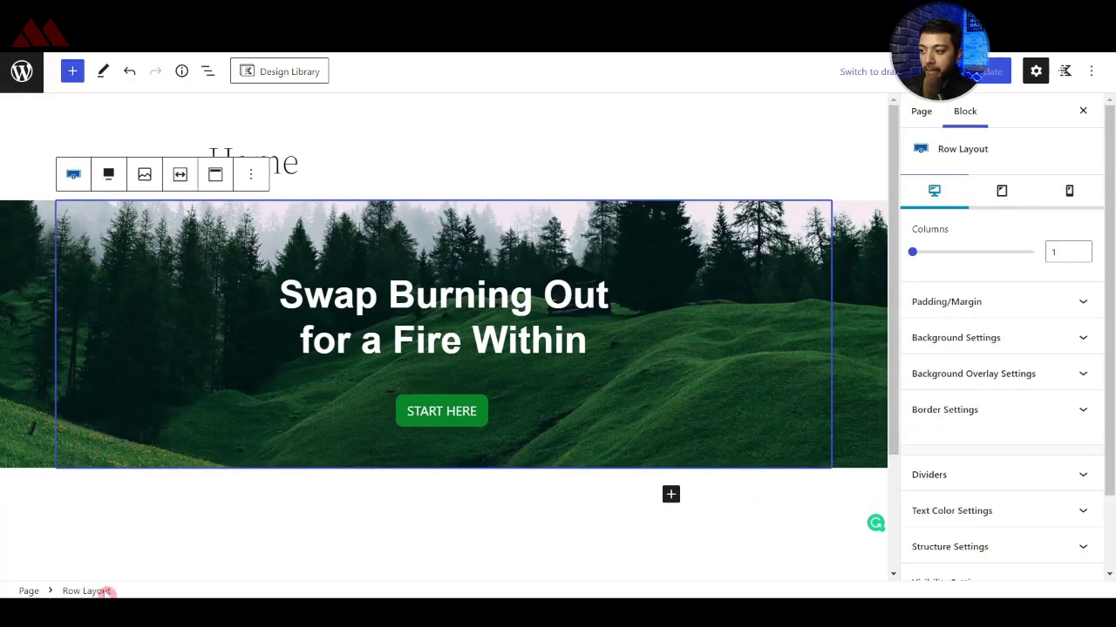
{"action": "left_click", "coordinate": [1046, 305]}
{"action": "left_click", "coordinate": [934, 423]}
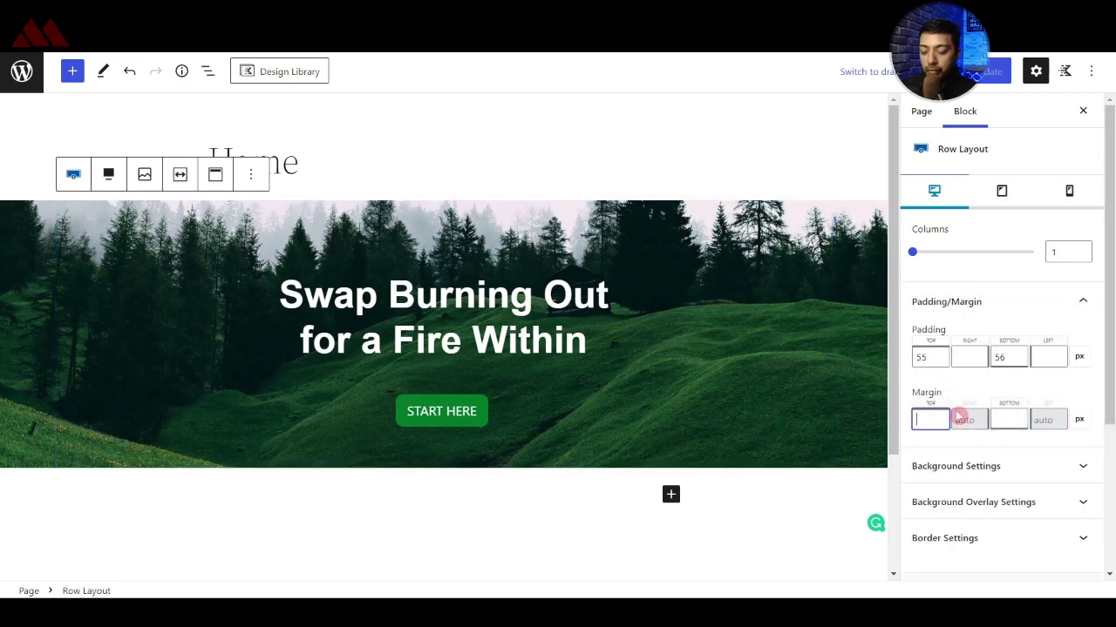
{"action": "type", "text": "-40"}
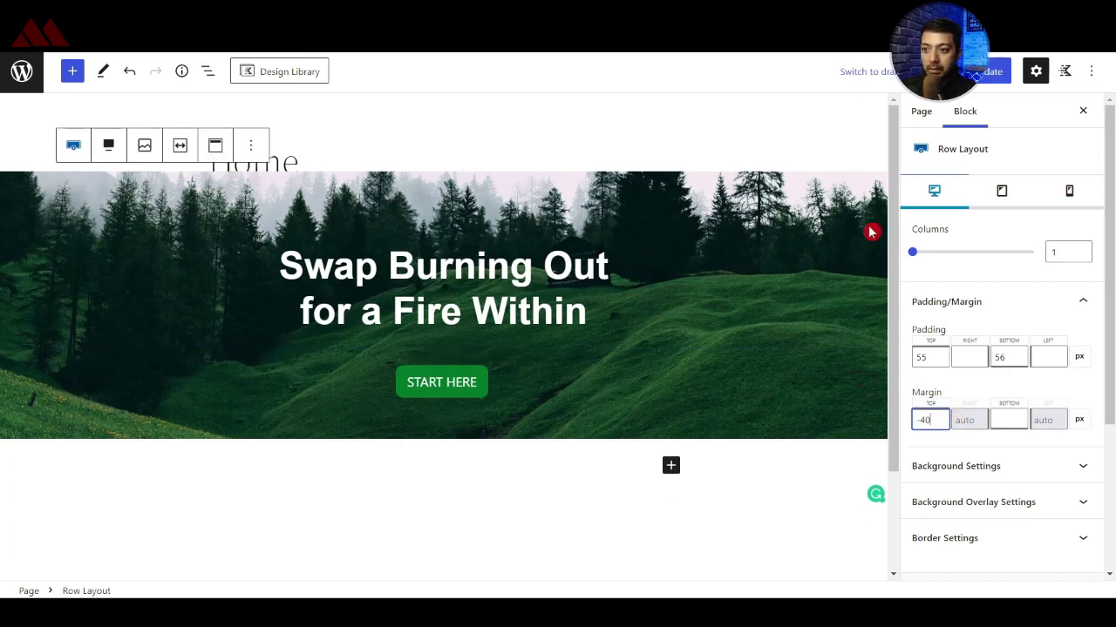
- Set the banner row's padding to 86 px top and 142 px bottom with a -50 px top margin, and update the page
{"action": "mouse_move", "coordinate": [519, 190]}
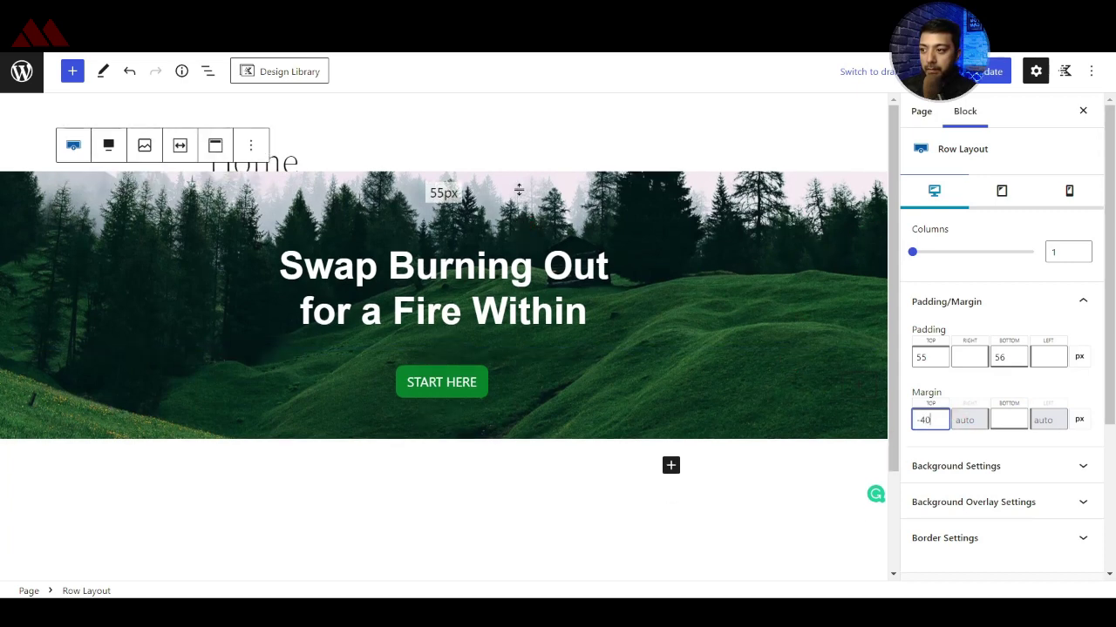
{"action": "mouse_move", "coordinate": [442, 419]}
{"action": "left_click_drag", "start_coordinate": [443, 421], "coordinate": [443, 484]}
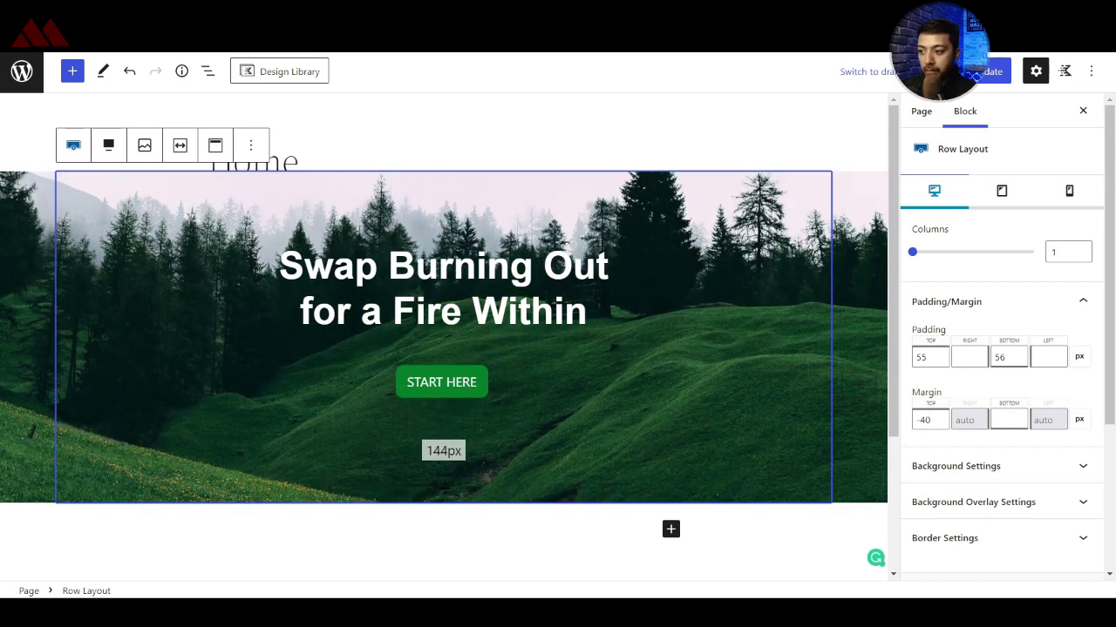
{"action": "left_click_drag", "start_coordinate": [461, 182], "coordinate": [479, 158]}
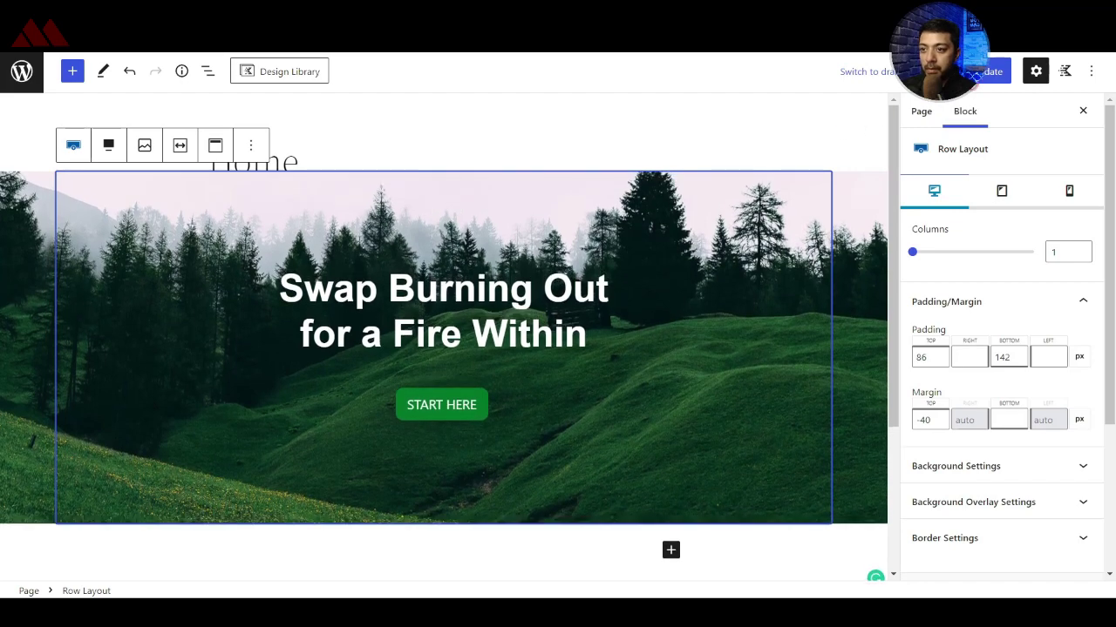
{"action": "left_click", "coordinate": [987, 72]}
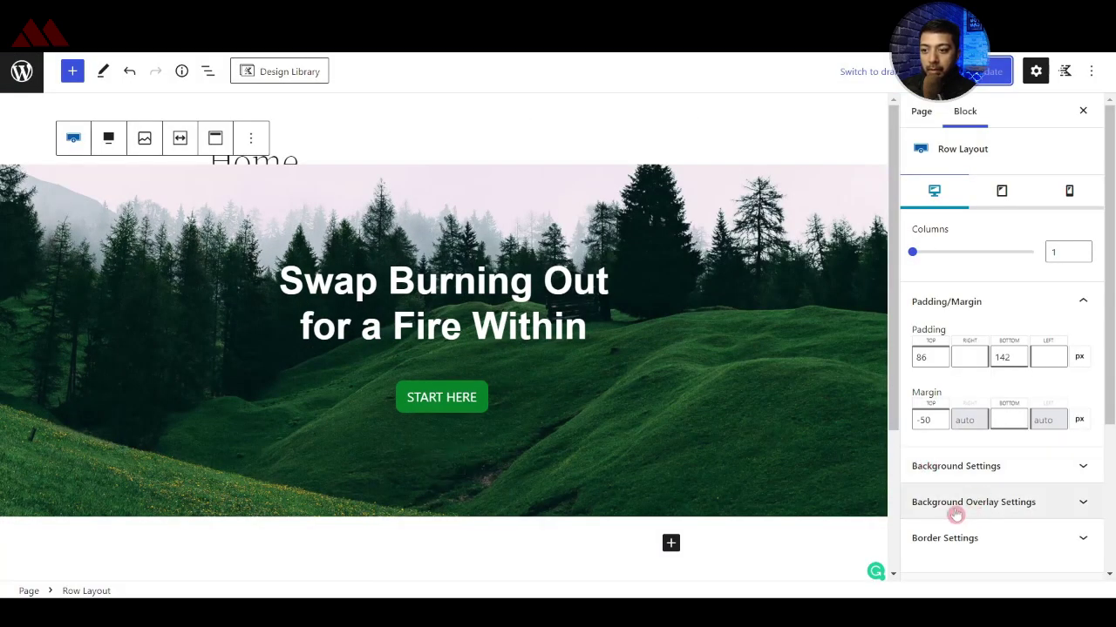
- Add a black background overlay at 37 opacity to the banner row and enlarge its padding to 130 px top and 170 px bottom
{"action": "left_click", "coordinate": [951, 508]}
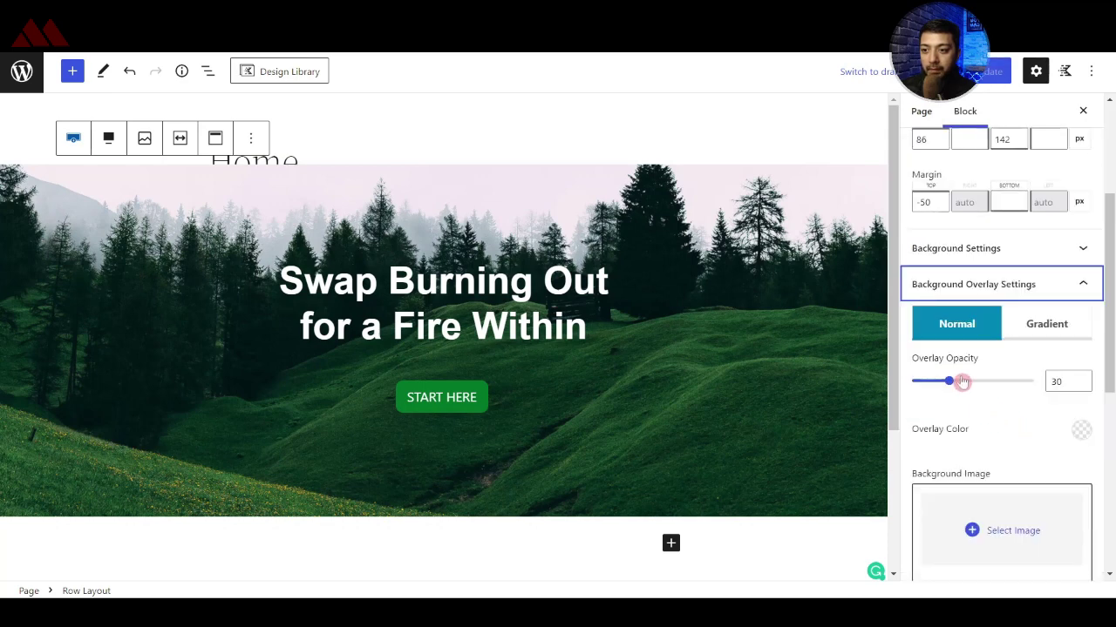
{"action": "left_click", "coordinate": [1081, 429]}
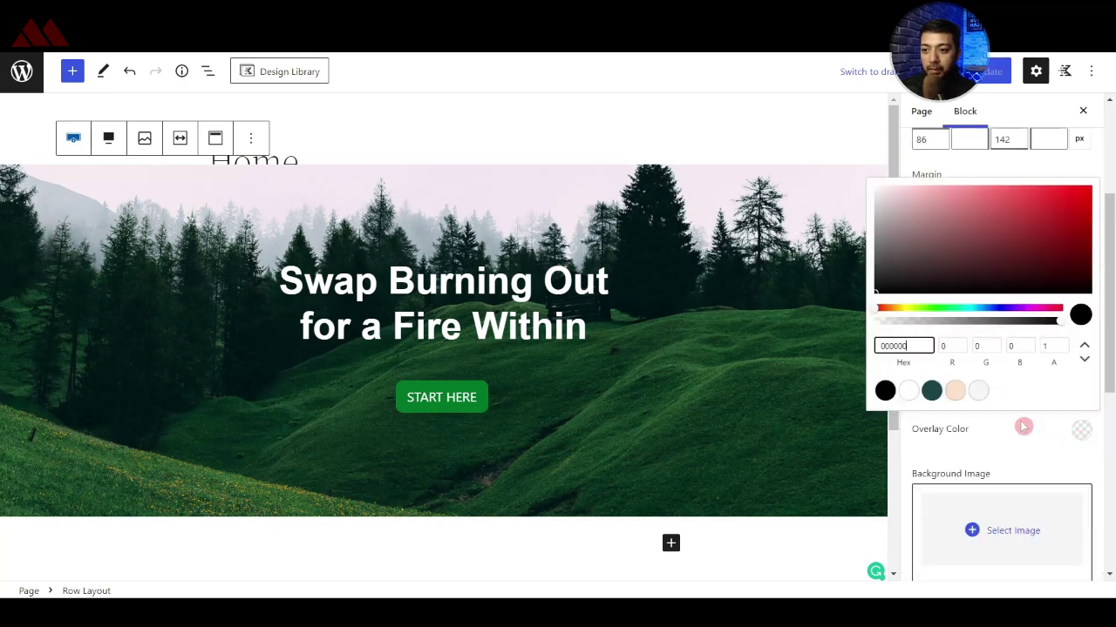
{"action": "left_click", "coordinate": [885, 391]}
{"action": "left_click", "coordinate": [967, 429]}
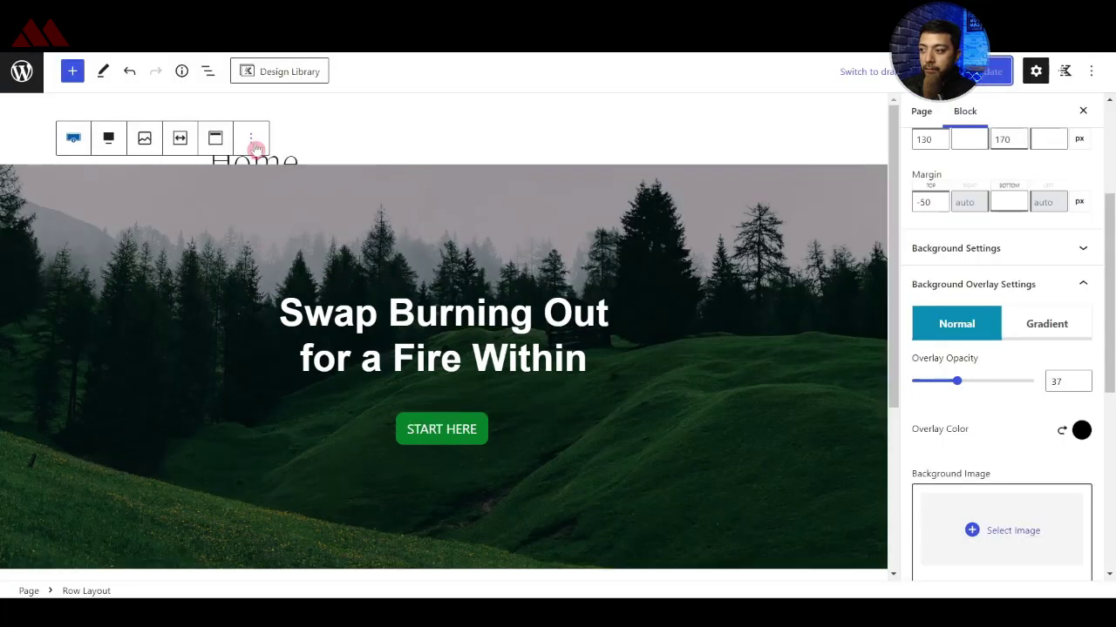
- Insert a two-column Row Layout after the banner and size its columns to 35% and 65%
{"action": "left_click", "coordinate": [251, 138]}
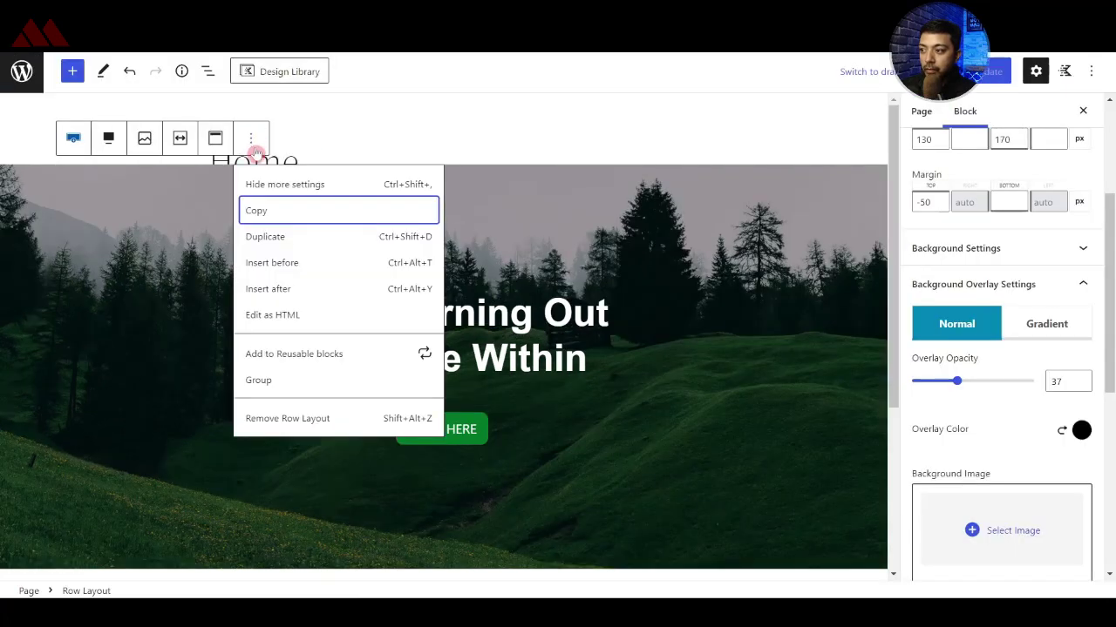
{"action": "left_click", "coordinate": [270, 290]}
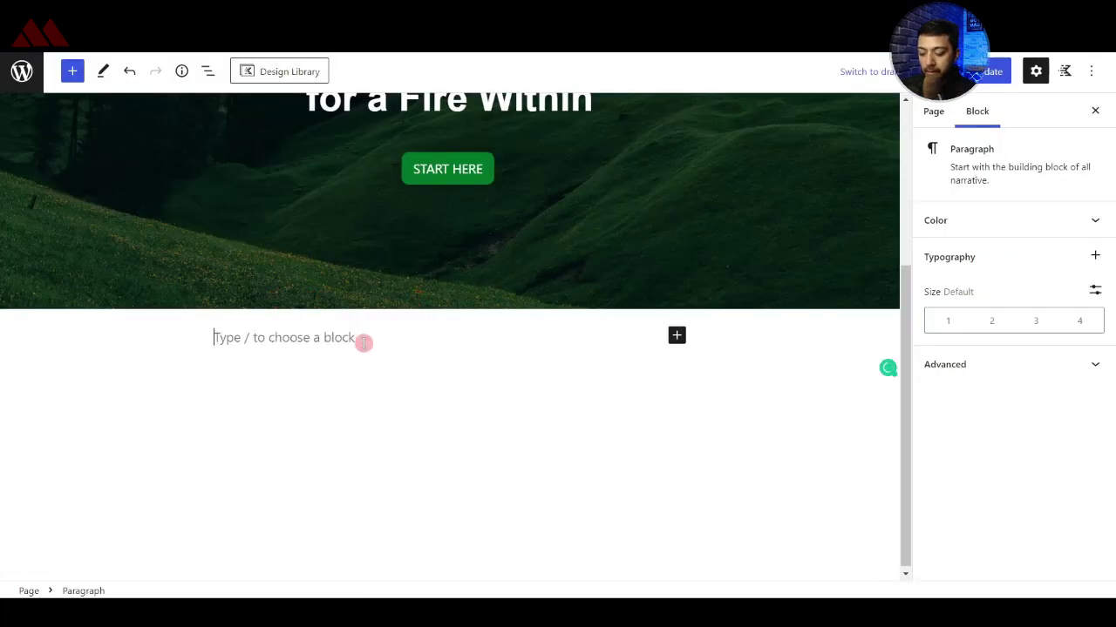
{"action": "type", "text": "/row"}
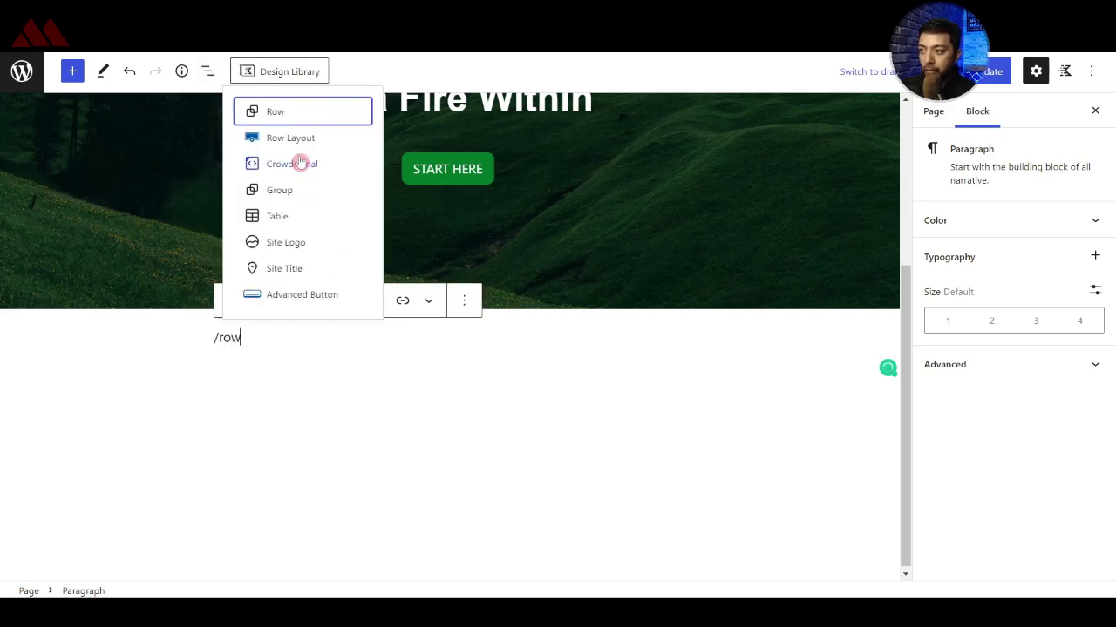
{"action": "left_click", "coordinate": [300, 138]}
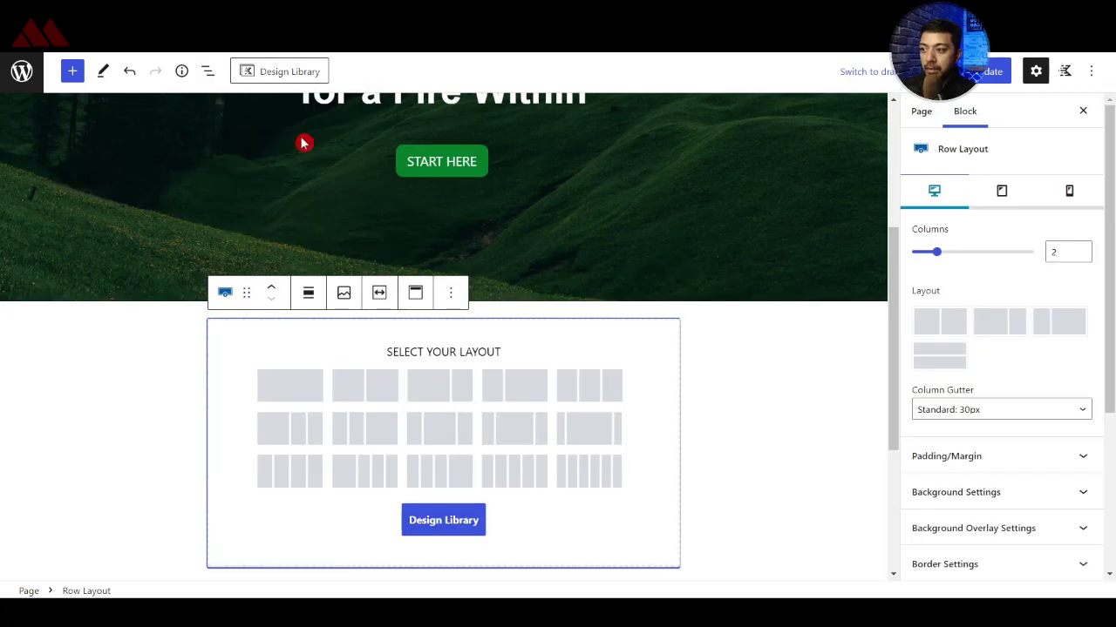
{"action": "left_click", "coordinate": [356, 389]}
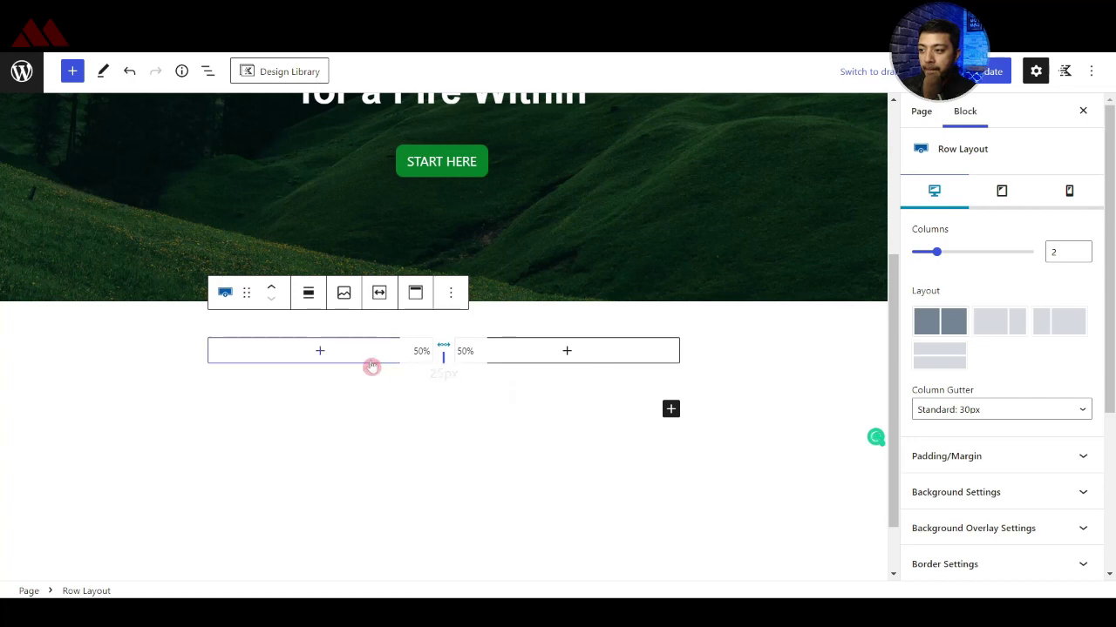
{"action": "left_click_drag", "start_coordinate": [445, 353], "coordinate": [381, 355]}
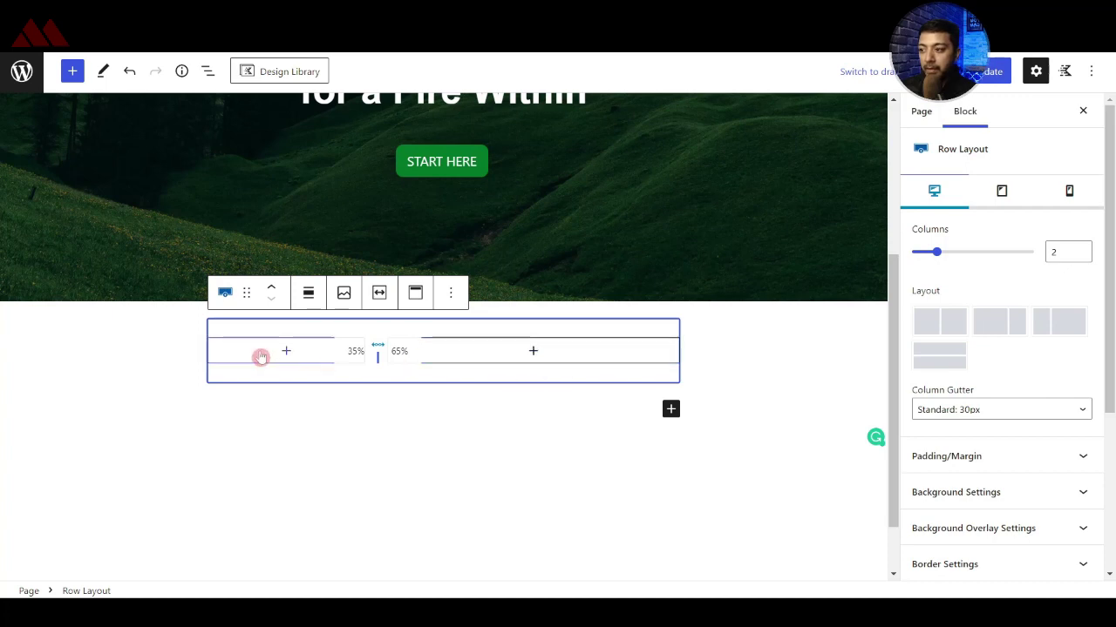
- Insert an Image block in the row's 35% column using profile-picture.jpg from the media library
{"action": "left_click", "coordinate": [288, 351]}
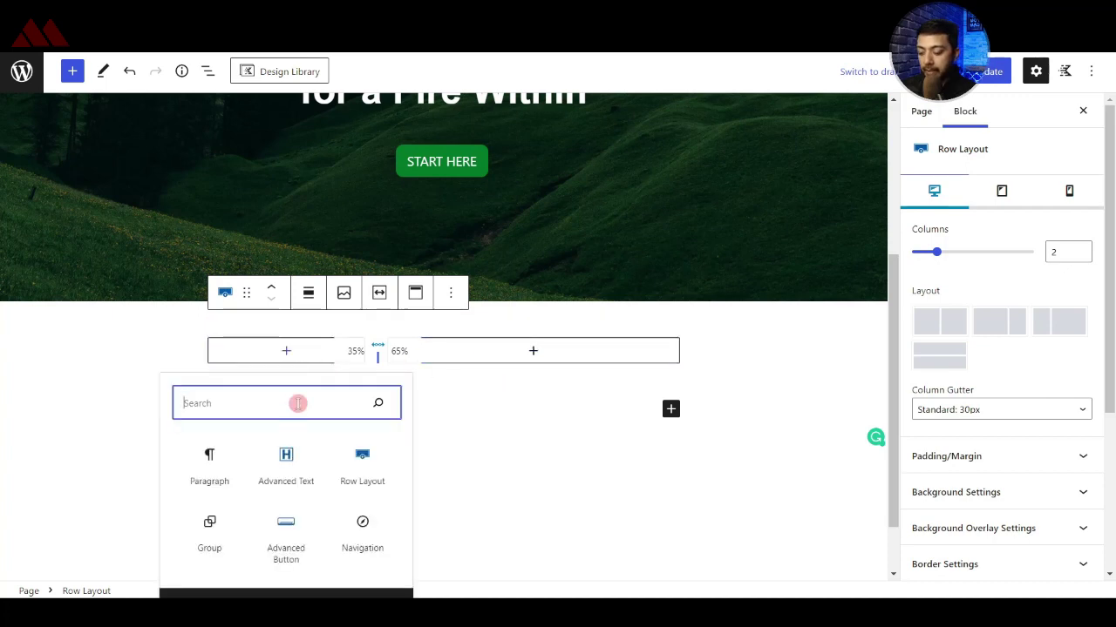
{"action": "type", "text": "img"}
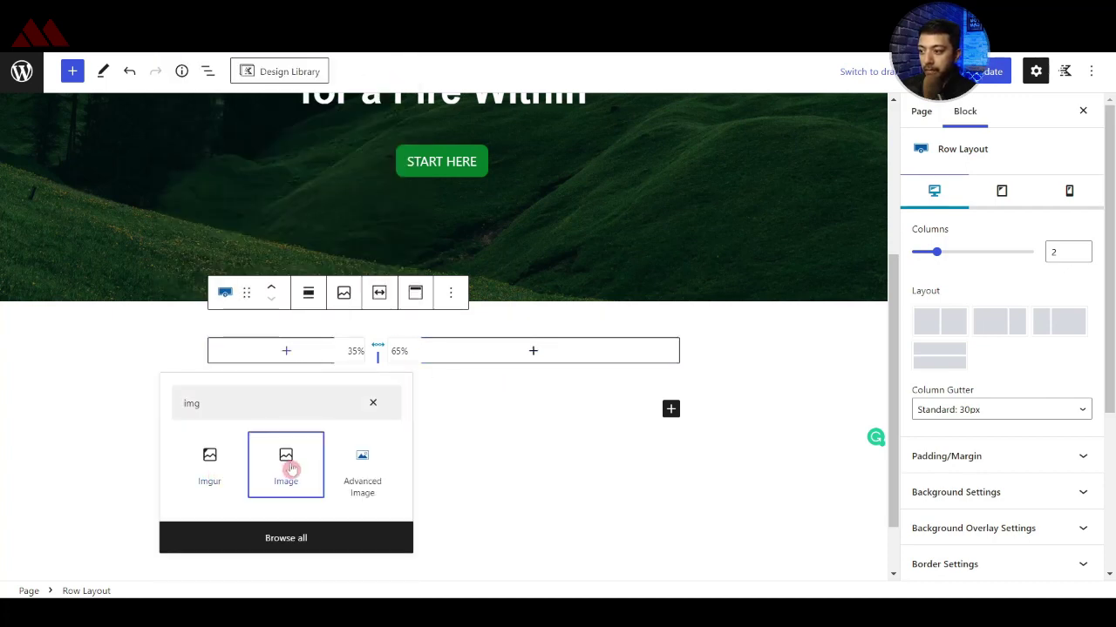
{"action": "left_click", "coordinate": [291, 469]}
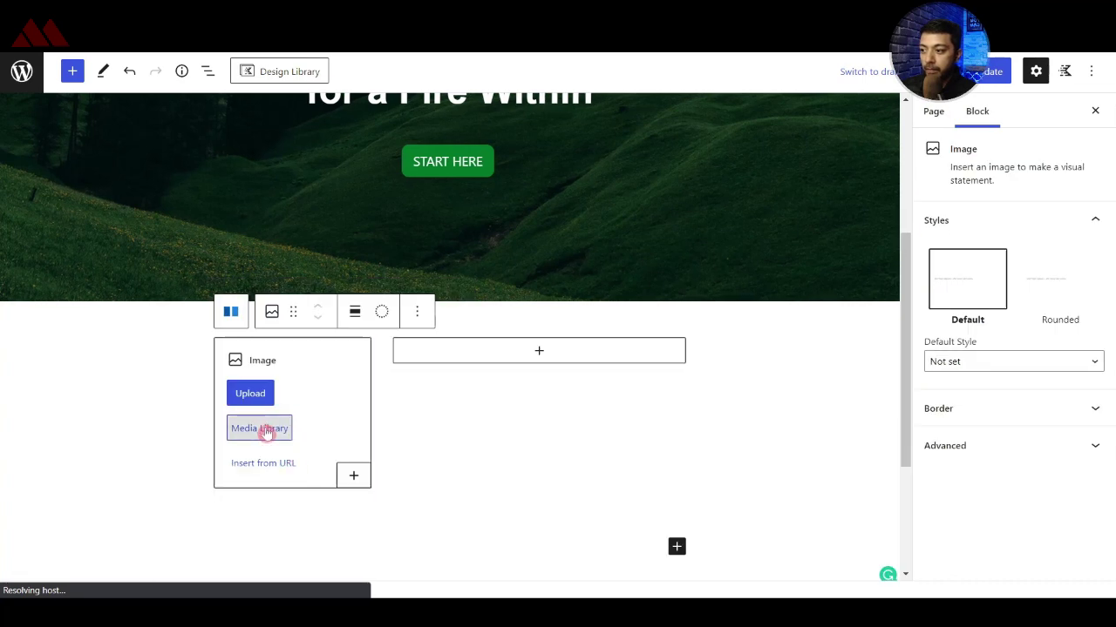
{"action": "left_click", "coordinate": [267, 429]}
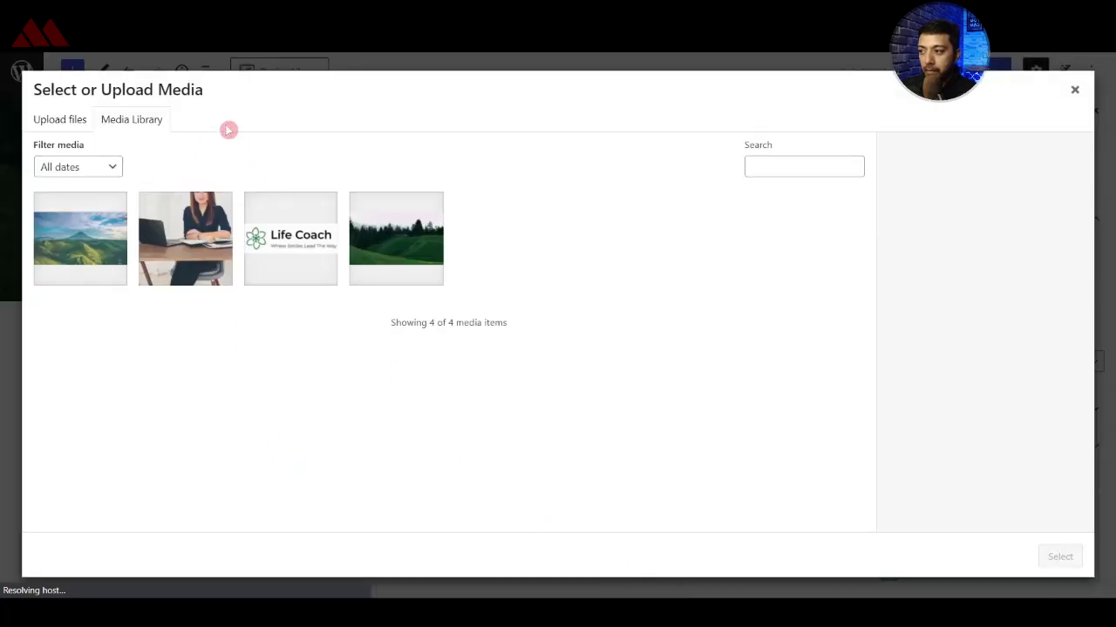
{"action": "left_click", "coordinate": [168, 279]}
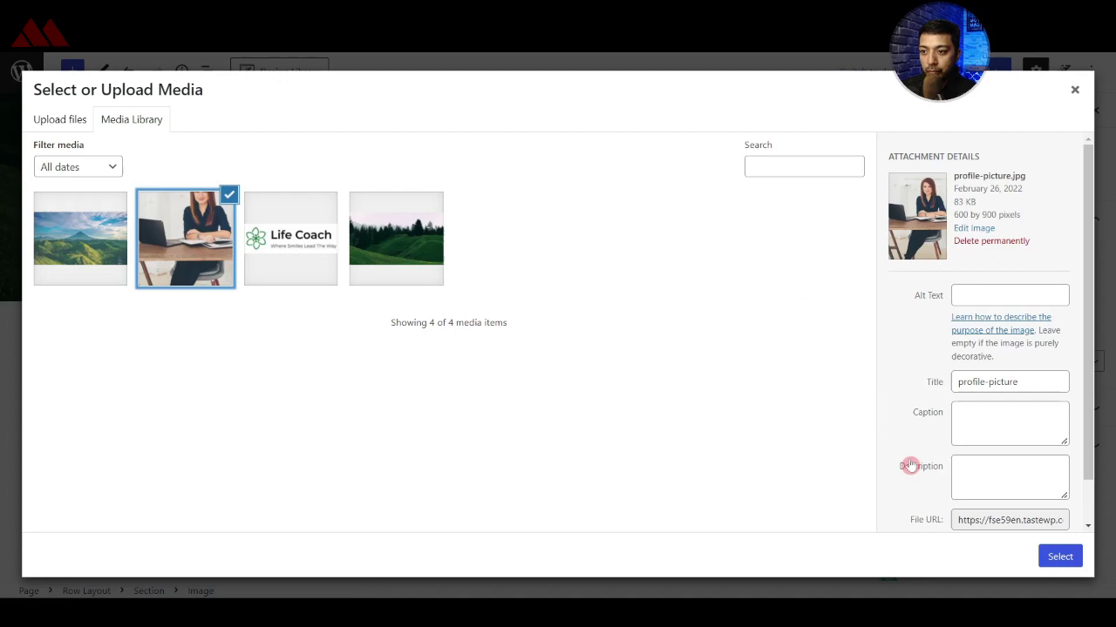
{"action": "left_click", "coordinate": [1062, 558]}
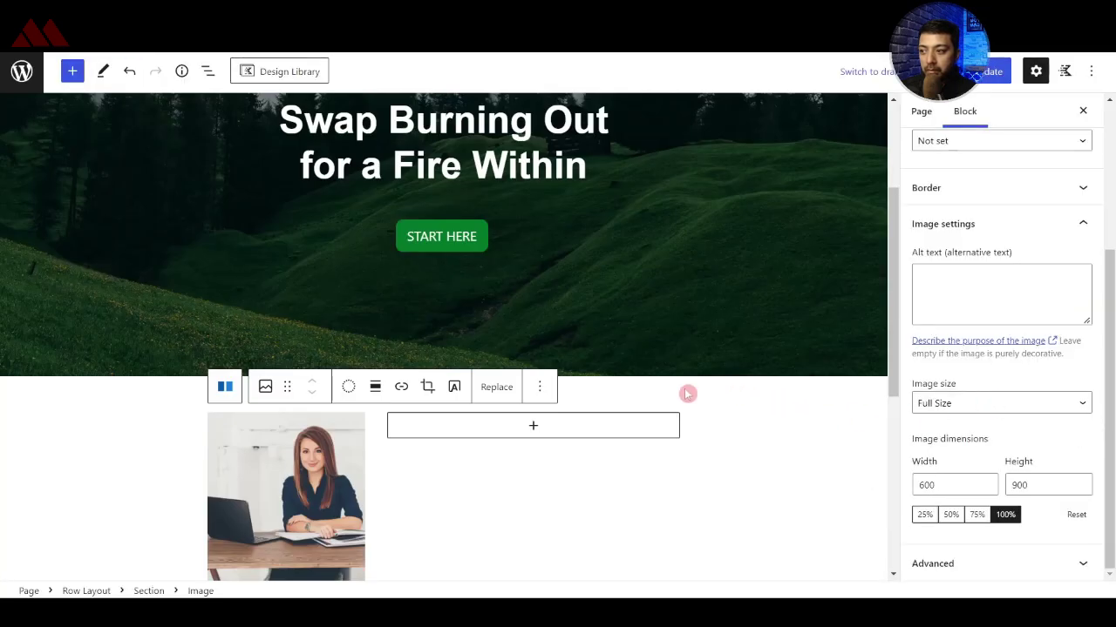
- Insert an Advanced Text heading reading About Me in the column beside the profile picture
{"action": "left_click", "coordinate": [534, 426]}
{"action": "left_click", "coordinate": [539, 529]}
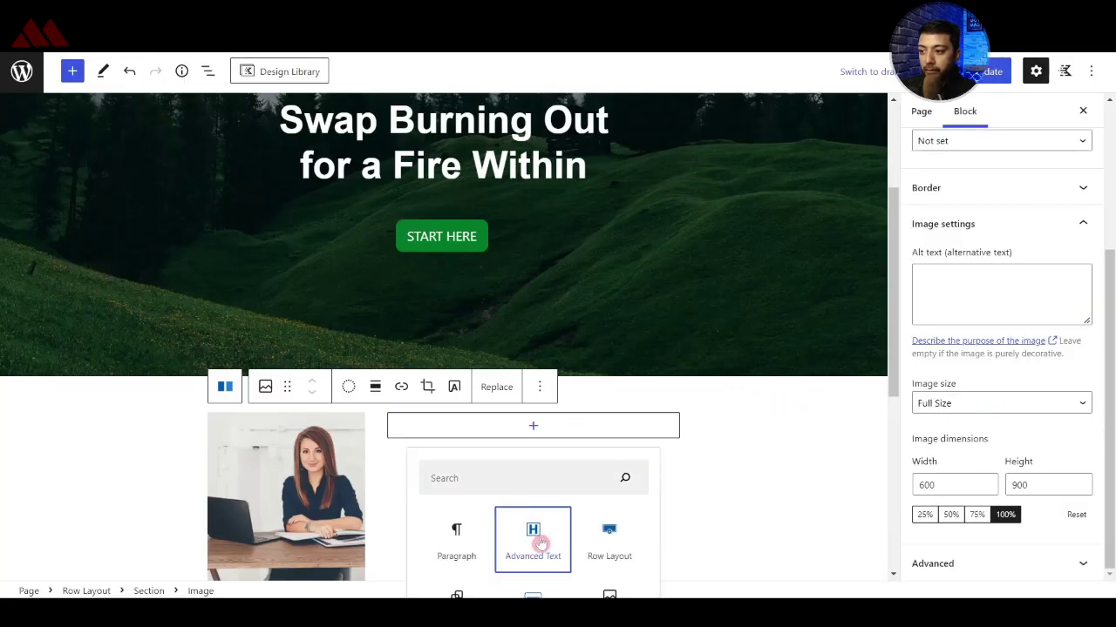
{"action": "scroll", "coordinate": [747, 338], "scroll_direction": "down", "scroll_amount": 1}
{"action": "type", "text": "About Me"}
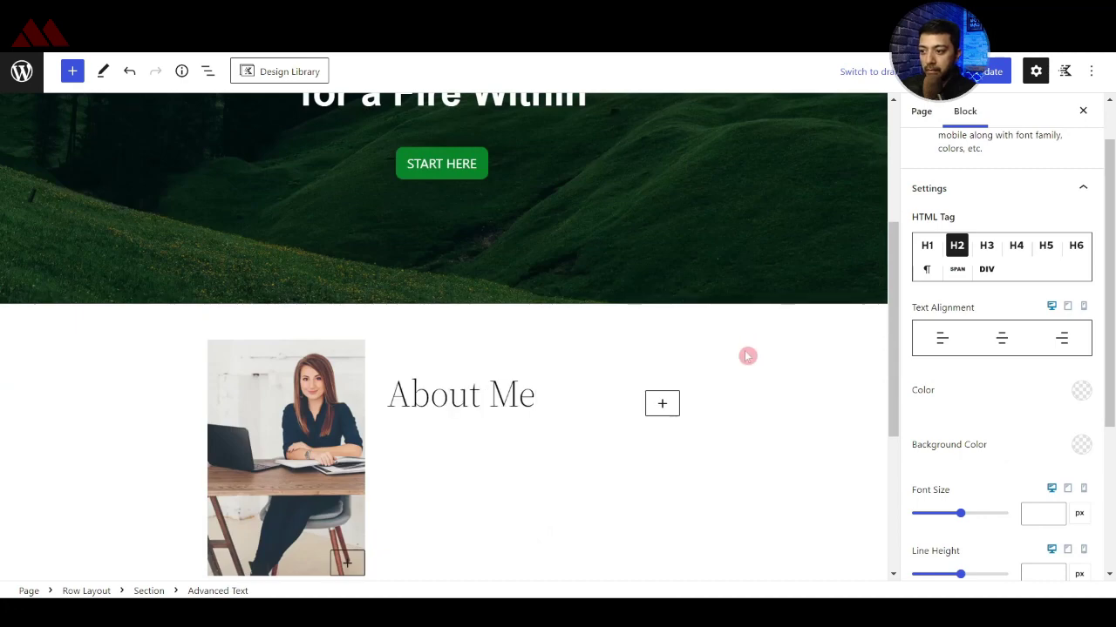
- Make the About Me heading bold and set its font family to Arial, Helvetica, sans-serif
{"action": "triple_click", "coordinate": [518, 394]}
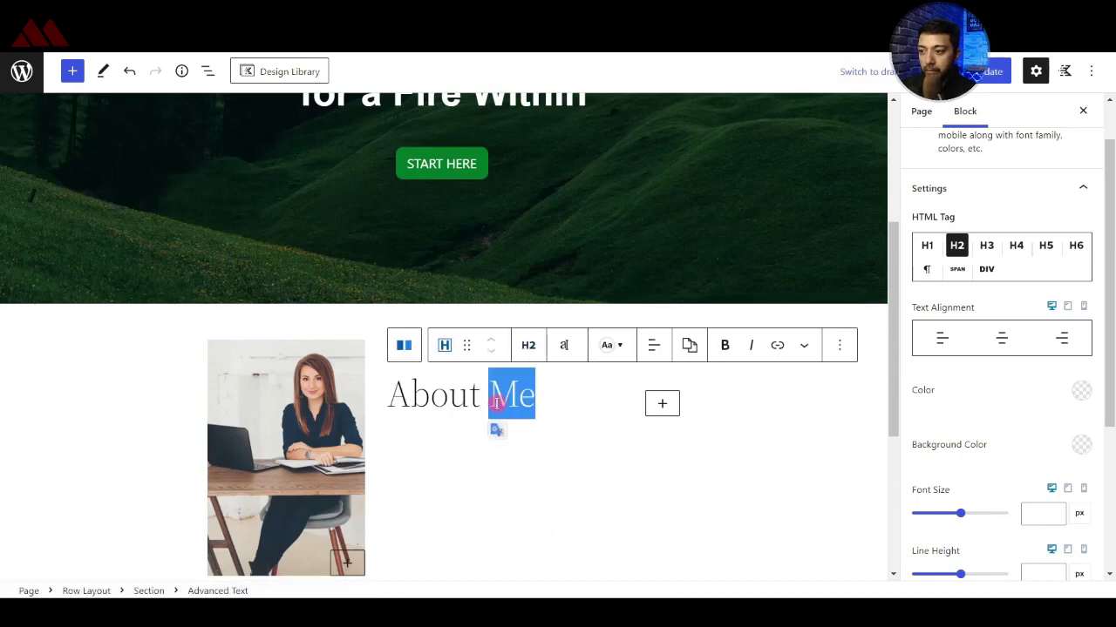
{"action": "left_click", "coordinate": [724, 345]}
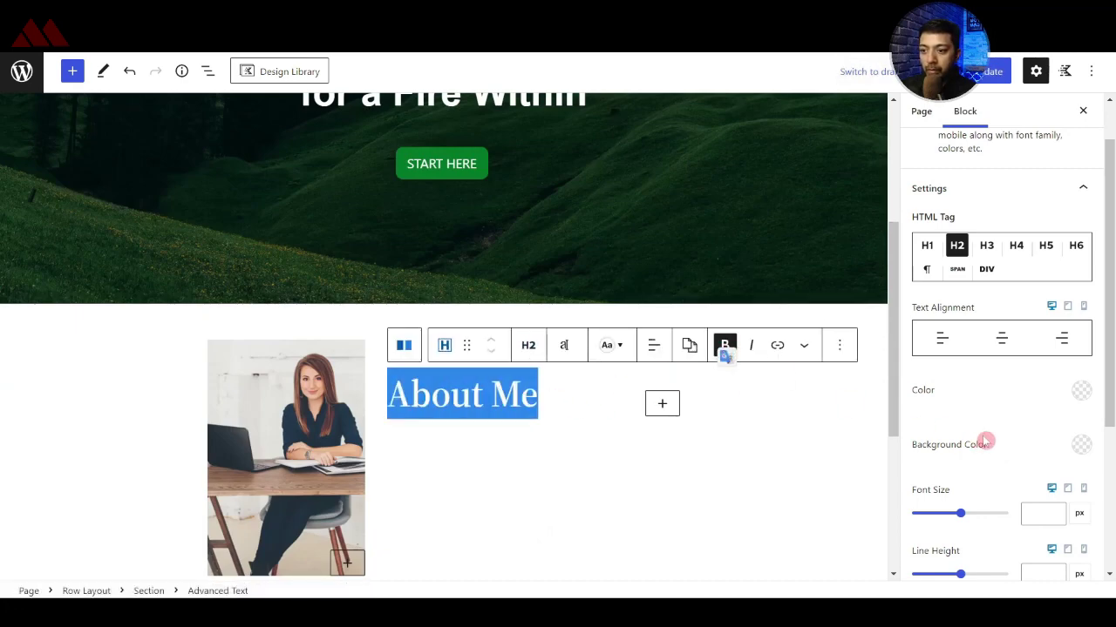
{"action": "scroll", "coordinate": [1001, 441], "scroll_direction": "down", "scroll_amount": 5}
{"action": "left_click", "coordinate": [1003, 392]}
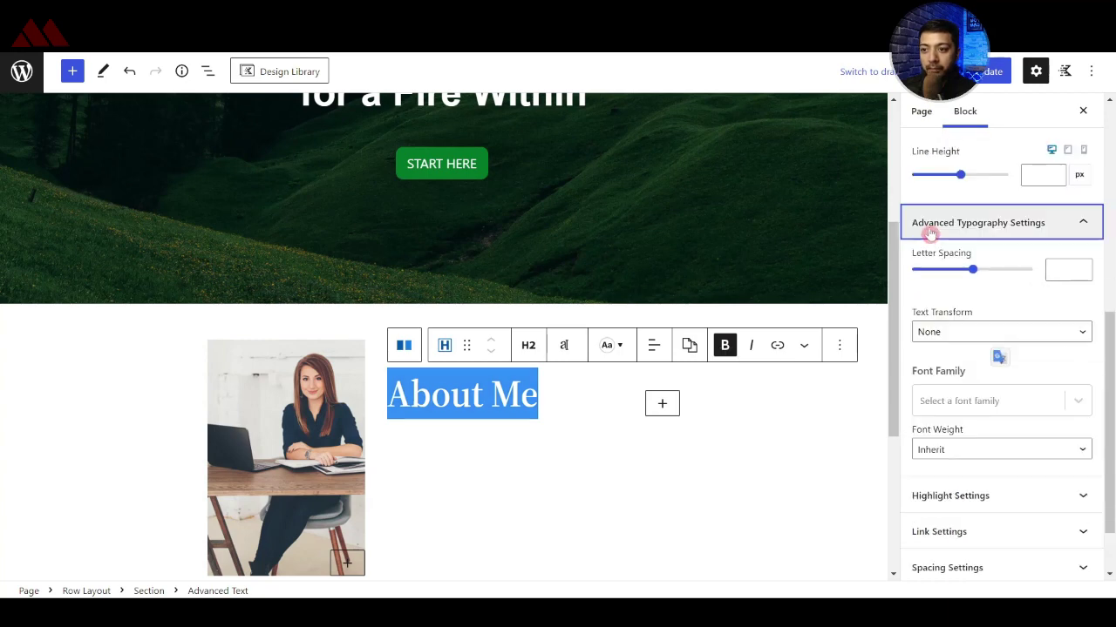
{"action": "left_click", "coordinate": [988, 400]}
{"action": "left_click", "coordinate": [977, 438]}
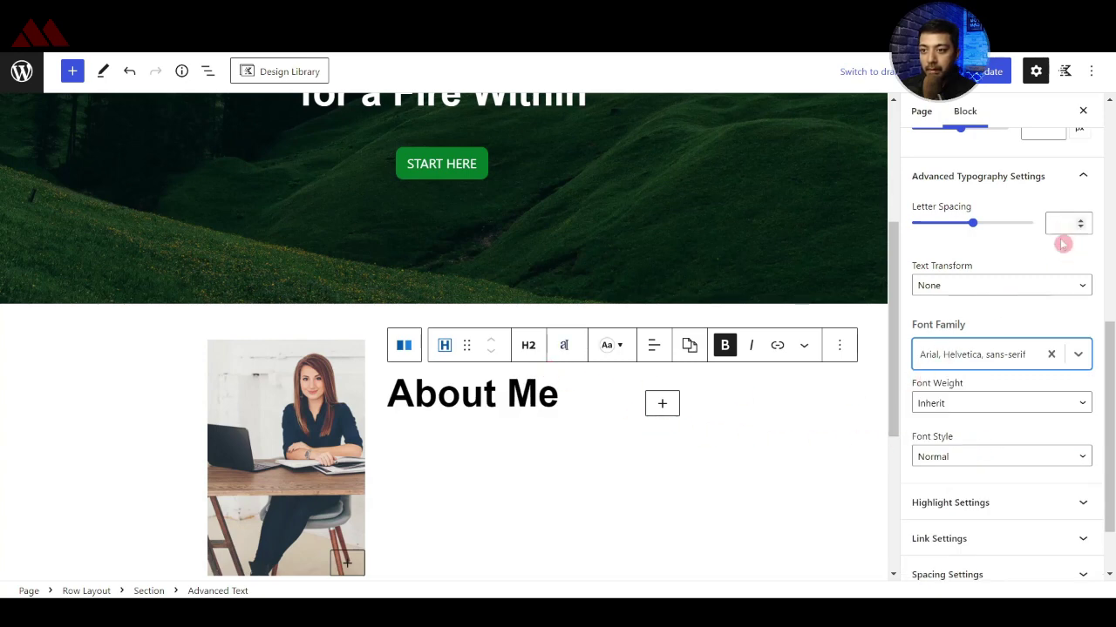
- Set the About Me heading's font size to 30 px
{"action": "scroll", "coordinate": [1045, 288], "scroll_direction": "up", "scroll_amount": 3}
{"action": "left_click", "coordinate": [1040, 292]}
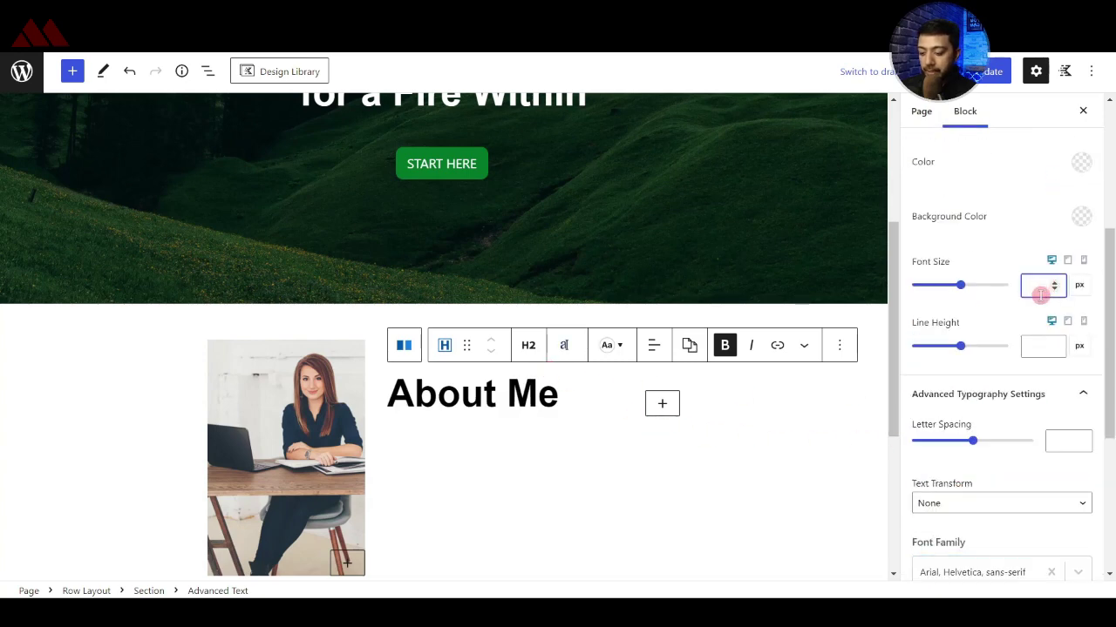
{"action": "type", "text": "30"}
- Insert a paragraph after the About Me heading and fill it with Lorem ipsum placeholder text ending in "ex ea commodo consequat."
{"action": "left_click", "coordinate": [838, 332]}
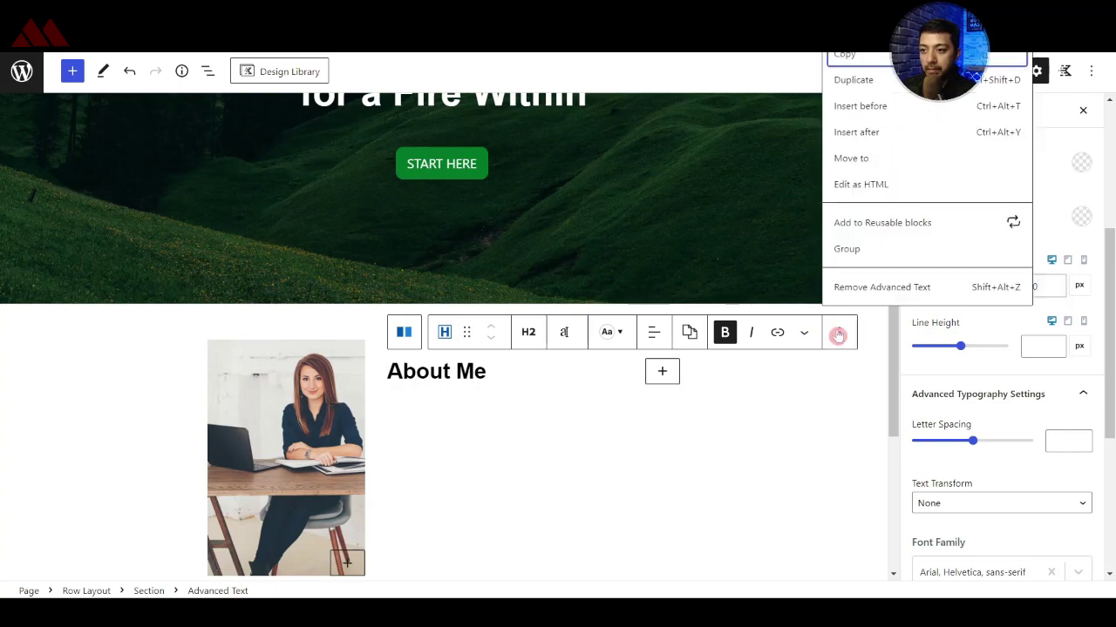
{"action": "left_click", "coordinate": [862, 133]}
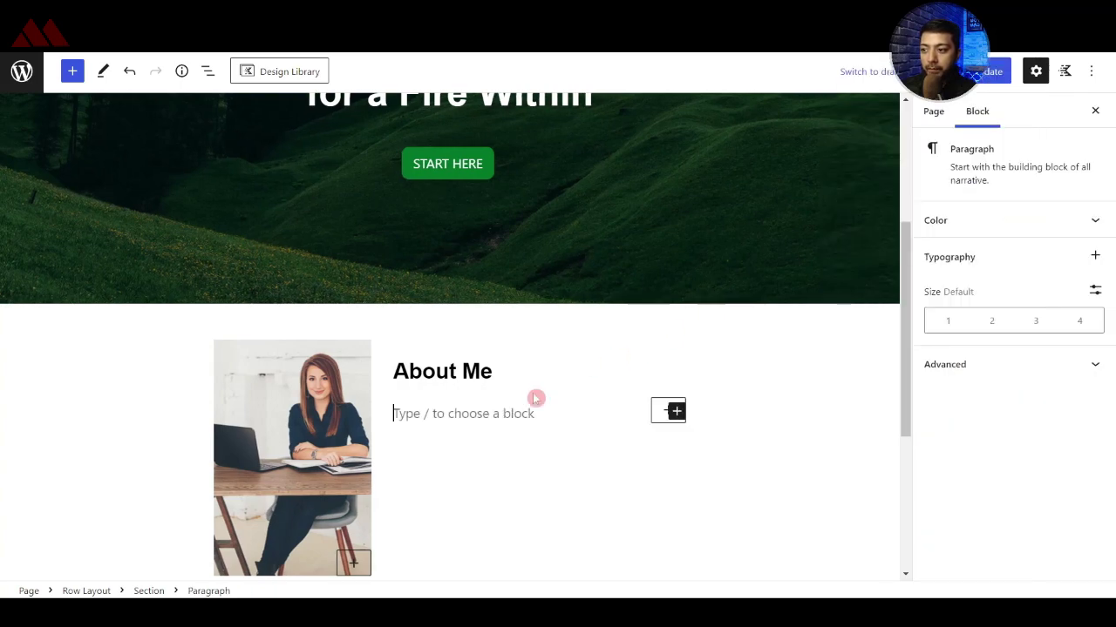
{"action": "type", "text": "Lorem ipsum dolor sit amet, consectetur adipiscing elit, sed do eiusmod tempor incididunt ut labore et dolore magna aliqua. Ut enim ad minim veniam, quis nostrud exercitation ullamco laboris nisi ut aliquip ex ea commodo consequat. Duis aute irure dolor in reprehenderit in voluptate velit esse cillum dolore eu fugiat nulla pariatur. Excepteur sint occaecat cupidatat non proident, sunt in culpa qui officia deserunt mollit anim id est laborum."}
- Copy the banner's START HERE button into a new block after the About Me paragraph and align it left
{"action": "scroll", "coordinate": [549, 392], "scroll_direction": "up", "scroll_amount": 2}
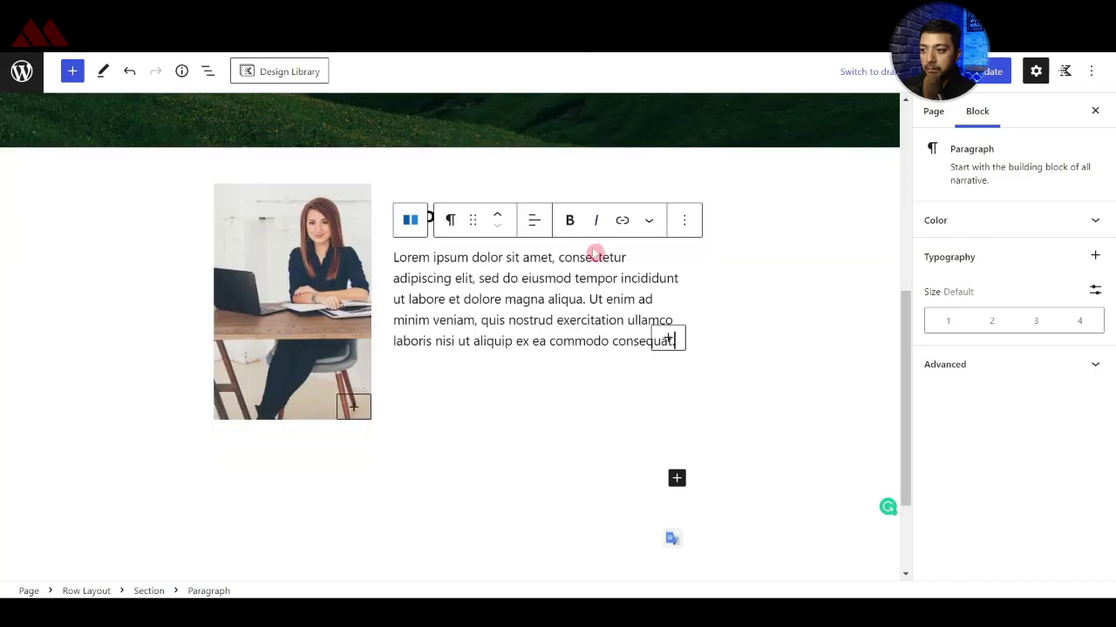
{"action": "scroll", "coordinate": [596, 258], "scroll_direction": "up", "scroll_amount": 2}
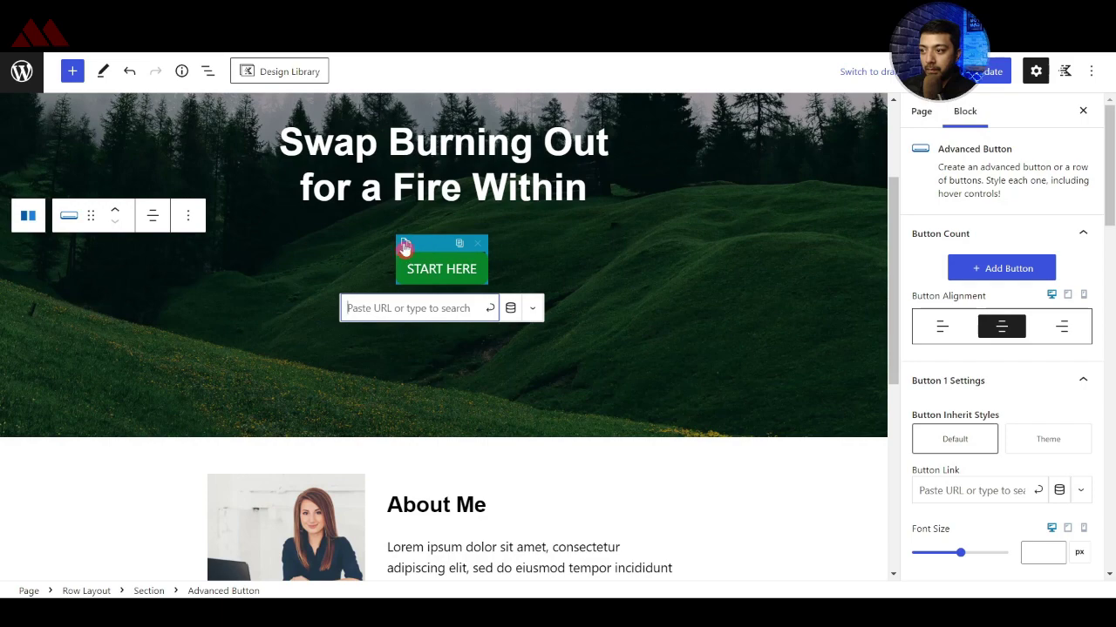
{"action": "left_click", "coordinate": [188, 217]}
{"action": "left_click", "coordinate": [199, 287]}
{"action": "left_click", "coordinate": [506, 532]}
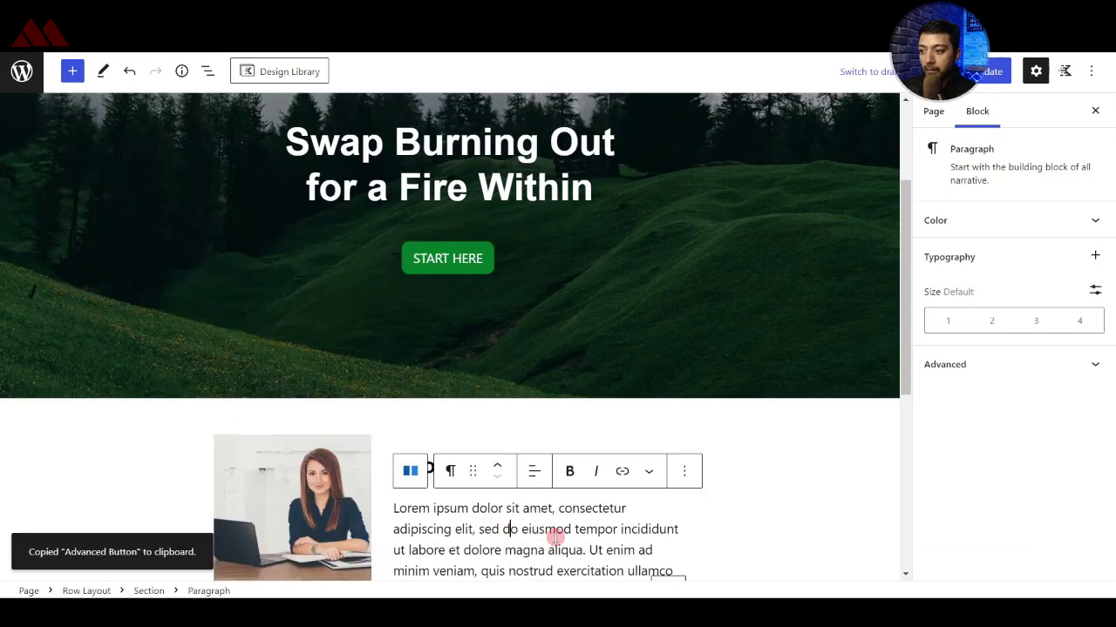
{"action": "scroll", "coordinate": [555, 538], "scroll_direction": "down", "scroll_amount": 3}
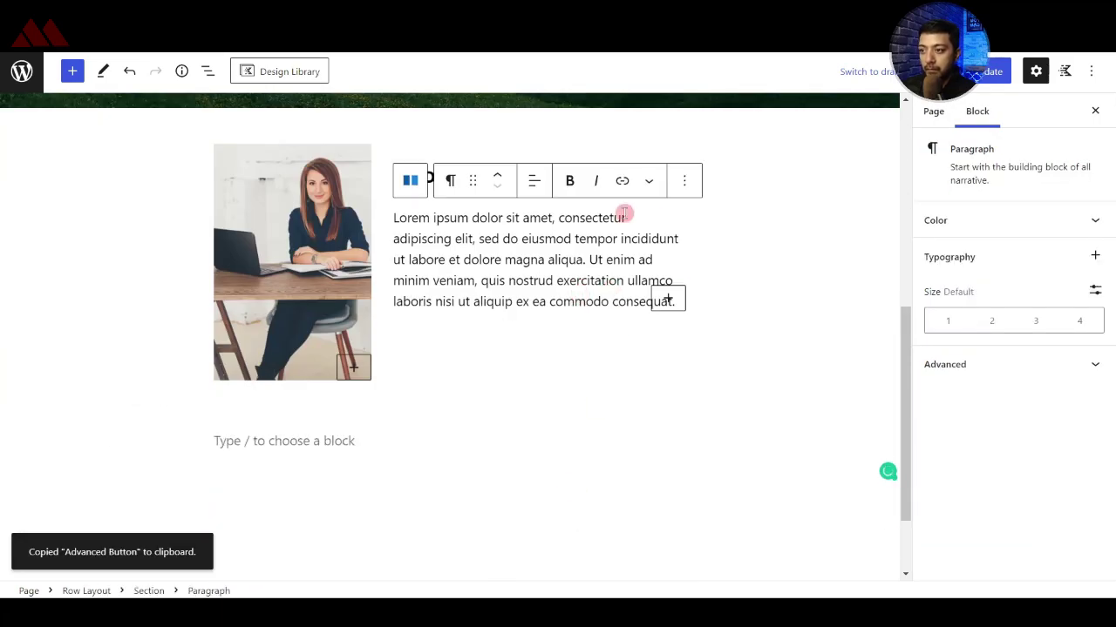
{"action": "left_click", "coordinate": [684, 181]}
{"action": "left_click", "coordinate": [715, 326]}
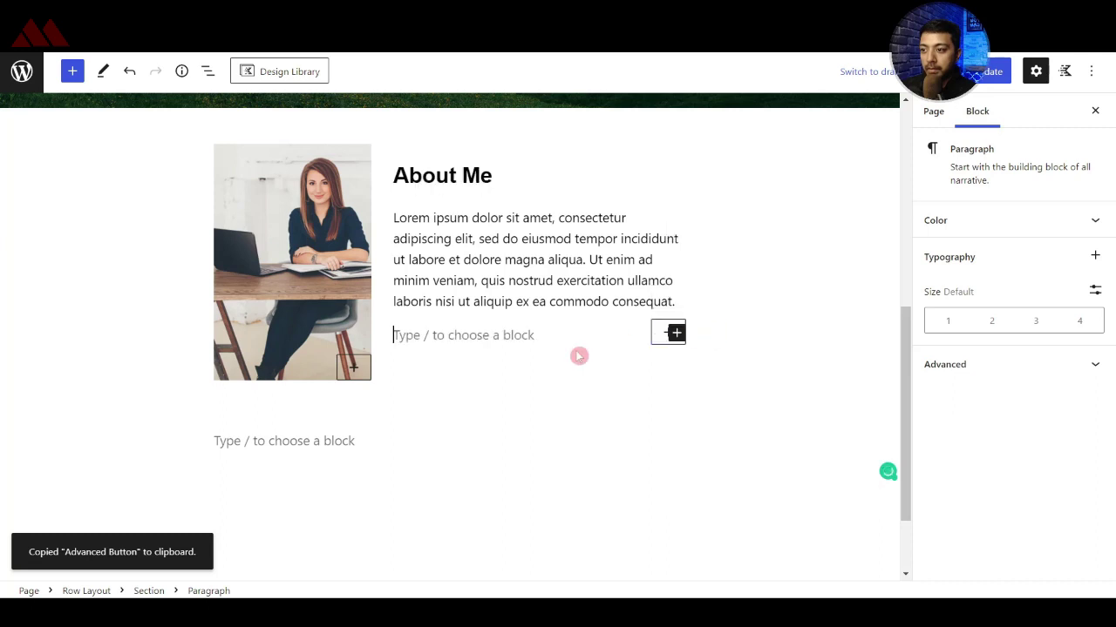
{"action": "key", "text": "ctrl+v"}
{"action": "left_click", "coordinate": [532, 259]}
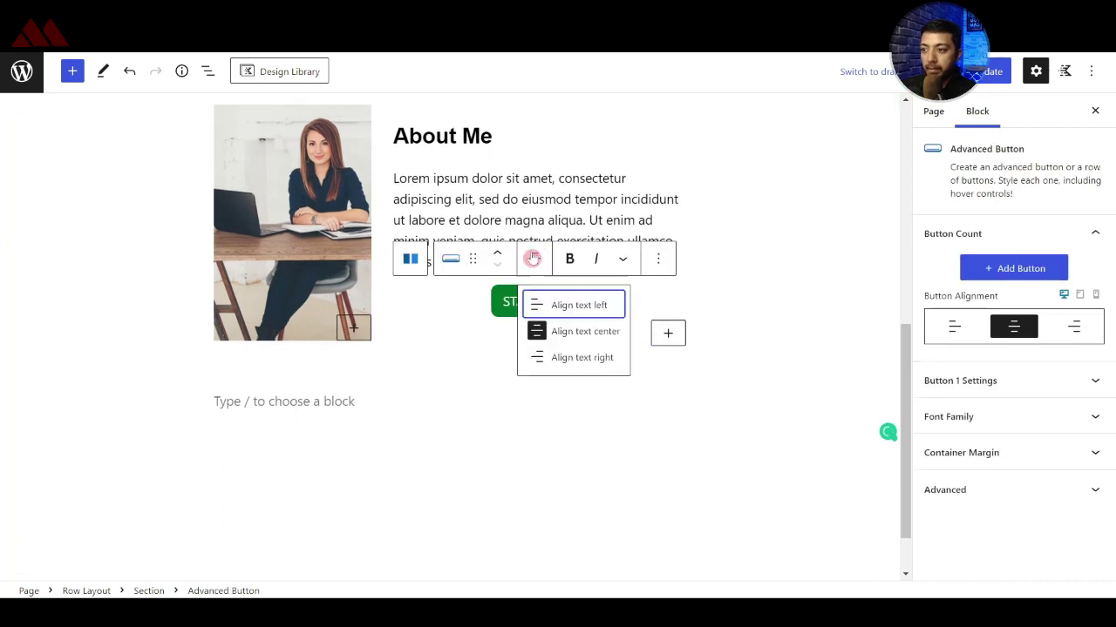
{"action": "left_click", "coordinate": [559, 307]}
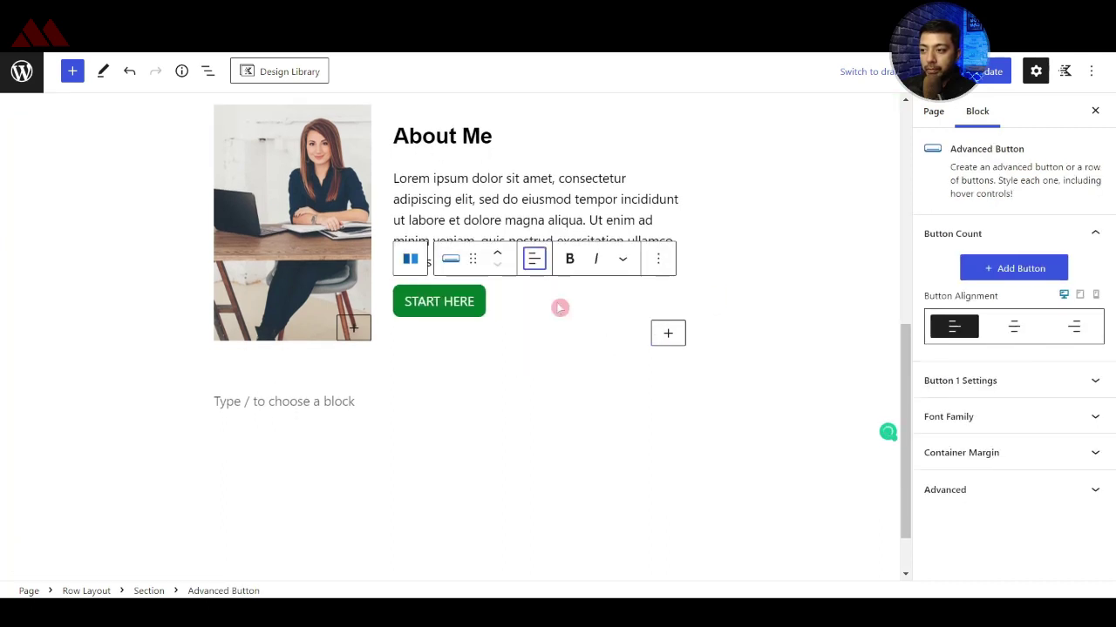
- Relabel the copied button Read my full story, set its link to about, and update the page
{"action": "left_click", "coordinate": [445, 311]}
{"action": "triple_click", "coordinate": [434, 313]}
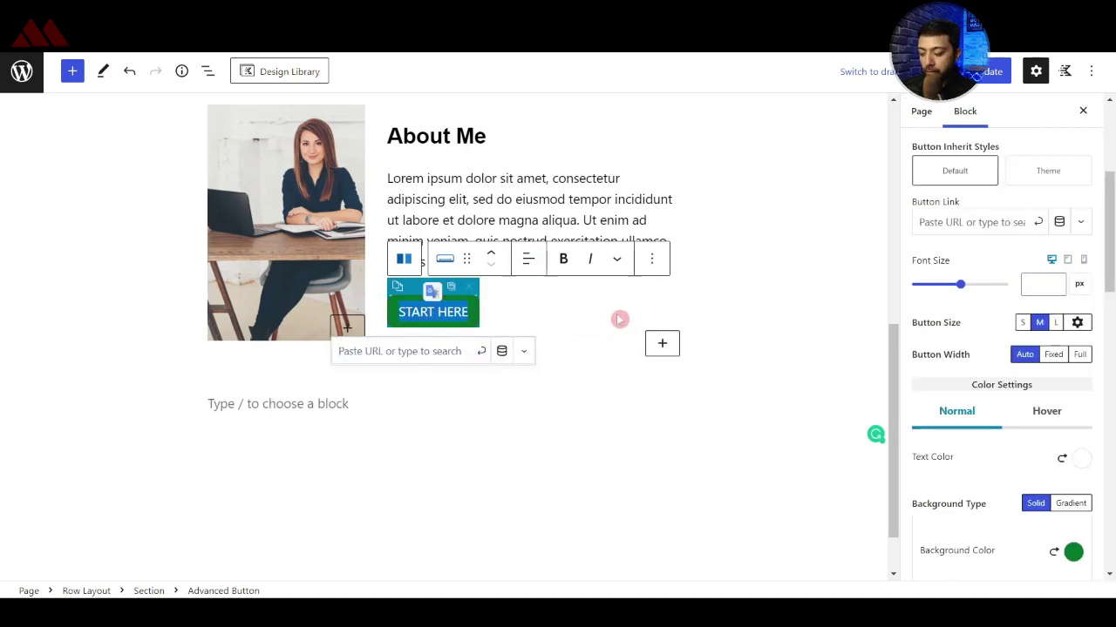
{"action": "key", "text": "BackSpace"}
{"action": "key", "text": "ctrl+v"}
{"action": "left_click", "coordinate": [450, 352]}
{"action": "type", "text": "a"}
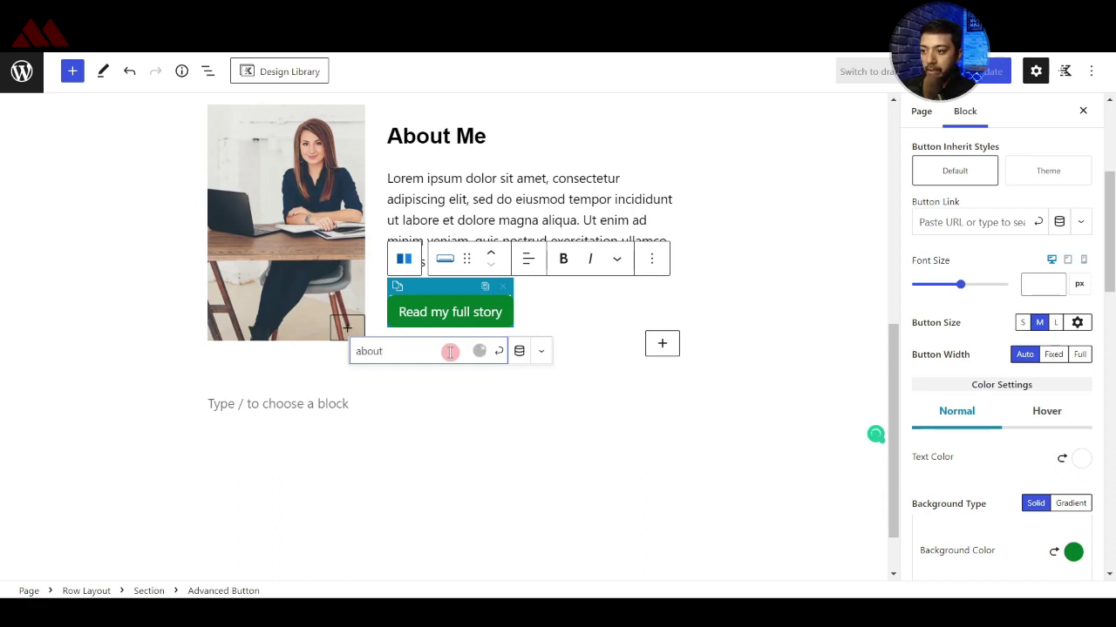
{"action": "key", "text": "Return"}
{"action": "left_click", "coordinate": [993, 72]}
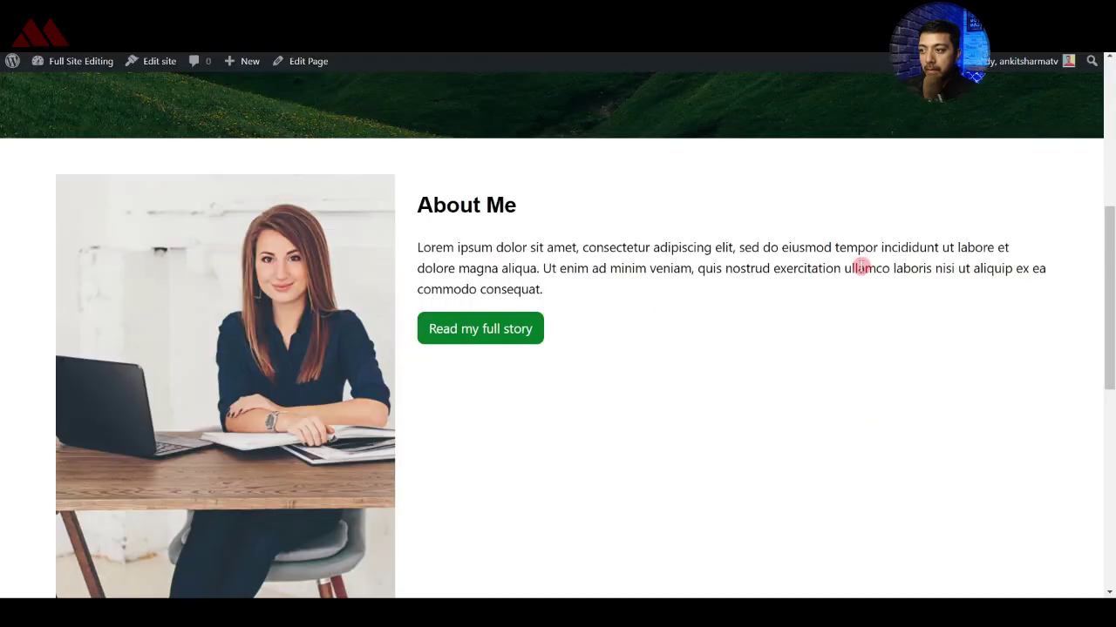
- Set the profile picture's image size to Medium and check the About Me section on the live homepage
{"action": "scroll", "coordinate": [840, 279], "scroll_direction": "down", "scroll_amount": 2}
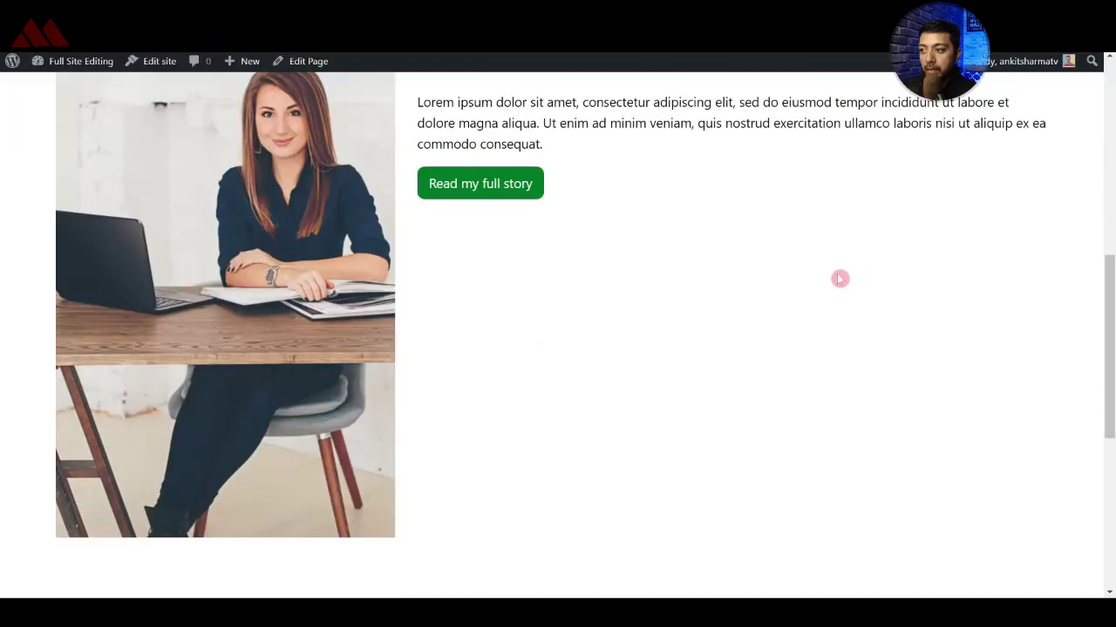
{"action": "scroll", "coordinate": [670, 327], "scroll_direction": "up", "scroll_amount": 3}
{"action": "scroll", "coordinate": [366, 397], "scroll_direction": "down", "scroll_amount": 3}
{"action": "scroll", "coordinate": [665, 402], "scroll_direction": "up", "scroll_amount": 3}
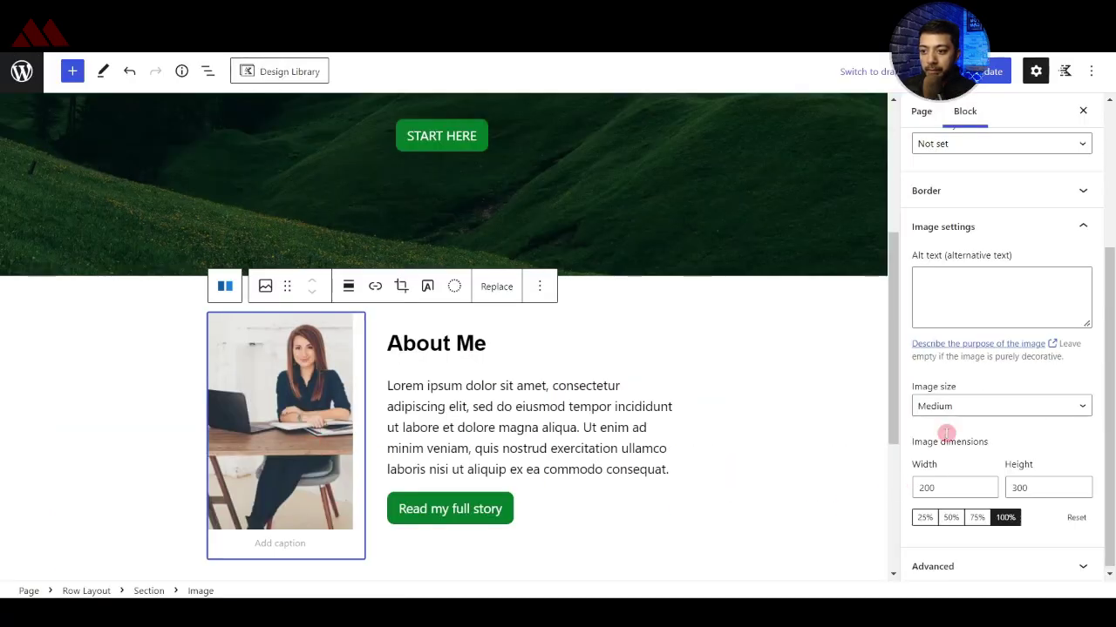
{"action": "left_click", "coordinate": [964, 406]}
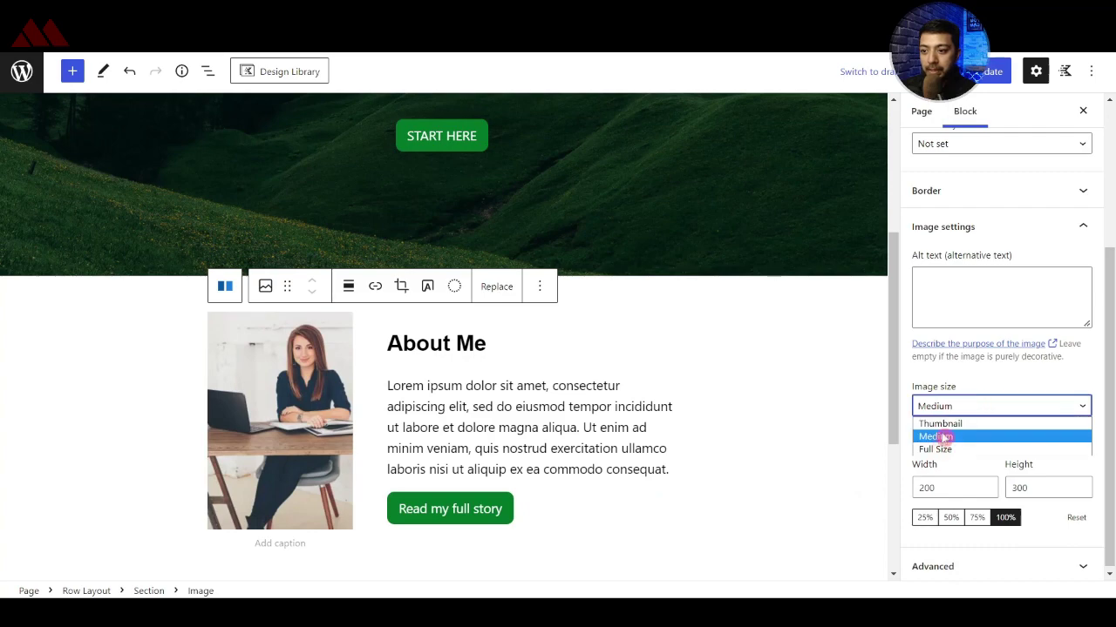
{"action": "left_click", "coordinate": [939, 436]}
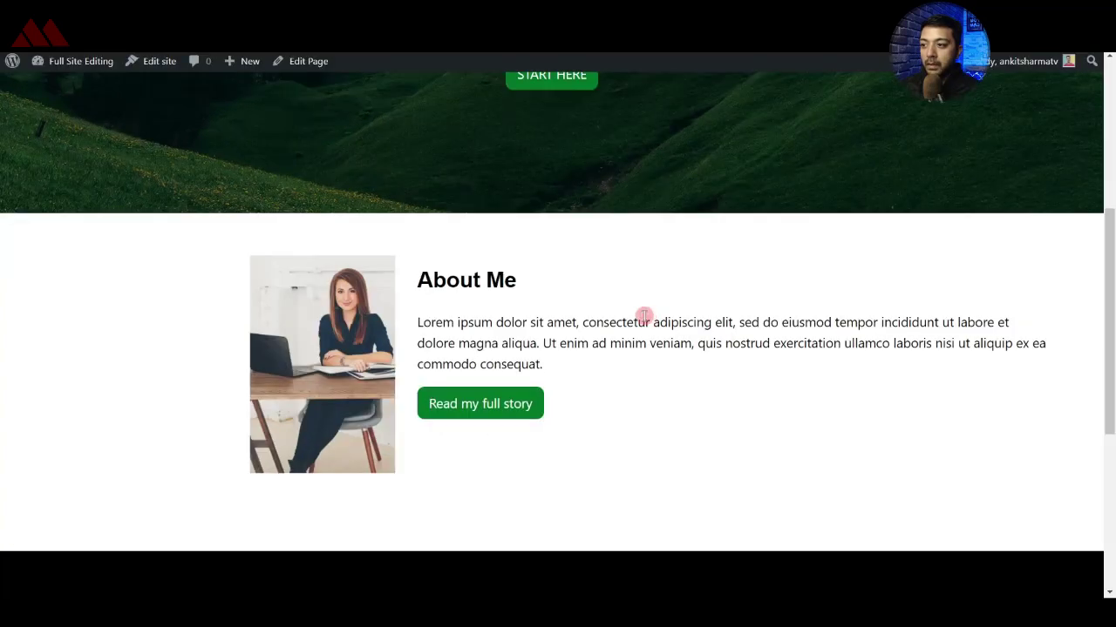
{"action": "scroll", "coordinate": [642, 317], "scroll_direction": "up", "scroll_amount": 3}
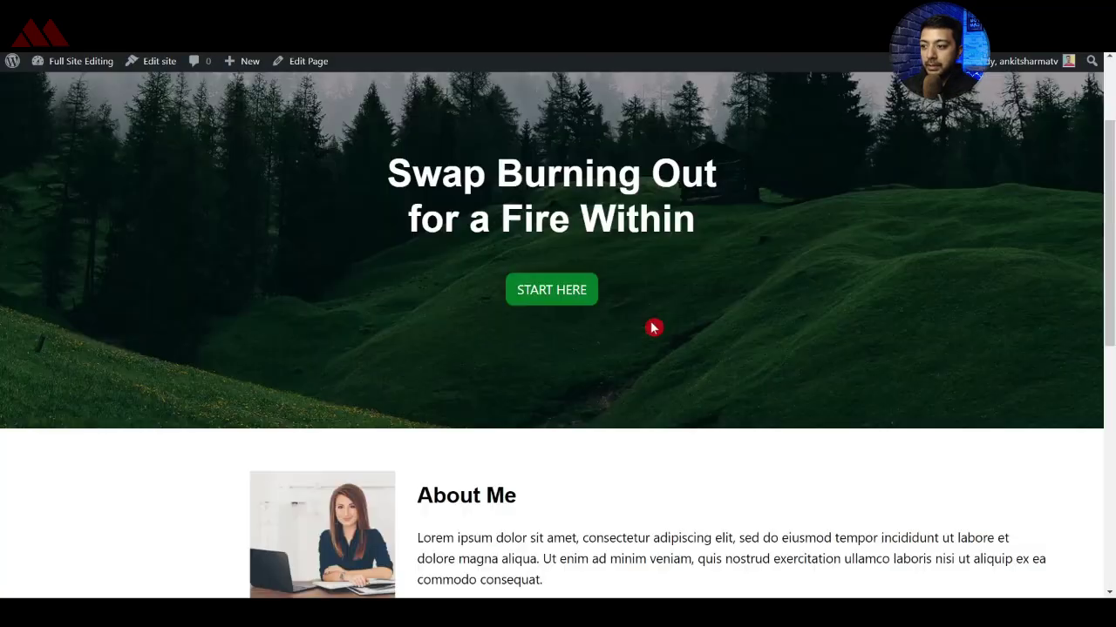
{"action": "scroll", "coordinate": [654, 328], "scroll_direction": "down", "scroll_amount": 3}
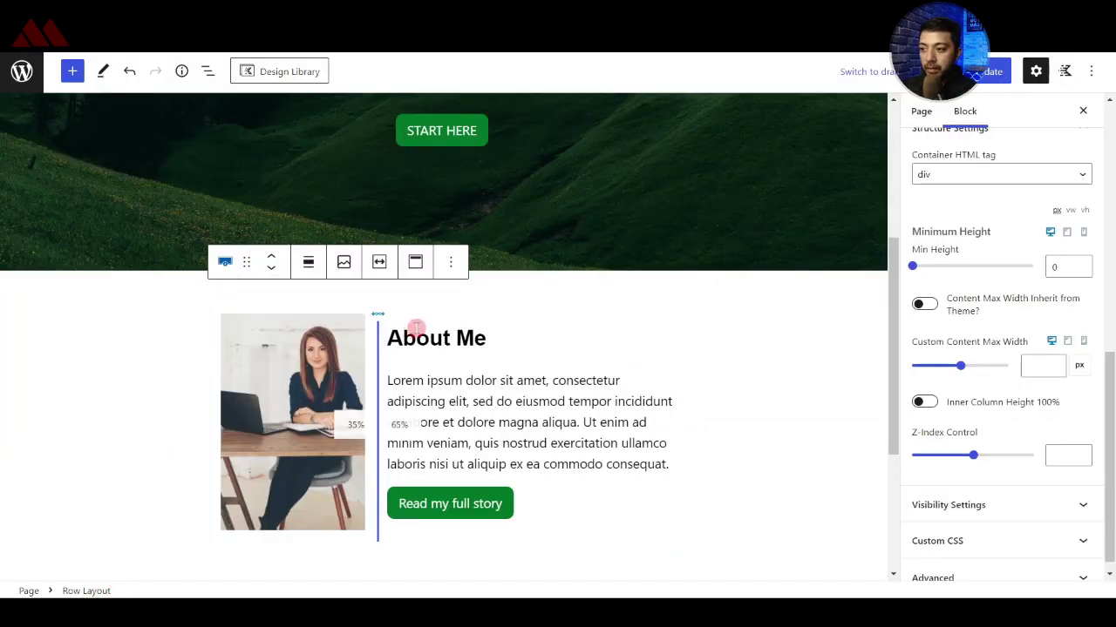
- Set the About Me Row Layout's custom content max width to 80%, update the page, and check it on the live homepage
{"action": "left_click", "coordinate": [414, 405]}
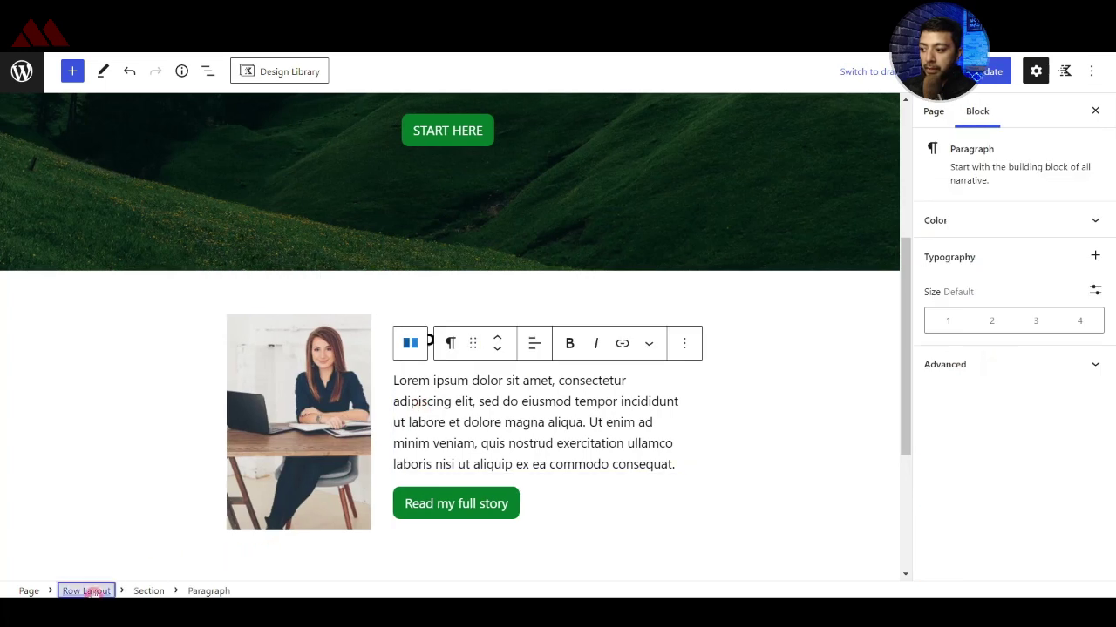
{"action": "left_click", "coordinate": [86, 591]}
{"action": "scroll", "coordinate": [1057, 467], "scroll_direction": "down", "scroll_amount": 3}
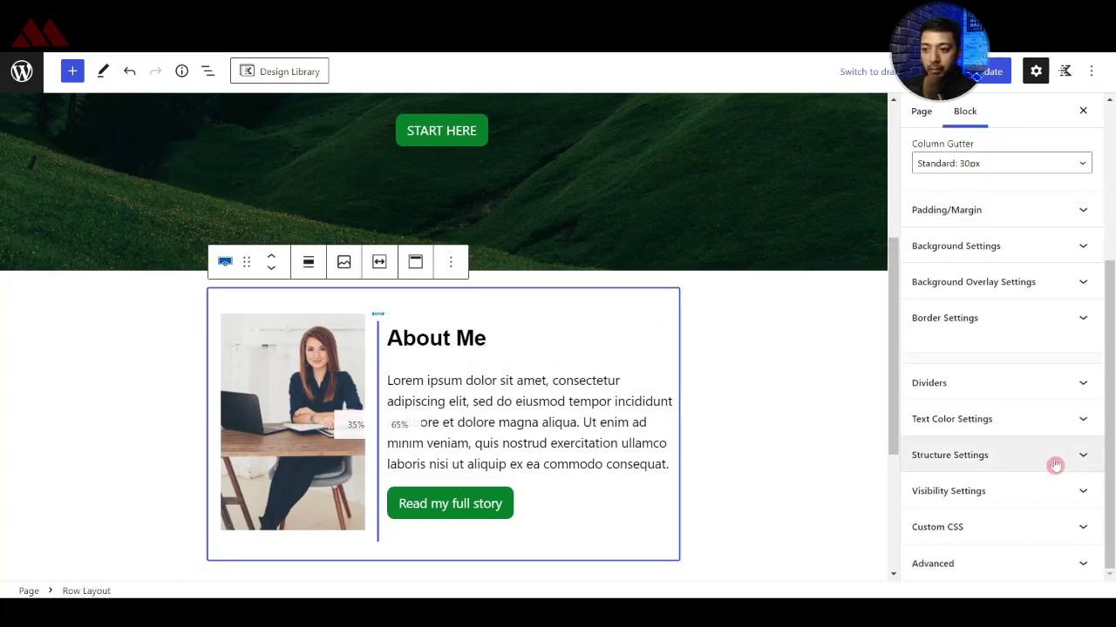
{"action": "left_click", "coordinate": [950, 455]}
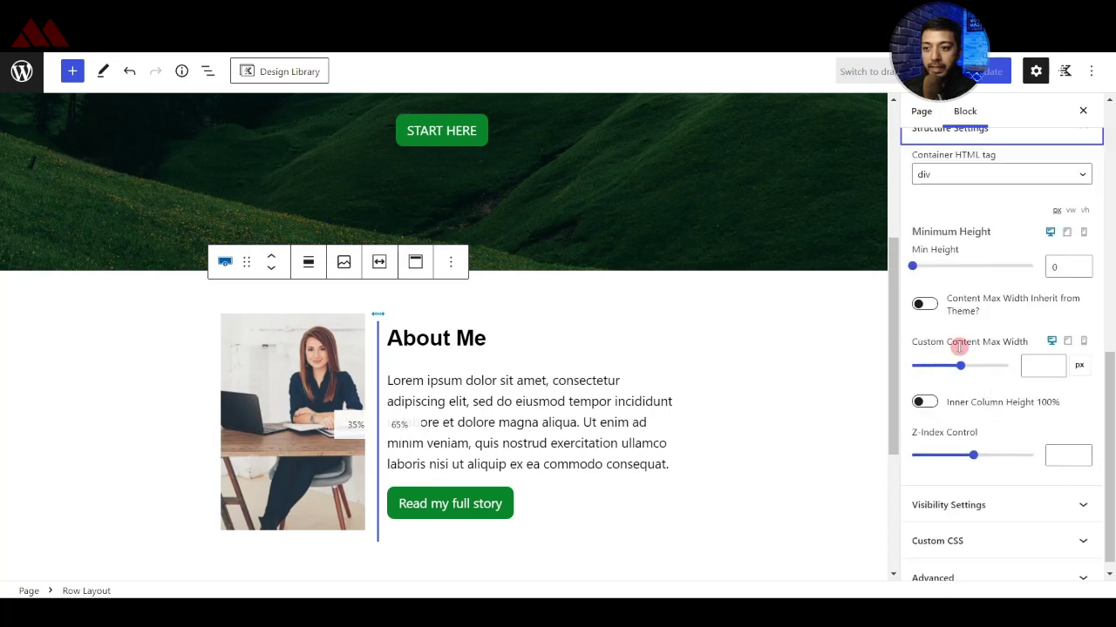
{"action": "left_click", "coordinate": [1027, 364]}
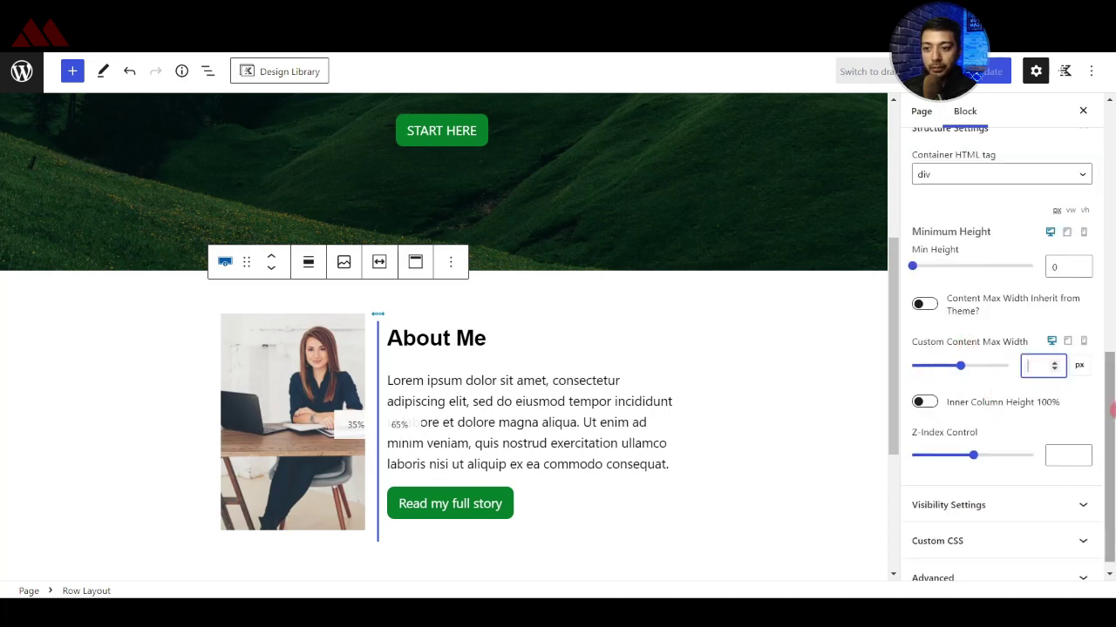
{"action": "scroll", "coordinate": [1046, 436], "scroll_direction": "up", "scroll_amount": 2}
{"action": "left_click", "coordinate": [1079, 511]}
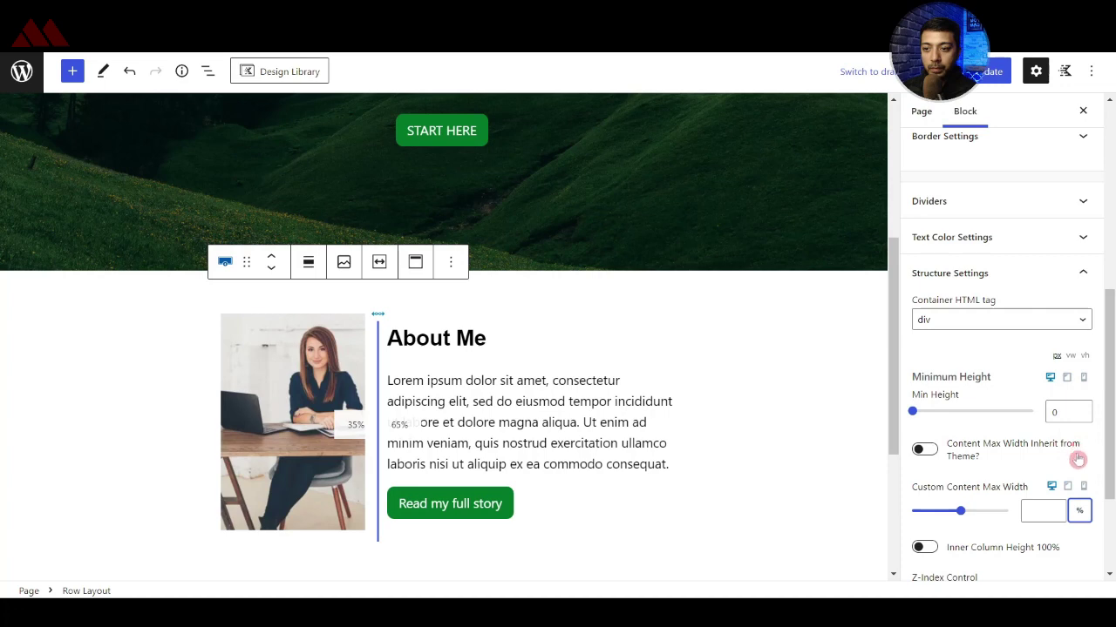
{"action": "left_click", "coordinate": [1037, 506]}
{"action": "type", "text": "80"}
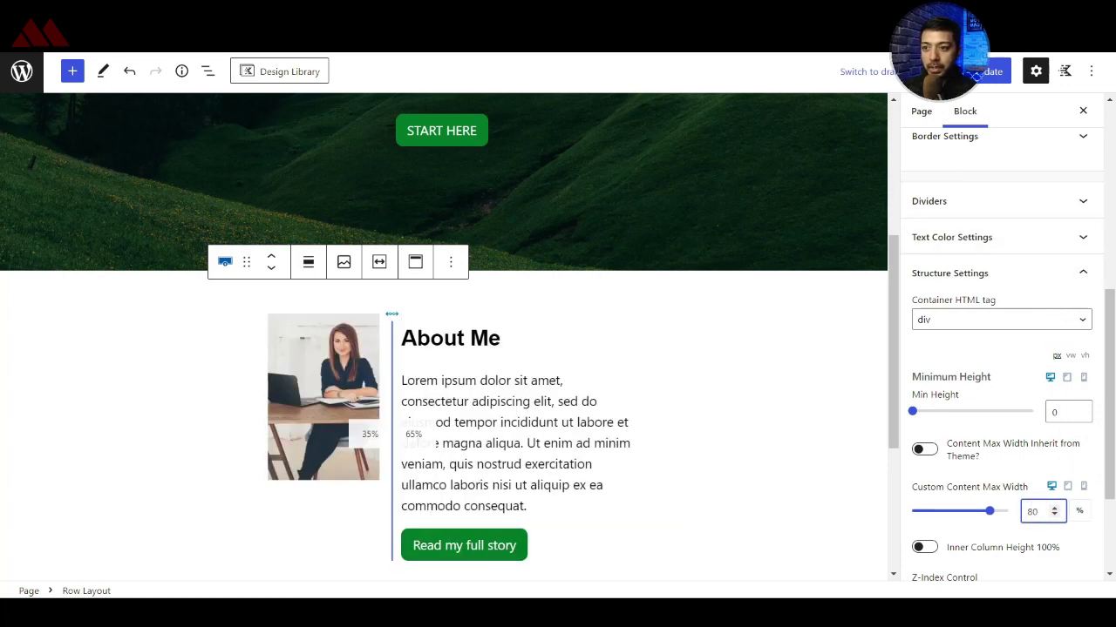
{"action": "left_click", "coordinate": [991, 72]}
{"action": "key", "text": "ctrl+Tab"}
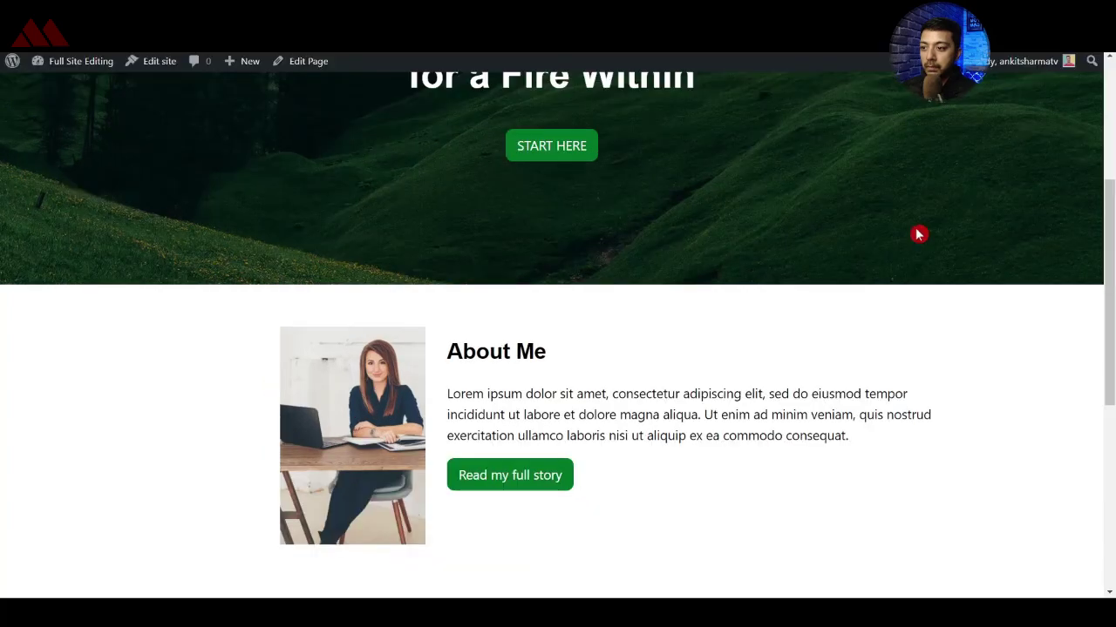
{"action": "scroll", "coordinate": [916, 232], "scroll_direction": "down", "scroll_amount": 3}
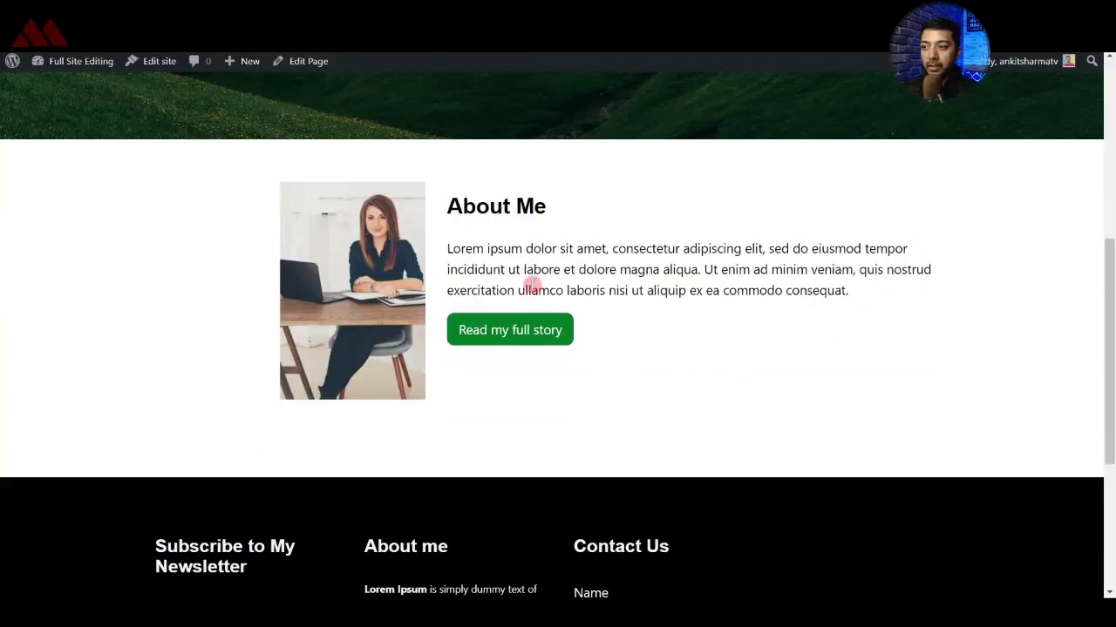
{"action": "scroll", "coordinate": [602, 316], "scroll_direction": "up", "scroll_amount": 3}
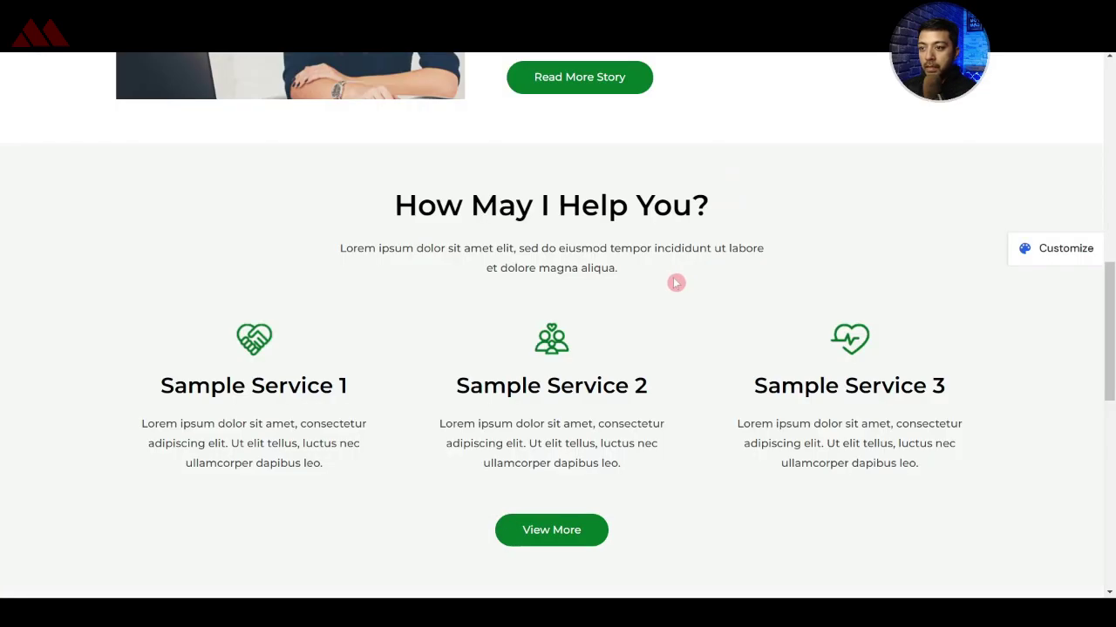
- Insert a single-column Row Layout block directly after the About Me row
{"action": "scroll", "coordinate": [676, 284], "scroll_direction": "down", "scroll_amount": 1}
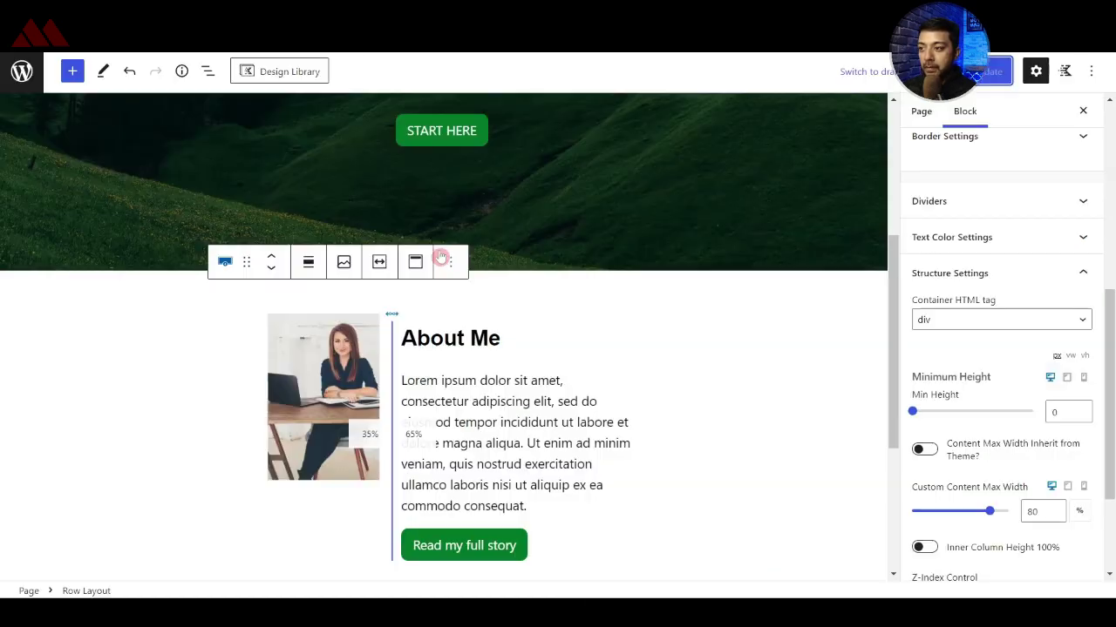
{"action": "left_click", "coordinate": [452, 265]}
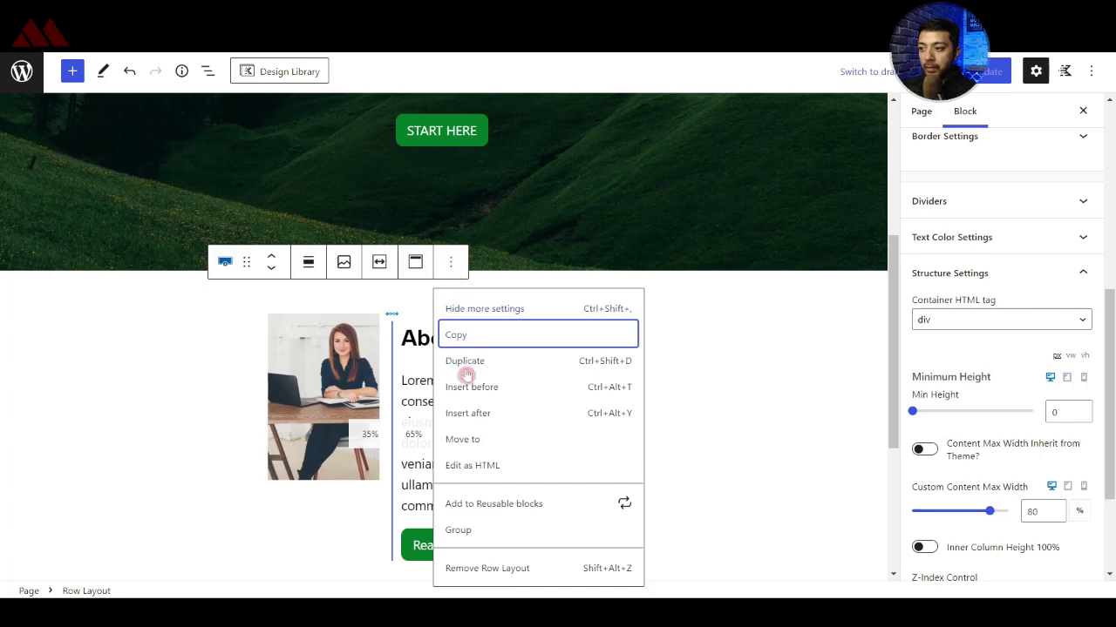
{"action": "left_click", "coordinate": [610, 410]}
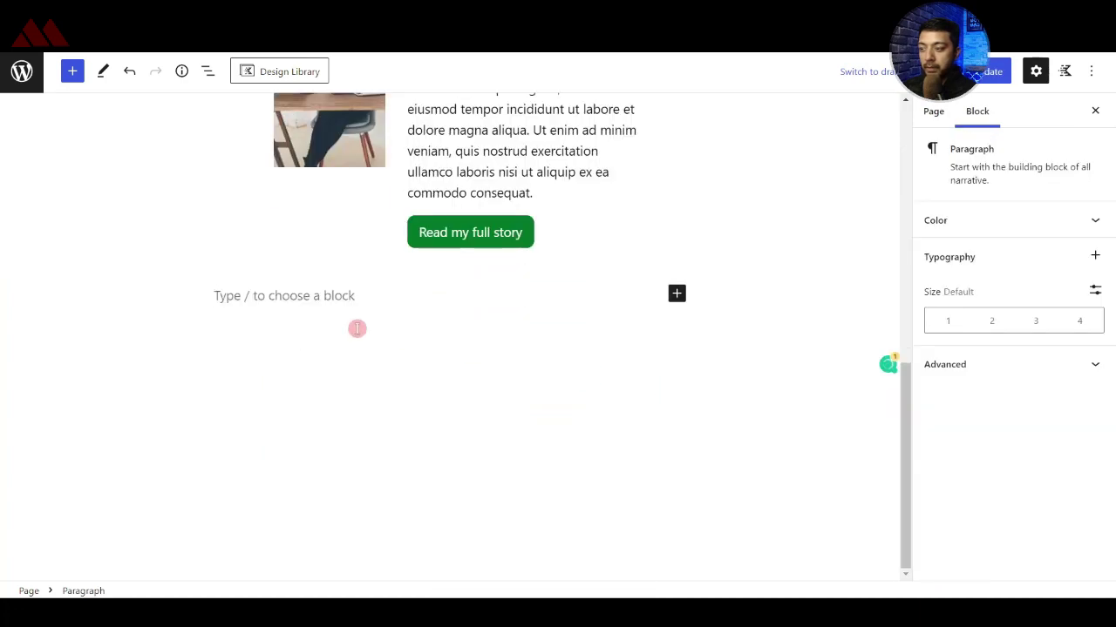
{"action": "type", "text": "/row"}
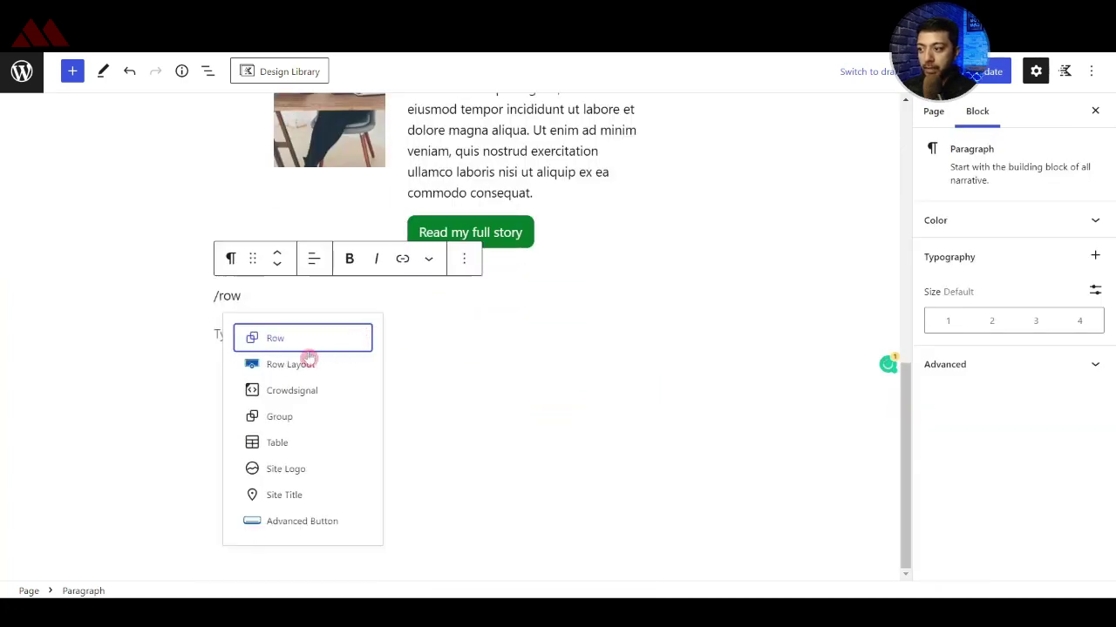
{"action": "left_click", "coordinate": [275, 366]}
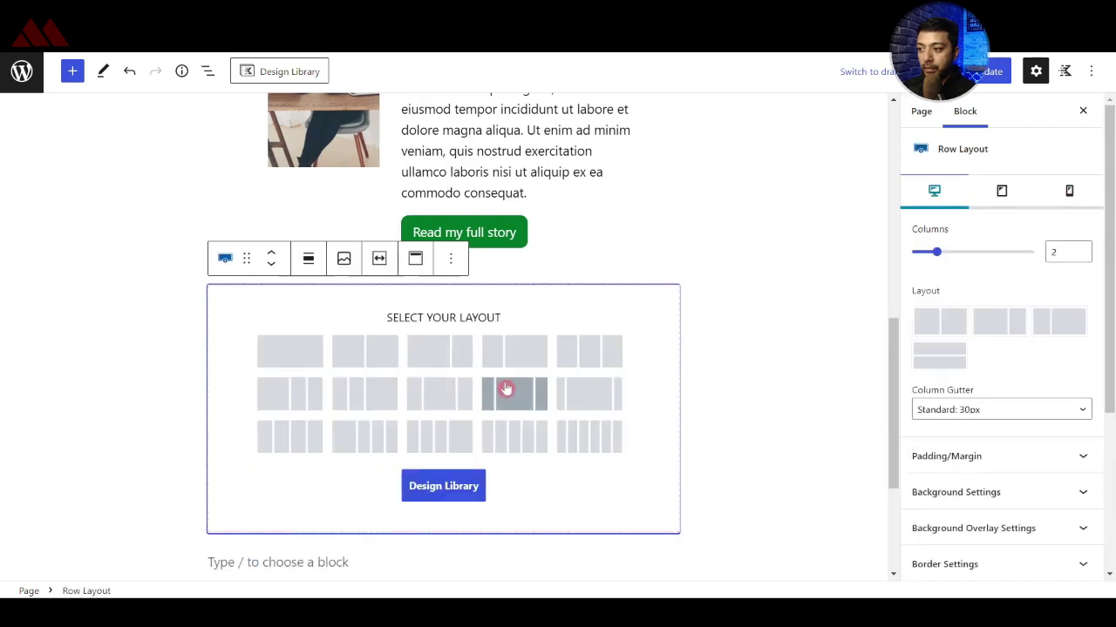
{"action": "left_click", "coordinate": [295, 366]}
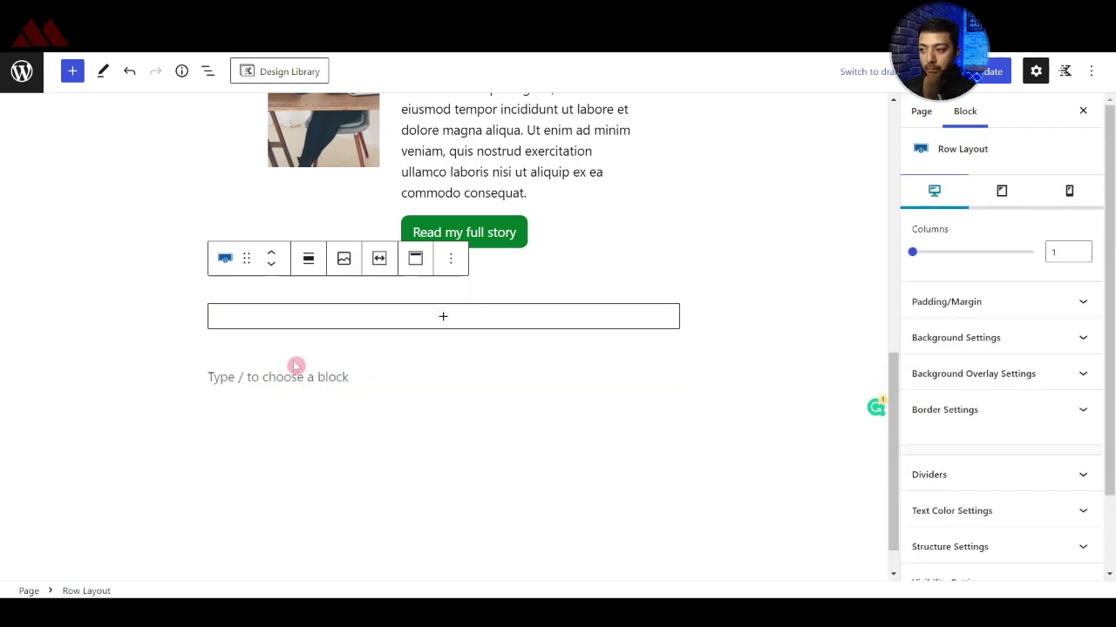
- Add an Advanced Text heading reading "How May I Help You?" inside the new row and center it
{"action": "left_click", "coordinate": [442, 317]}
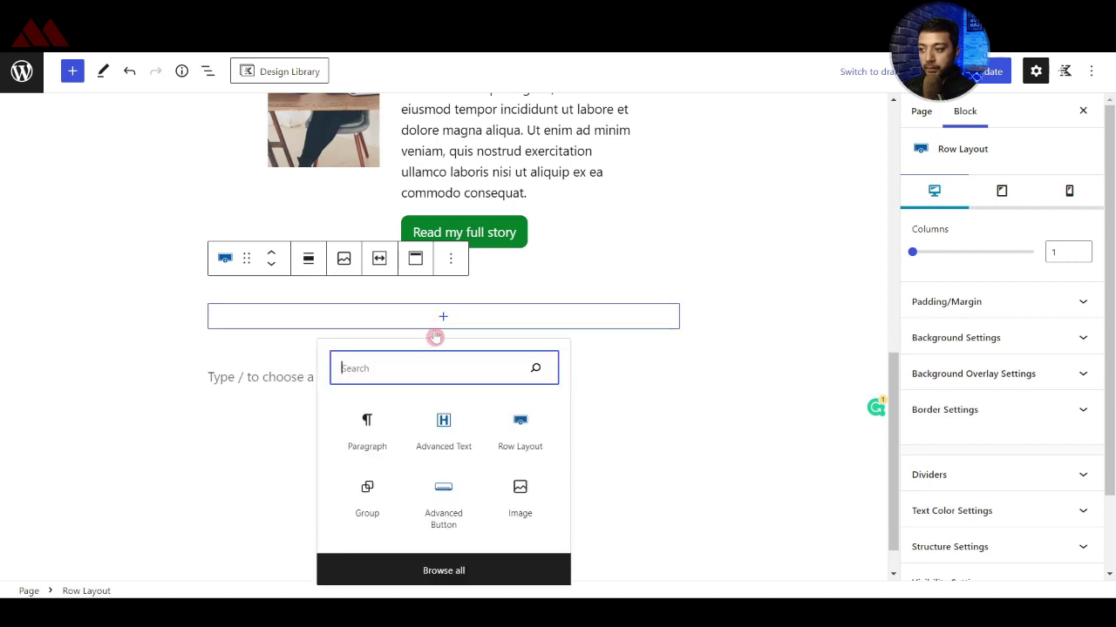
{"action": "left_click", "coordinate": [449, 434]}
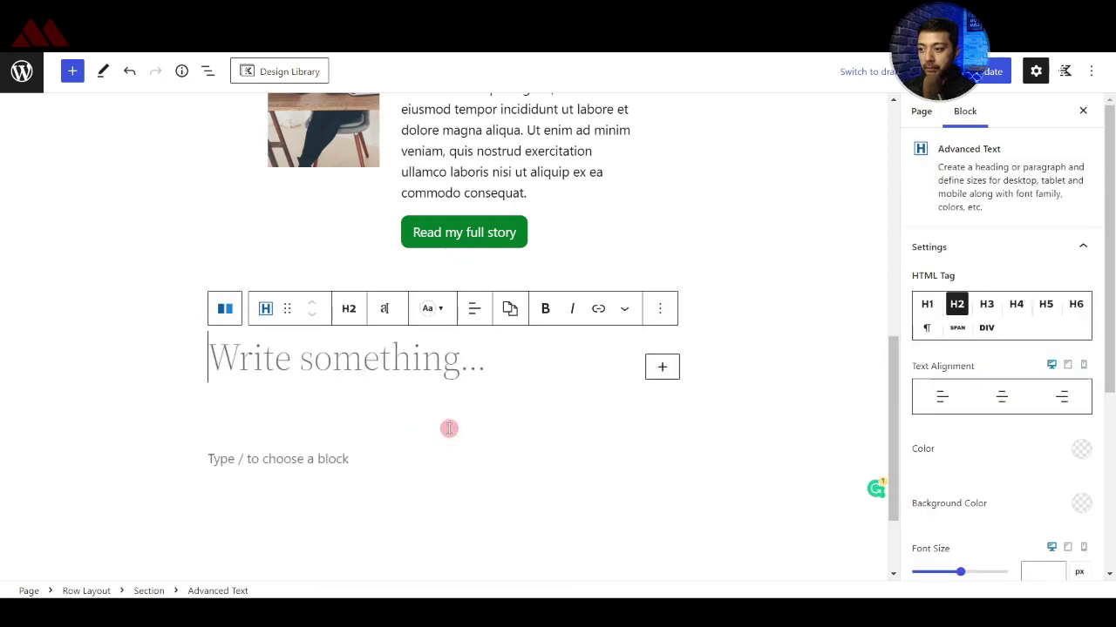
{"action": "type", "text": "How May I Help You?"}
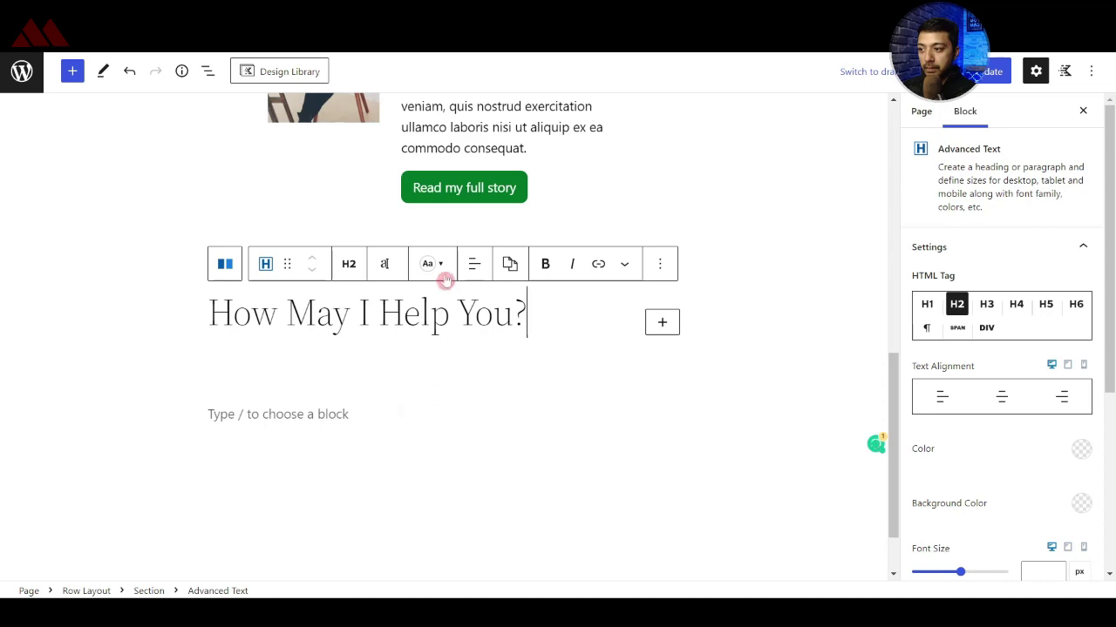
{"action": "left_click", "coordinate": [474, 263]}
{"action": "left_click", "coordinate": [490, 337]}
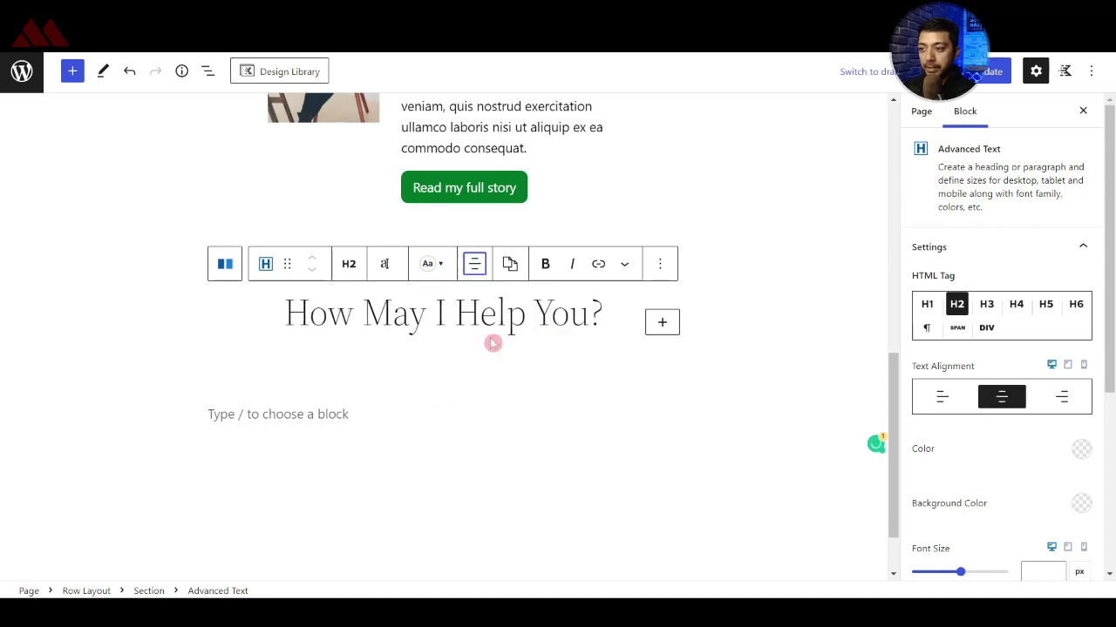
- Add a centered paragraph below the heading: "Lorem ipsum dolor sit amet elit, sed do eiusmod tempor incididunt ut labore et dolore magna aliqua."
{"action": "key", "text": "Return"}
{"action": "type", "text": "Lorem ipsum dolor sit amet elit, sed do eiusmod tempor incididunt ut labore et dolore magna aliqua."}
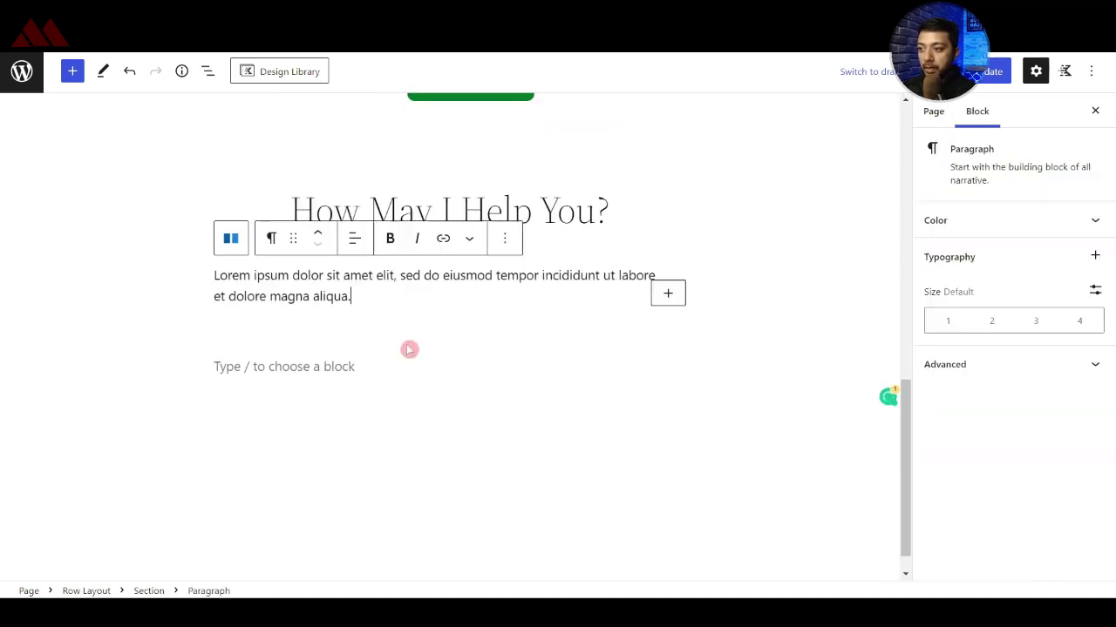
{"action": "left_click", "coordinate": [356, 239]}
{"action": "left_click", "coordinate": [377, 316]}
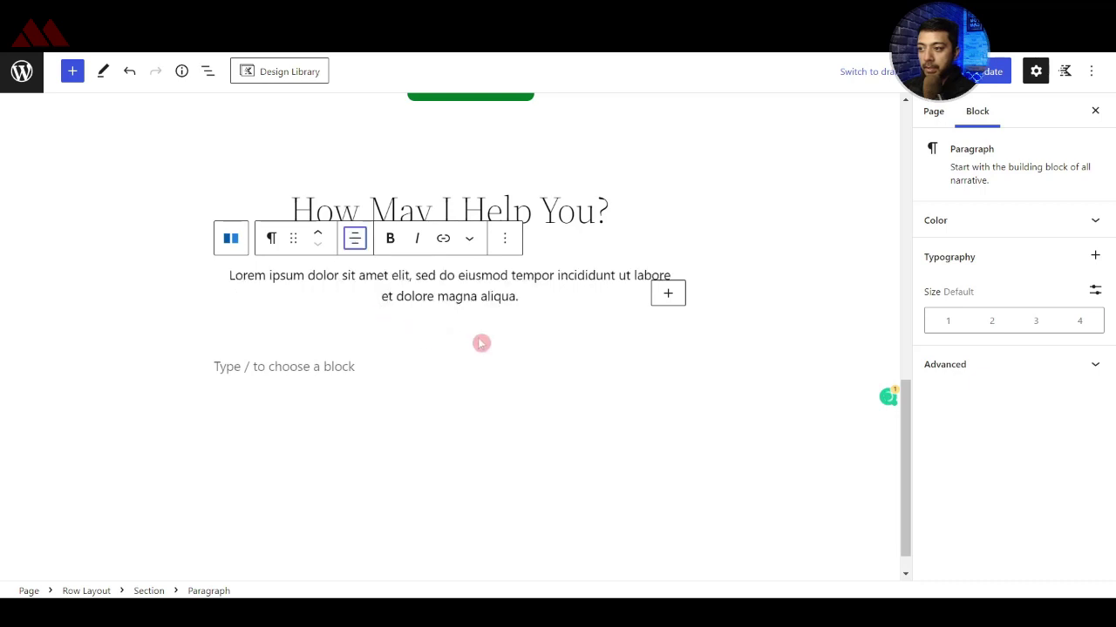
- Set the alignment of the How May I Help You? Row Layout to full width
{"action": "scroll", "coordinate": [503, 364], "scroll_direction": "up", "scroll_amount": 1}
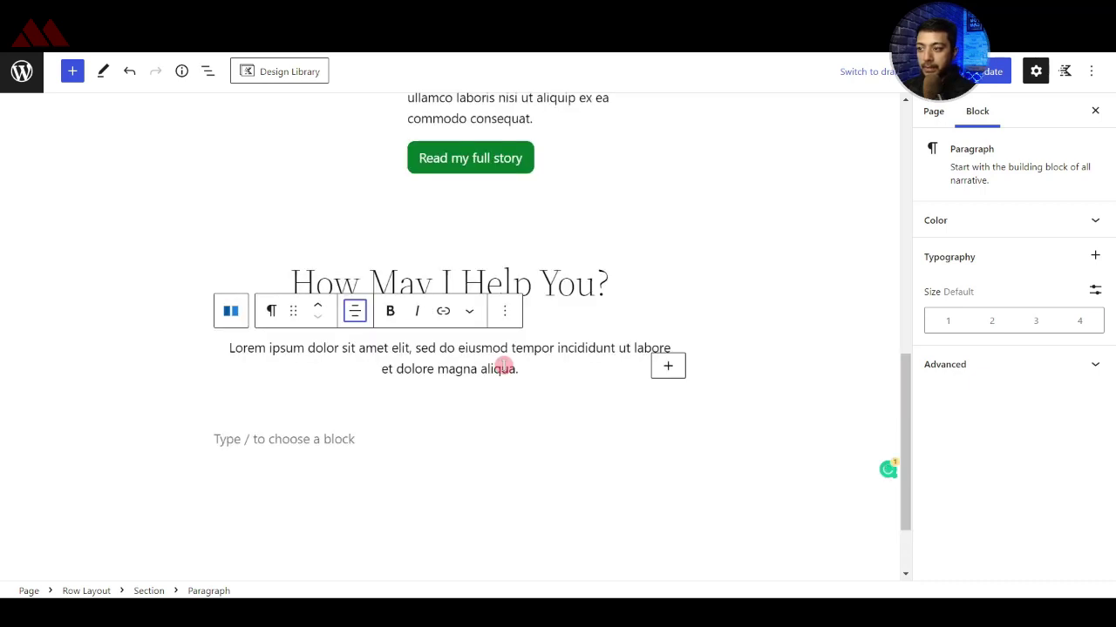
{"action": "left_click", "coordinate": [99, 591]}
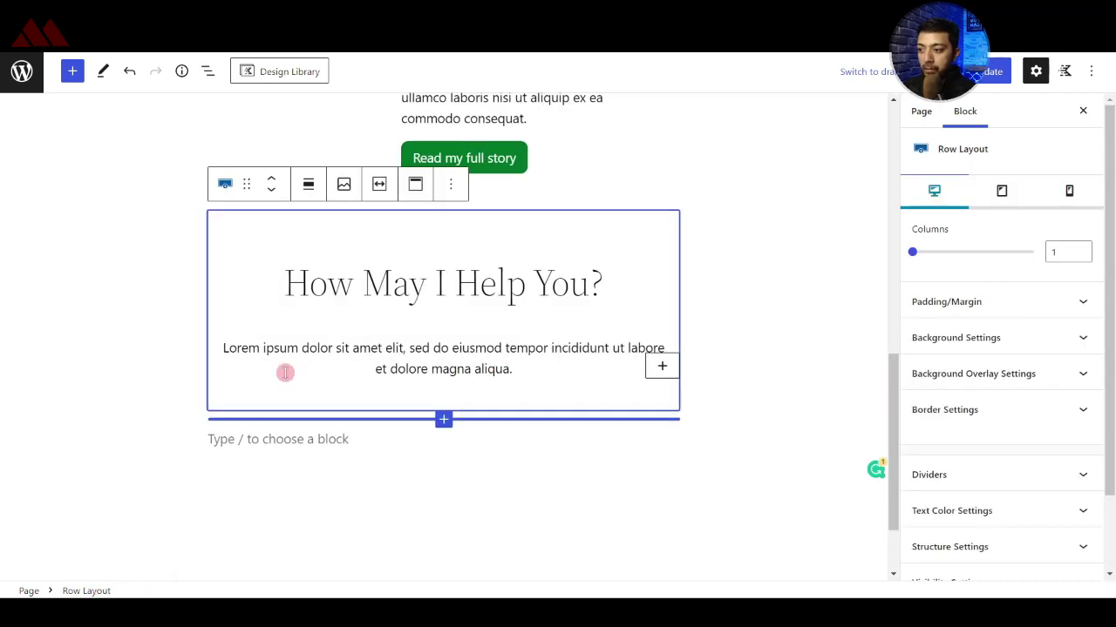
{"action": "left_click", "coordinate": [307, 185]}
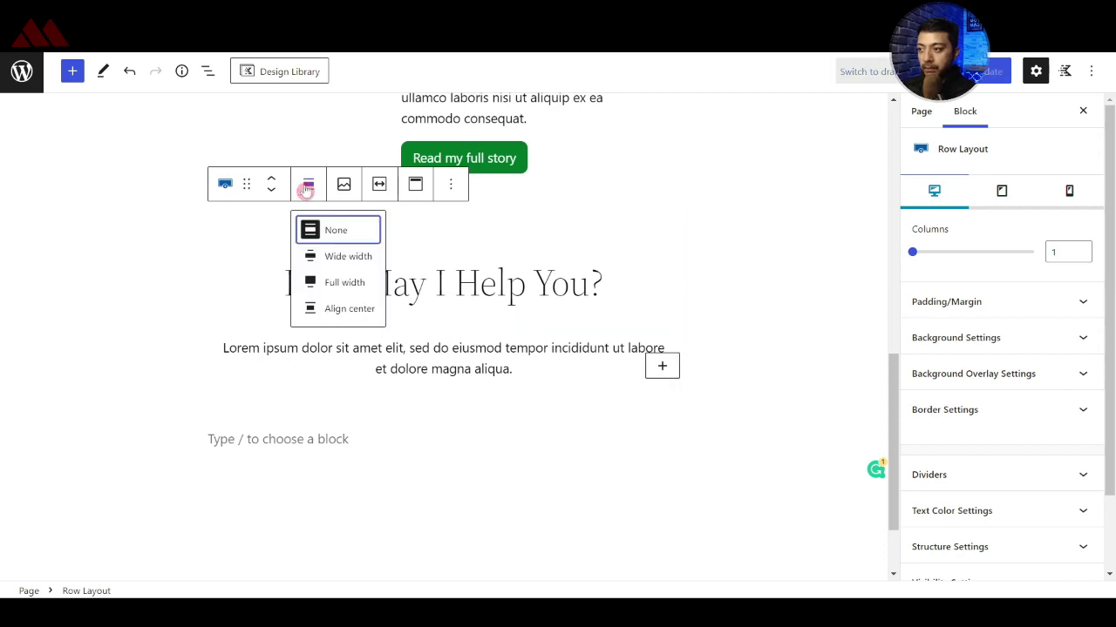
{"action": "left_click", "coordinate": [336, 285]}
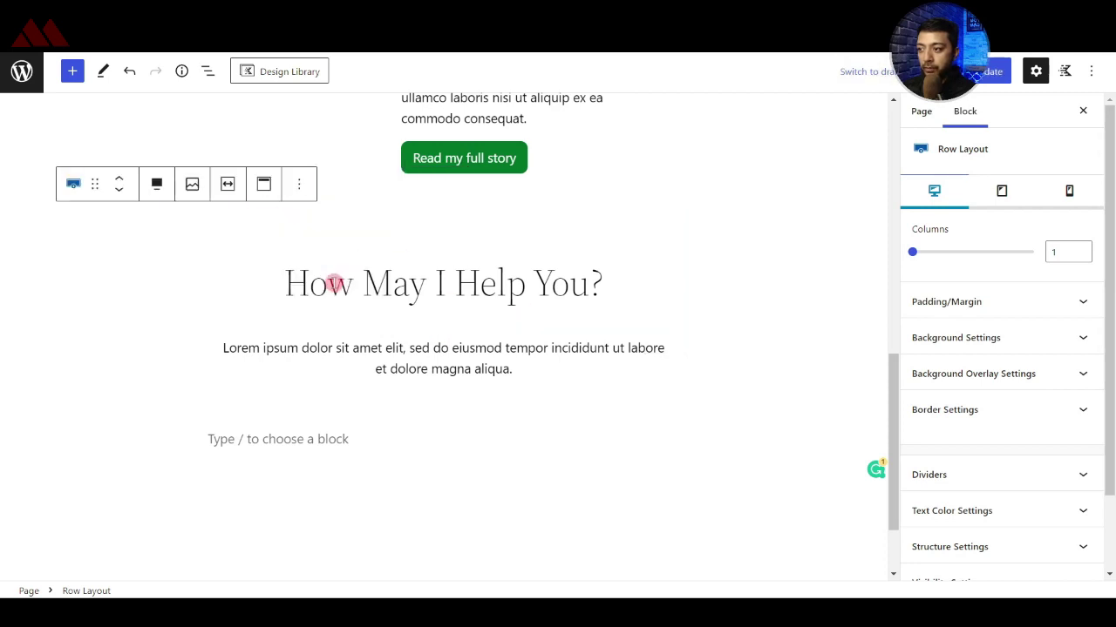
- Set the row's background color from hex 007527 lightened to a very pale green tint, and update the page
{"action": "left_click", "coordinate": [1019, 340]}
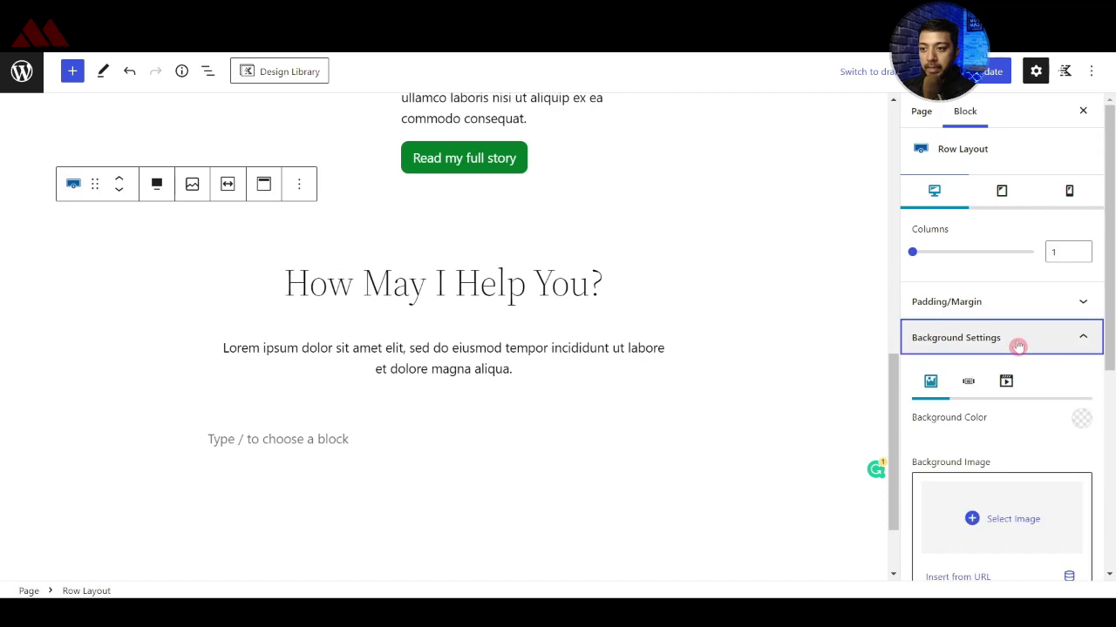
{"action": "left_click", "coordinate": [1078, 422]}
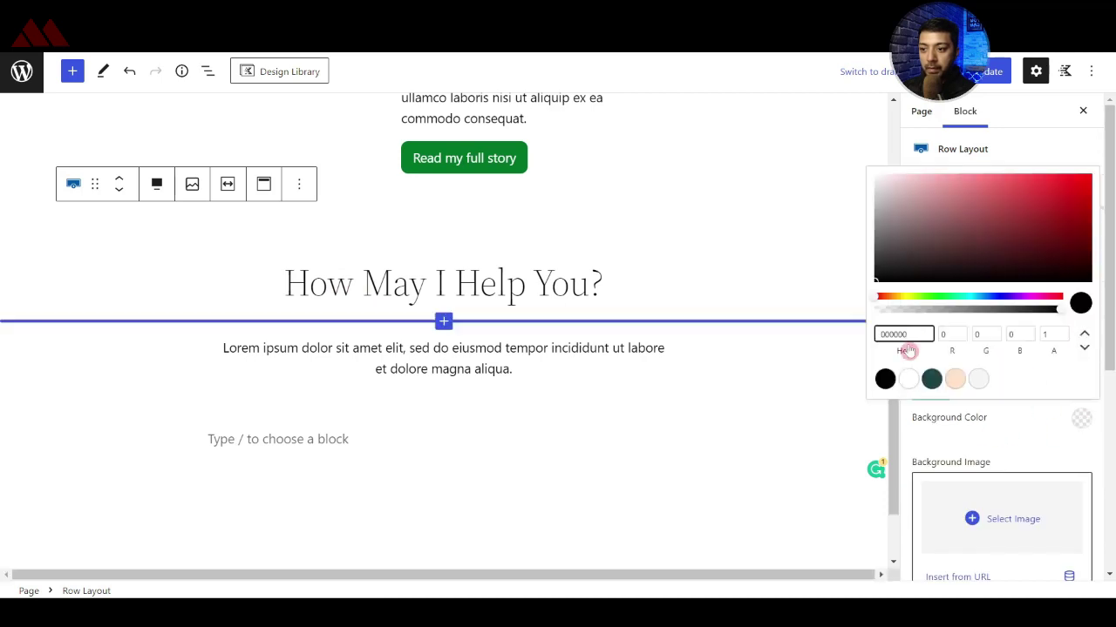
{"action": "key", "text": "ctrl+a"}
{"action": "type", "text": "007527"}
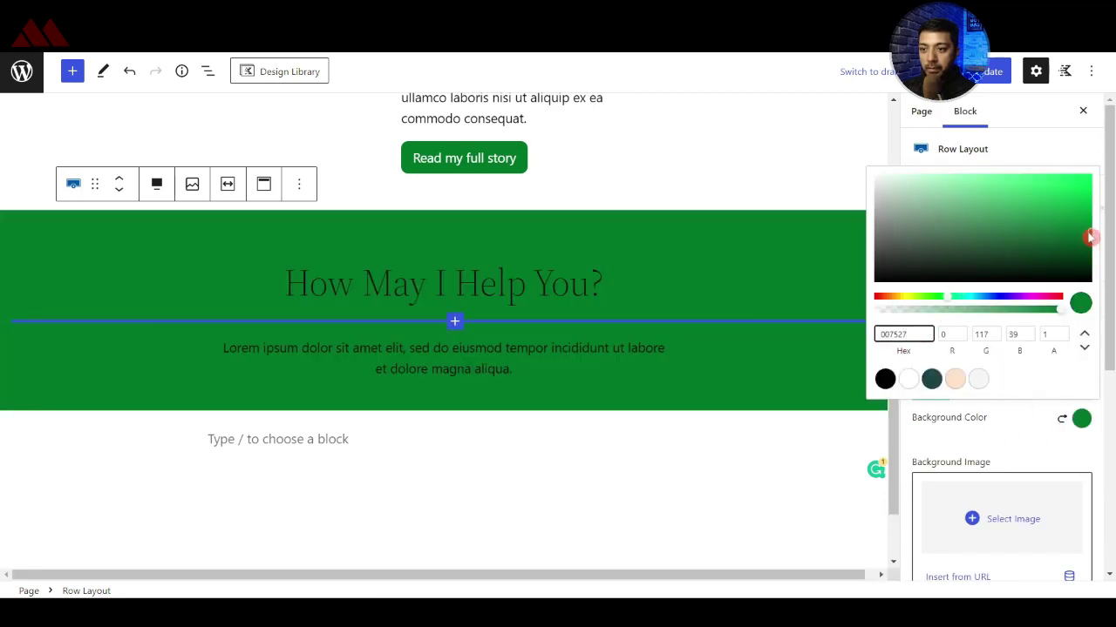
{"action": "mouse_move", "coordinate": [1090, 237]}
{"action": "left_mouse_down"}
{"action": "mouse_move", "coordinate": [979, 221]}
{"action": "mouse_move", "coordinate": [906, 186]}
{"action": "left_mouse_up"}
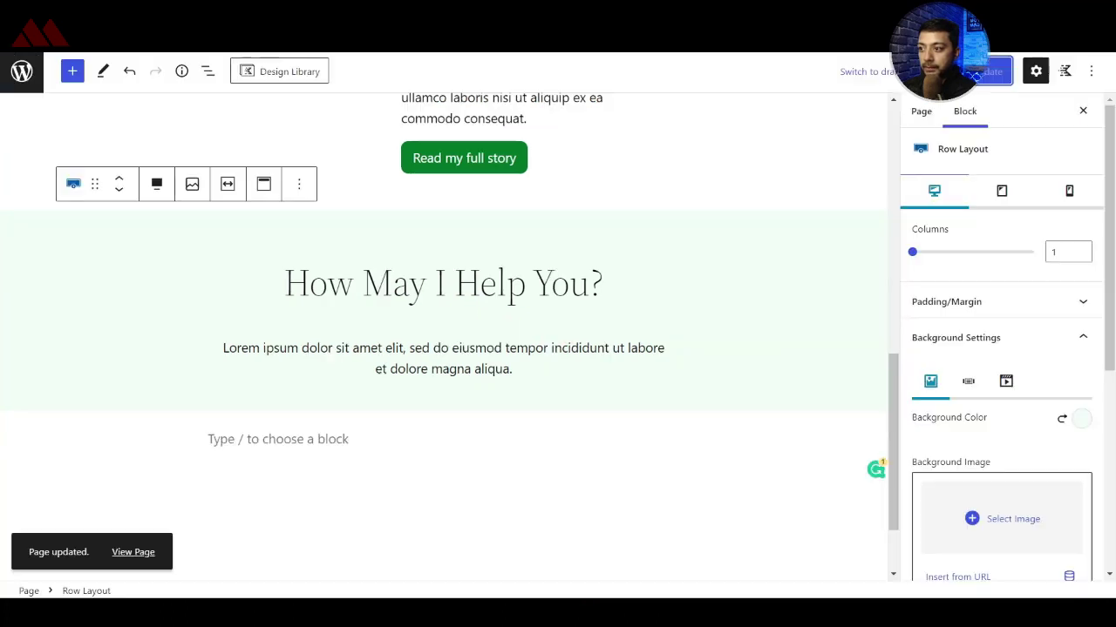
- Insert a nested Row Layout with three equal columns after the paragraph in the How May I Help You? section
{"action": "left_click", "coordinate": [302, 311]}
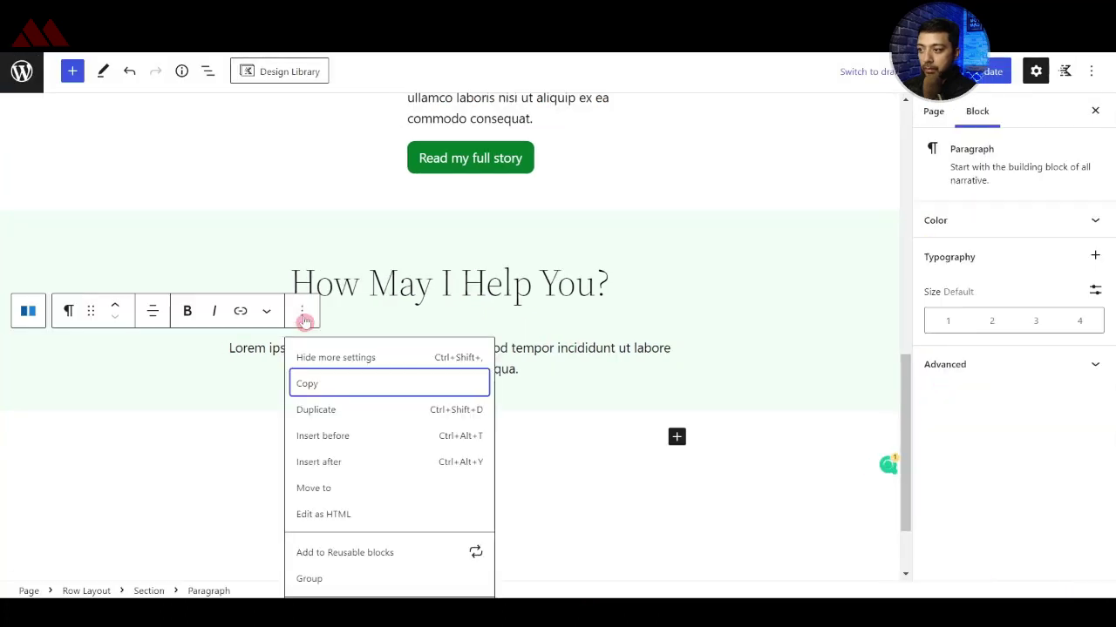
{"action": "left_click", "coordinate": [333, 461]}
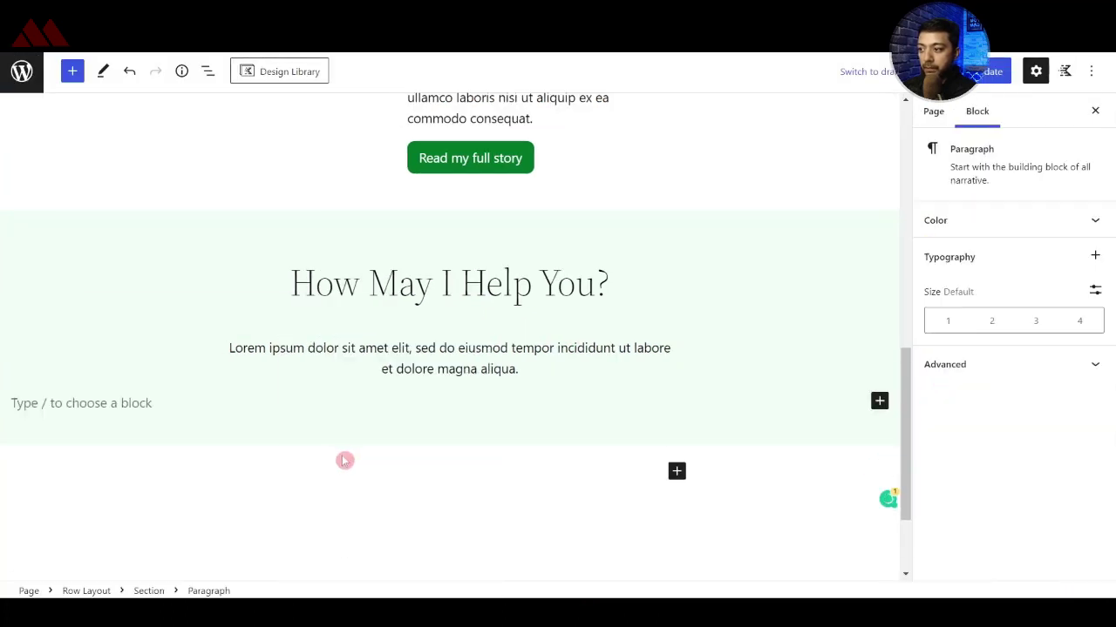
{"action": "type", "text": "/row"}
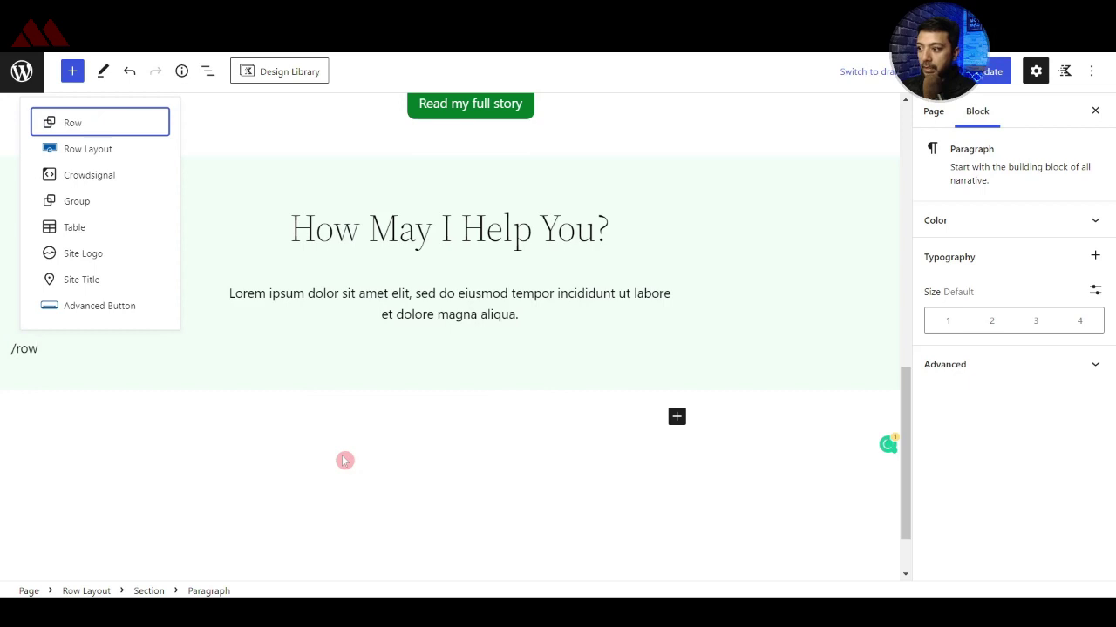
{"action": "left_click", "coordinate": [94, 154]}
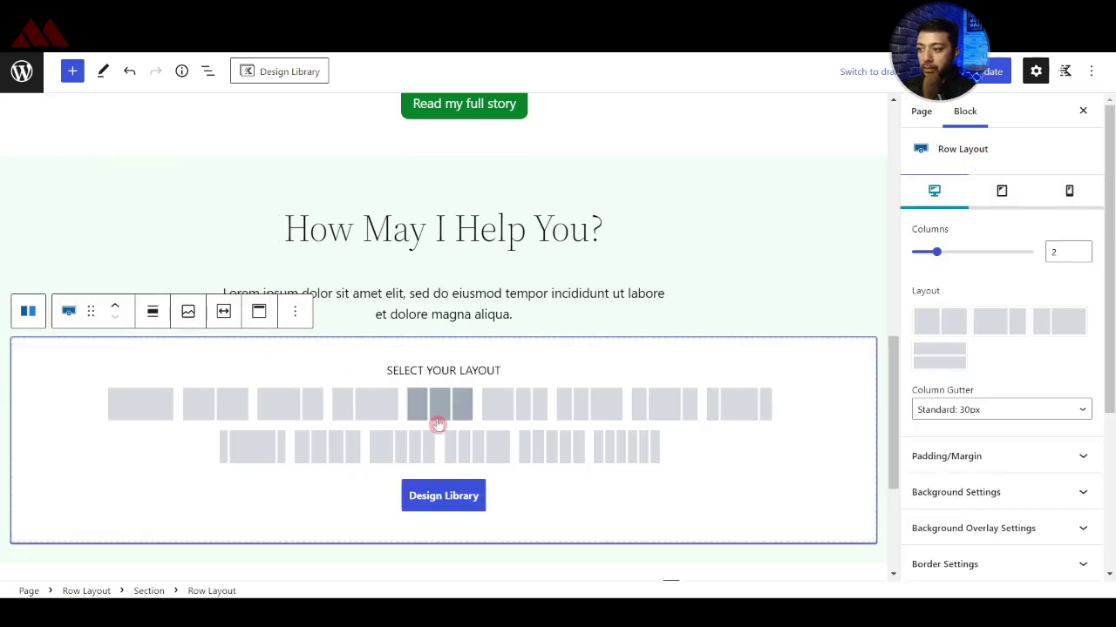
{"action": "left_click", "coordinate": [440, 422]}
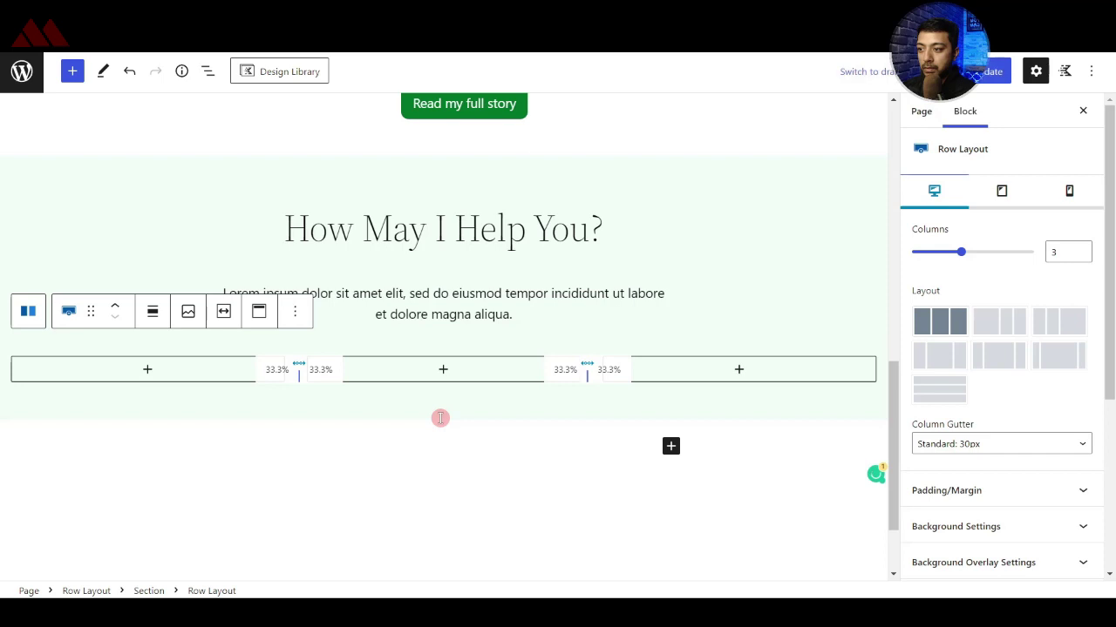
- Add an Info Box block to the first column of the three-column row
{"action": "left_click", "coordinate": [149, 371]}
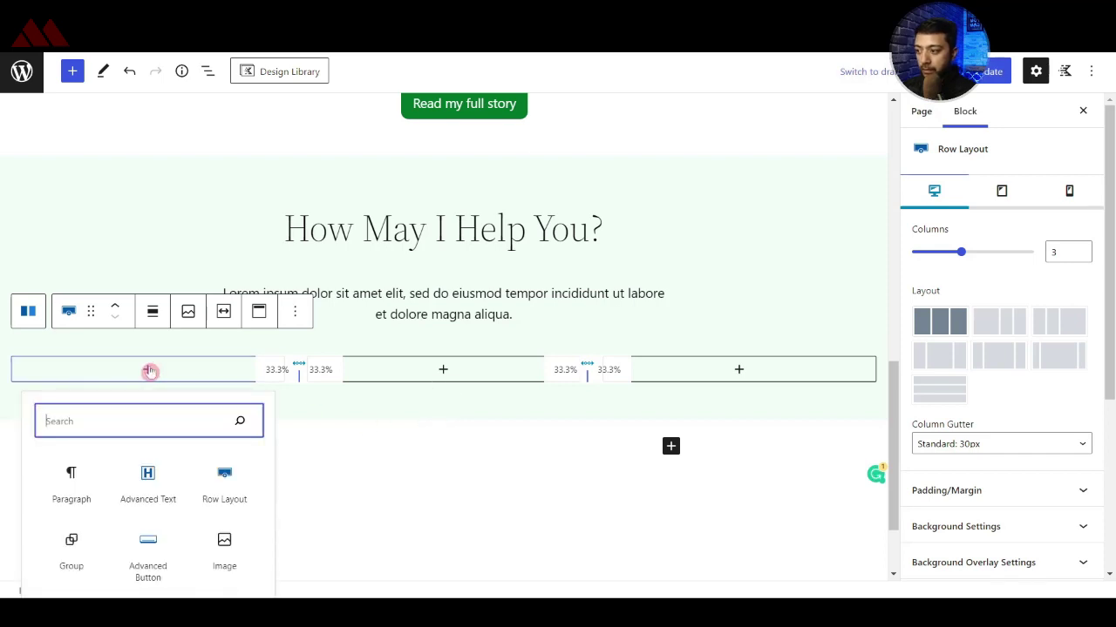
{"action": "type", "text": "icon"}
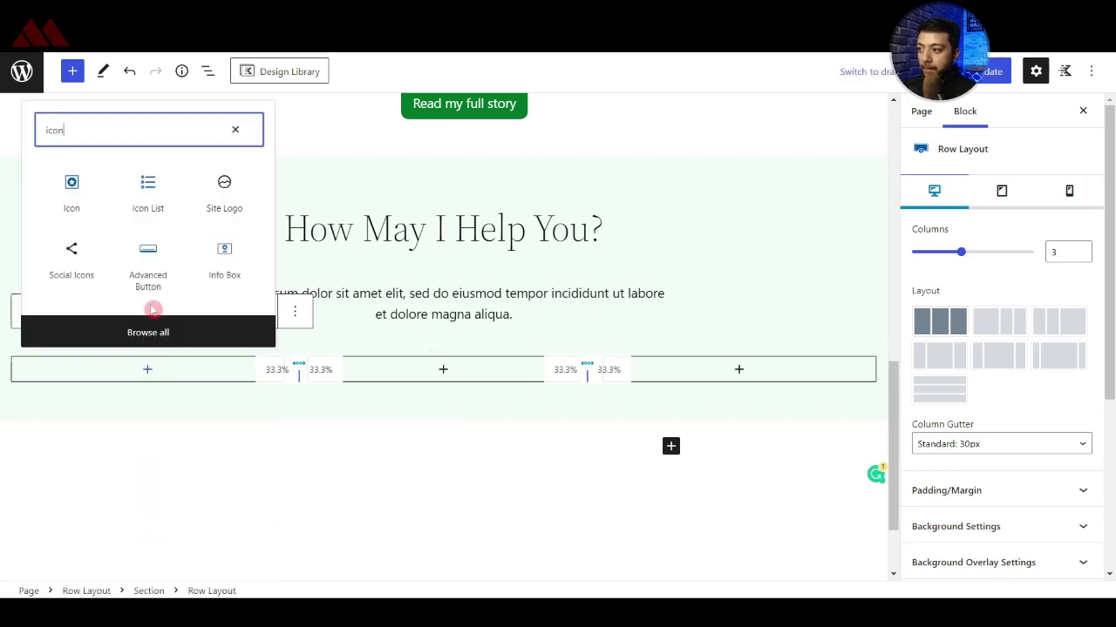
{"action": "left_click", "coordinate": [224, 255]}
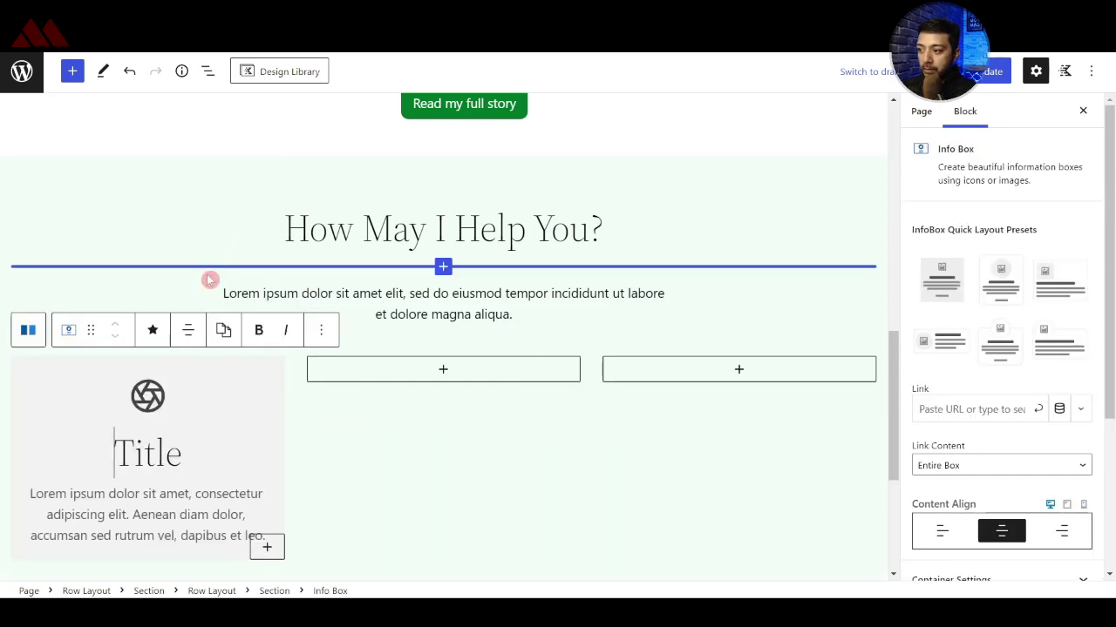
- Title the Info Box Sample Service 1 and make the title bold
{"action": "double_click", "coordinate": [139, 442]}
{"action": "type", "text": "Sample Service 1"}
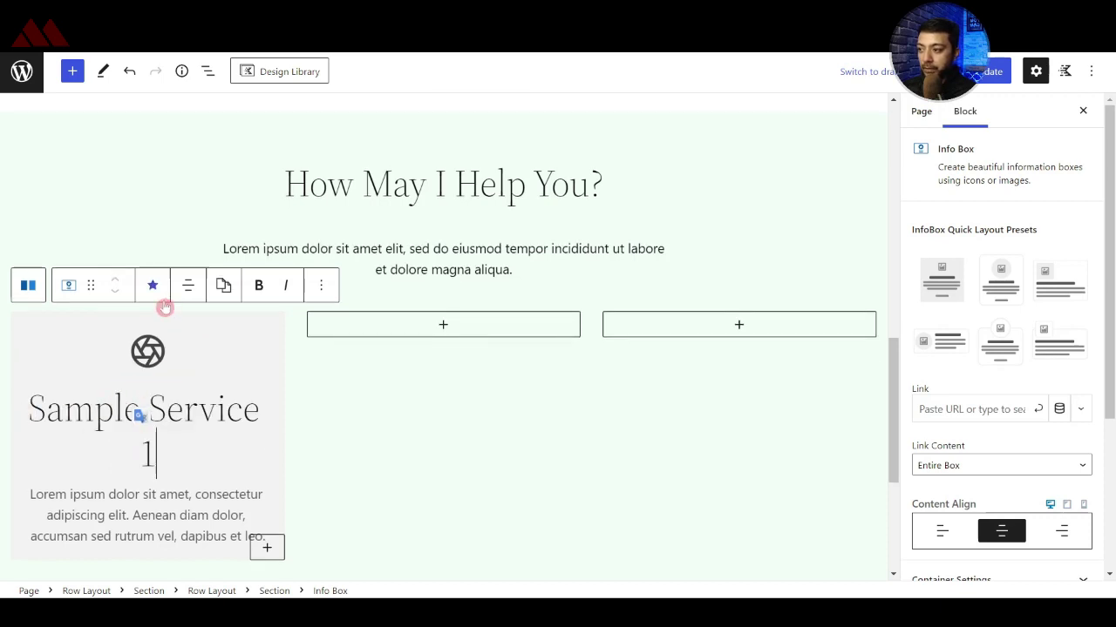
{"action": "triple_click", "coordinate": [179, 415]}
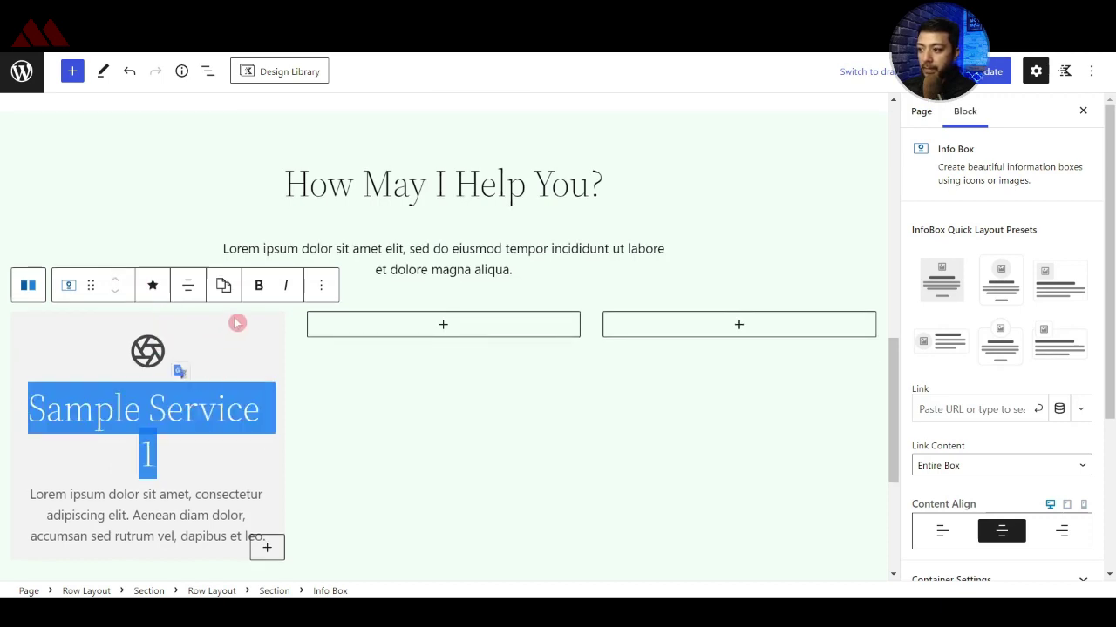
{"action": "left_click", "coordinate": [258, 285]}
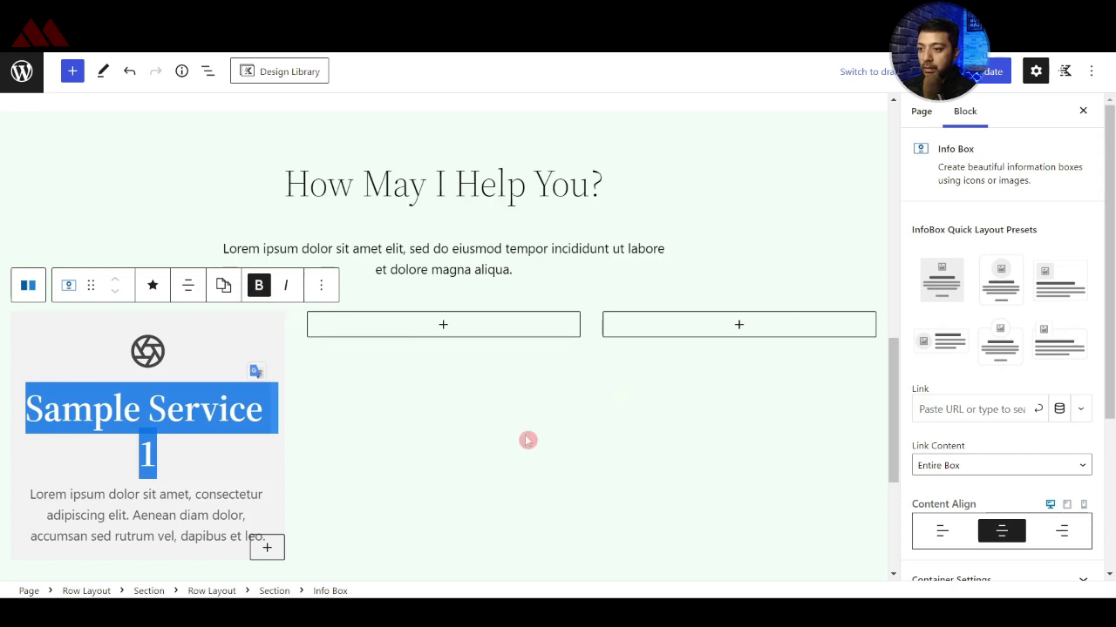
- Search the Info Box icons for heart and replace its icon with the solid heart with a pulse line
{"action": "left_click", "coordinate": [151, 286]}
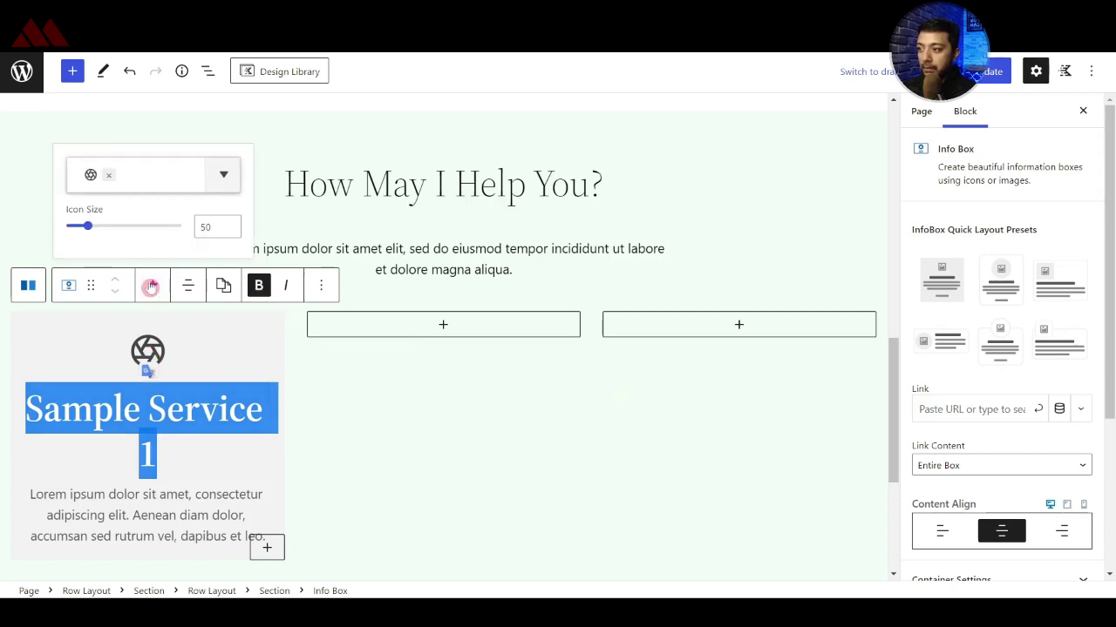
{"action": "left_click", "coordinate": [154, 180]}
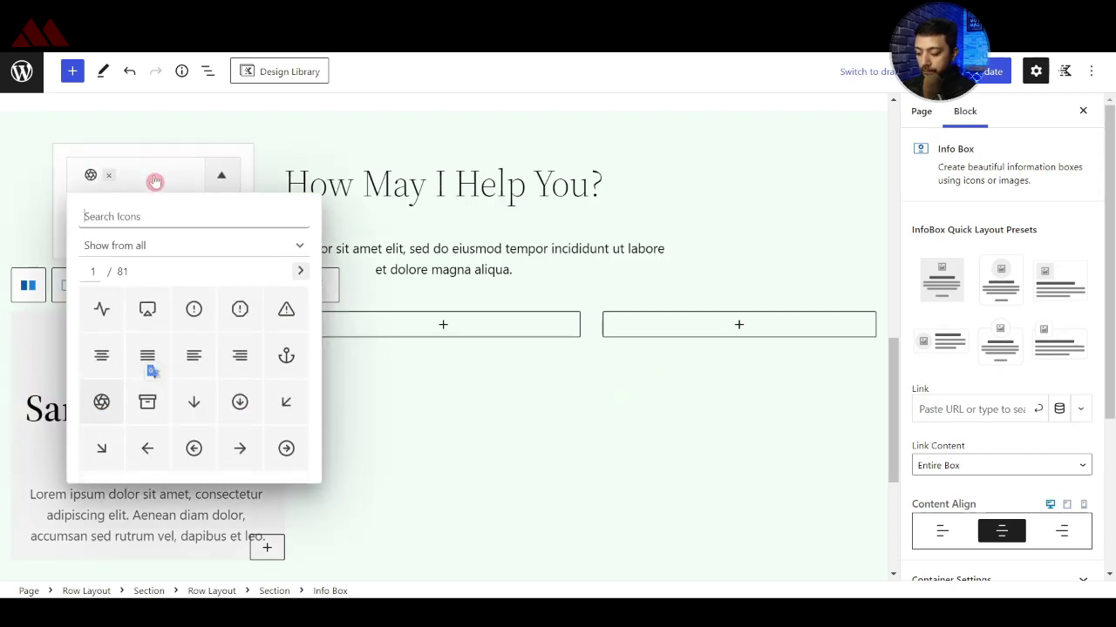
{"action": "type", "text": "heart"}
{"action": "left_click", "coordinate": [147, 355]}
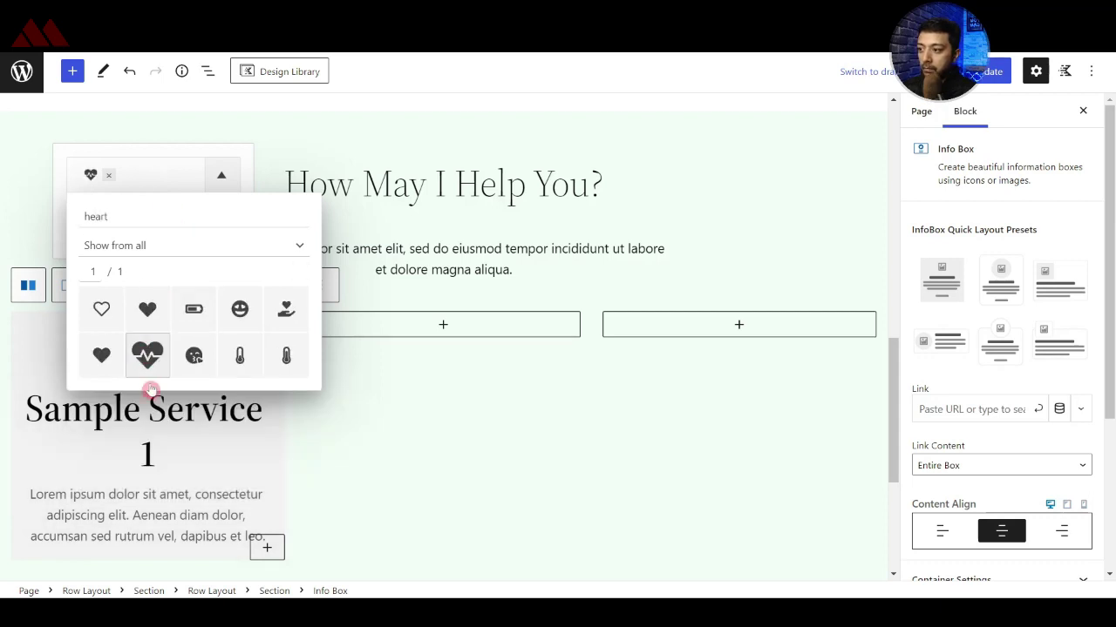
{"action": "triple_click", "coordinate": [203, 415]}
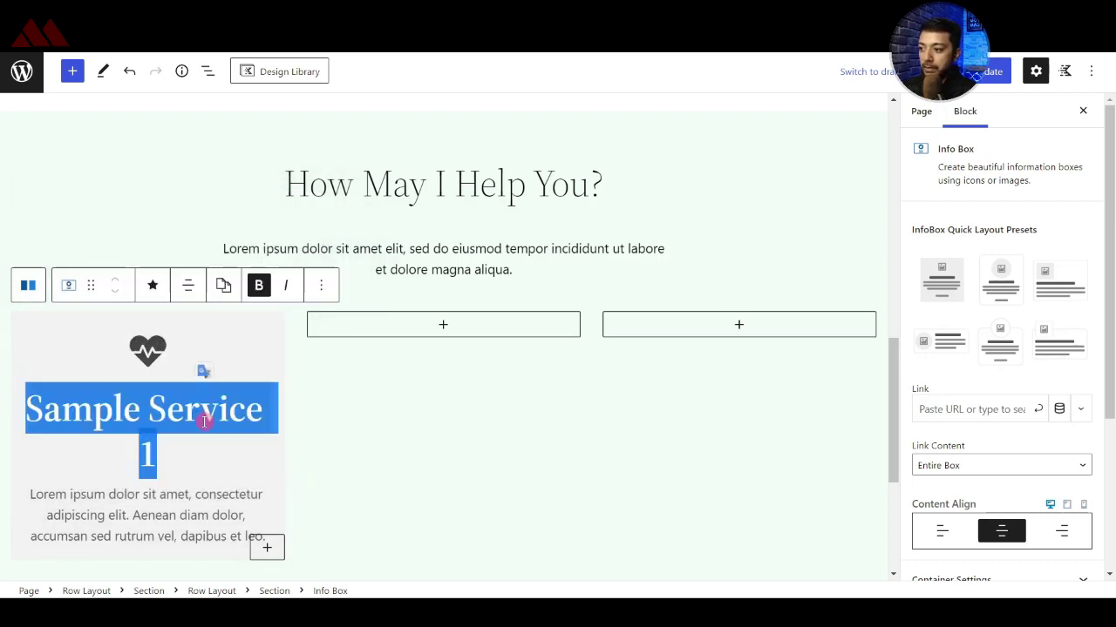
- Set the link of the Sample Service 1 Info Box to the placeholder #
{"action": "scroll", "coordinate": [204, 423], "scroll_direction": "down", "scroll_amount": 1}
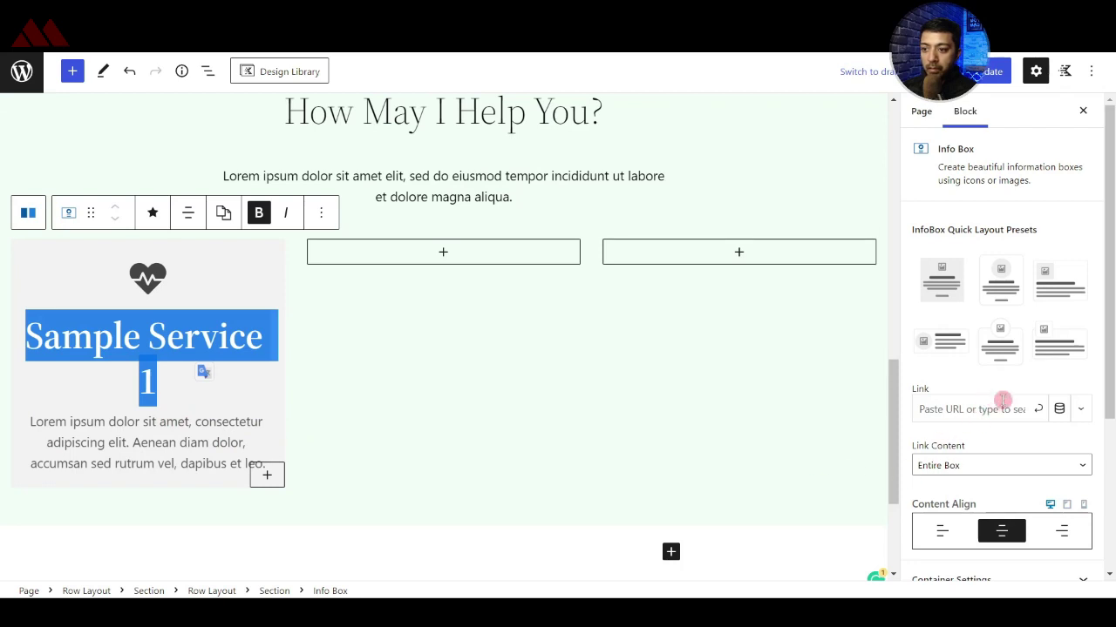
{"action": "left_click", "coordinate": [941, 418]}
{"action": "type", "text": "#"}
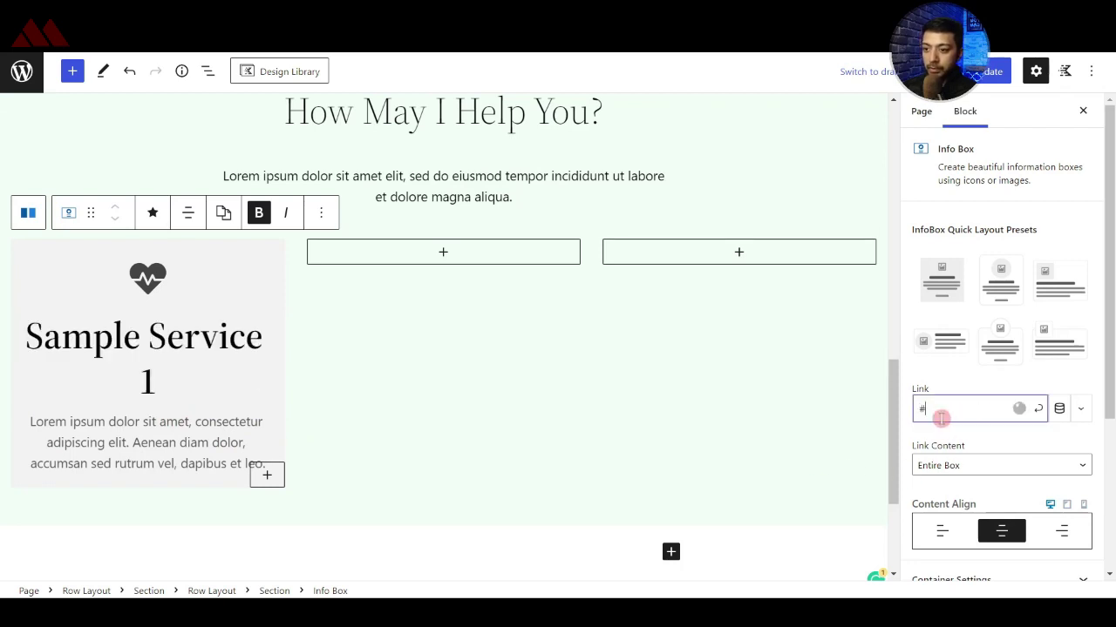
{"action": "left_click", "coordinate": [1037, 411]}
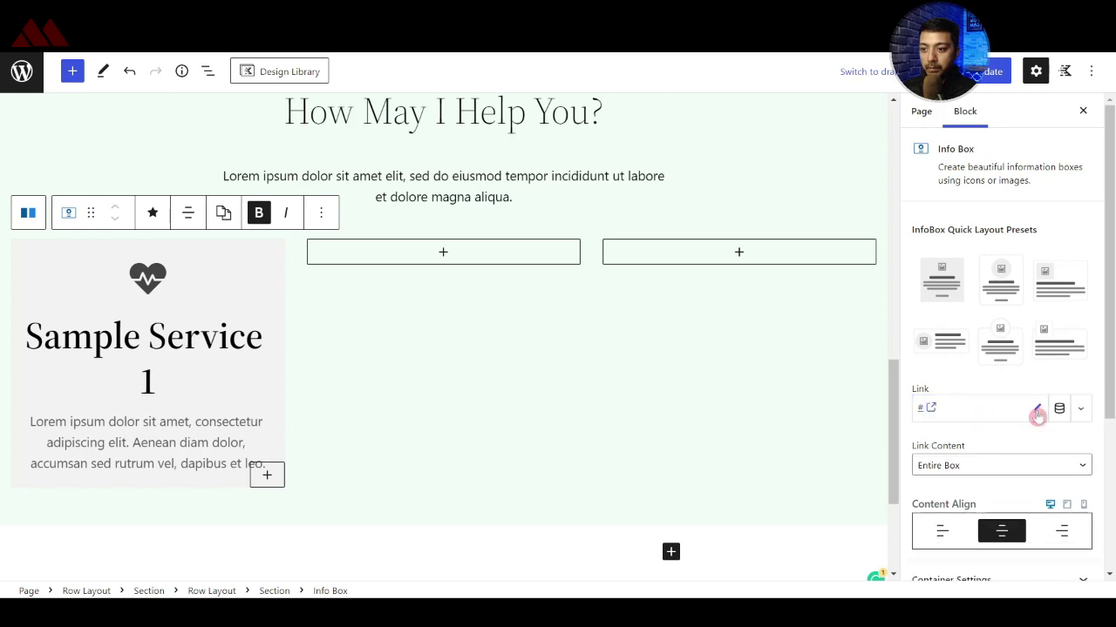
- Set the Info Box container background to a pale tint of green 007527, about D7EEDE, and its border radius to 20 px
{"action": "scroll", "coordinate": [946, 475], "scroll_direction": "down", "scroll_amount": 3}
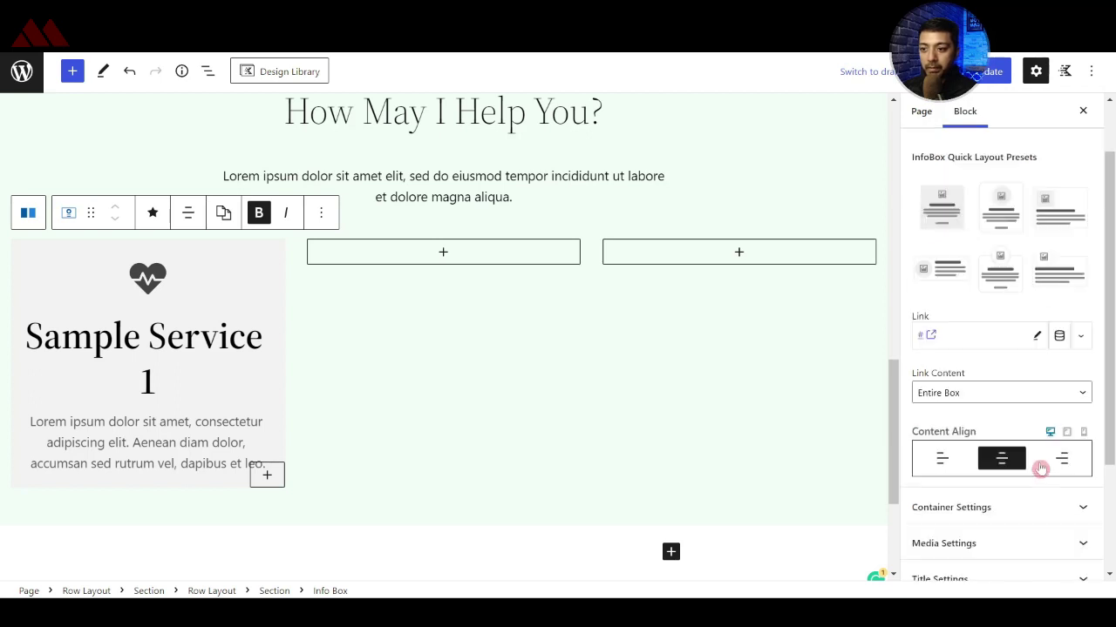
{"action": "left_click", "coordinate": [1005, 440]}
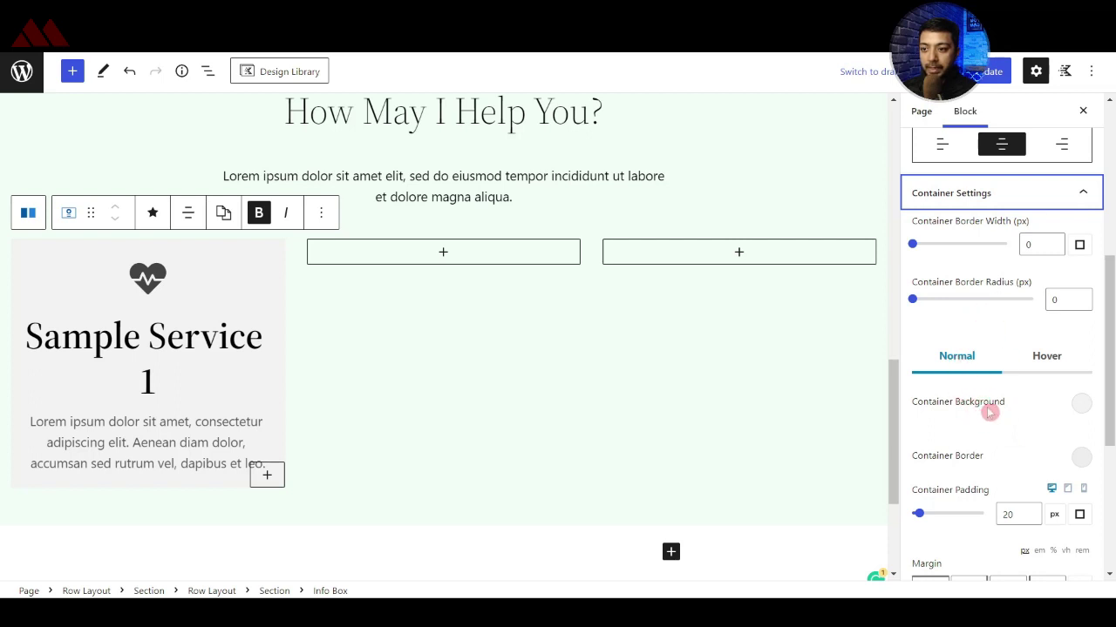
{"action": "left_click", "coordinate": [1080, 405]}
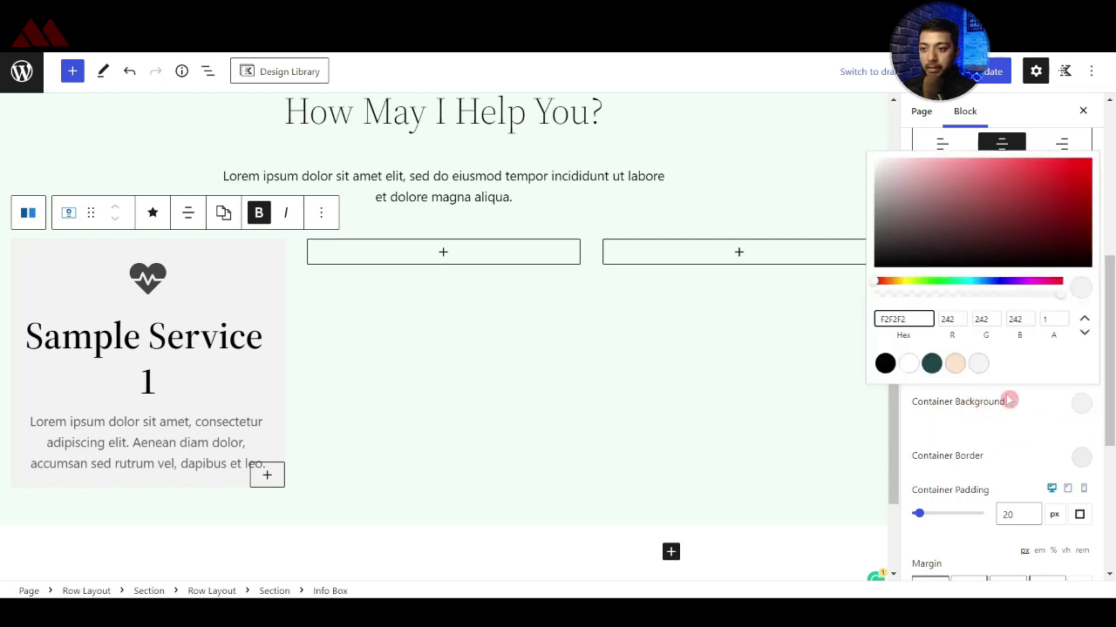
{"action": "left_click", "coordinate": [890, 319]}
{"action": "type", "text": "007527"}
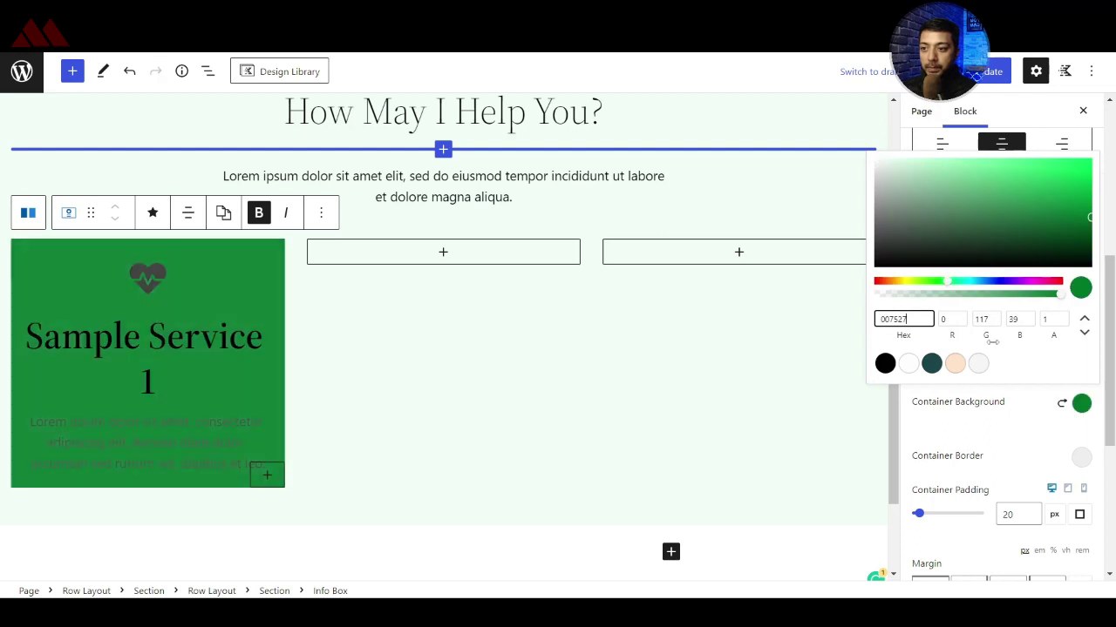
{"action": "left_click_drag", "start_coordinate": [1093, 223], "coordinate": [896, 170]}
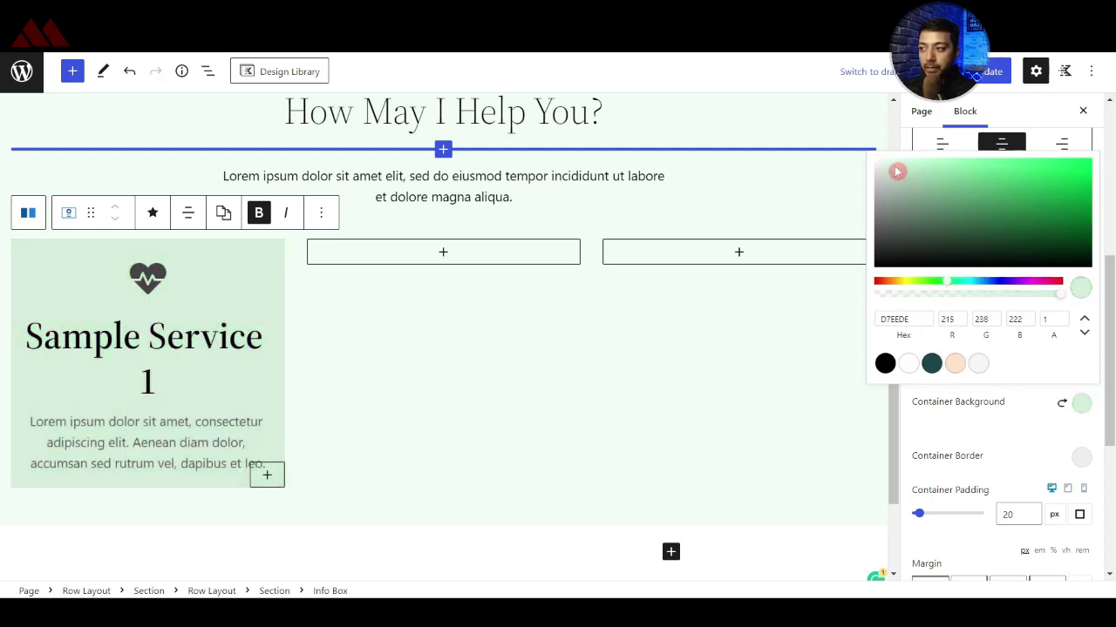
{"action": "left_click", "coordinate": [955, 417]}
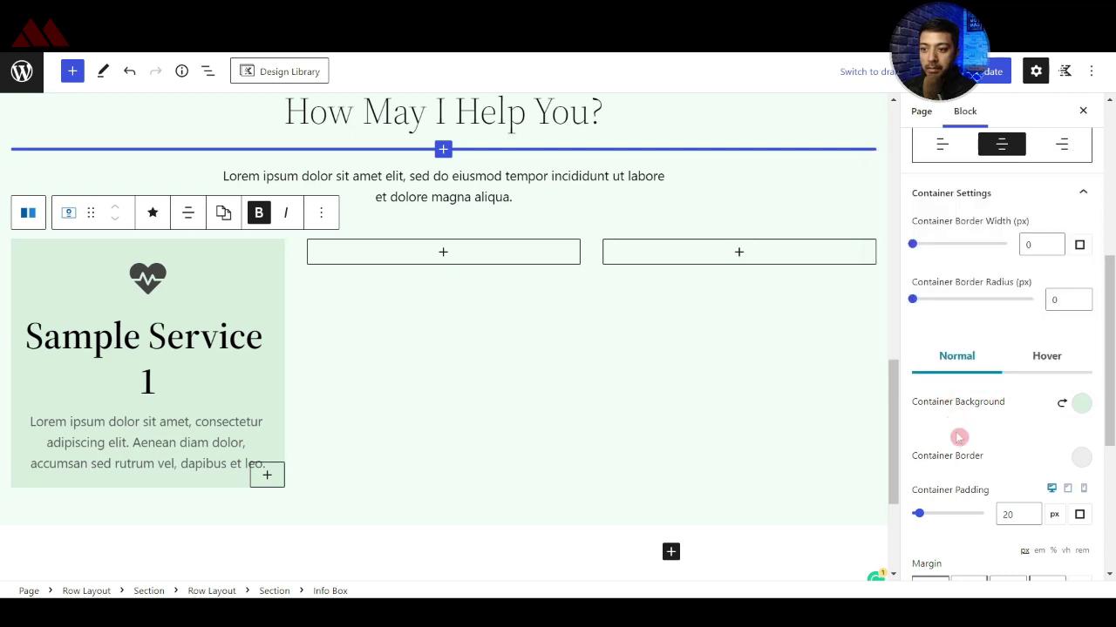
{"action": "scroll", "coordinate": [1077, 460], "scroll_direction": "down", "scroll_amount": 1}
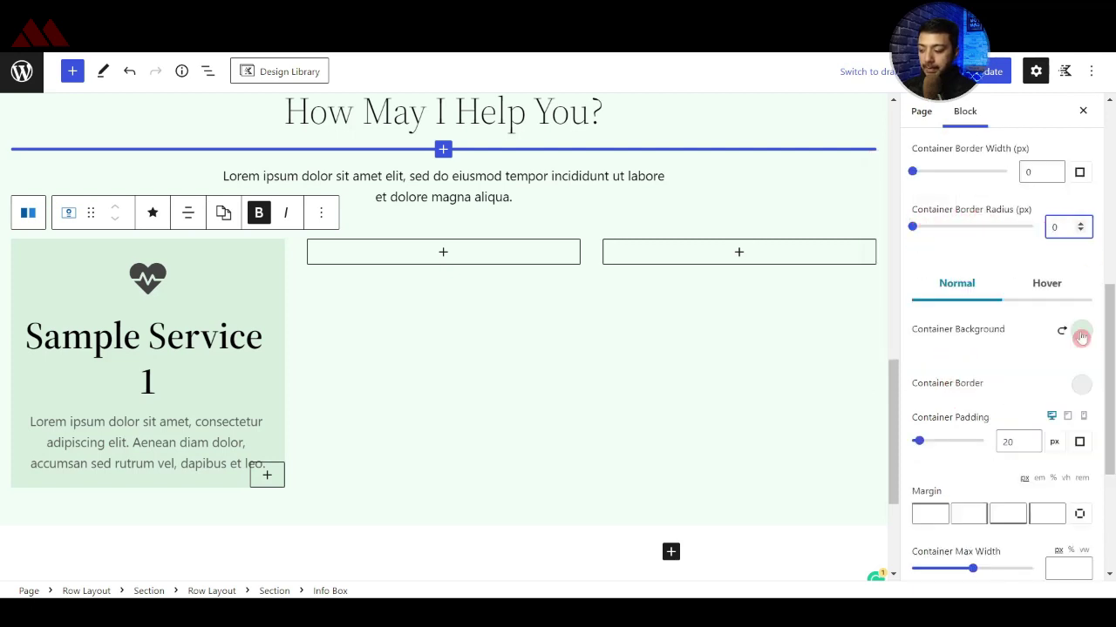
{"action": "type", "text": "20"}
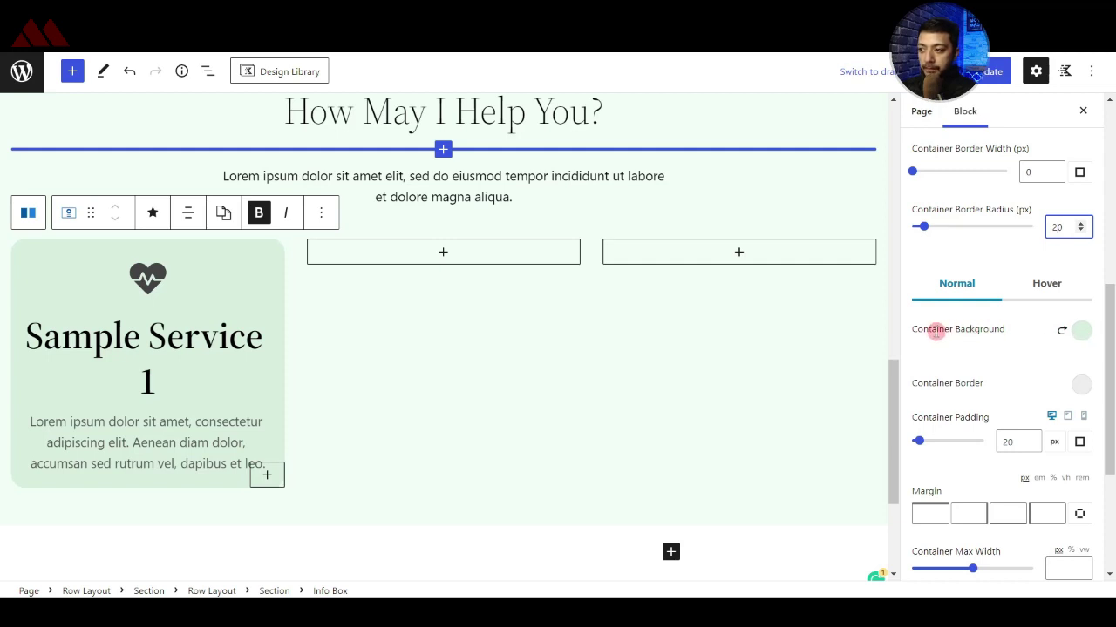
- Set the Info Box title's font size to 30 px and its font family to Arial, Helvetica, sans-serif
{"action": "scroll", "coordinate": [1016, 441], "scroll_direction": "down", "scroll_amount": 5}
{"action": "left_click", "coordinate": [1037, 373]}
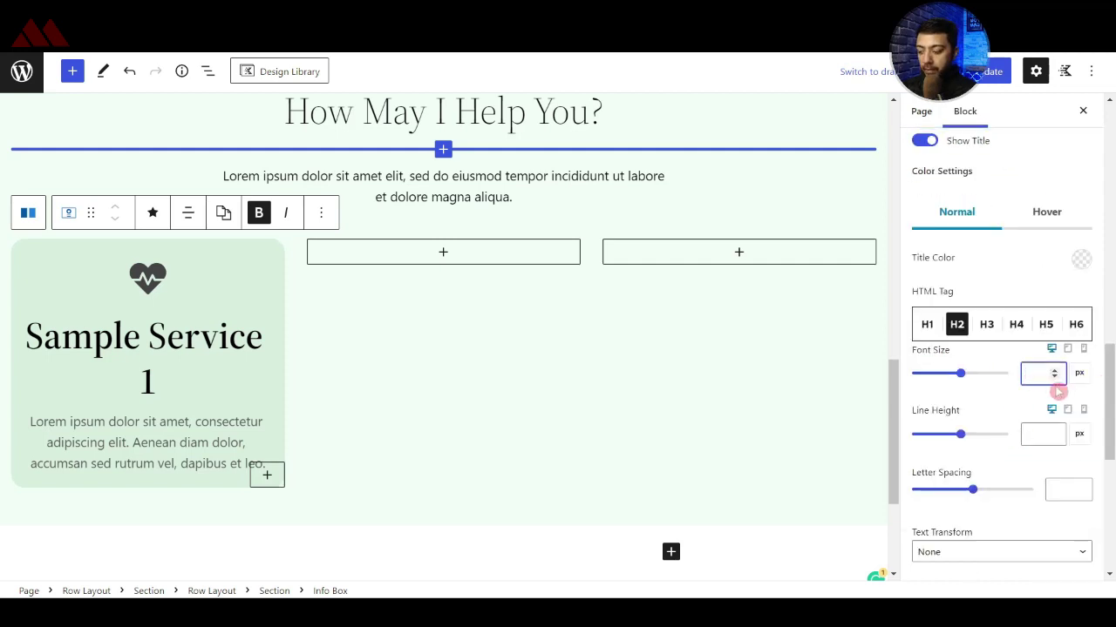
{"action": "type", "text": "30"}
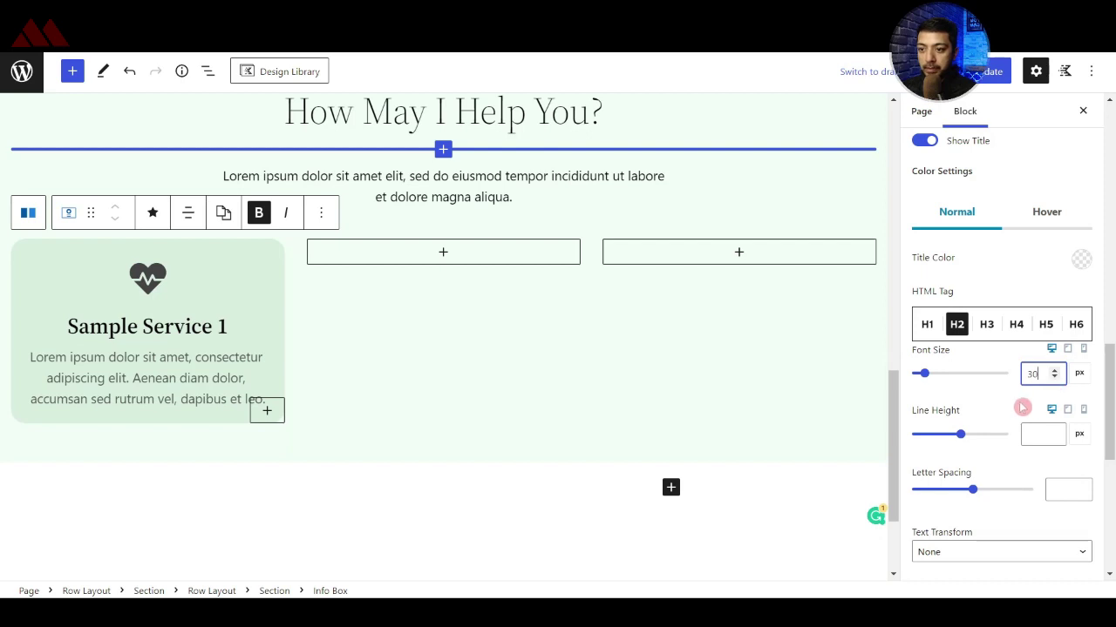
{"action": "scroll", "coordinate": [1011, 426], "scroll_direction": "down", "scroll_amount": 3}
{"action": "left_click", "coordinate": [1018, 484]}
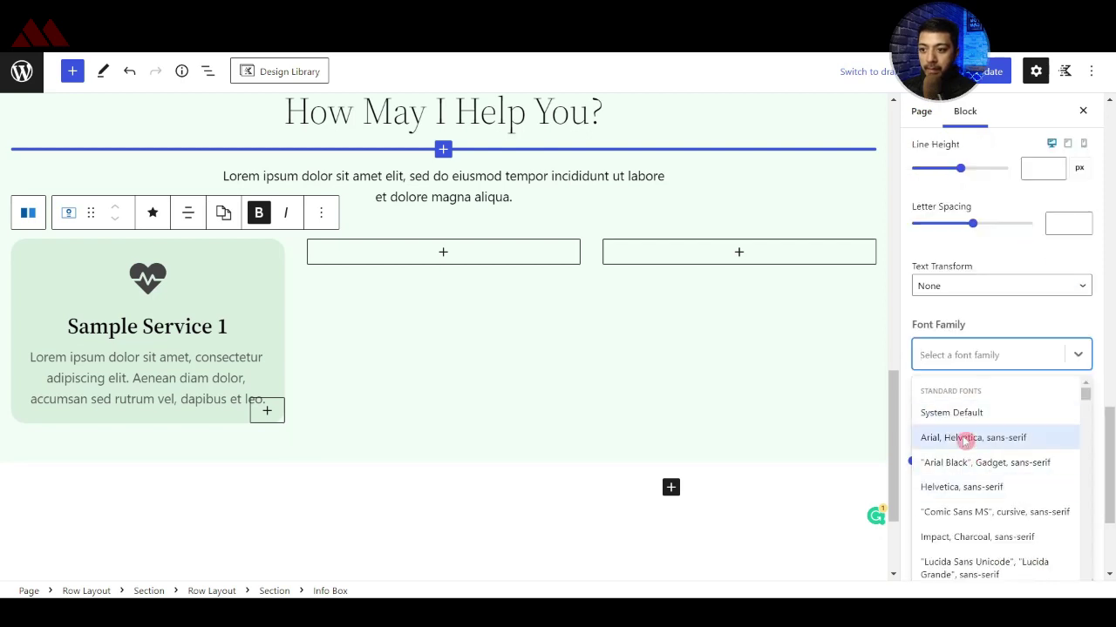
{"action": "left_click", "coordinate": [964, 436]}
- Set the font size of the Info Box description text to 15 px
{"action": "scroll", "coordinate": [985, 449], "scroll_direction": "down", "scroll_amount": 4}
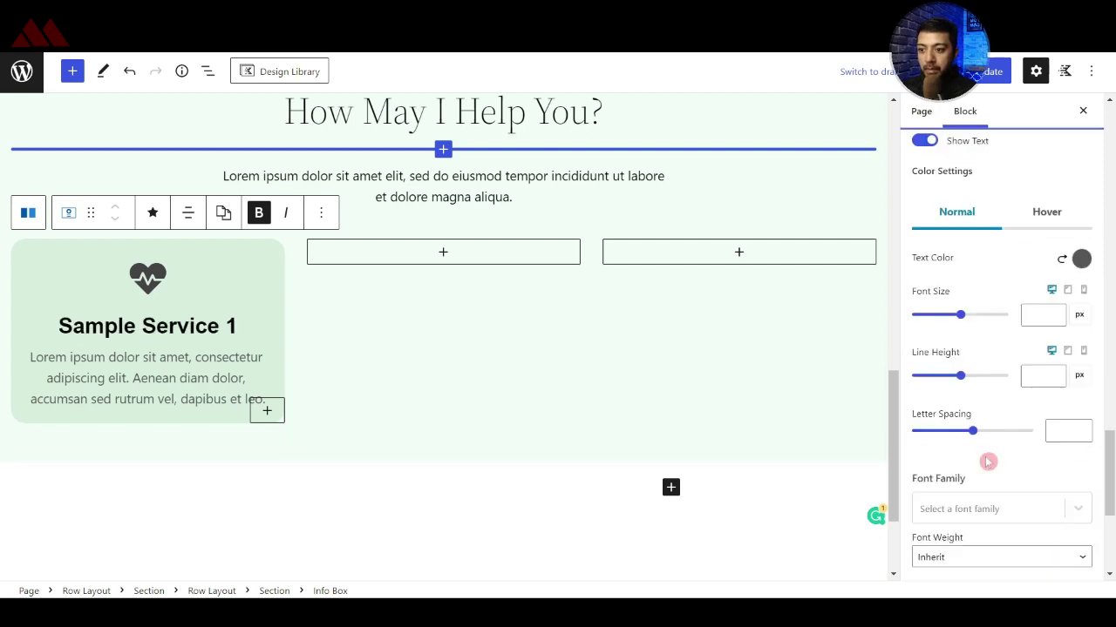
{"action": "left_click", "coordinate": [1027, 316]}
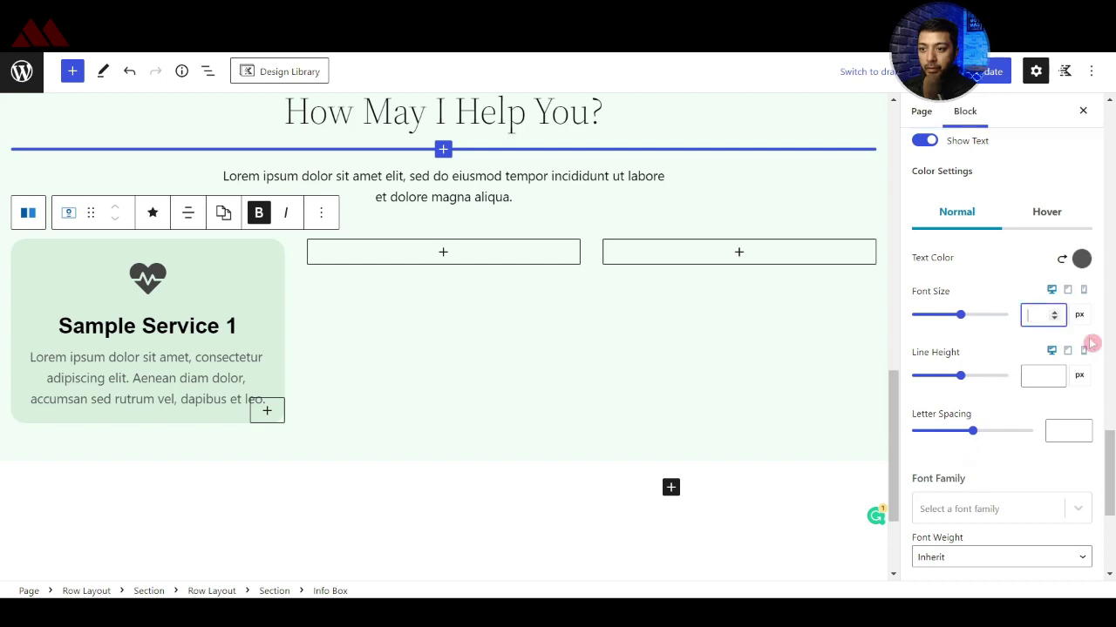
{"action": "type", "text": "13"}
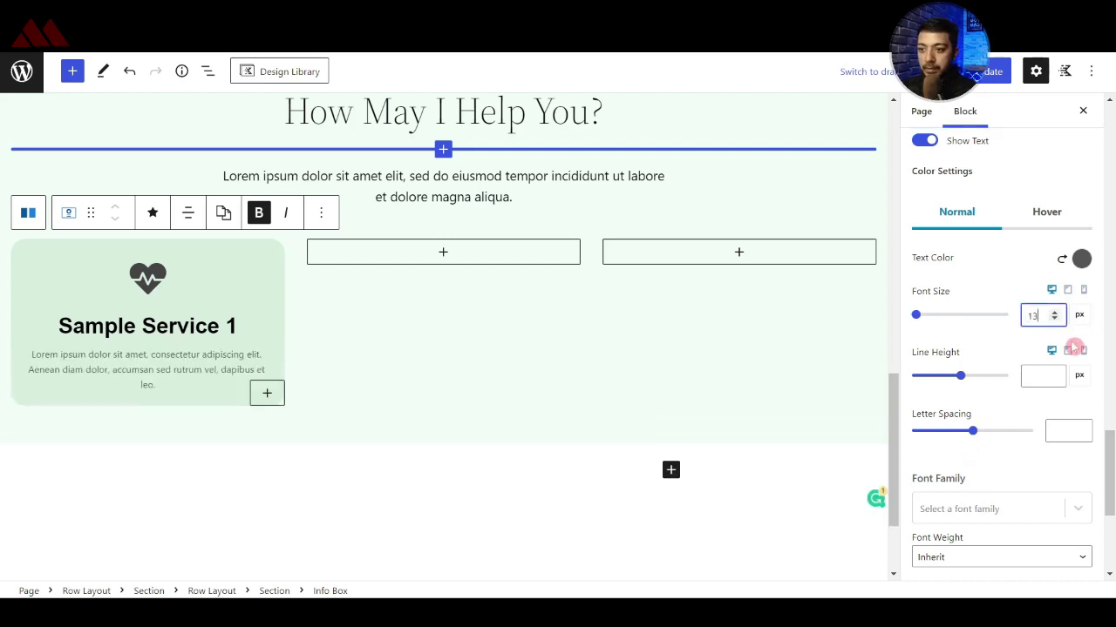
{"action": "key", "text": "Up"}
{"action": "key", "text": "Up"}
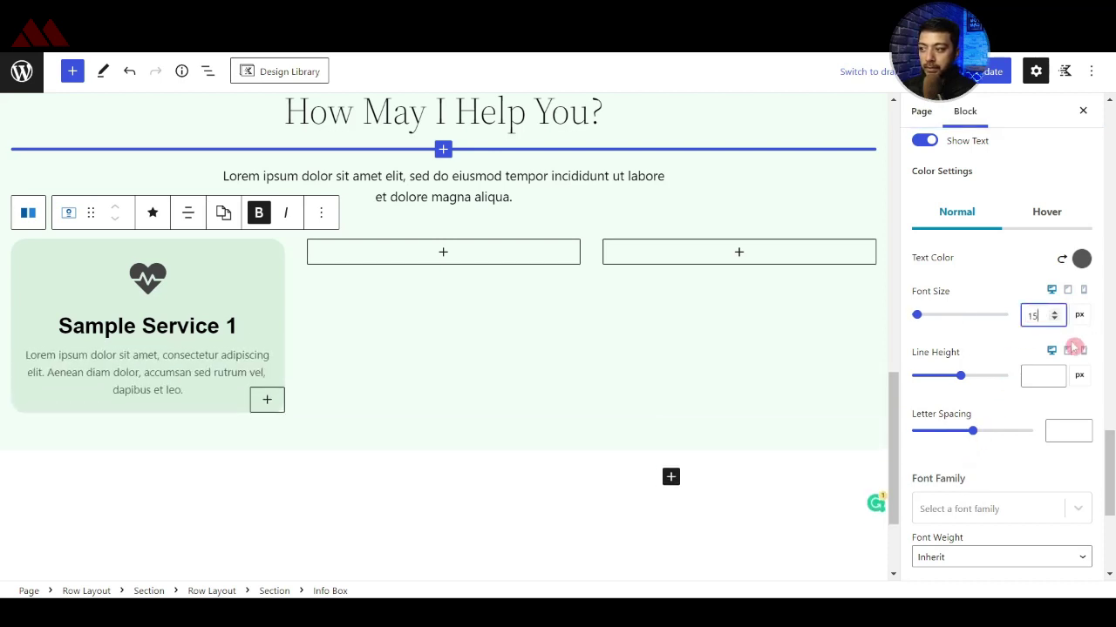
- Set the Info Box's normal icon color to green, hex 007527, in its media settings
{"action": "scroll", "coordinate": [1031, 367], "scroll_direction": "up", "scroll_amount": 5}
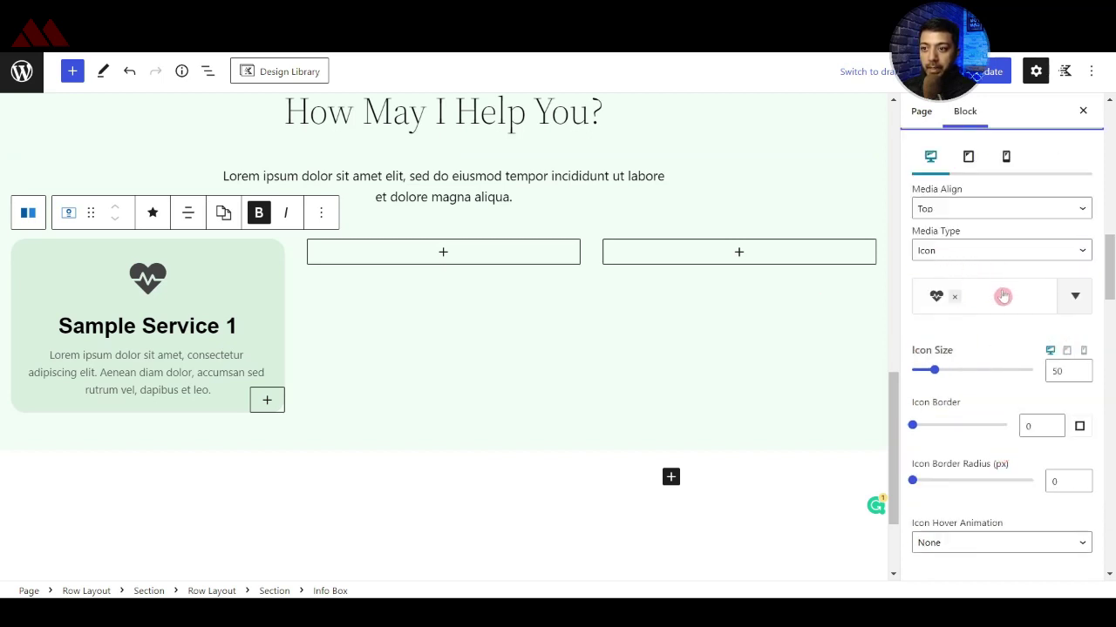
{"action": "scroll", "coordinate": [1004, 296], "scroll_direction": "up", "scroll_amount": 2}
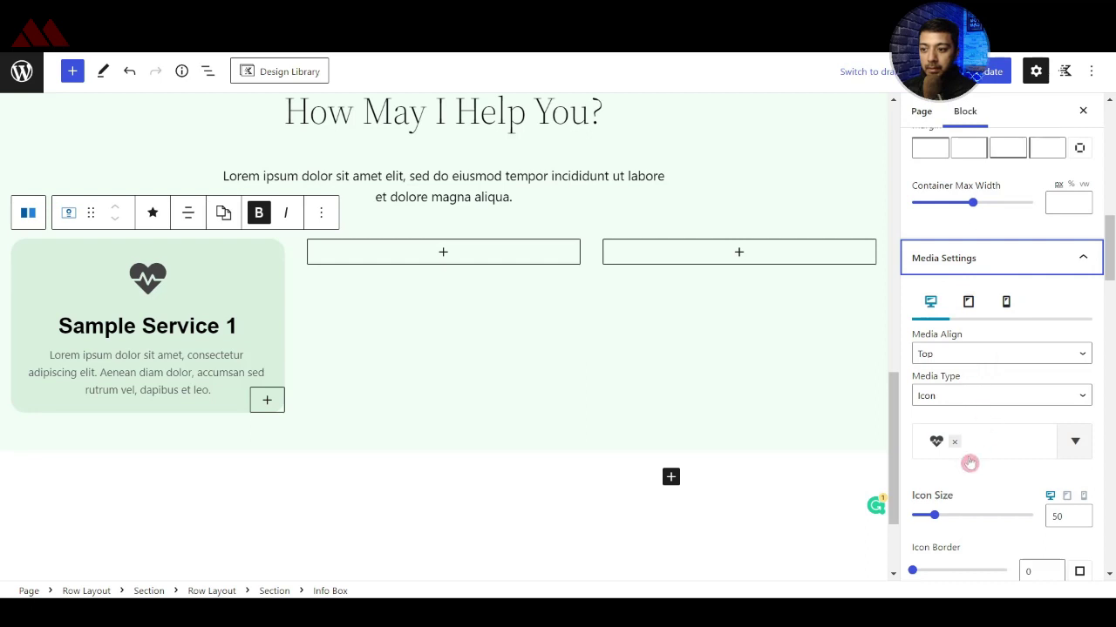
{"action": "scroll", "coordinate": [969, 463], "scroll_direction": "down", "scroll_amount": 1}
{"action": "scroll", "coordinate": [976, 496], "scroll_direction": "down", "scroll_amount": 3}
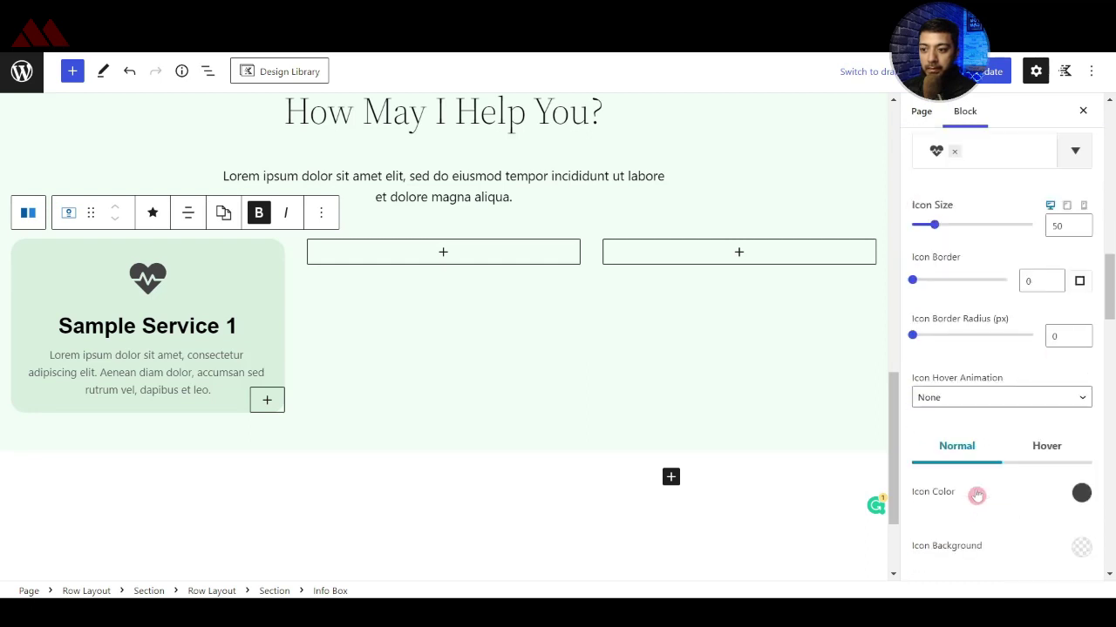
{"action": "left_click", "coordinate": [1079, 495]}
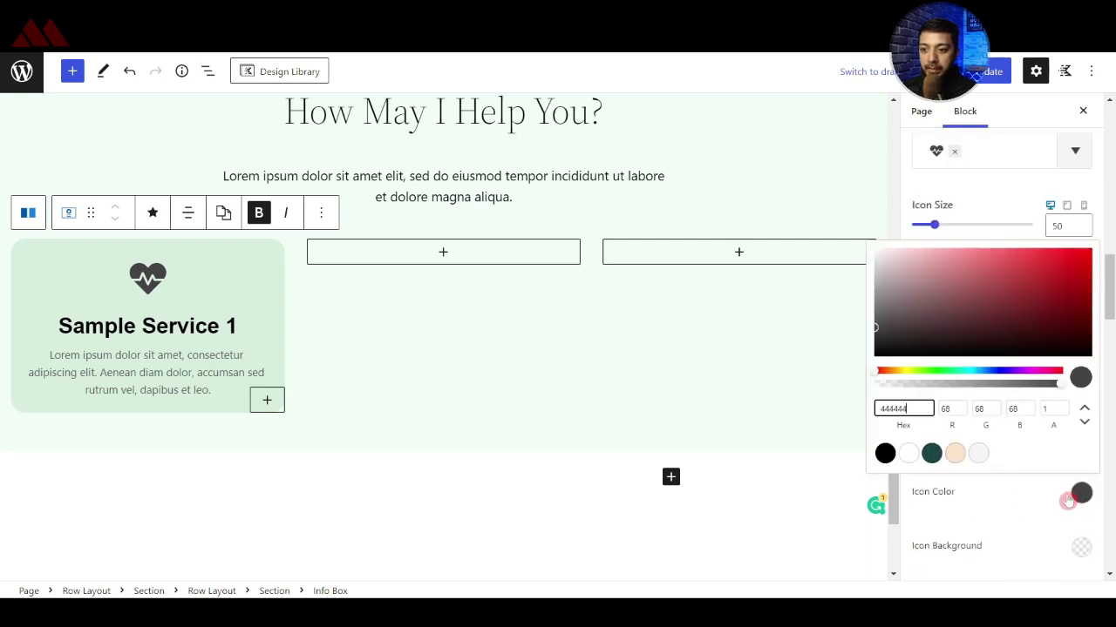
{"action": "double_click", "coordinate": [915, 409]}
{"action": "type", "text": "007527"}
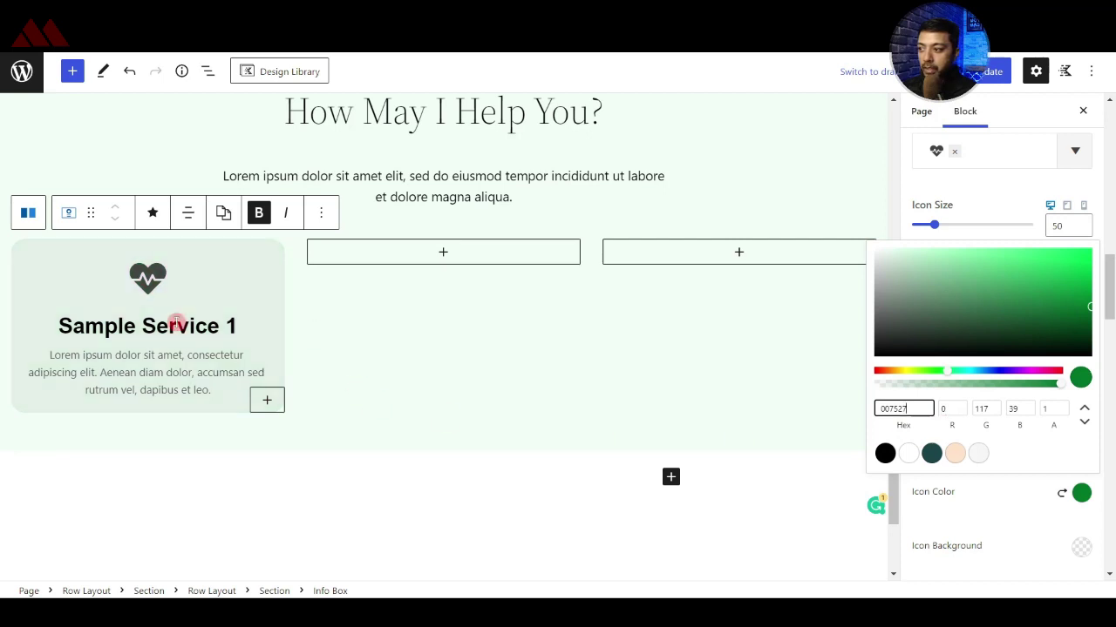
{"action": "left_click", "coordinate": [985, 510]}
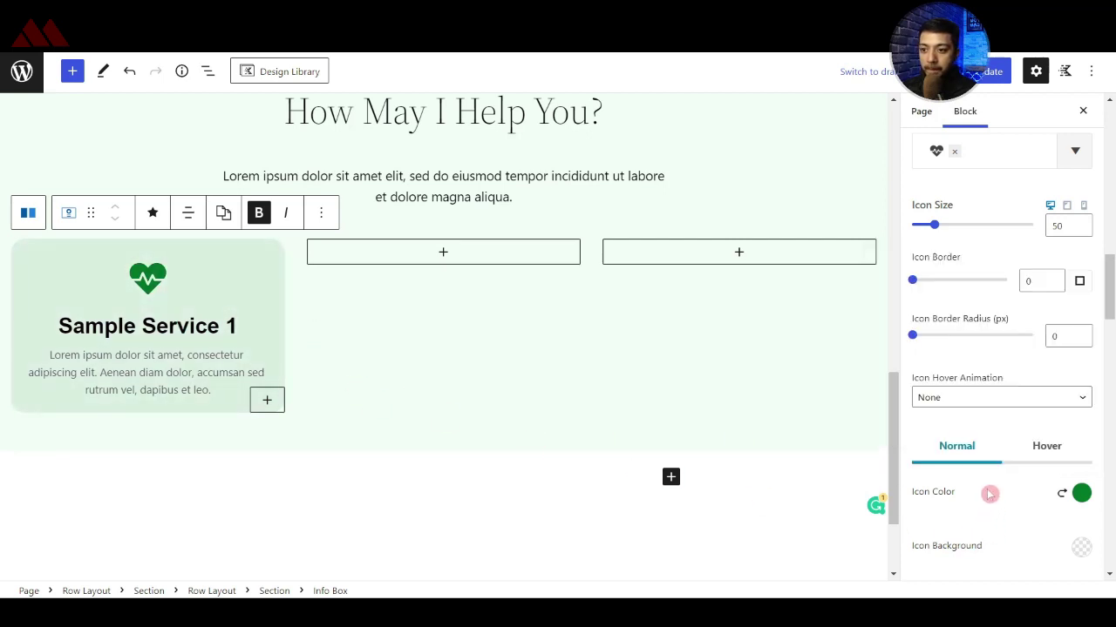
- Set the Info Box's icon hover color to red, hex cf2e2e
{"action": "left_click", "coordinate": [1037, 452]}
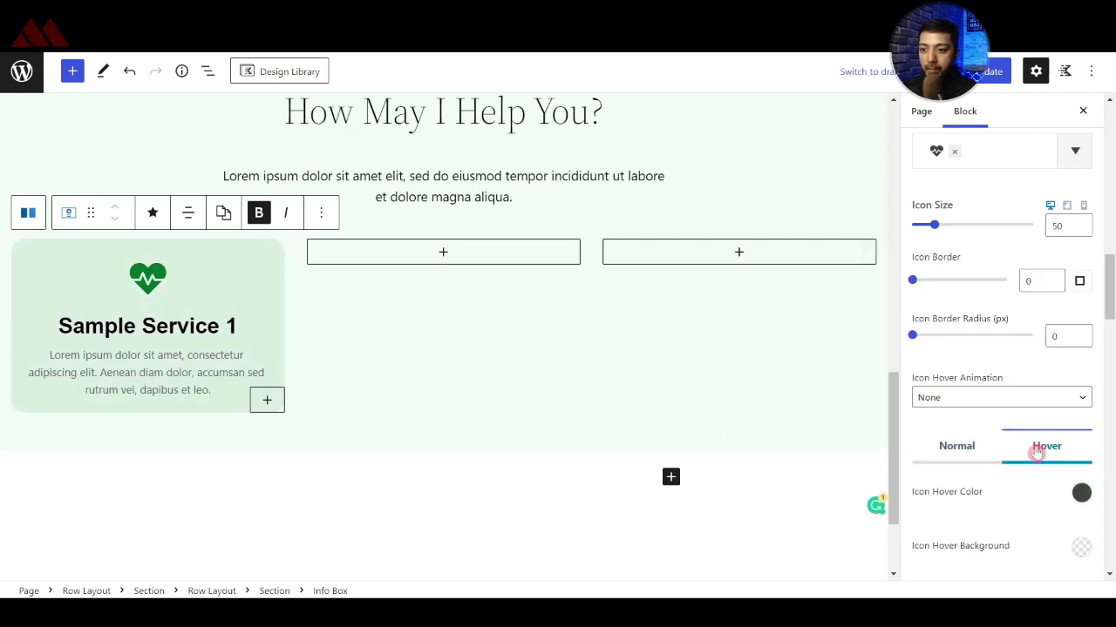
{"action": "left_click", "coordinate": [1081, 493]}
{"action": "key", "text": "ctrl+a"}
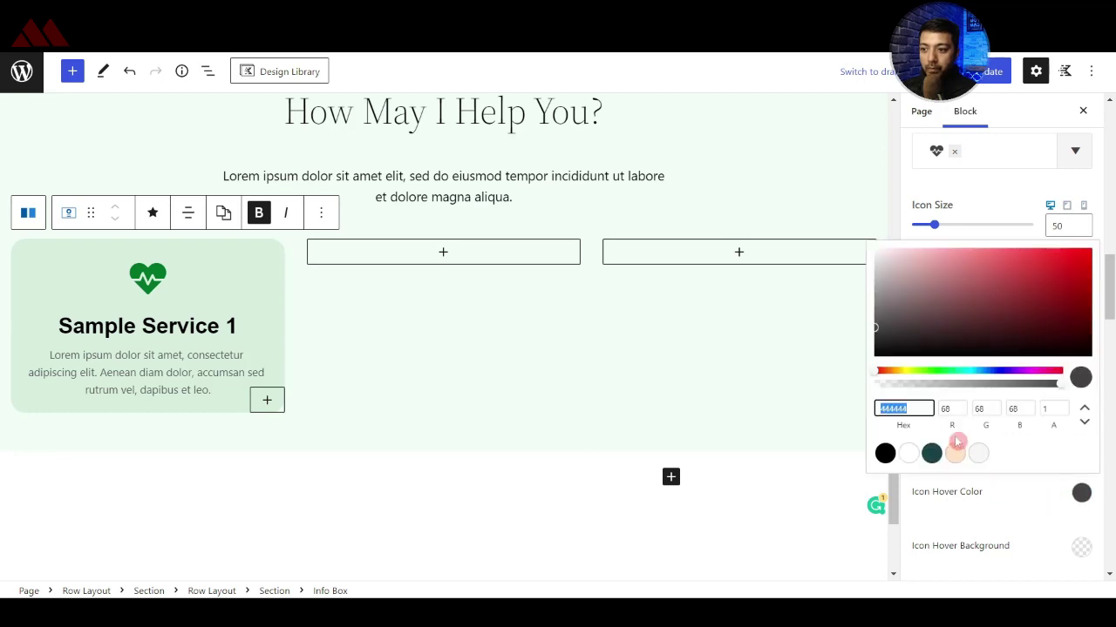
{"action": "type", "text": "cf2e2e"}
{"action": "left_click", "coordinate": [384, 506]}
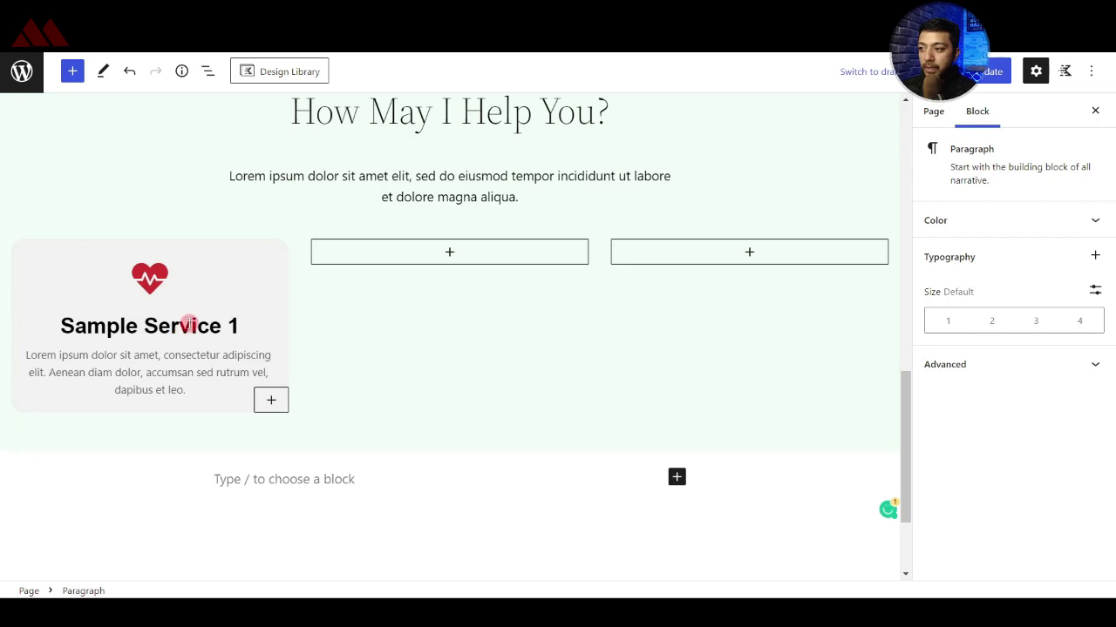
- Copy the Sample Service 1 Info Box and paste it into the second column of the row
{"action": "left_click", "coordinate": [188, 324]}
{"action": "left_click", "coordinate": [321, 212]}
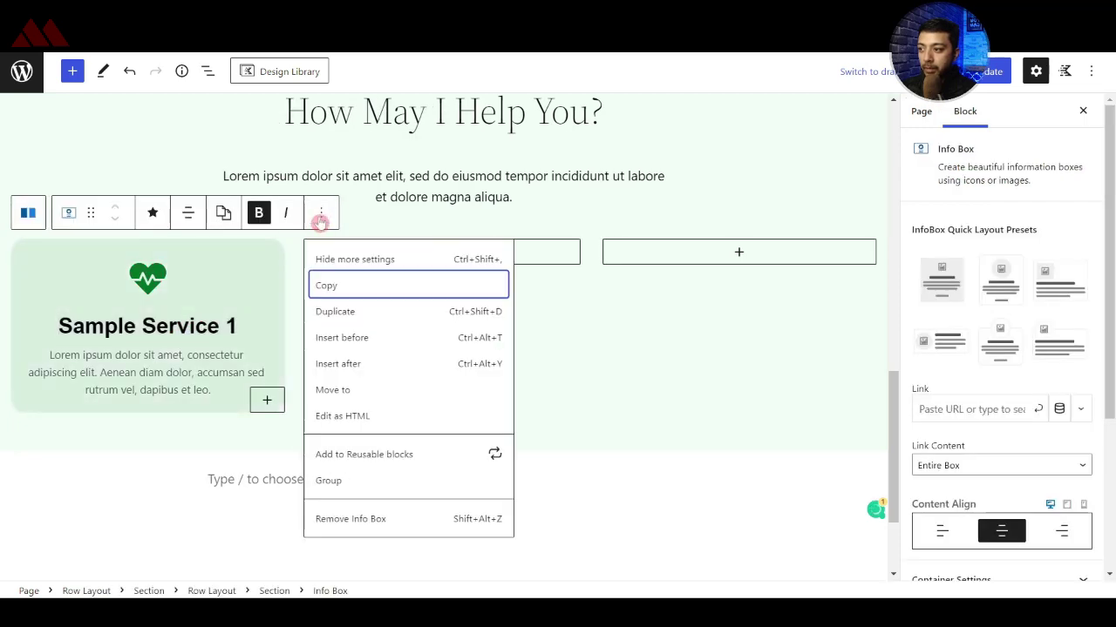
{"action": "left_click", "coordinate": [325, 280]}
{"action": "left_click", "coordinate": [529, 254]}
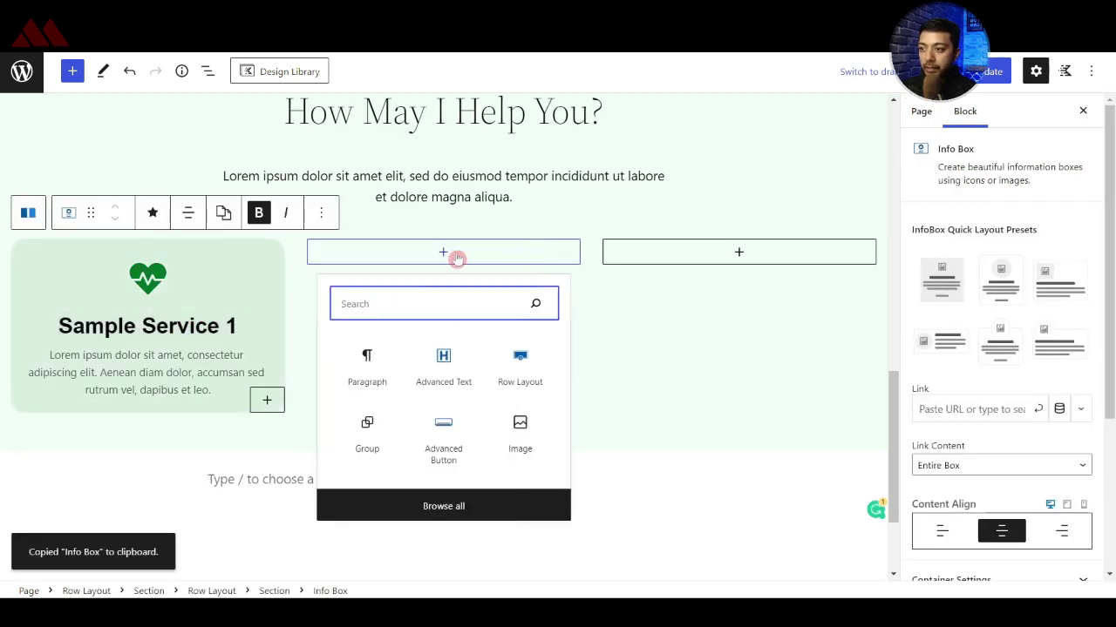
{"action": "left_click", "coordinate": [369, 370]}
{"action": "key", "text": "ctrl+v"}
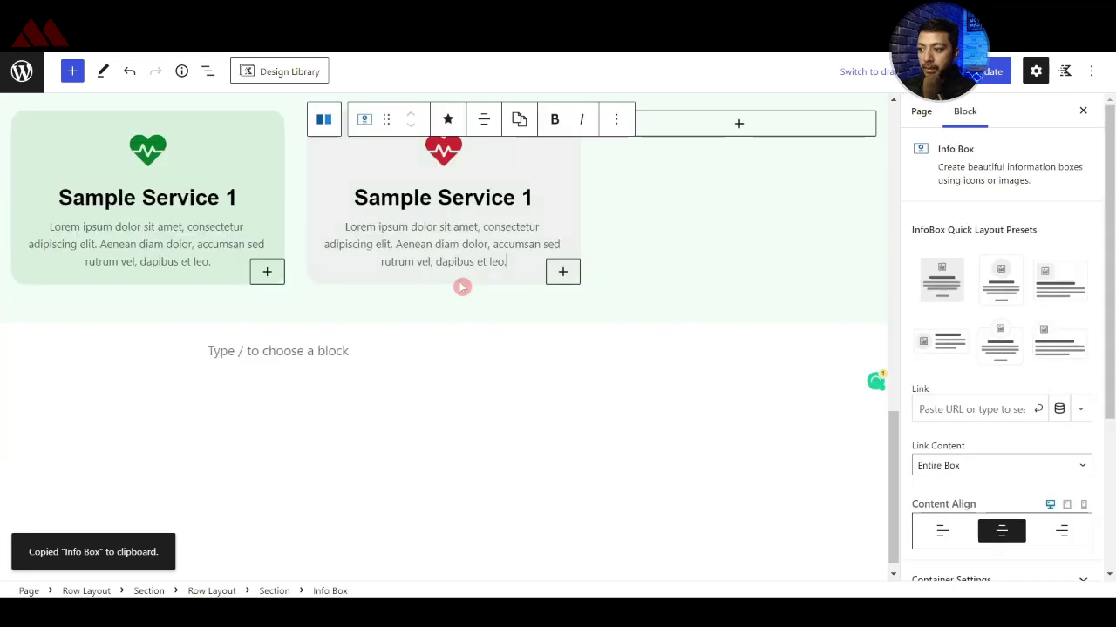
- Paste the copied Info Box into the third column of the row
{"action": "scroll", "coordinate": [713, 305], "scroll_direction": "up", "scroll_amount": 1}
{"action": "left_click", "coordinate": [734, 342]}
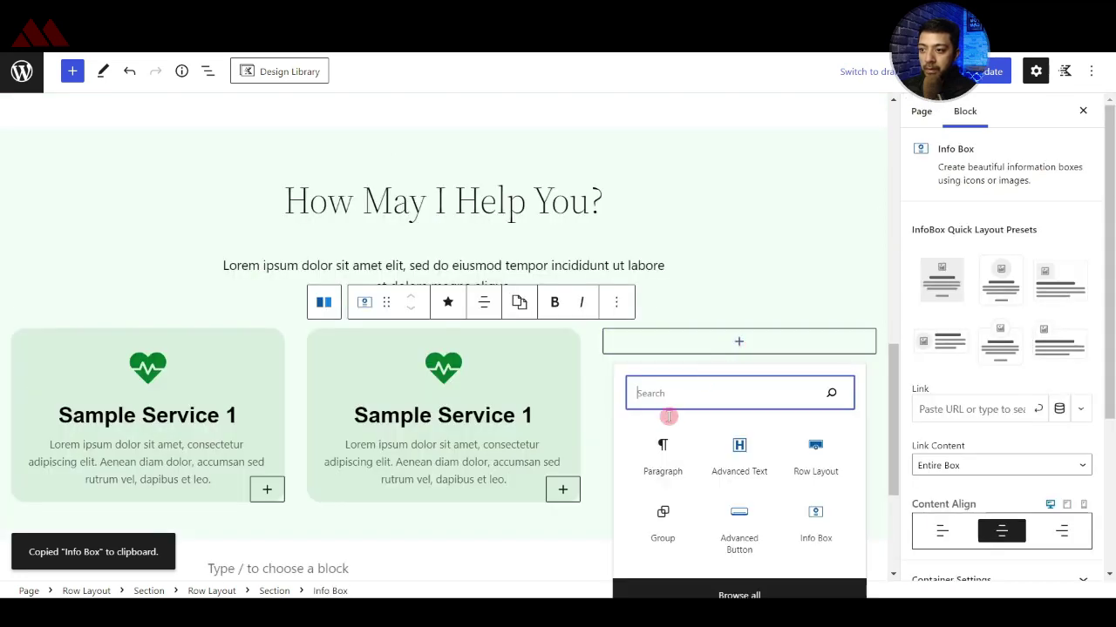
{"action": "left_click", "coordinate": [677, 435]}
{"action": "key", "text": "ctrl+v"}
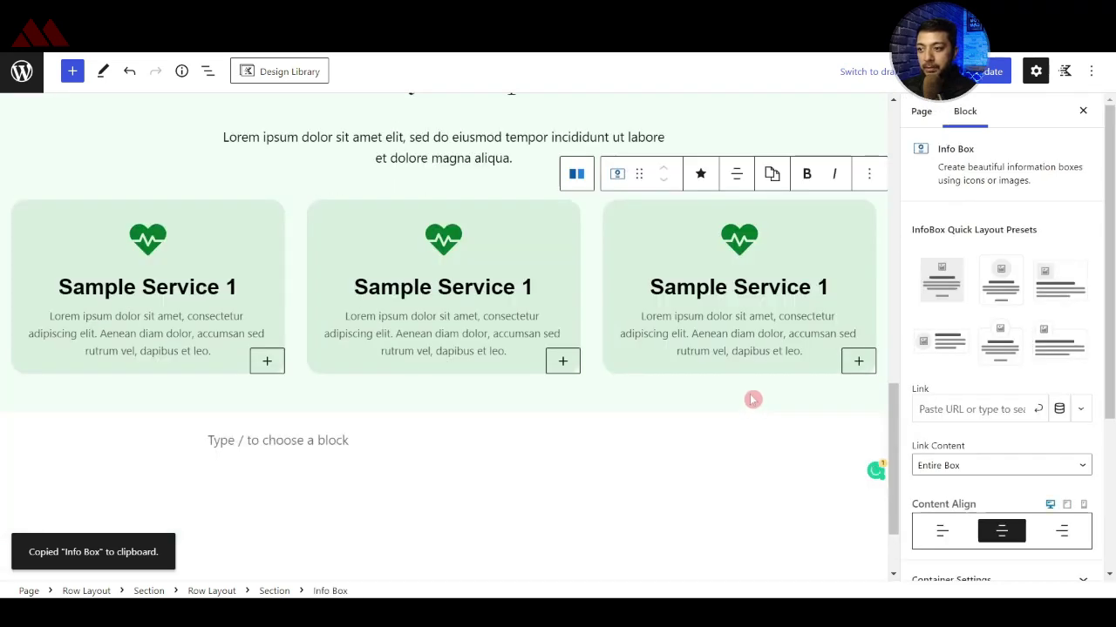
- Change the title of the Info Box in the second column to Sample Service 2
{"action": "triple_click", "coordinate": [525, 290]}
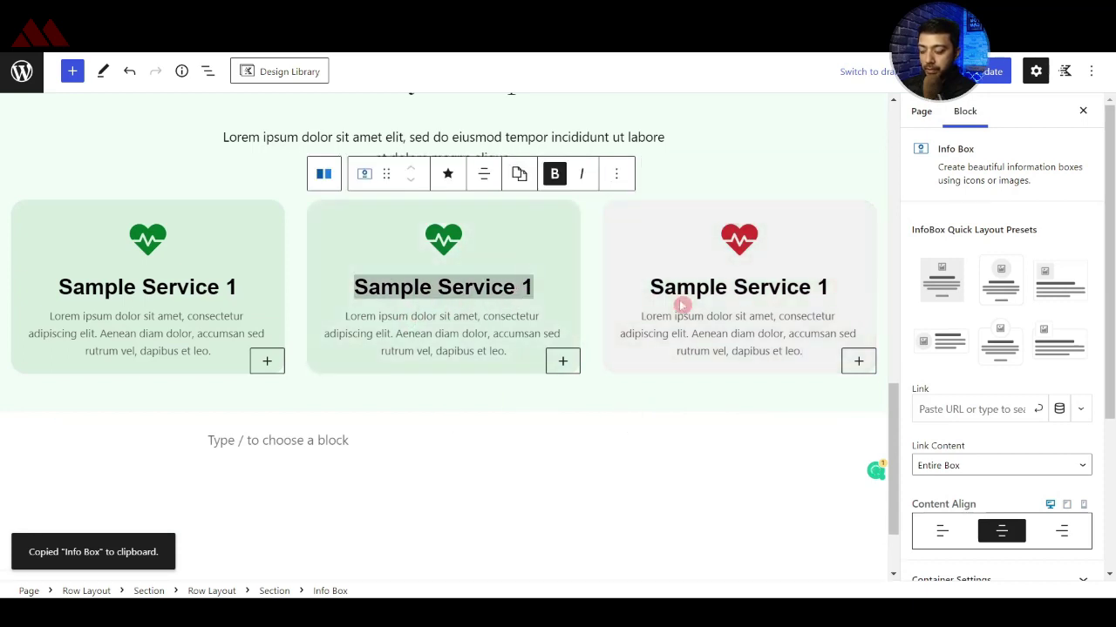
{"action": "key", "text": "shift+Right"}
{"action": "type", "text": "2"}
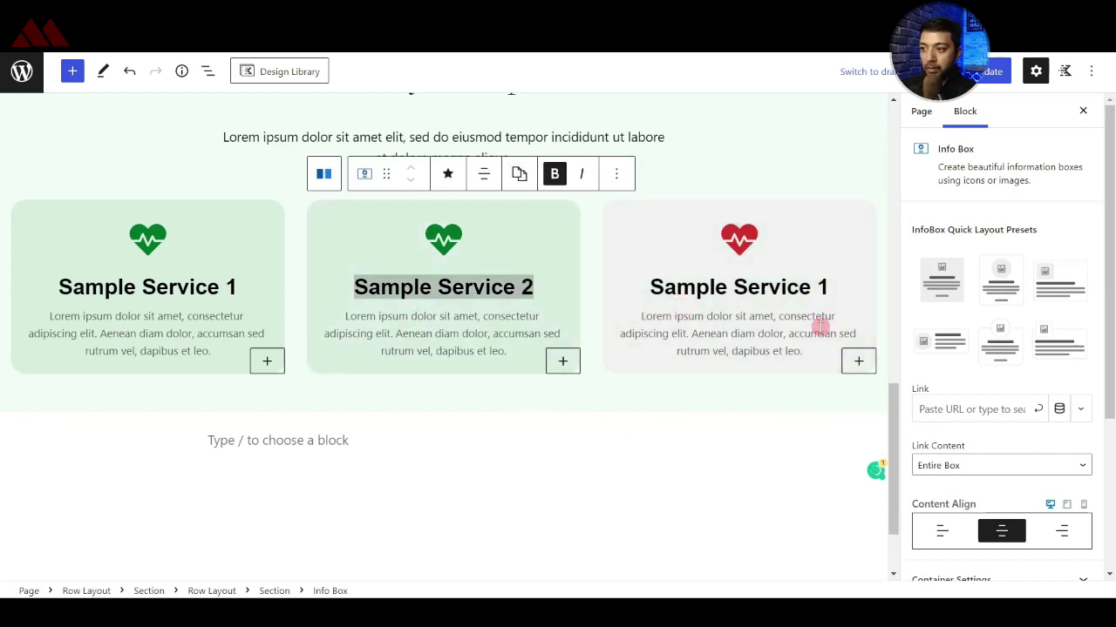
- Change the title of the Info Box in the third column to Sample Service 3 and update the page
{"action": "triple_click", "coordinate": [816, 288]}
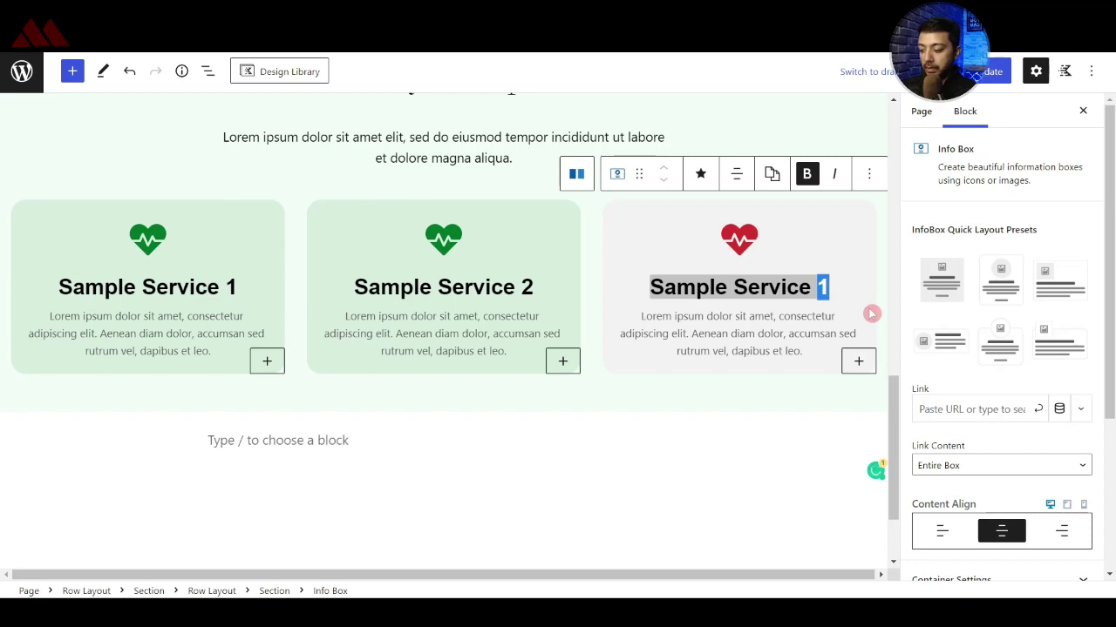
{"action": "type", "text": "3"}
{"action": "left_click", "coordinate": [1000, 77]}
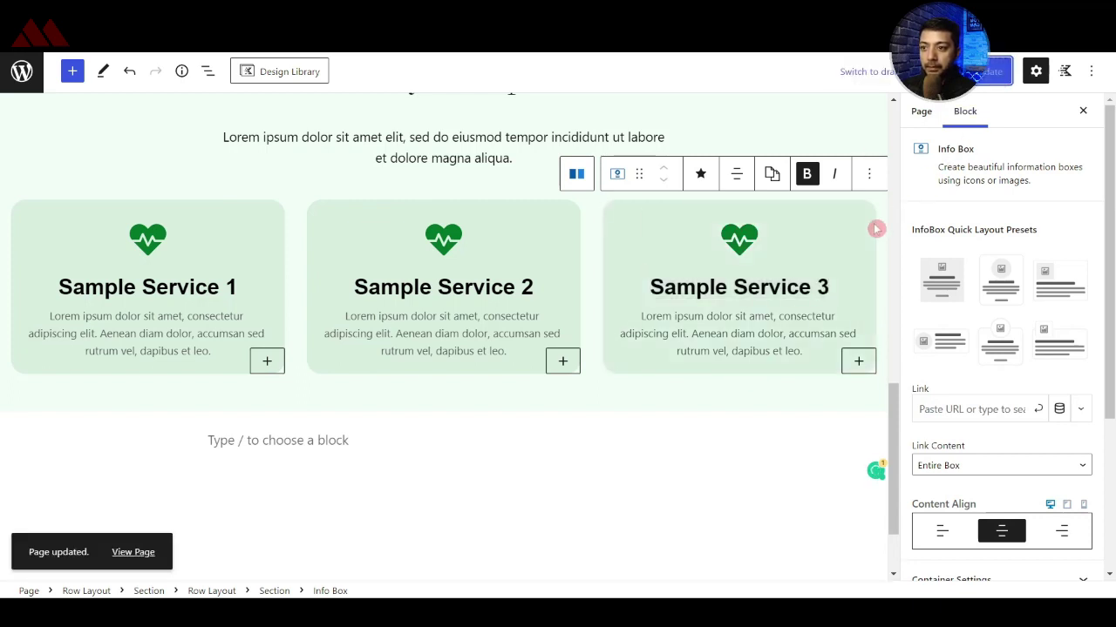
- Copy the Read my full story button from the About Me section into a new block below the service boxes row and center it
{"action": "left_click", "coordinate": [443, 383]}
{"action": "scroll", "coordinate": [442, 414], "scroll_direction": "up", "scroll_amount": 5}
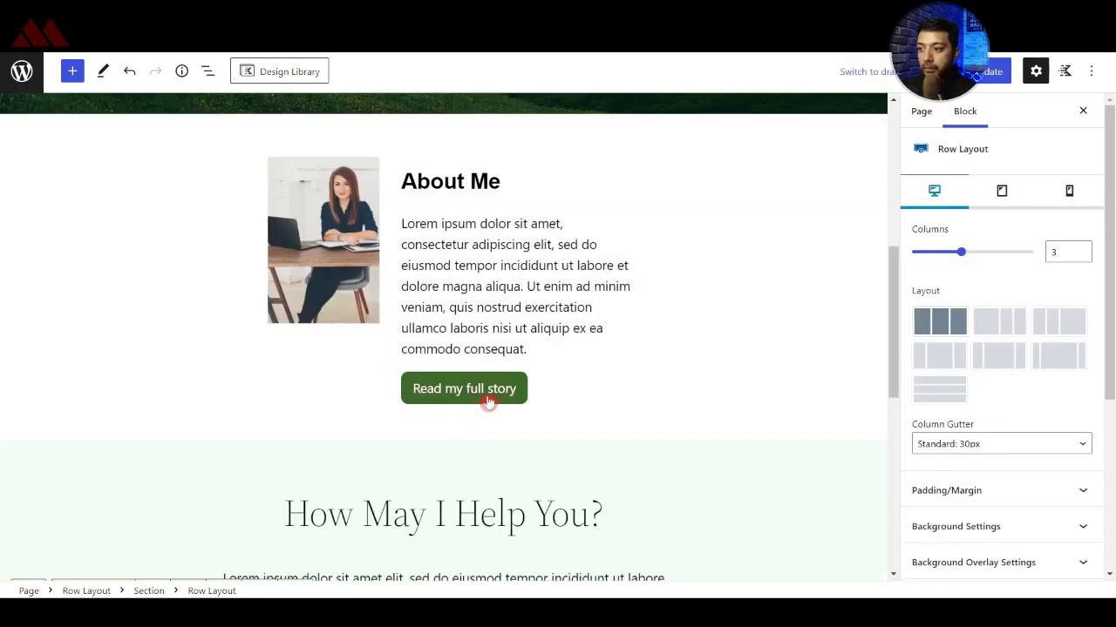
{"action": "left_click", "coordinate": [536, 389]}
{"action": "left_click", "coordinate": [583, 347]}
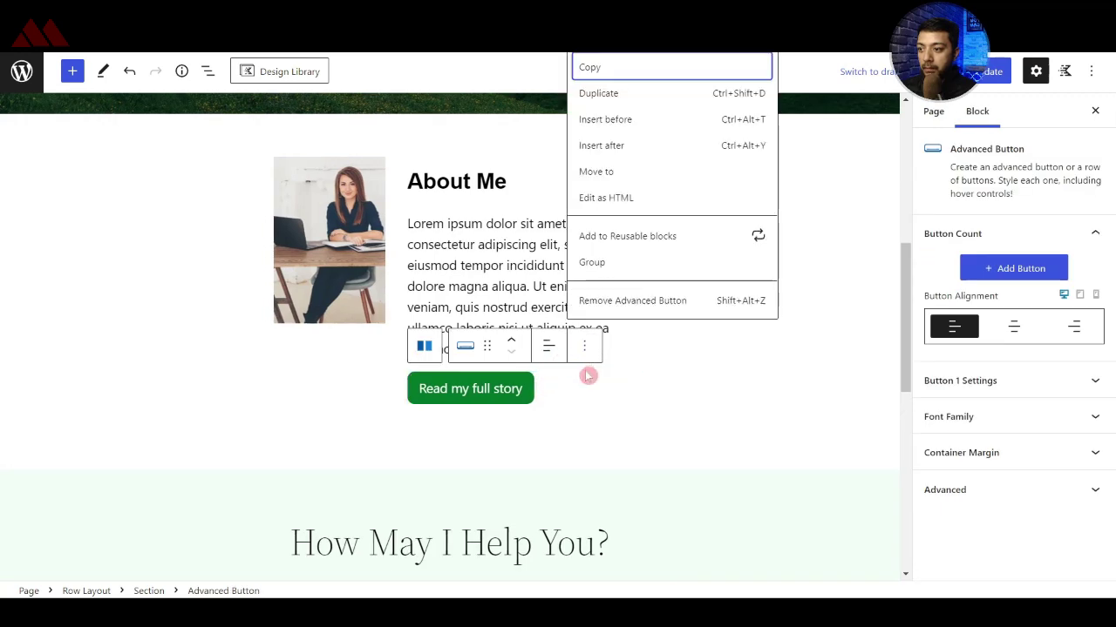
{"action": "left_click", "coordinate": [603, 69]}
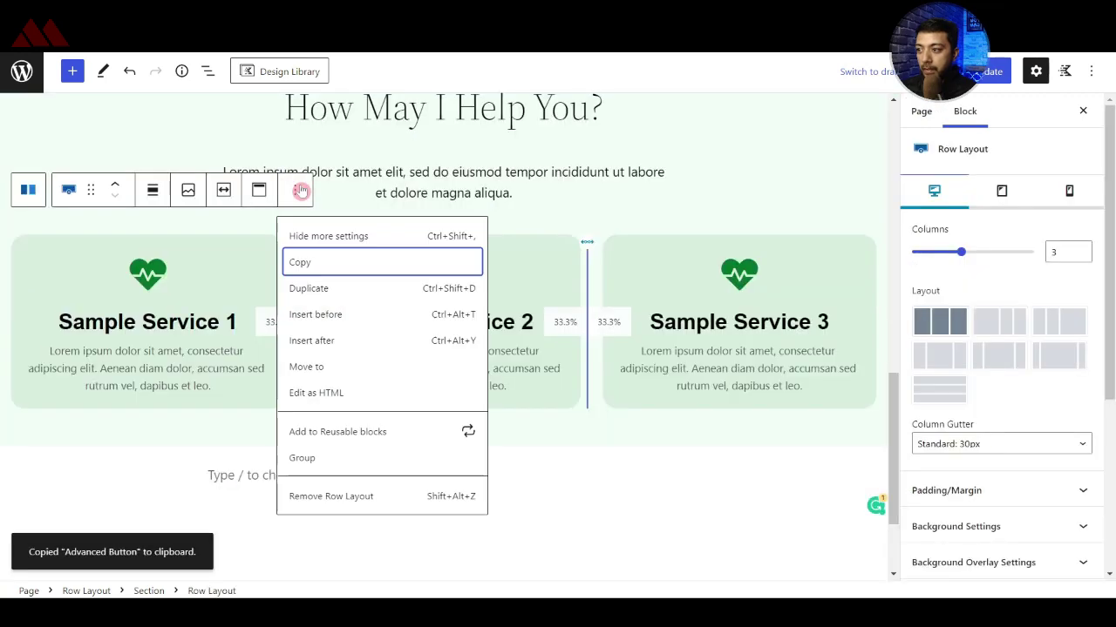
{"action": "left_click", "coordinate": [313, 340]}
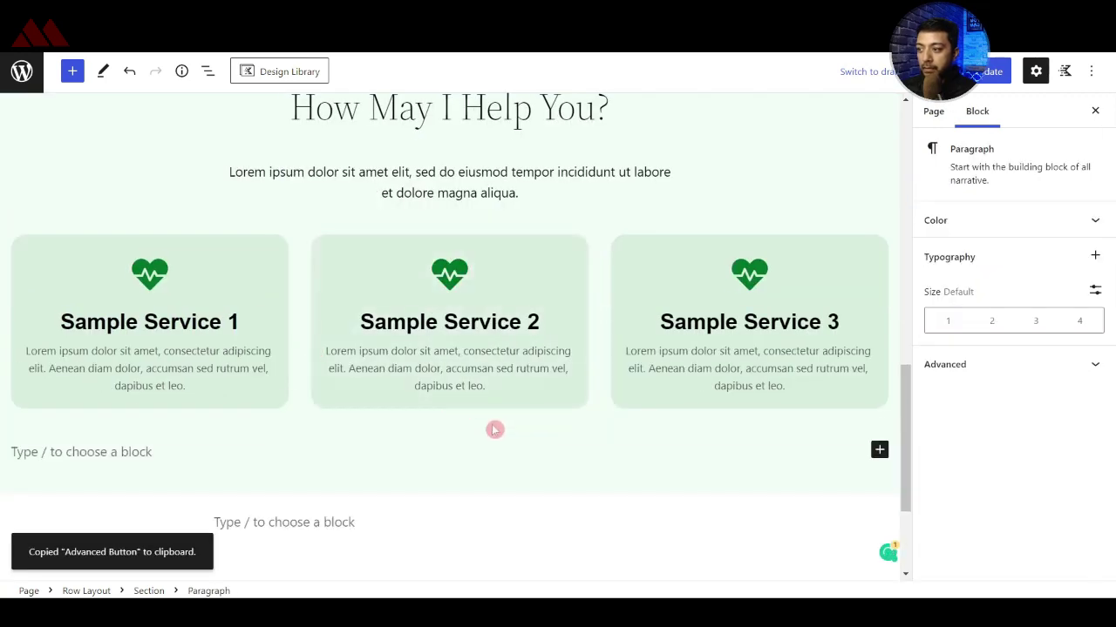
{"action": "key", "text": "ctrl+v"}
{"action": "left_click", "coordinate": [152, 409]}
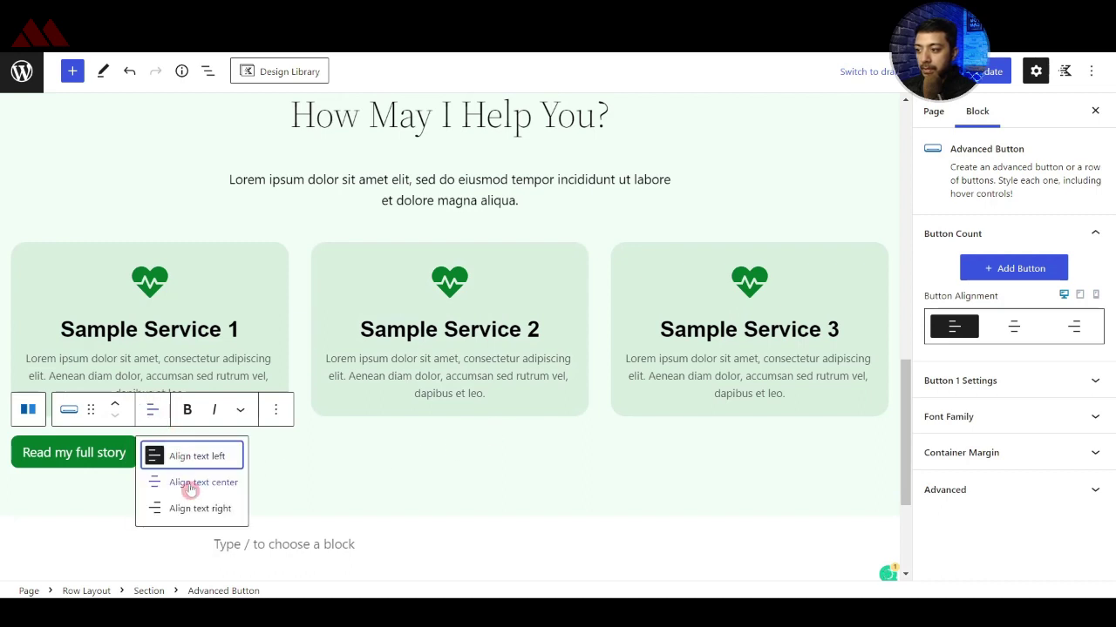
{"action": "left_click", "coordinate": [190, 484]}
- Change the text of the copied button below the service boxes to View More
{"action": "left_click", "coordinate": [439, 455]}
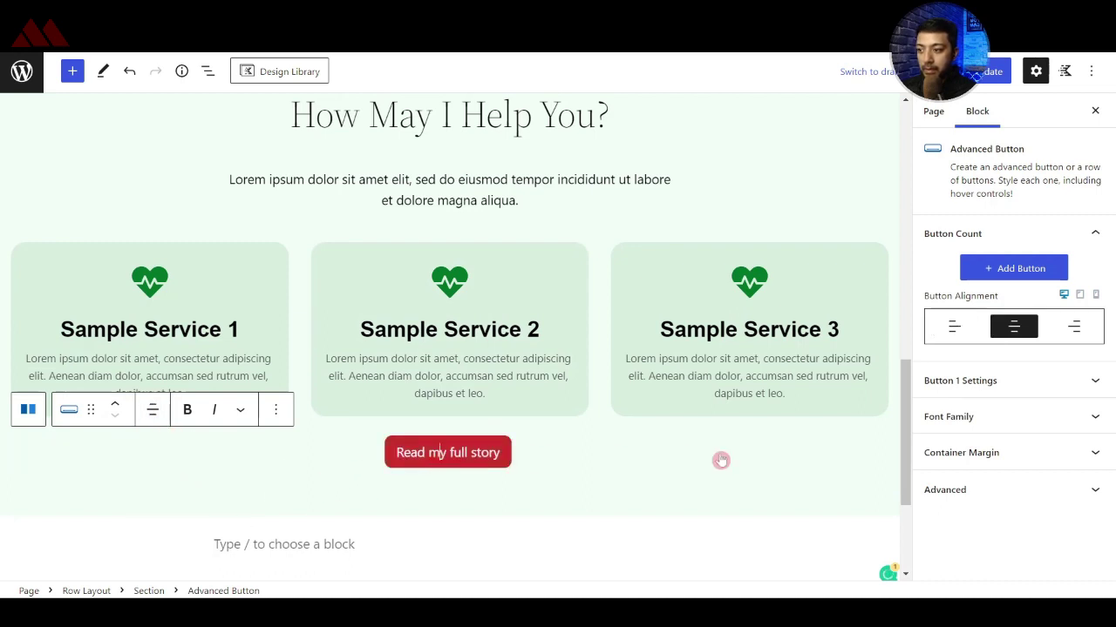
{"action": "left_click", "coordinate": [422, 462]}
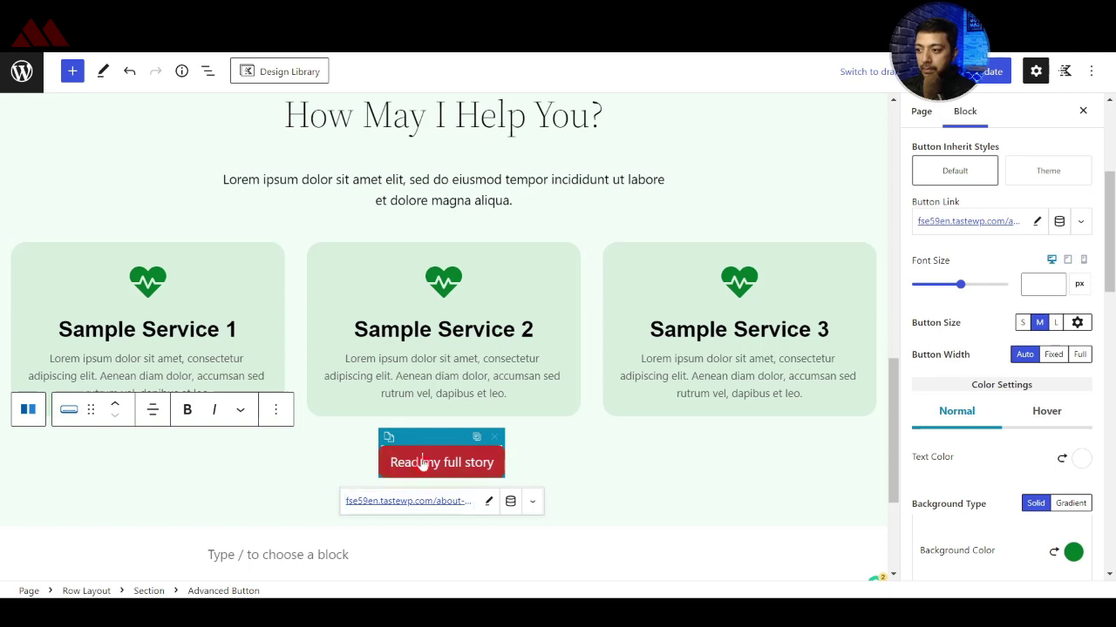
{"action": "key", "text": "Left"}
{"action": "key", "text": "ctrl+a"}
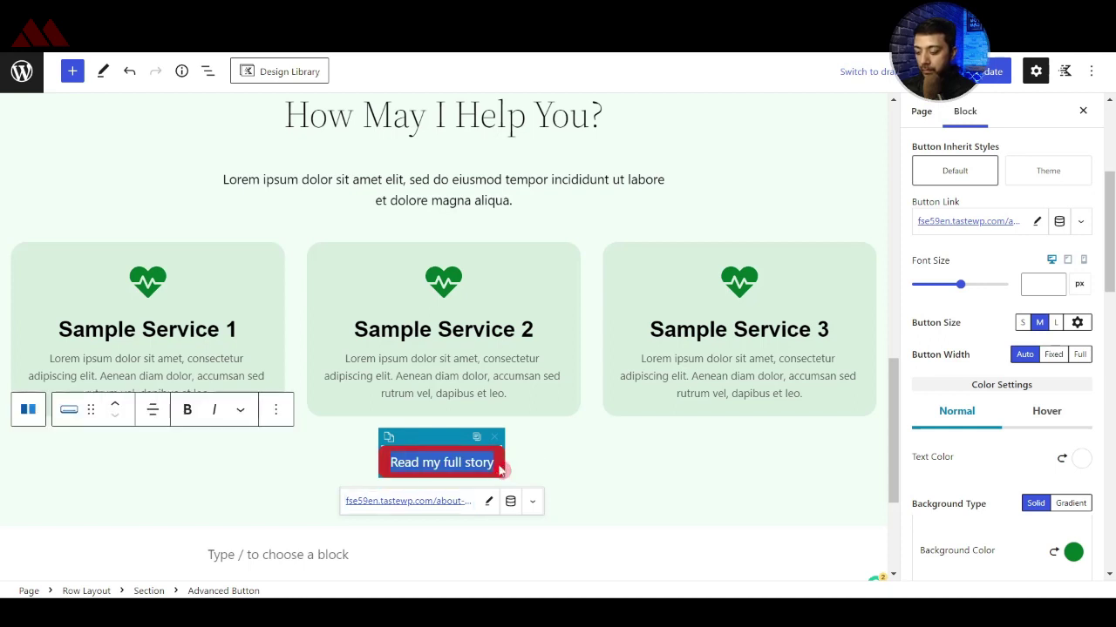
{"action": "type", "text": "View More"}
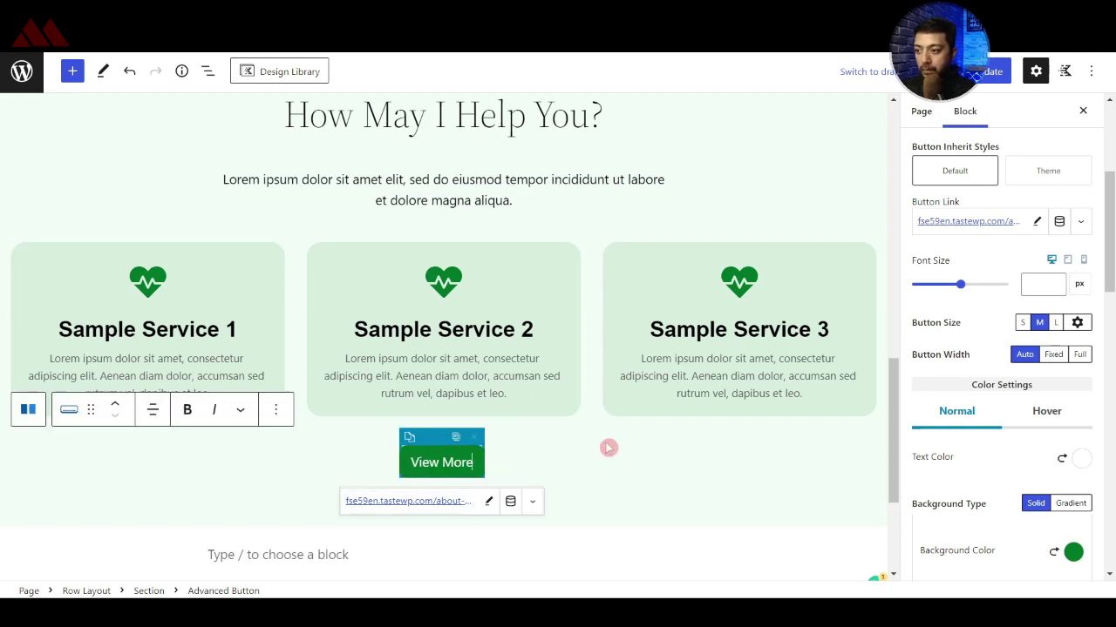
- Replace the link address of the View More button and update the page
{"action": "left_click", "coordinate": [491, 504]}
{"action": "key", "text": "ctrl+v"}
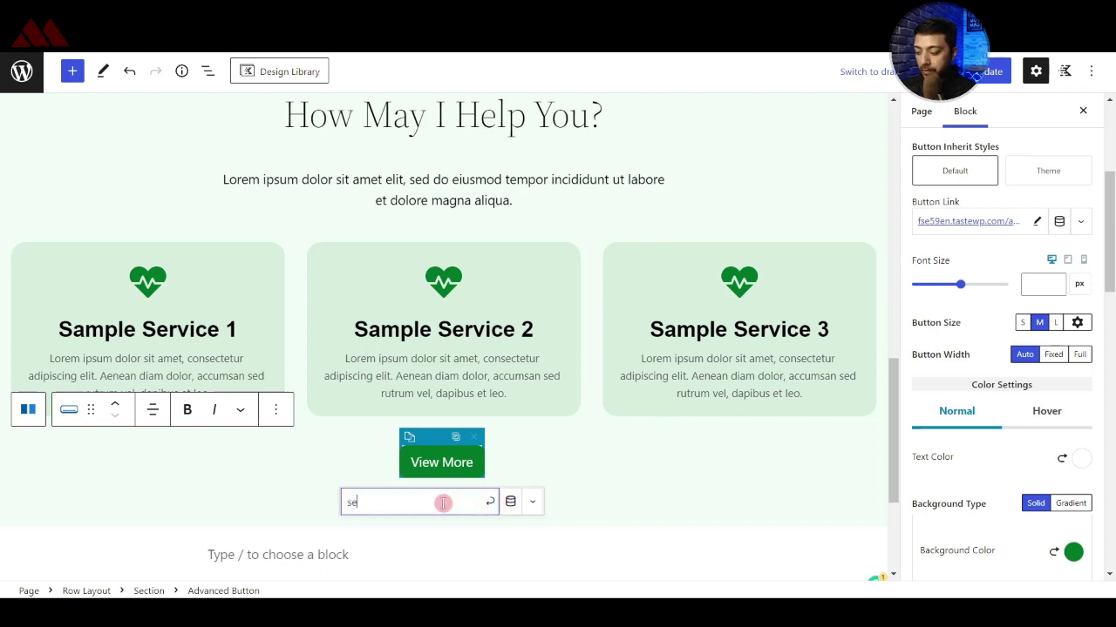
{"action": "key", "text": "Return"}
{"action": "left_click", "coordinate": [992, 72]}
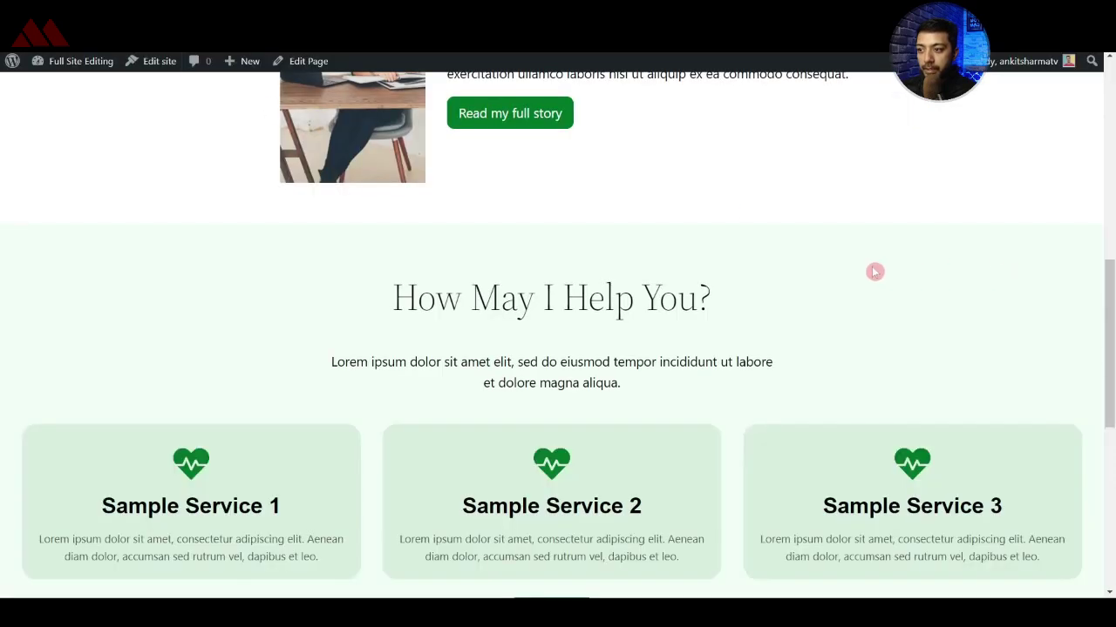
- Review the published Home page from header to footer, and view the About us and Work with me pages
{"action": "scroll", "coordinate": [875, 272], "scroll_direction": "down", "scroll_amount": 2}
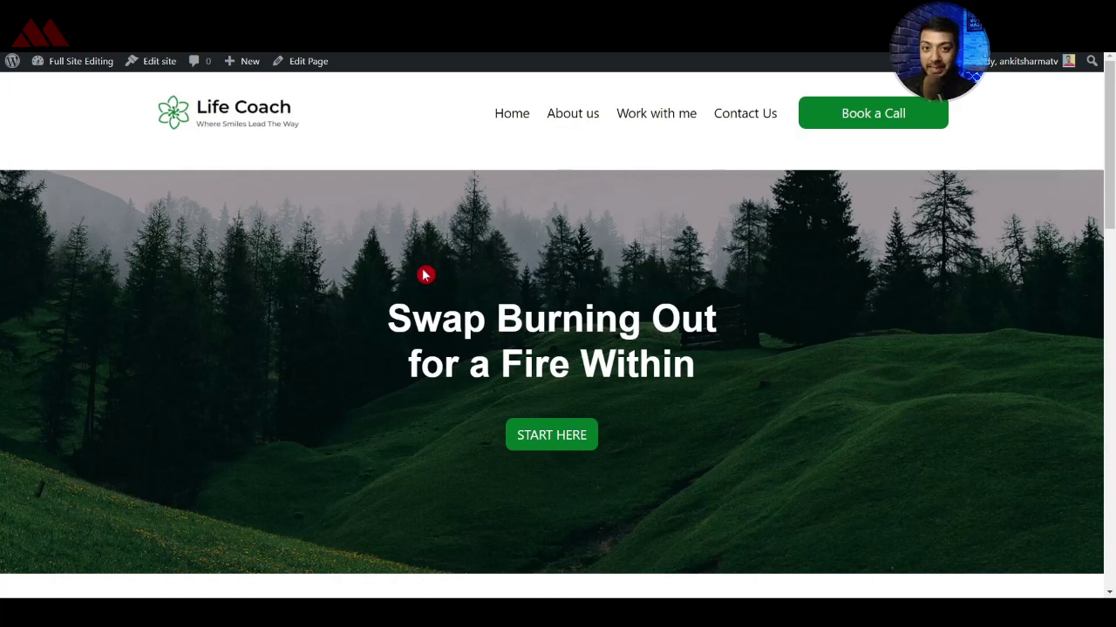
{"action": "scroll", "coordinate": [432, 270], "scroll_direction": "down", "scroll_amount": 15}
{"action": "scroll", "coordinate": [436, 258], "scroll_direction": "up", "scroll_amount": 15}
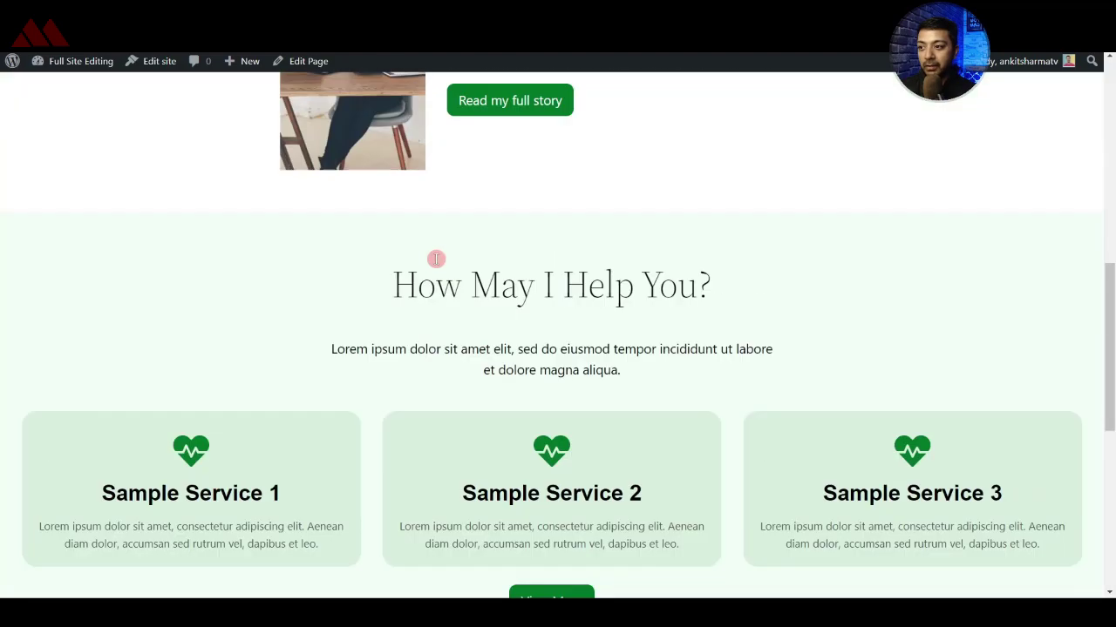
{"action": "left_click", "coordinate": [572, 114]}
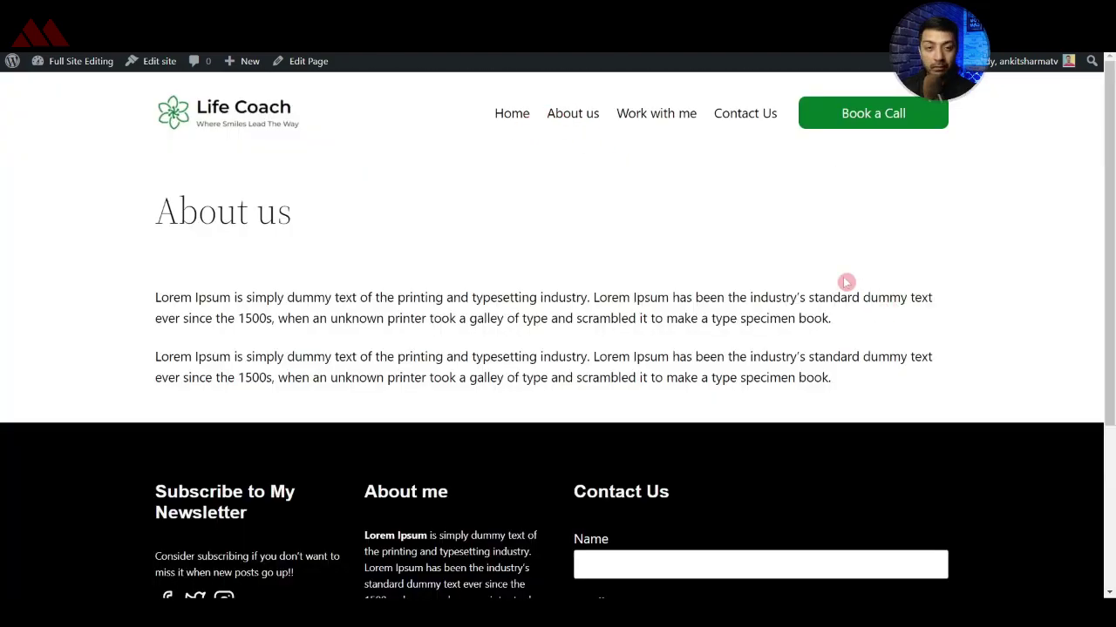
{"action": "left_click", "coordinate": [656, 113]}
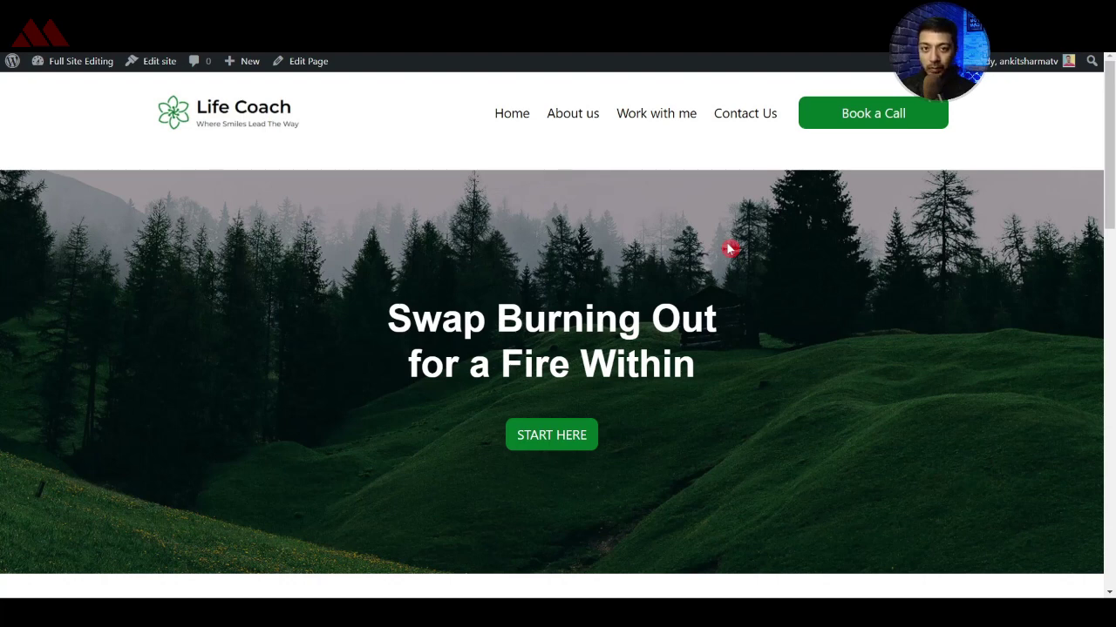
- Shrink the browser window to mobile width and check the header's collapsed navigation menu
{"action": "key", "text": "F11"}
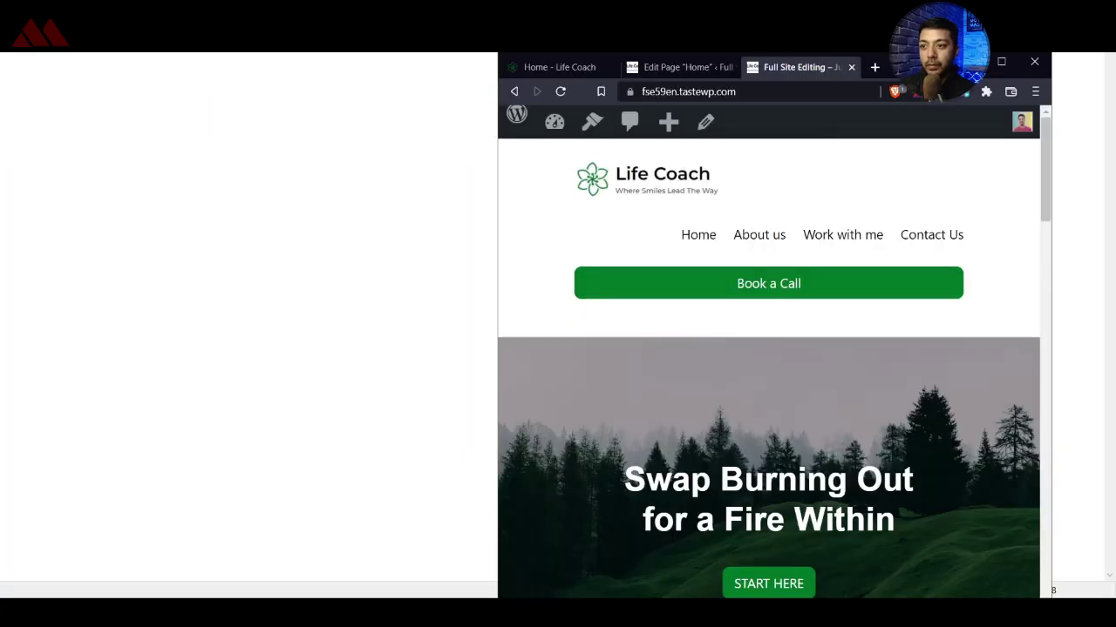
{"action": "left_click_drag", "start_coordinate": [924, 67], "coordinate": [681, 30]}
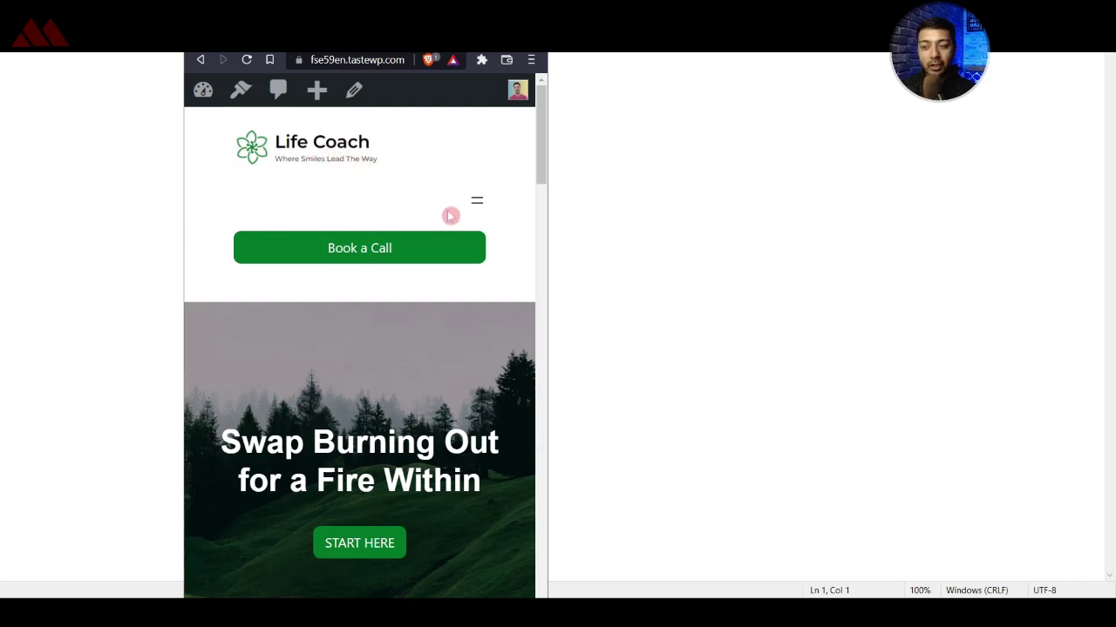
{"action": "left_click", "coordinate": [474, 204]}
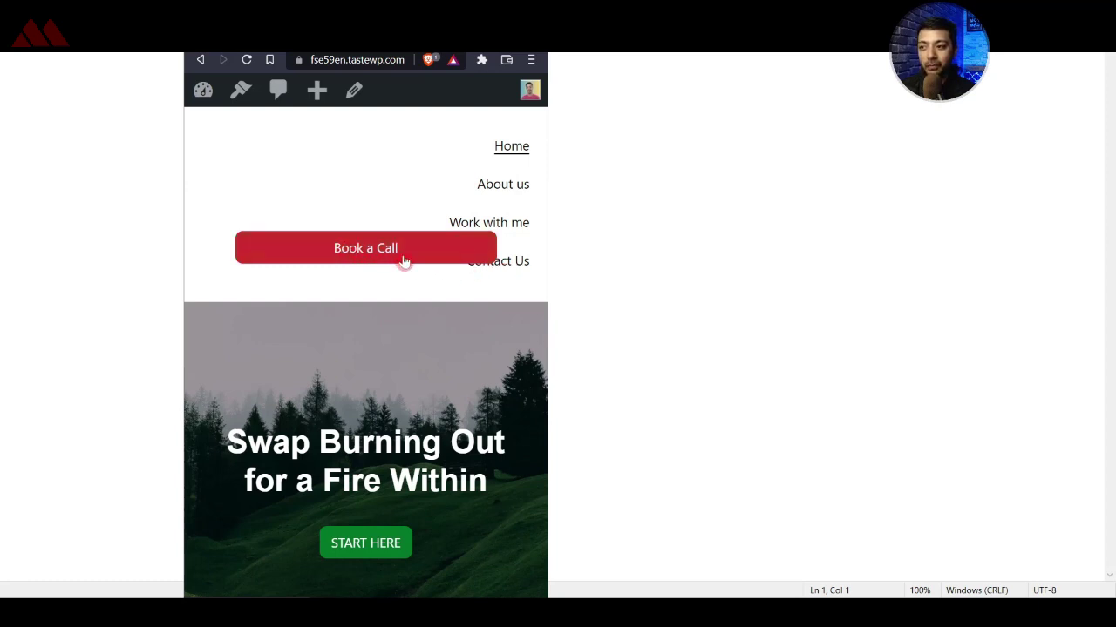
{"action": "left_click", "coordinate": [431, 277]}
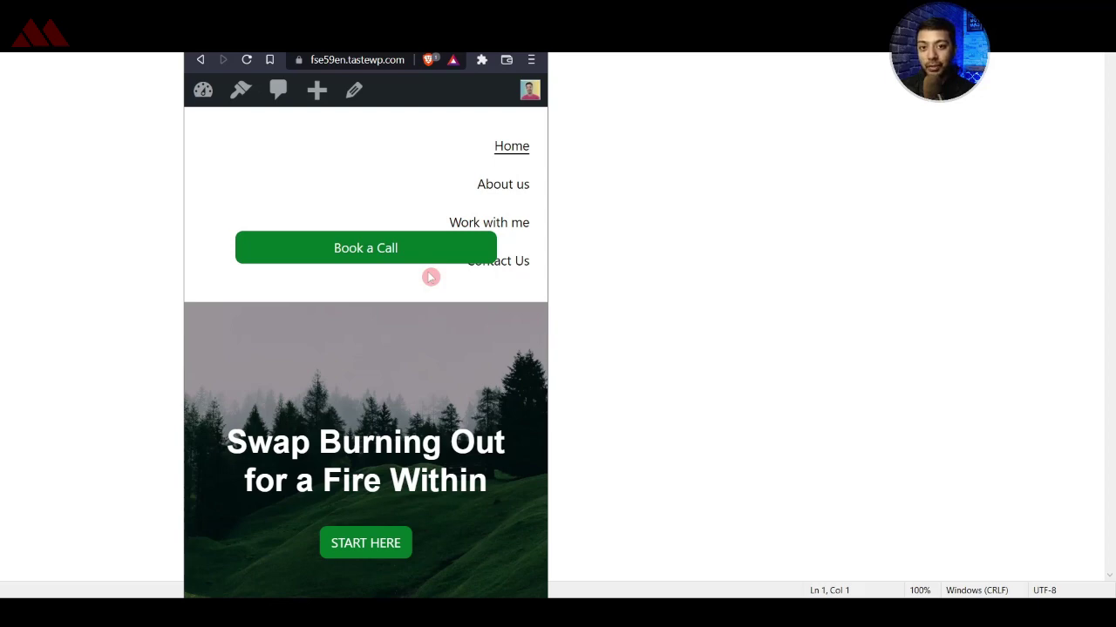
- Examine the mobile layout of the service boxes, footer and contact form, and reopen the header's navigation menu
{"action": "scroll", "coordinate": [431, 277], "scroll_direction": "down", "scroll_amount": 15}
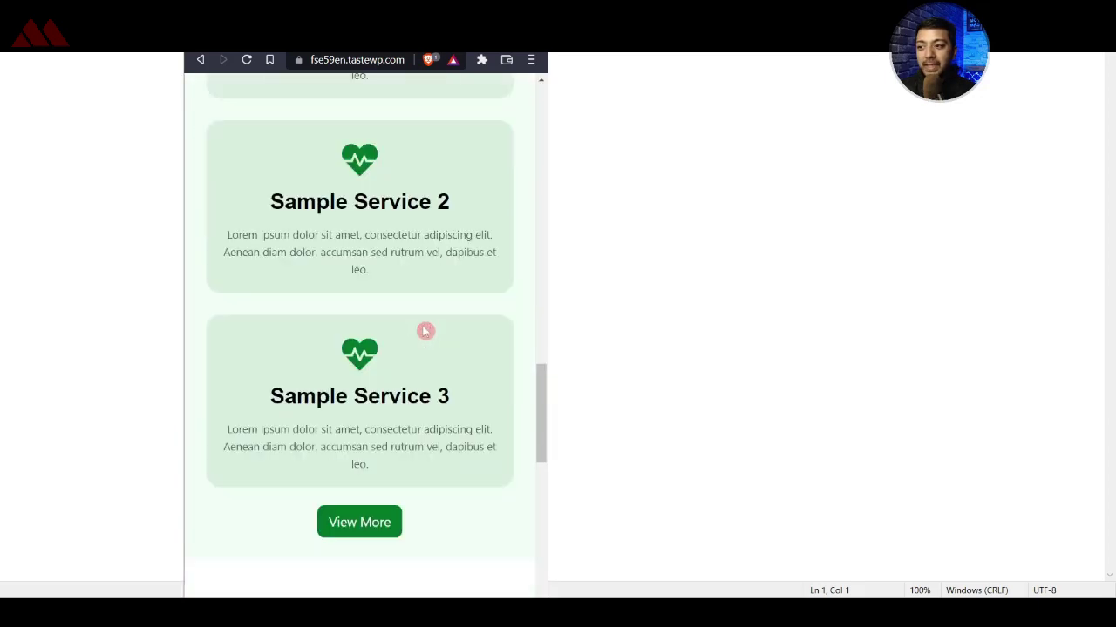
{"action": "scroll", "coordinate": [431, 322], "scroll_direction": "down", "scroll_amount": 5}
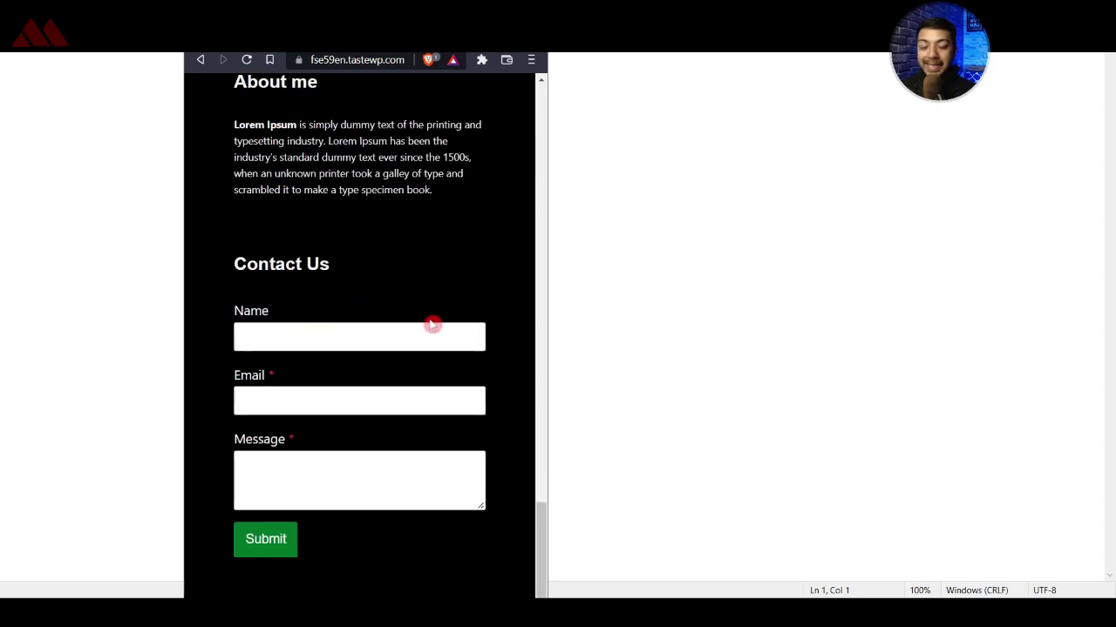
{"action": "scroll", "coordinate": [433, 324], "scroll_direction": "up", "scroll_amount": 6}
{"action": "scroll", "coordinate": [436, 324], "scroll_direction": "up", "scroll_amount": 15}
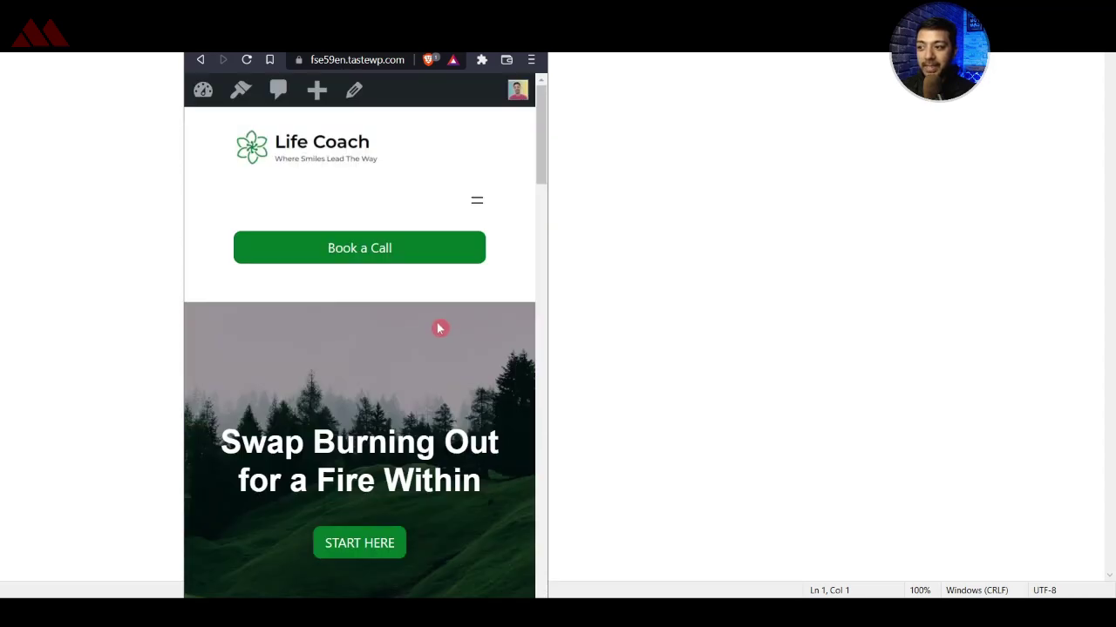
{"action": "left_click", "coordinate": [477, 202]}
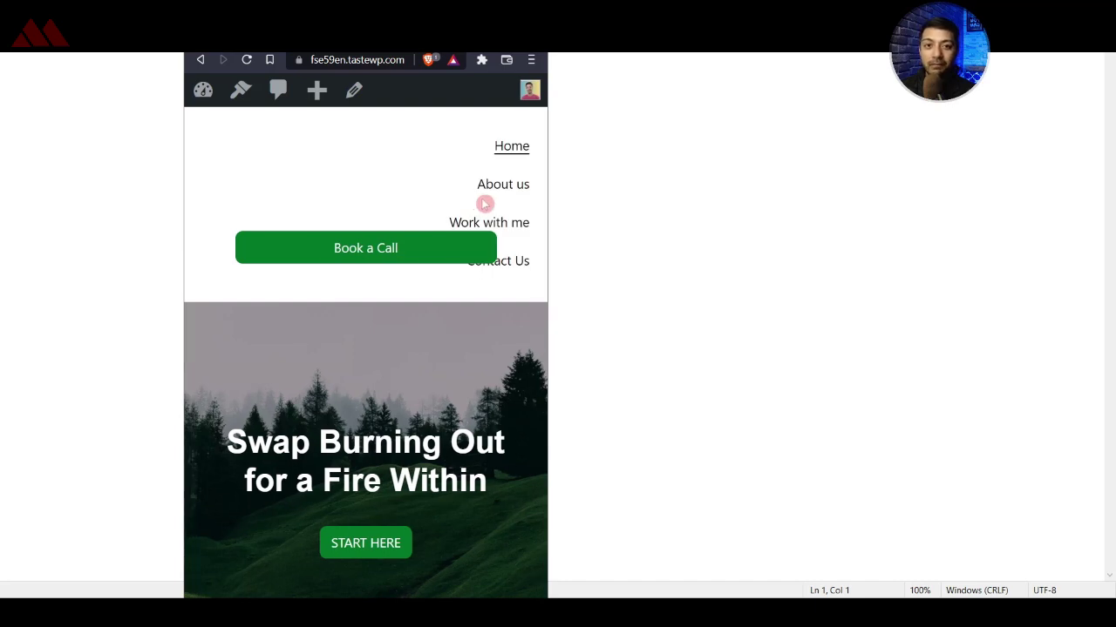